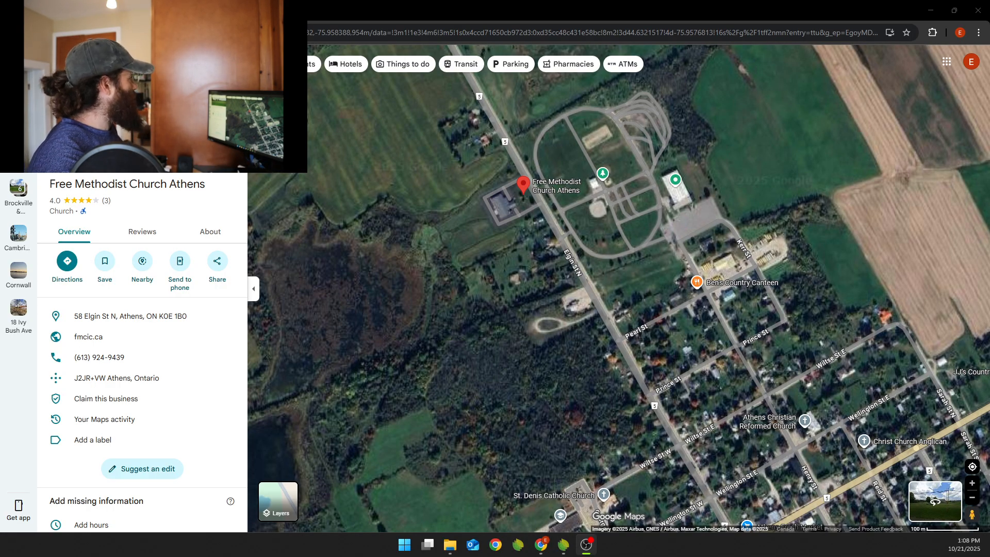
# Examine the Free Methodist Church Athens property on the parcel map and in the satellite view.
pyautogui.click(206, 10)
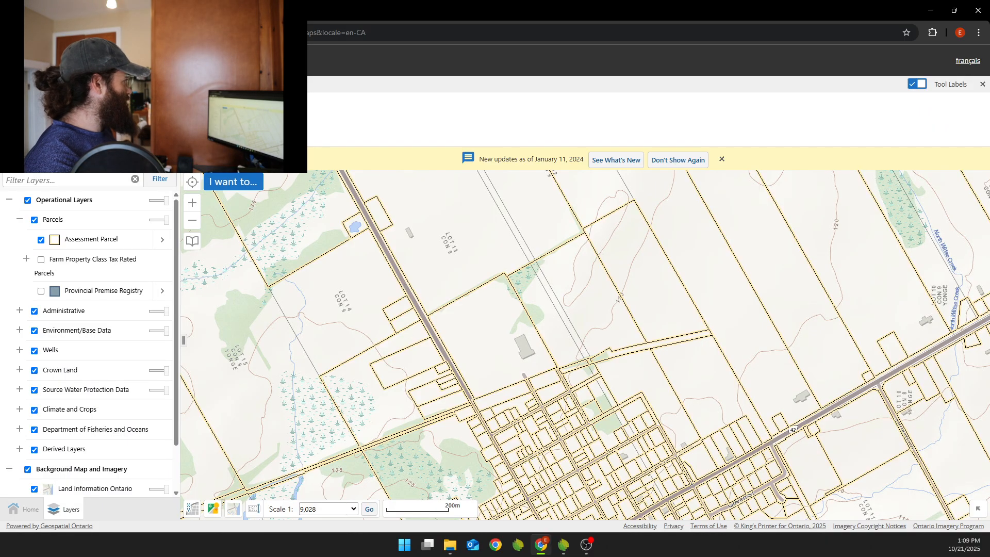
pyautogui.click(103, 10)
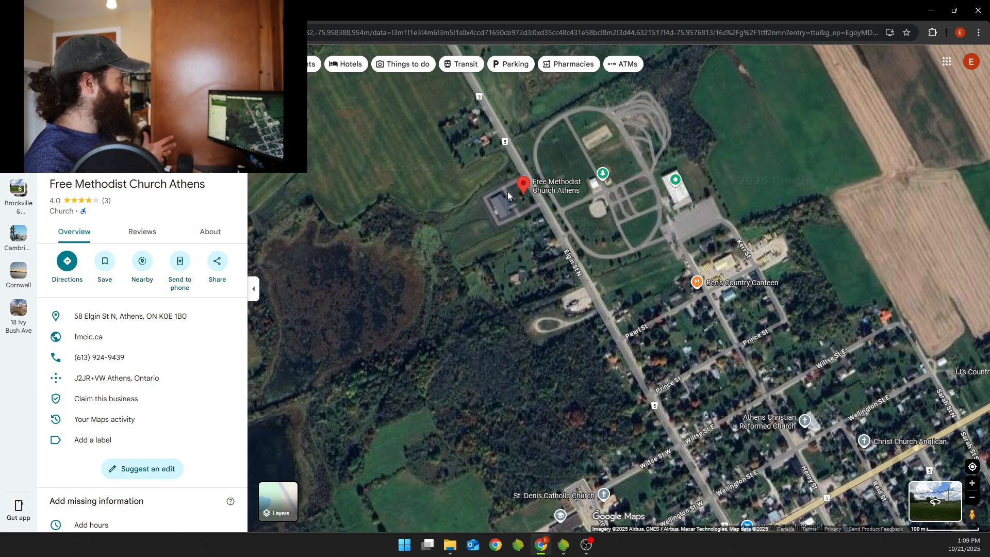
pyautogui.scroll(5, 516, 194)
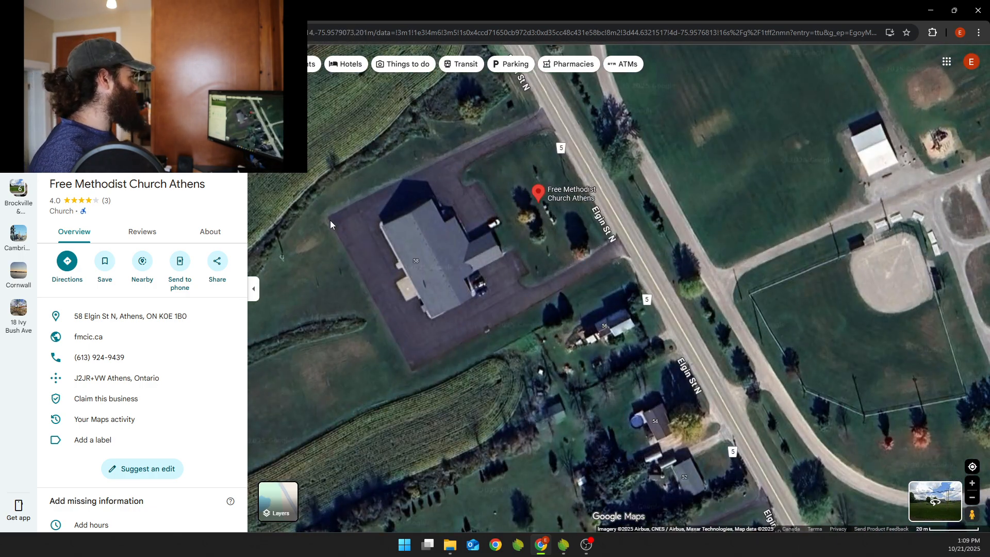
pyautogui.scroll(-2, 552, 185)
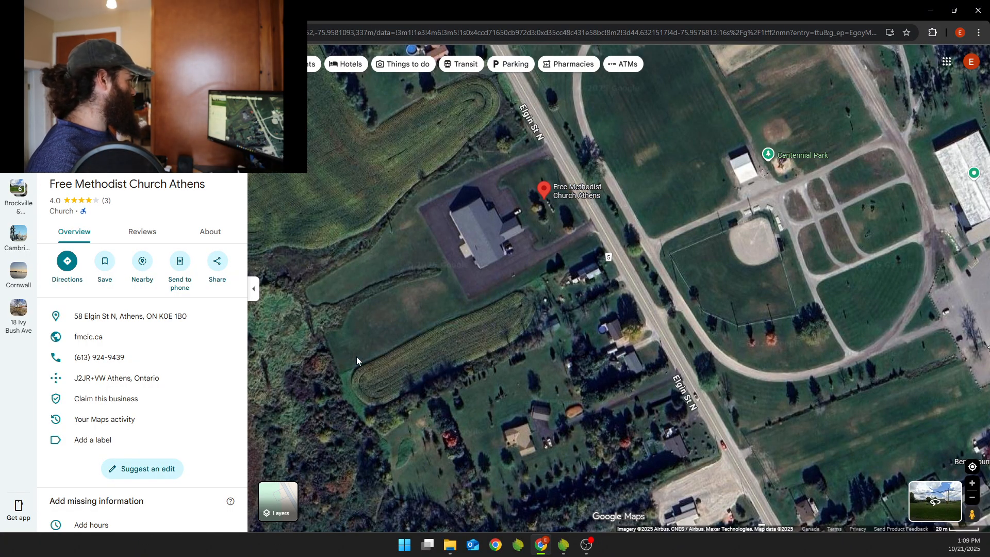
# Switch to RhinoLands and create a new document from the Edens Orchard Template V1.2.
pyautogui.click(931, 11)
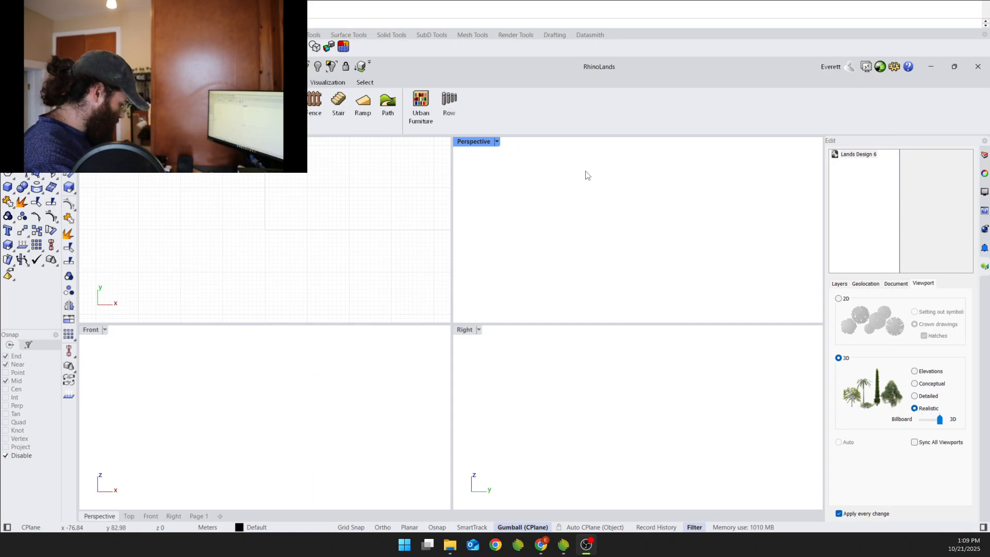
pyautogui.click(339, 202)
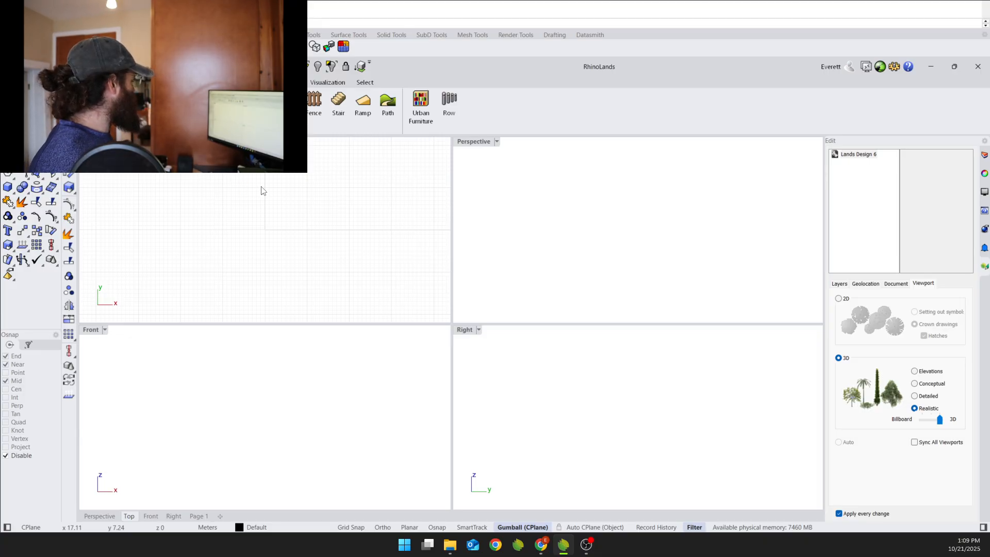
pyautogui.hotkey('ctrl', 'n')
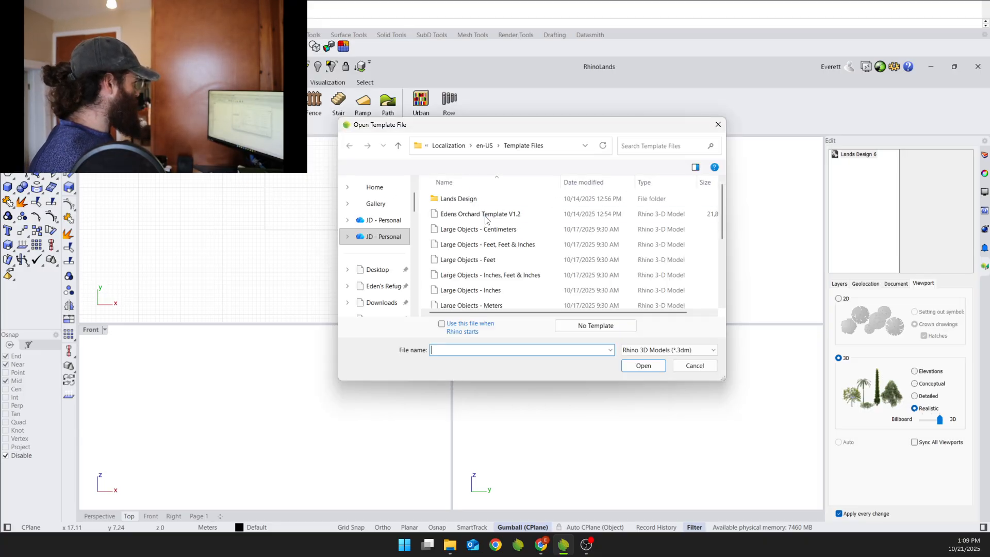
pyautogui.click(486, 219)
pyautogui.click(658, 366)
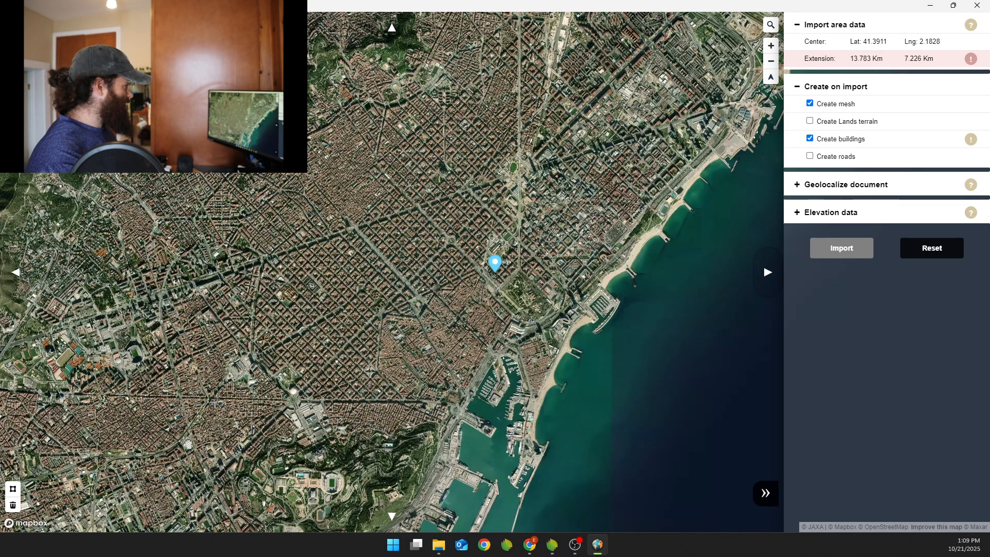
# Locate the church property beside the oval track in Athens, Ontario on the terrain import map.
pyautogui.scroll(-10, 546, 253)
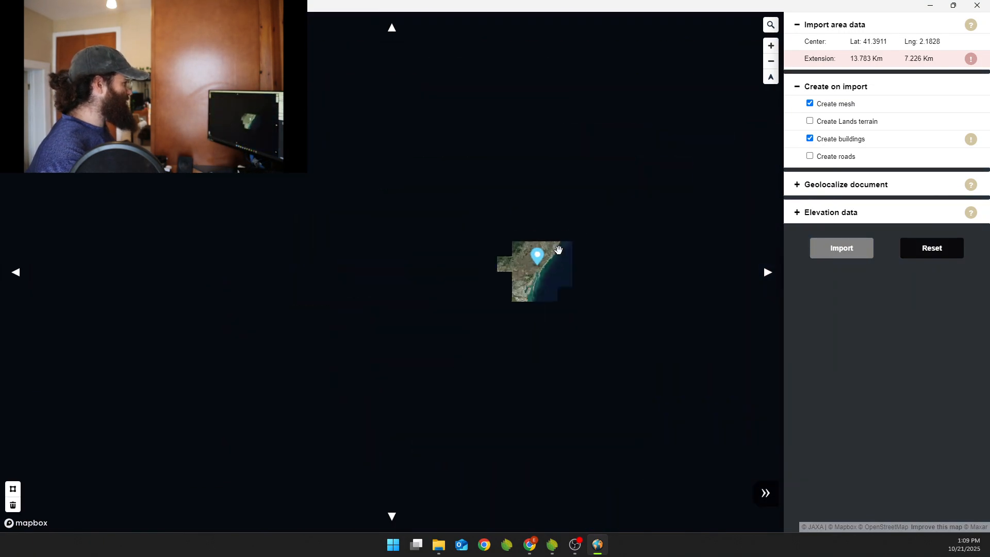
pyautogui.scroll(-10, 547, 248)
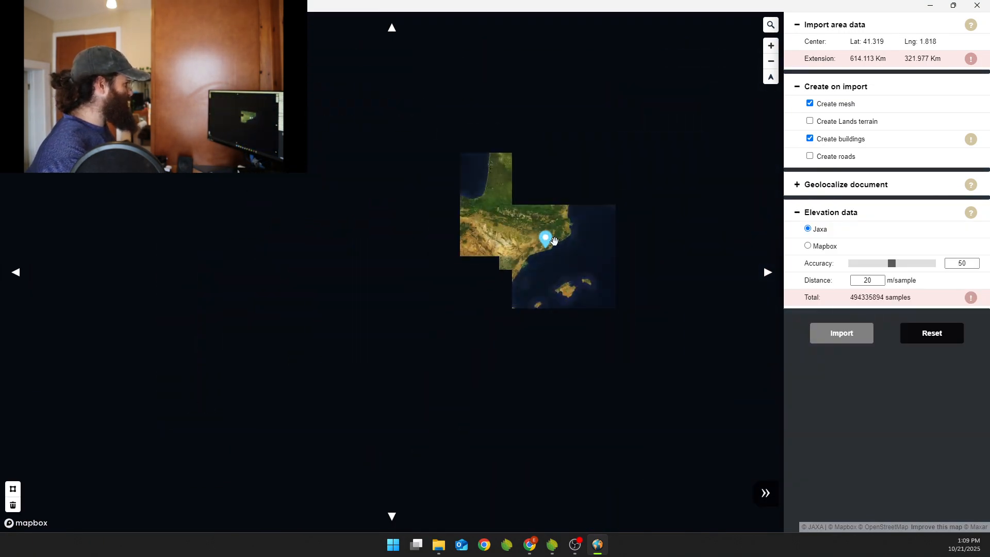
pyautogui.scroll(-5, 521, 263)
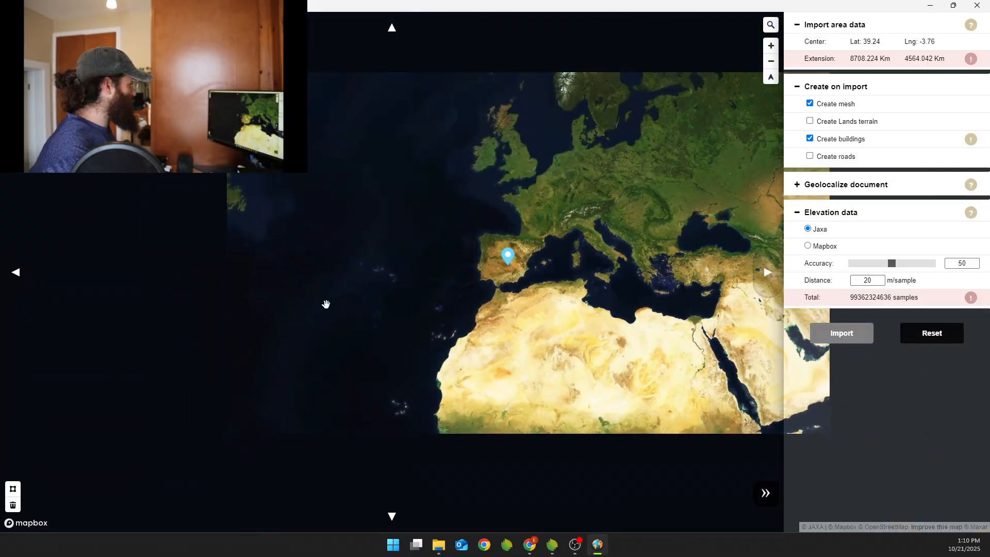
pyautogui.scroll(5, 109, 225)
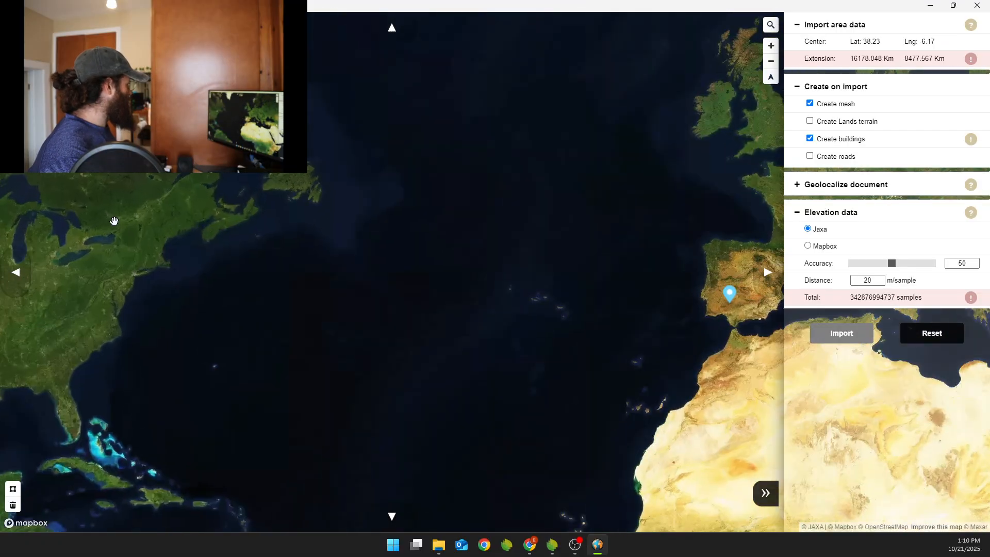
pyautogui.scroll(5, 108, 226)
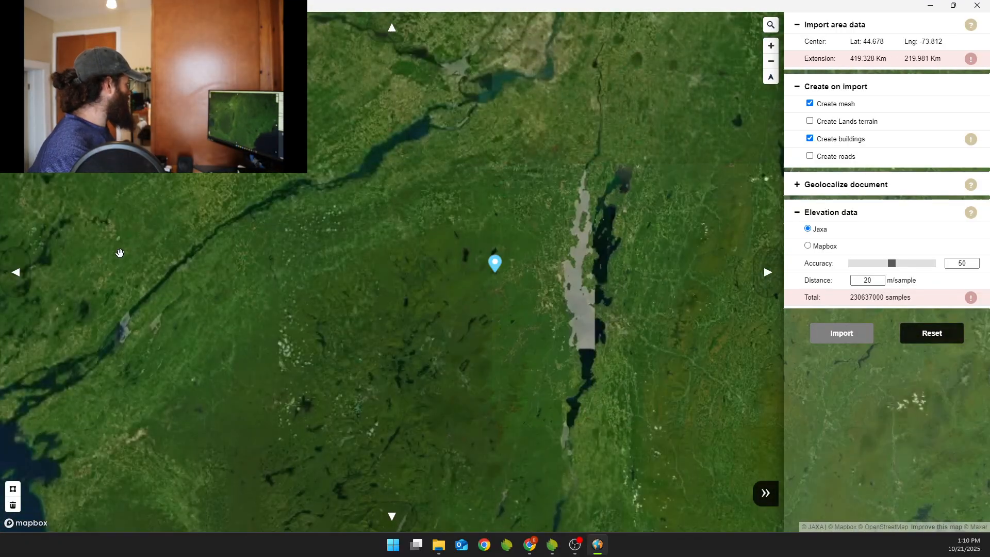
pyautogui.moveTo(129, 263); pyautogui.dragTo(173, 252)
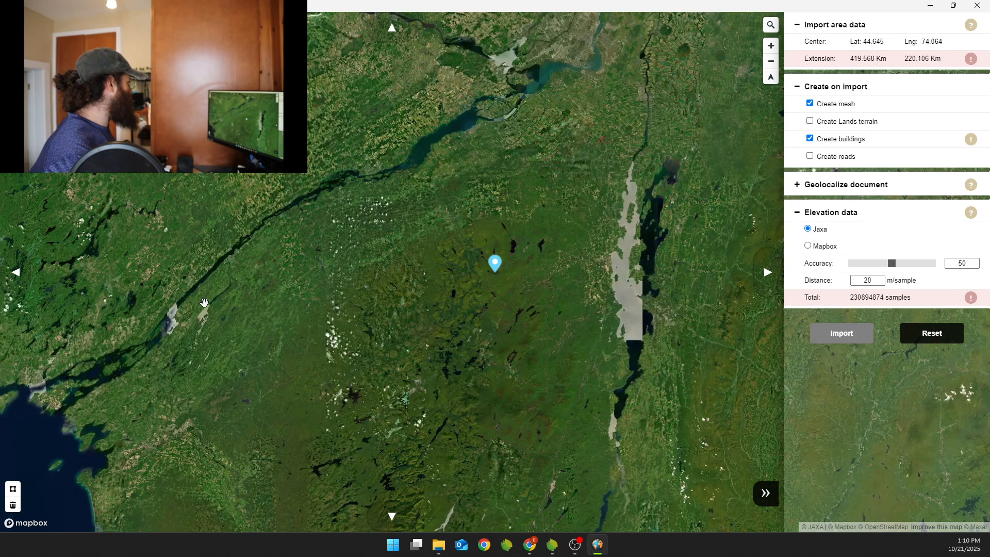
pyautogui.scroll(4, 219, 277)
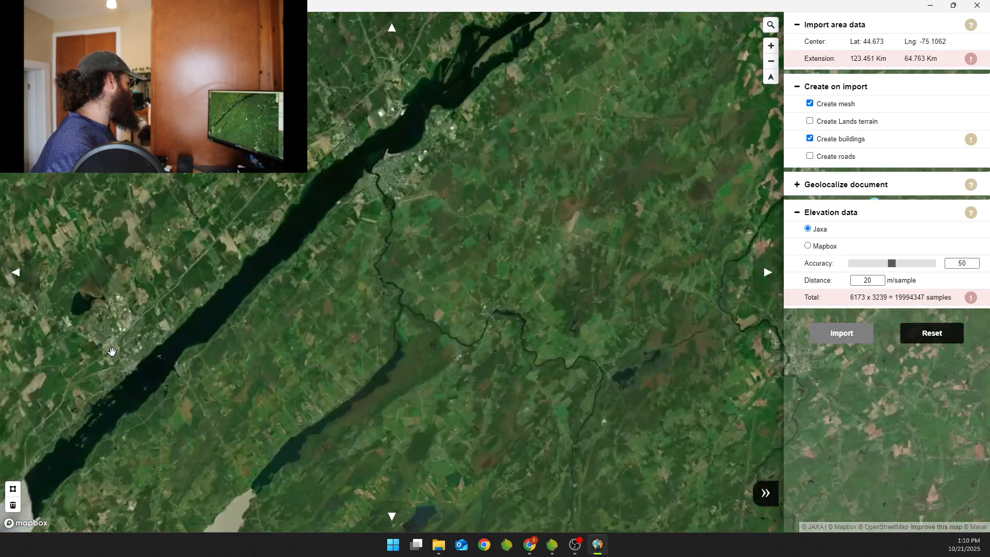
pyautogui.scroll(2, 112, 352)
pyautogui.moveTo(112, 345); pyautogui.dragTo(289, 338)
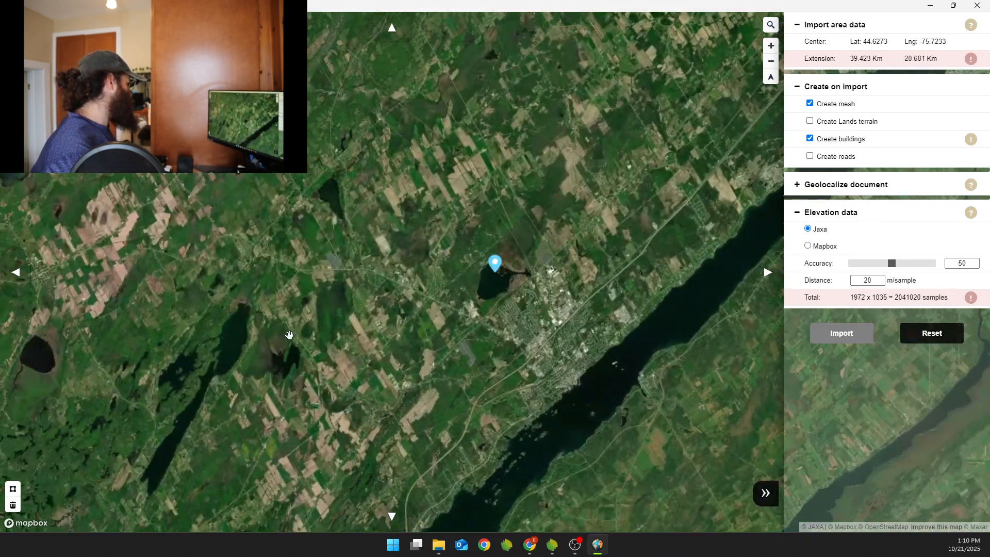
pyautogui.moveTo(196, 347); pyautogui.dragTo(325, 312)
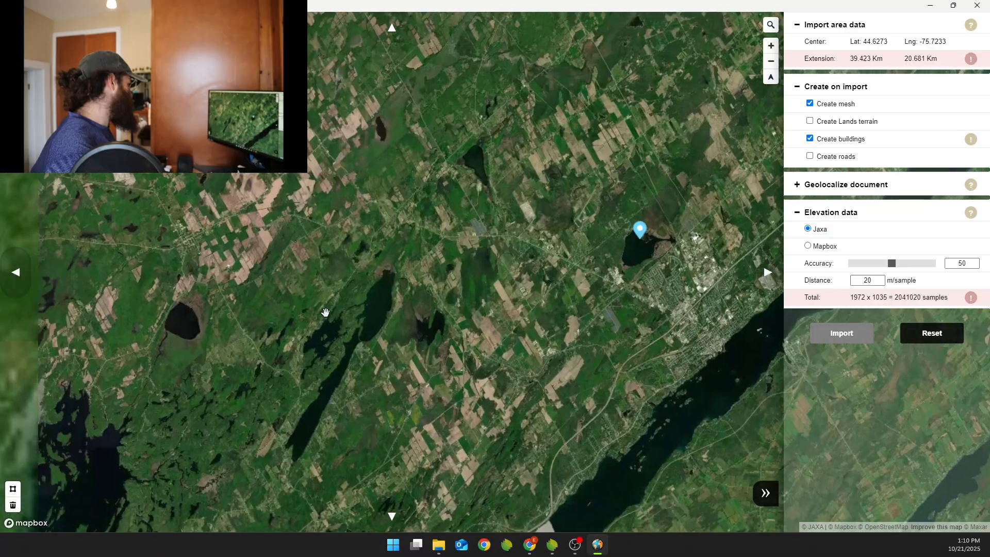
pyautogui.scroll(3, 165, 218)
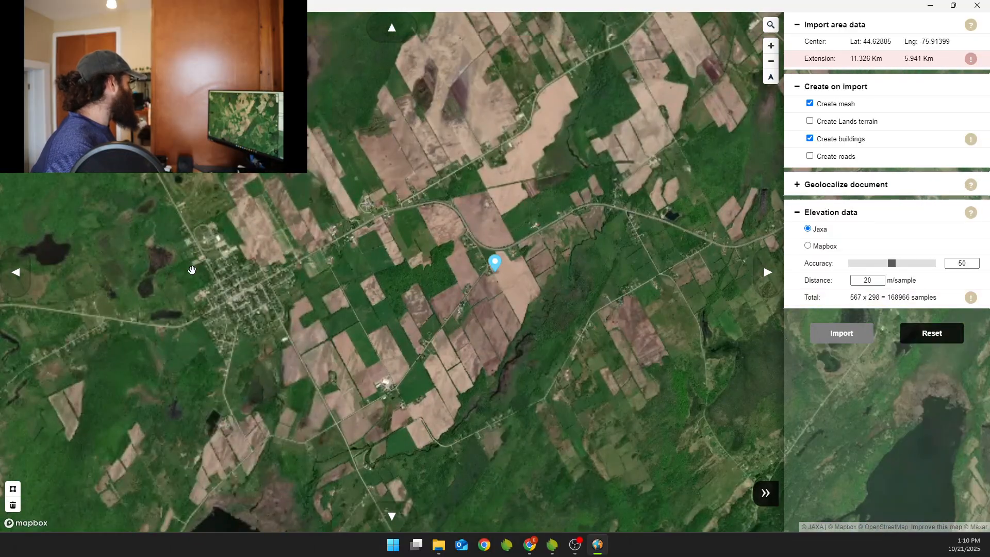
pyautogui.scroll(5, 186, 243)
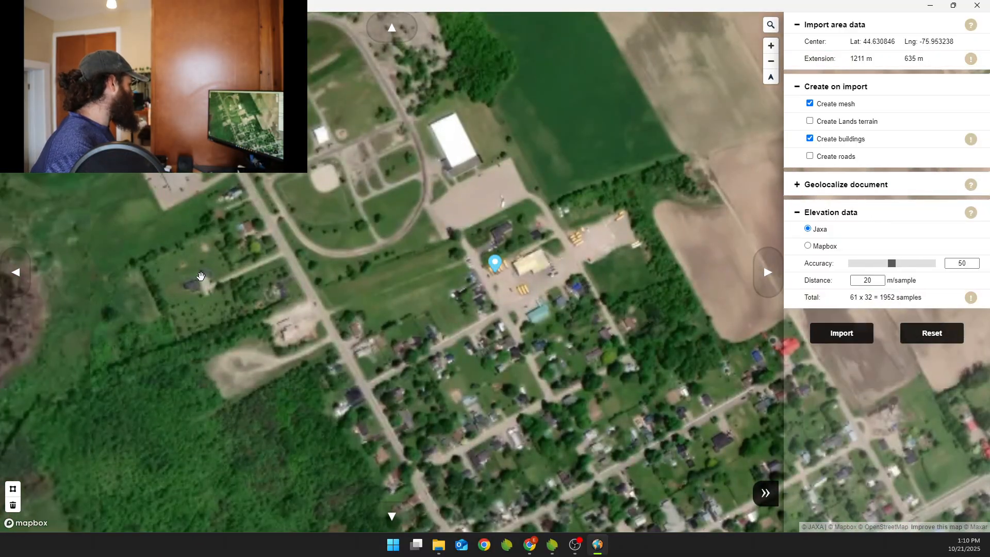
pyautogui.scroll(1, 201, 275)
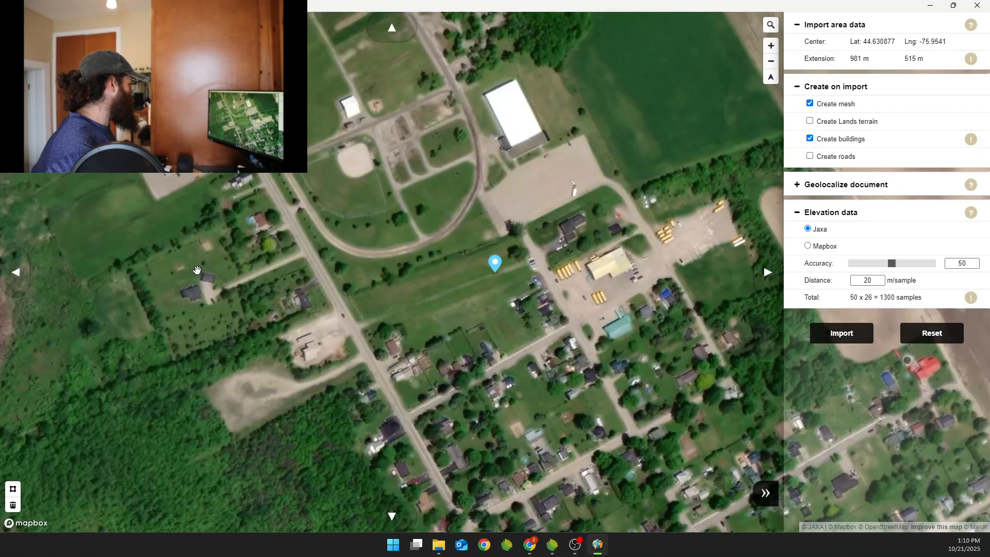
pyautogui.moveTo(170, 157)
pyautogui.mouseDown()
pyautogui.moveTo(226, 245)
pyautogui.moveTo(259, 250)
pyautogui.mouseUp()
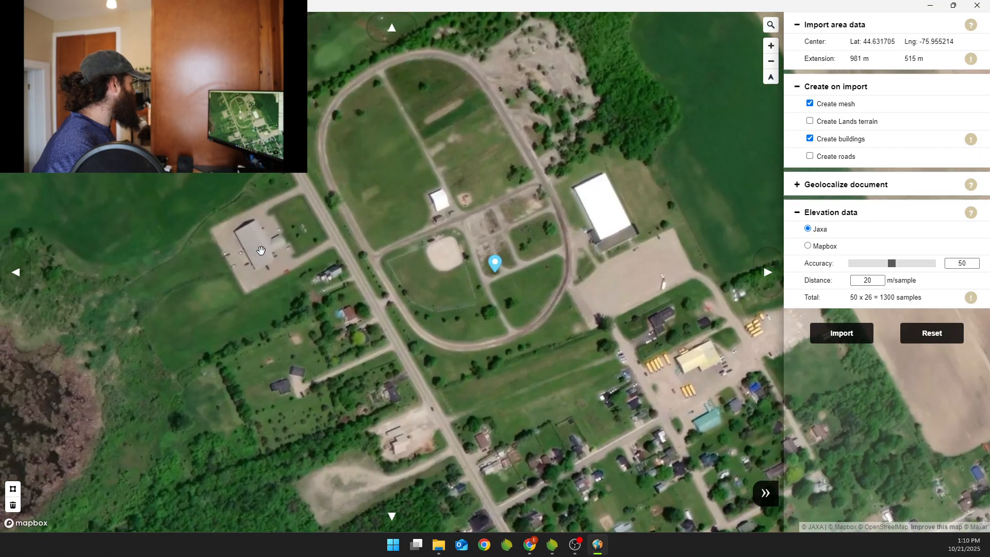
pyautogui.click(16, 272)
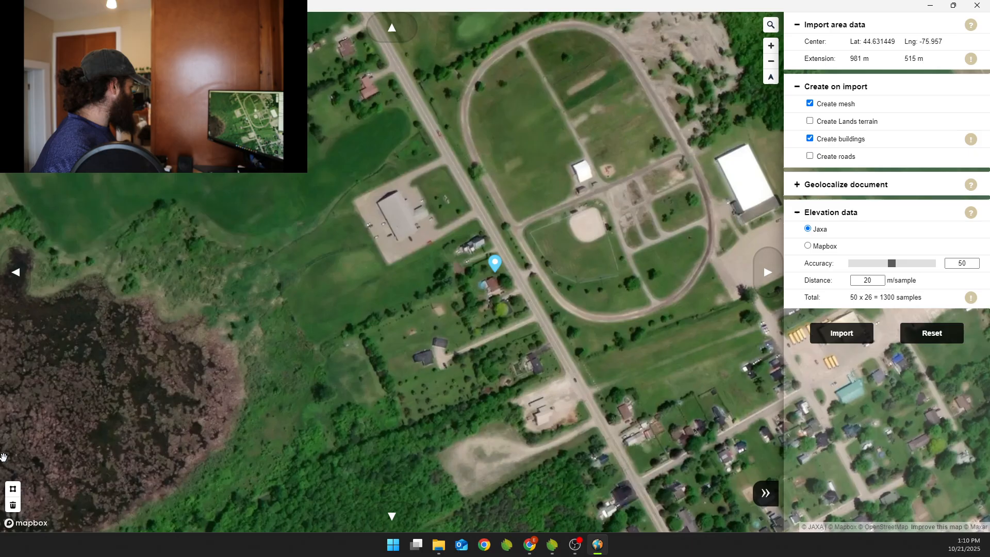
# Import an area about 587 m by 403 m around the church with mesh, Lands terrain, buildings and roads at accuracy 100.
pyautogui.click(13, 489)
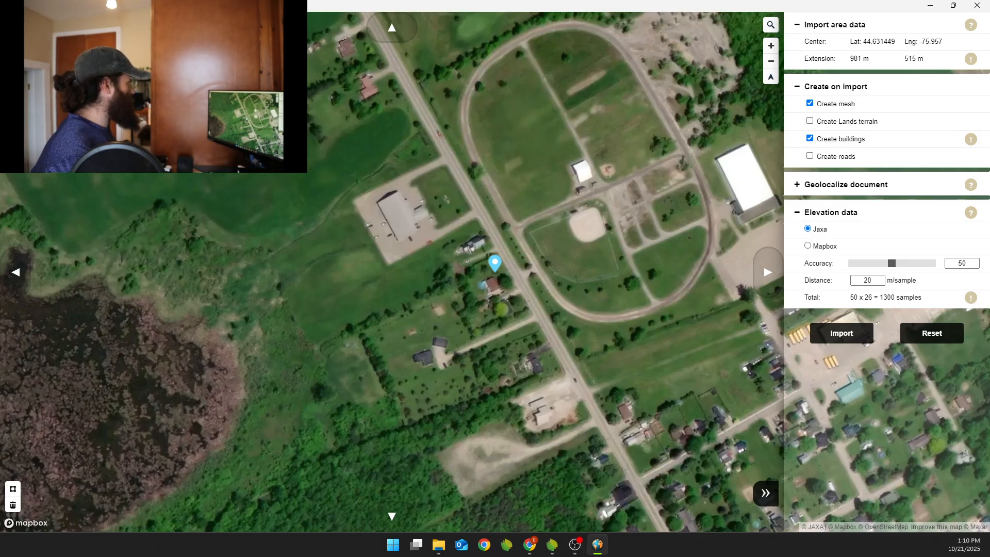
pyautogui.moveTo(492, 243); pyautogui.dragTo(727, 439)
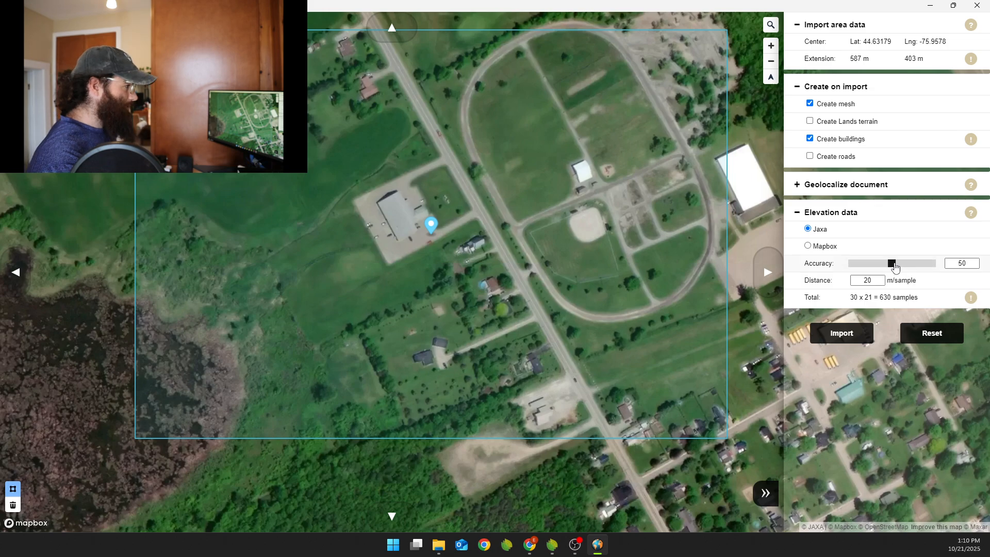
pyautogui.moveTo(897, 264); pyautogui.dragTo(933, 267)
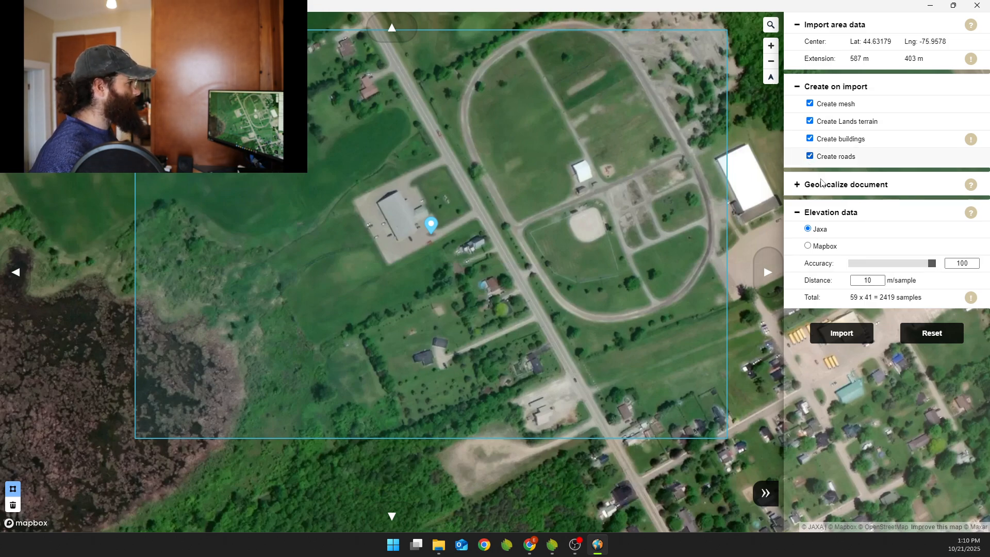
pyautogui.click(842, 333)
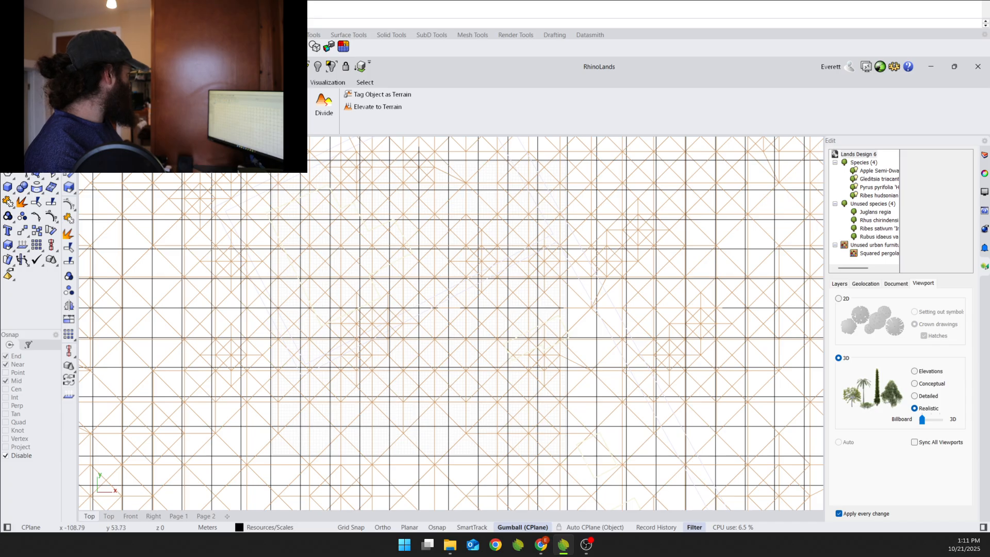
# Show the Top viewport in a rendered display mode and hide the Terrains layer.
pyautogui.click(102, 142)
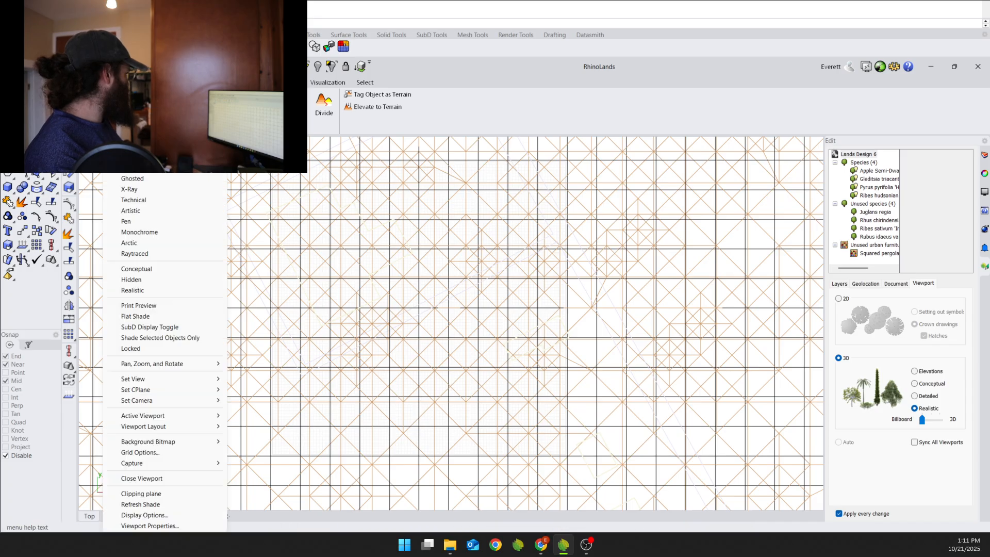
pyautogui.click(147, 174)
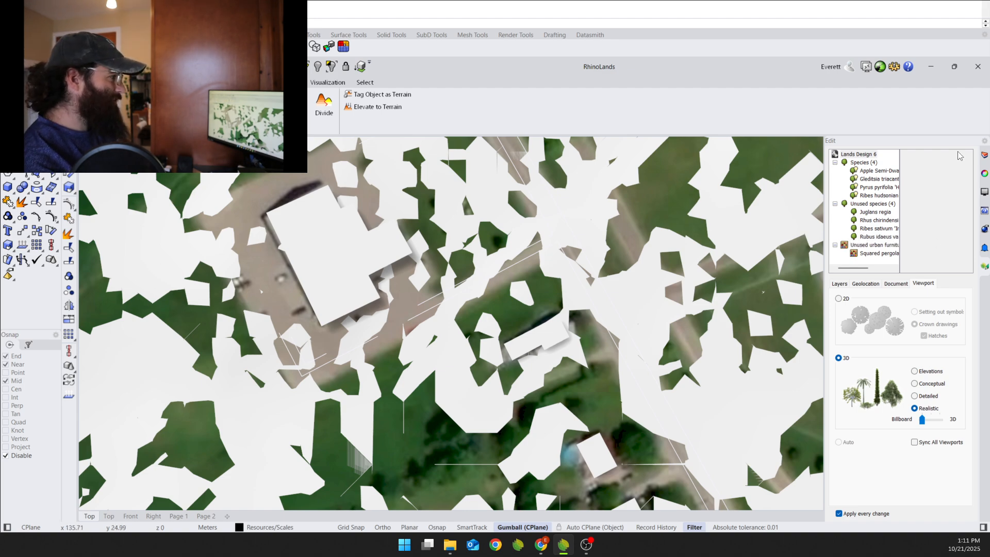
pyautogui.click(985, 155)
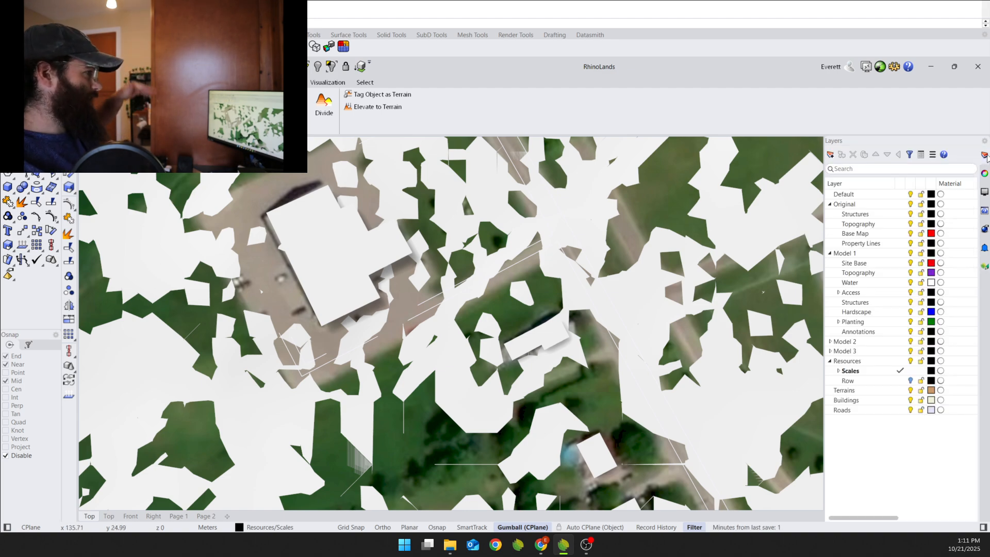
pyautogui.click(876, 390)
pyautogui.click(911, 390)
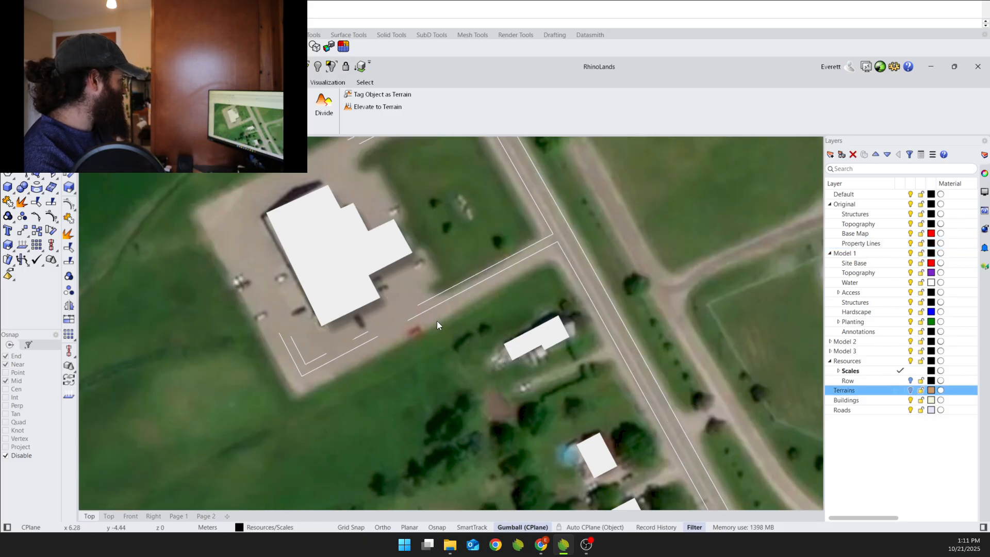
# Examine the imported aerial mesh, buildings and roads around the church in the Top and Perspective views.
pyautogui.scroll(-3, 534, 378)
pyautogui.scroll(-2, 495, 392)
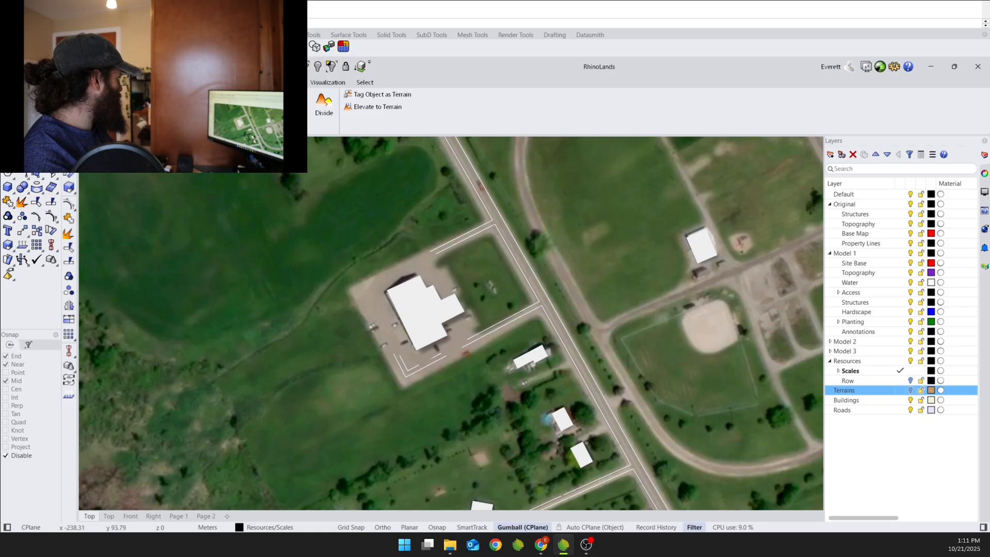
pyautogui.doubleClick(89, 142)
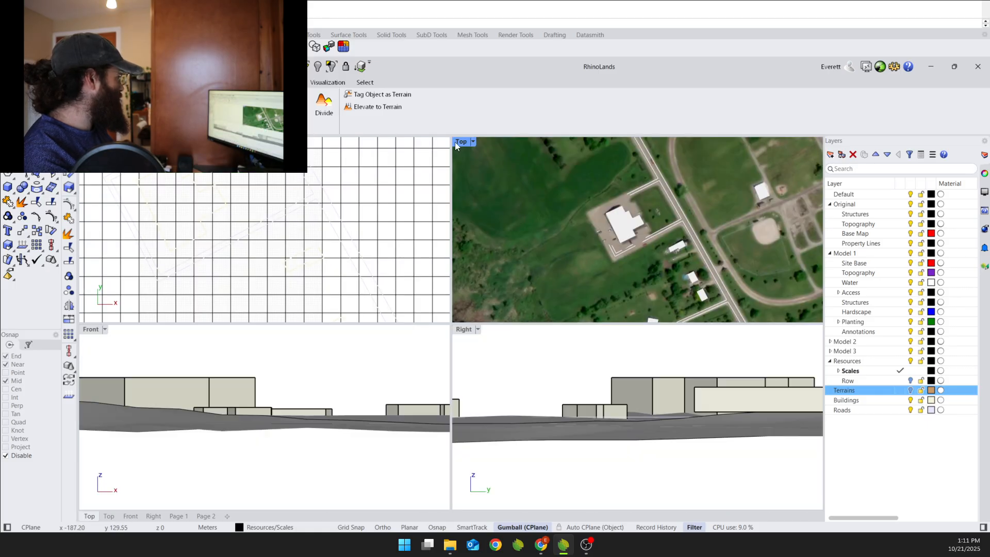
pyautogui.doubleClick(460, 142)
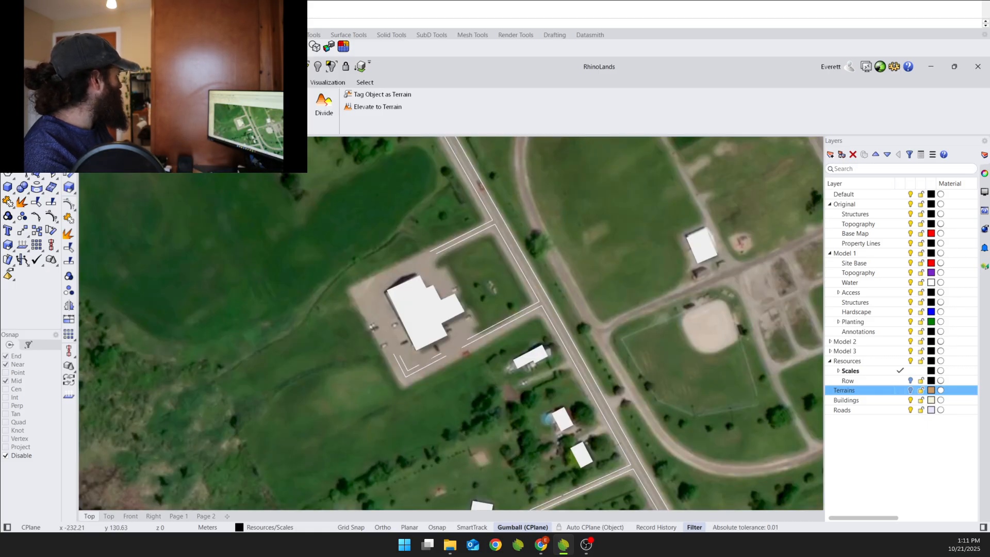
pyautogui.click(314, 83)
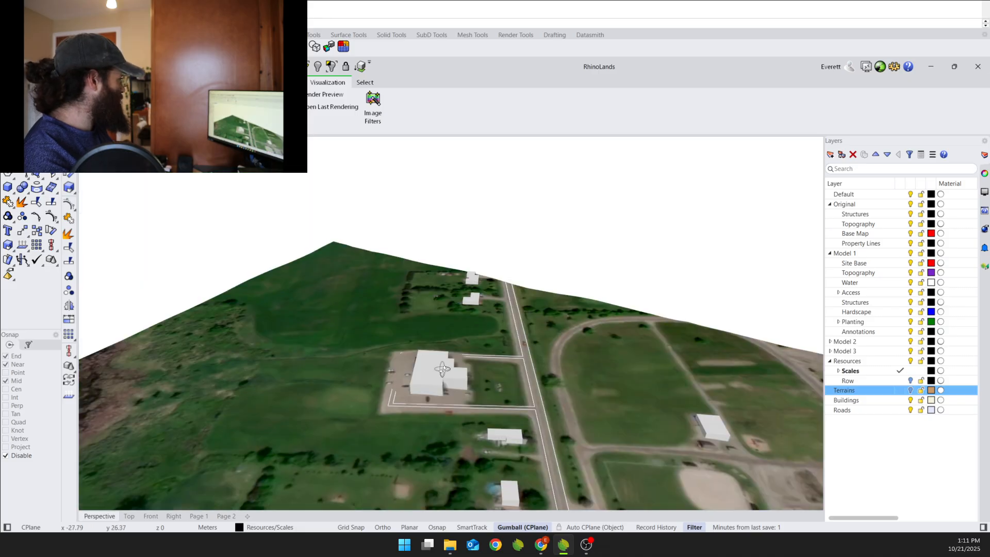
pyautogui.moveTo(446, 327); pyautogui.dragTo(420, 397, button='right')
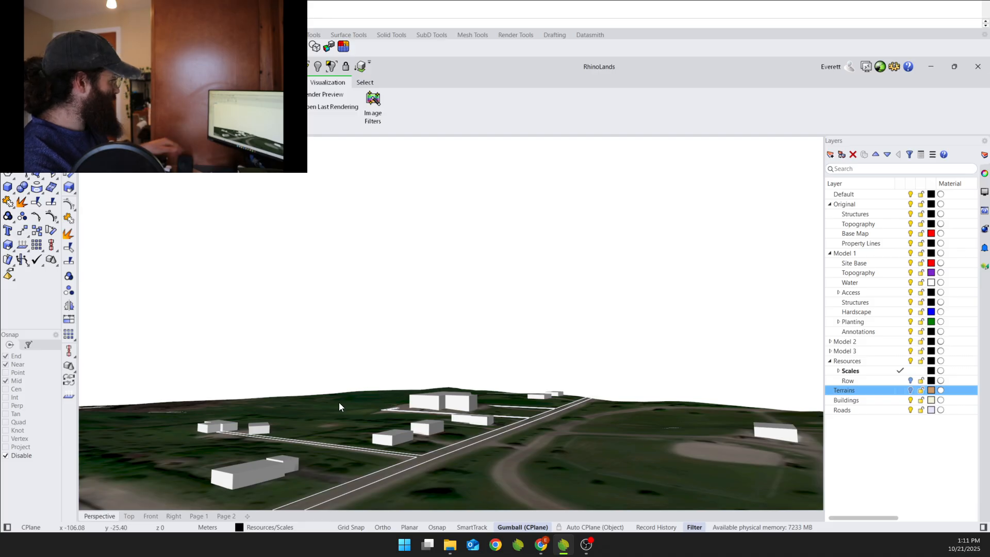
# Maximize the Top viewport and show it in a rendered display mode with the aerial imagery visible around the church.
pyautogui.scroll(5, 372, 398)
pyautogui.moveTo(380, 398); pyautogui.dragTo(516, 488, button='right')
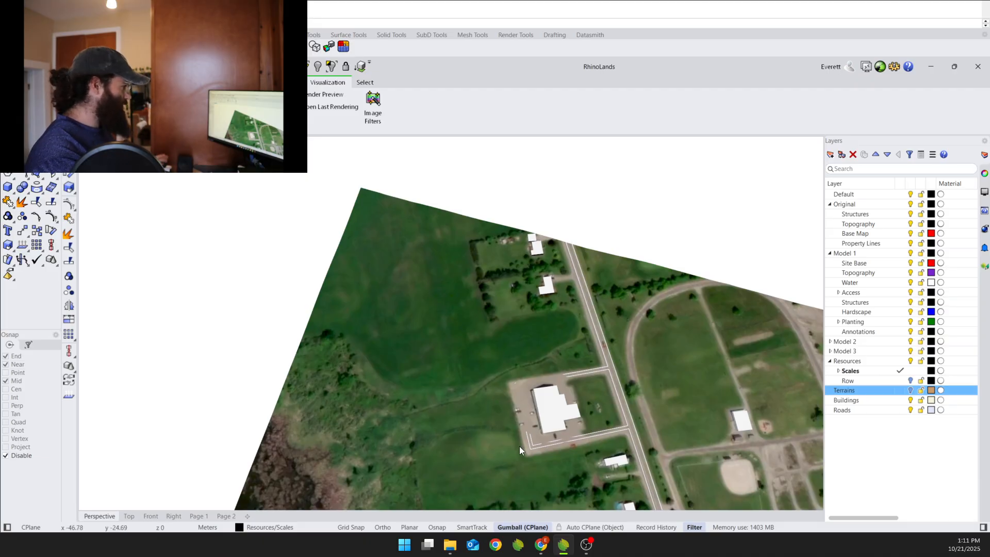
pyautogui.doubleClick(92, 141)
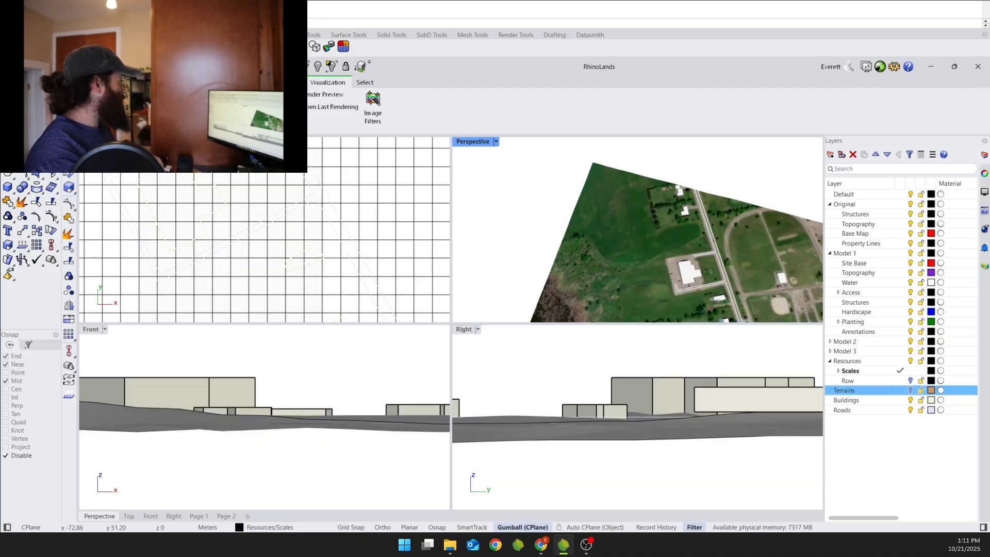
pyautogui.doubleClick(89, 142)
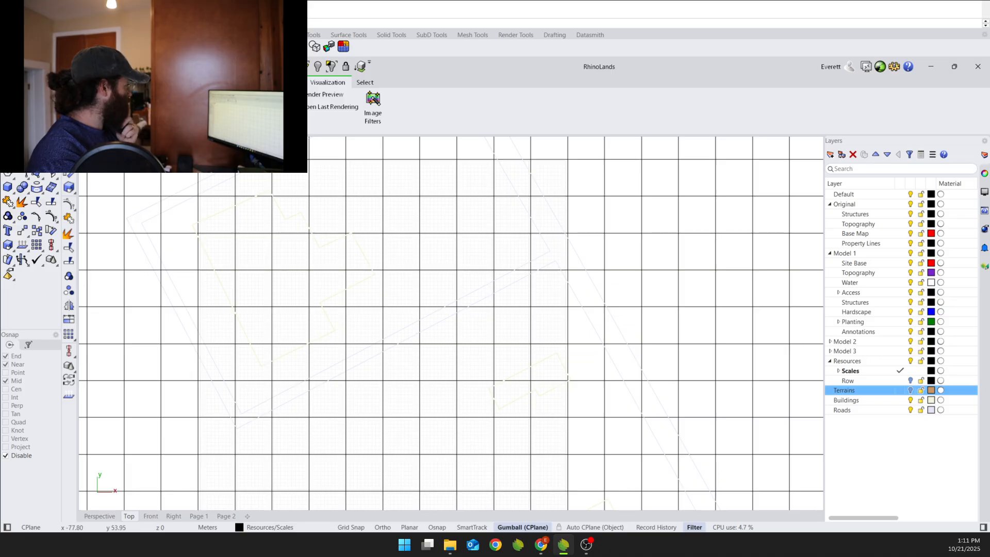
pyautogui.rightClick(103, 141)
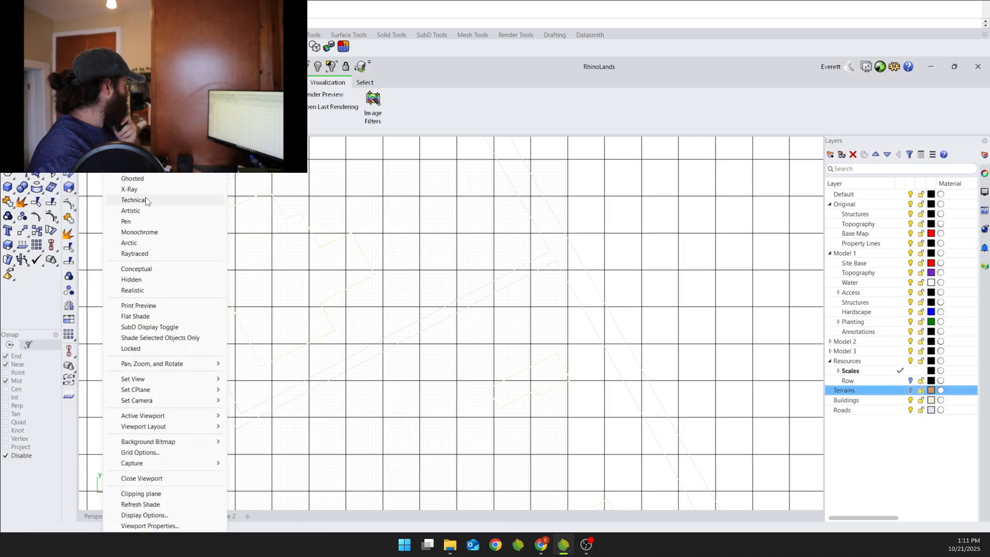
pyautogui.click(139, 173)
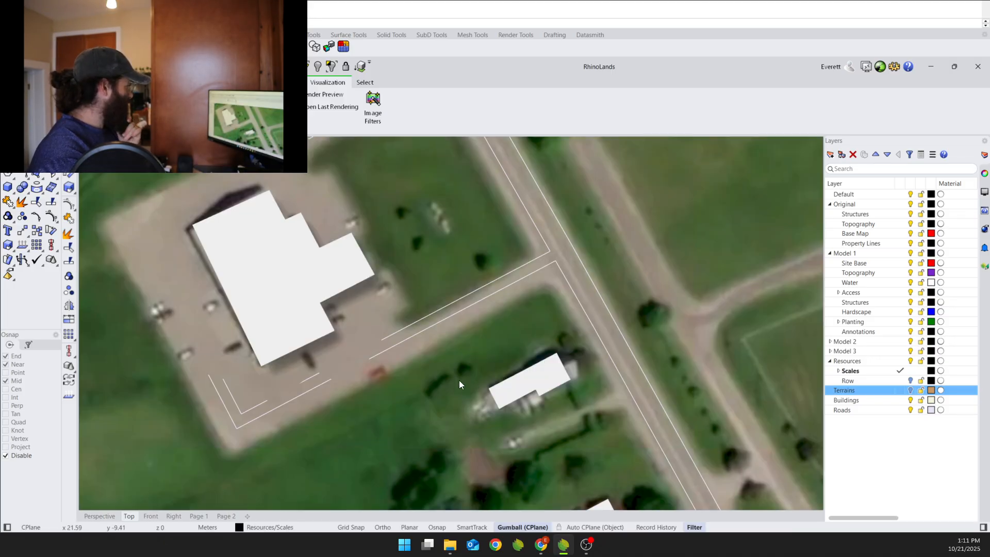
pyautogui.scroll(-3, 459, 380)
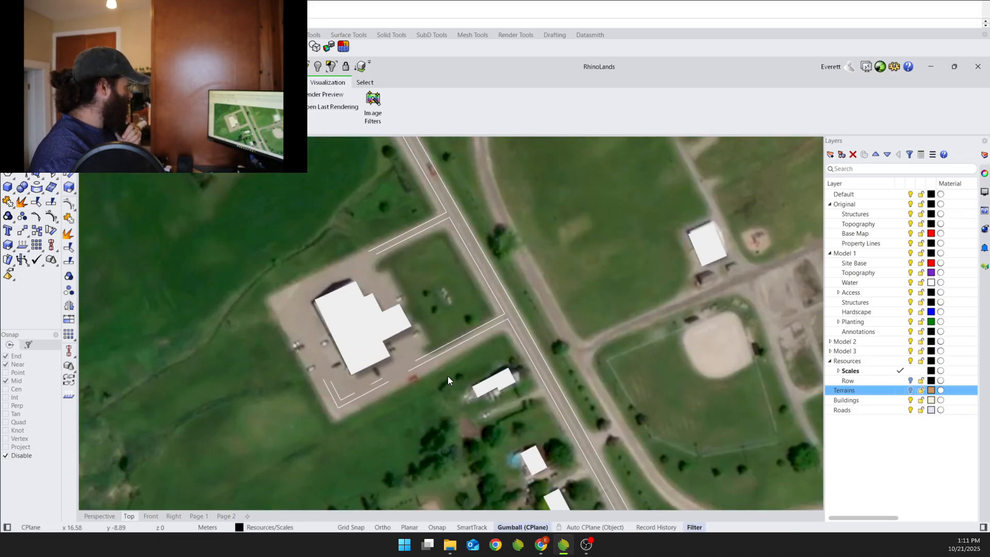
# Make the Property Lines layer under Original the current layer.
pyautogui.click(868, 245)
pyautogui.click(902, 244)
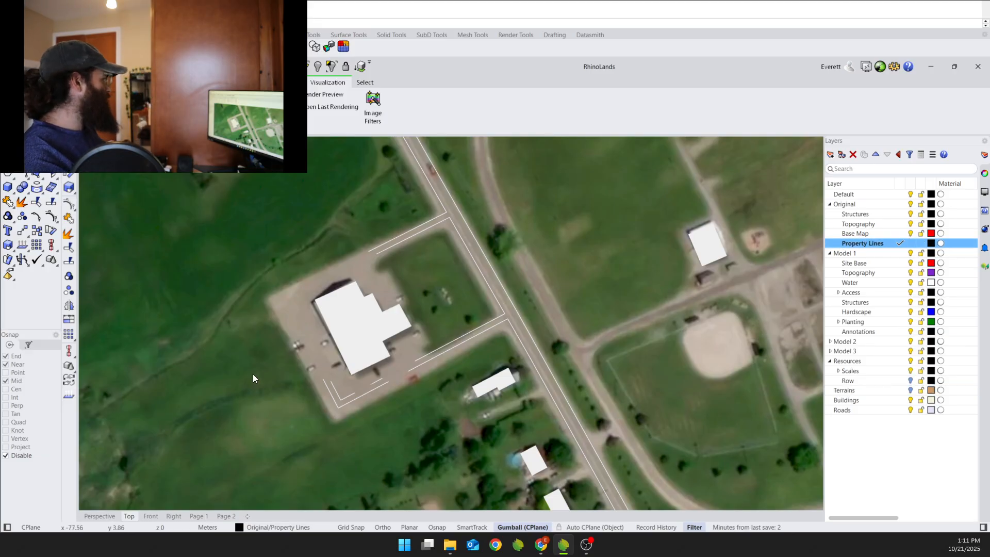
pyautogui.moveTo(252, 382); pyautogui.dragTo(337, 301, button='right')
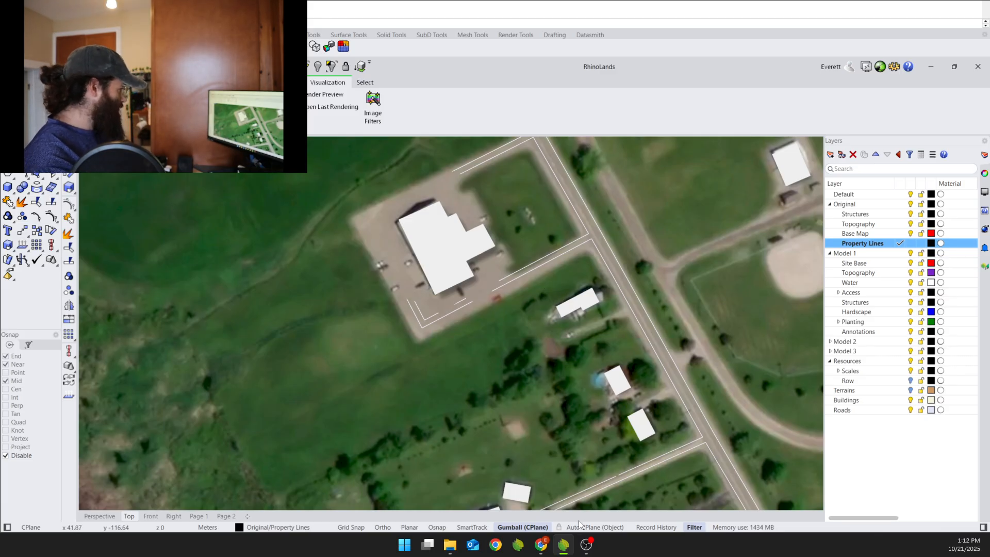
# Check the church site against Google Maps and the Ontario parcel map in the browser, and return to RhinoLands.
pyautogui.click(541, 544)
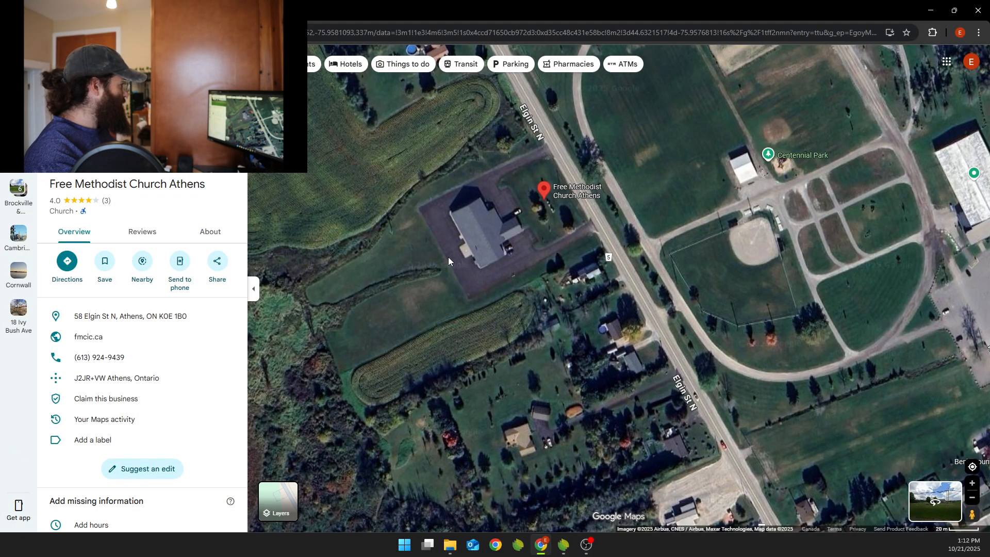
pyautogui.click(199, 11)
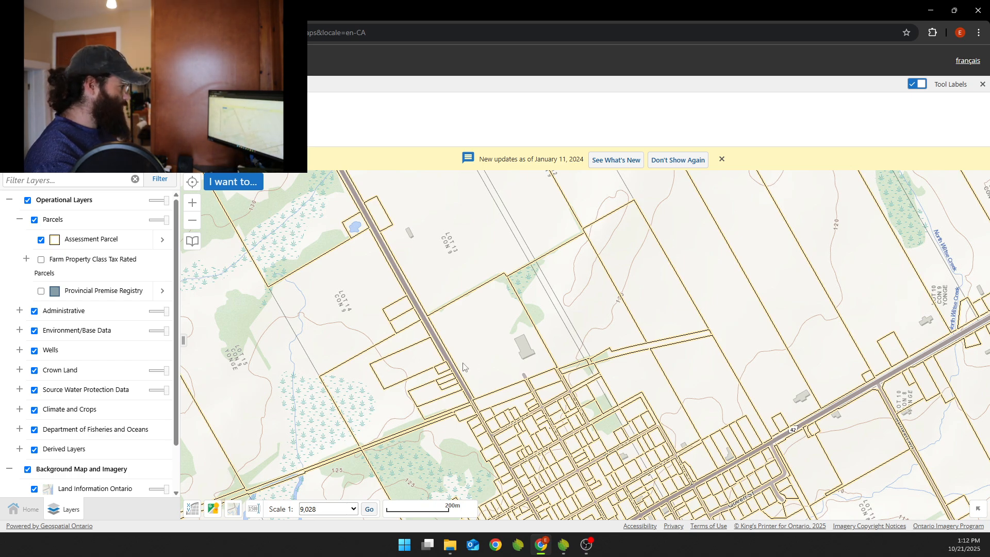
pyautogui.click(82, 10)
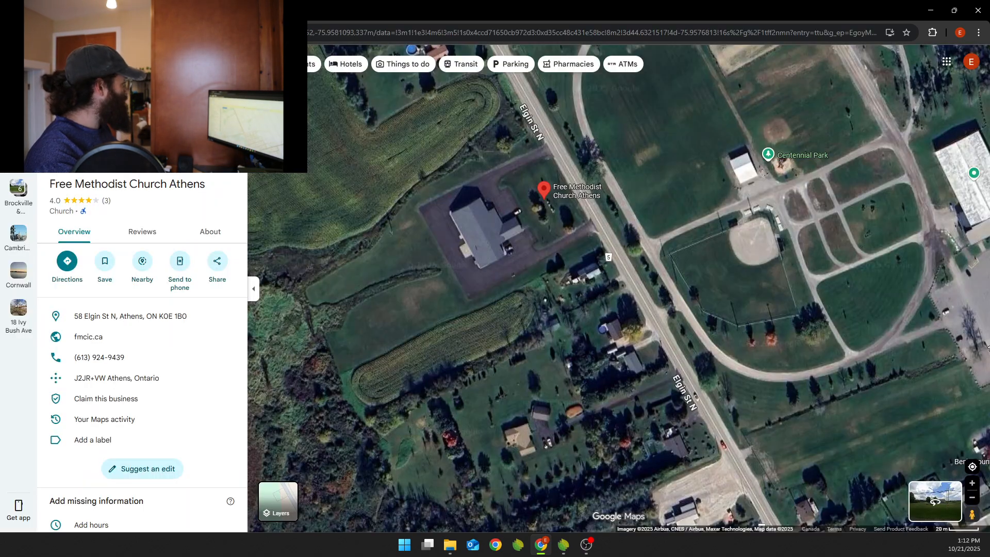
pyautogui.hotkey('alt', 'Tab')
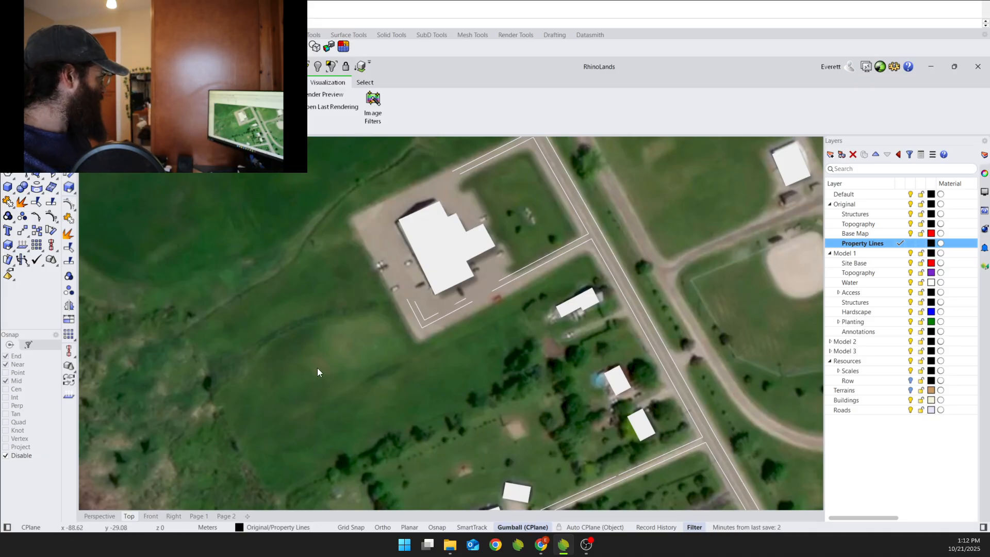
# Draw a closed polyline around the church property, following the field edge behind the building and about 98 m along the road.
pyautogui.scroll(-2, 319, 356)
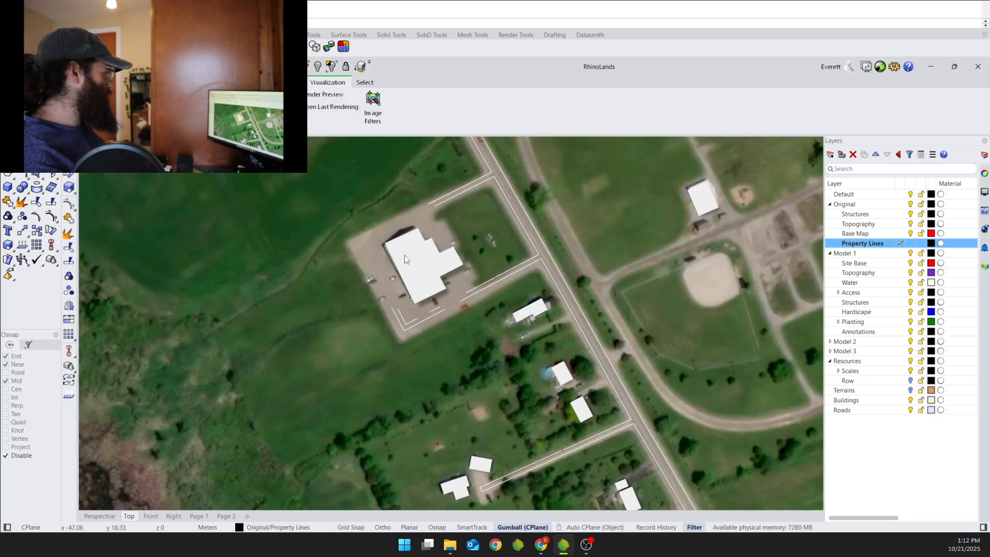
pyautogui.scroll(-2, 307, 443)
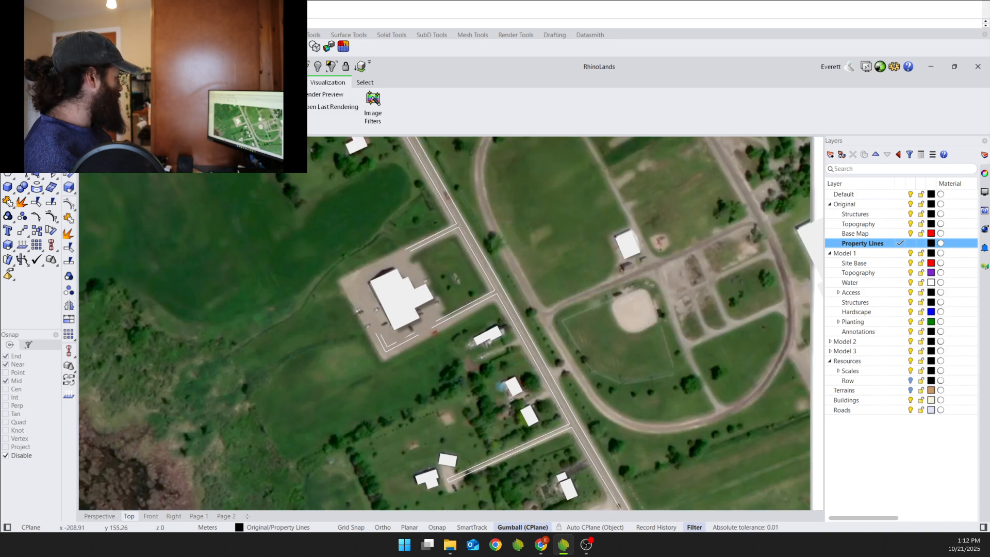
pyautogui.click(502, 317)
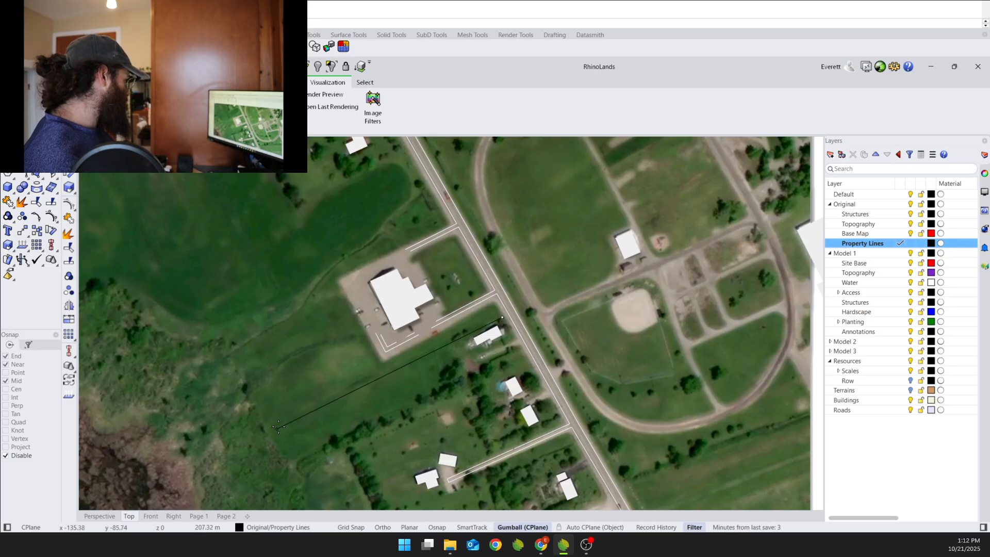
pyautogui.click(262, 430)
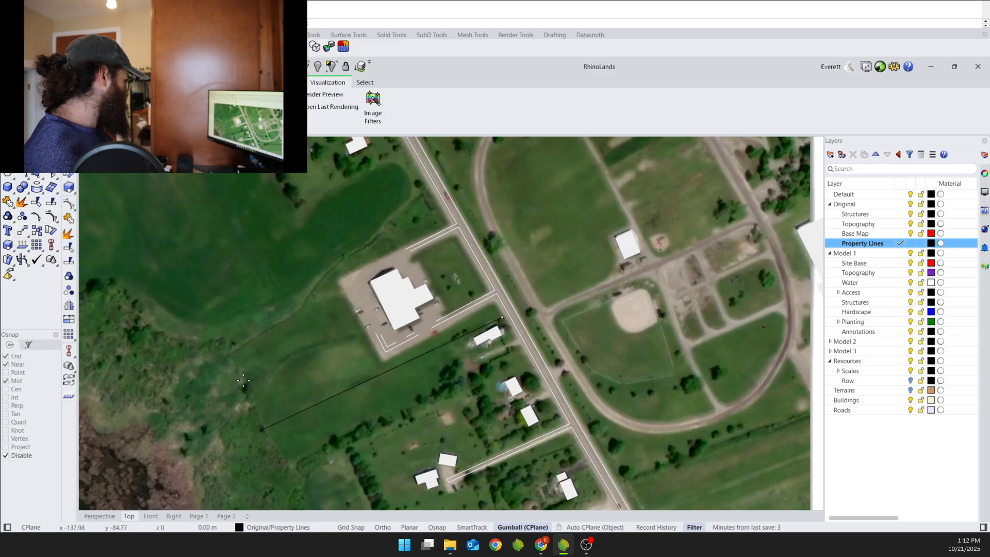
pyautogui.click(229, 353)
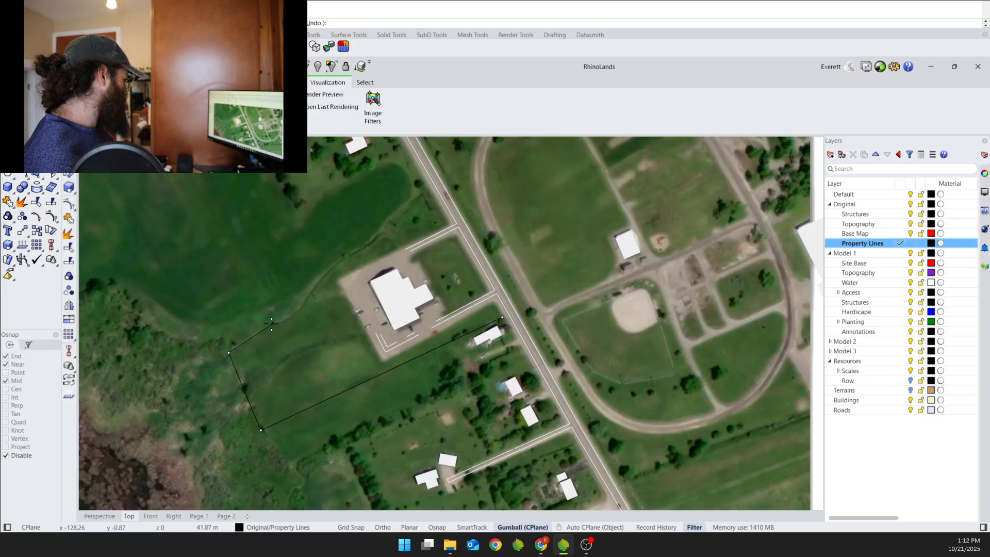
pyautogui.click(271, 327)
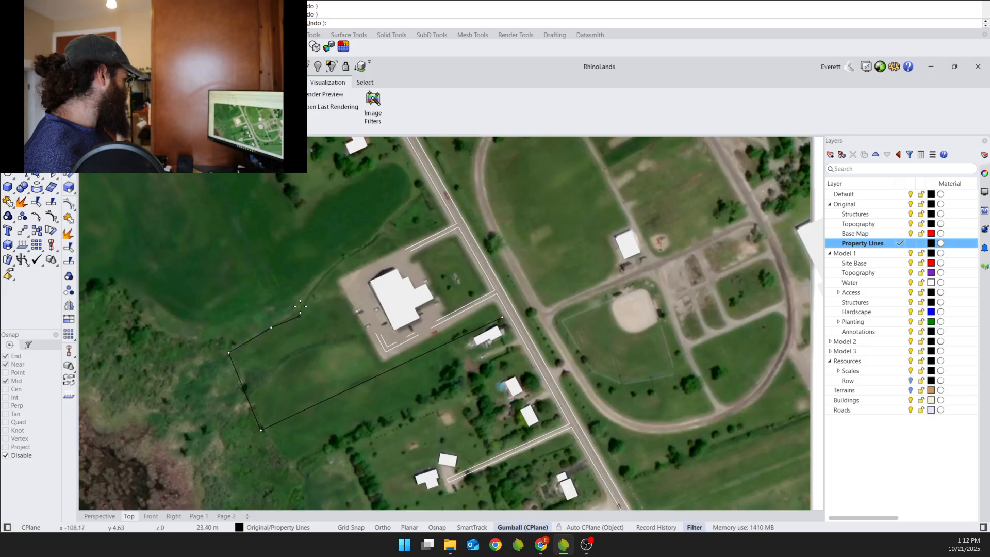
pyautogui.click(299, 316)
pyautogui.click(336, 263)
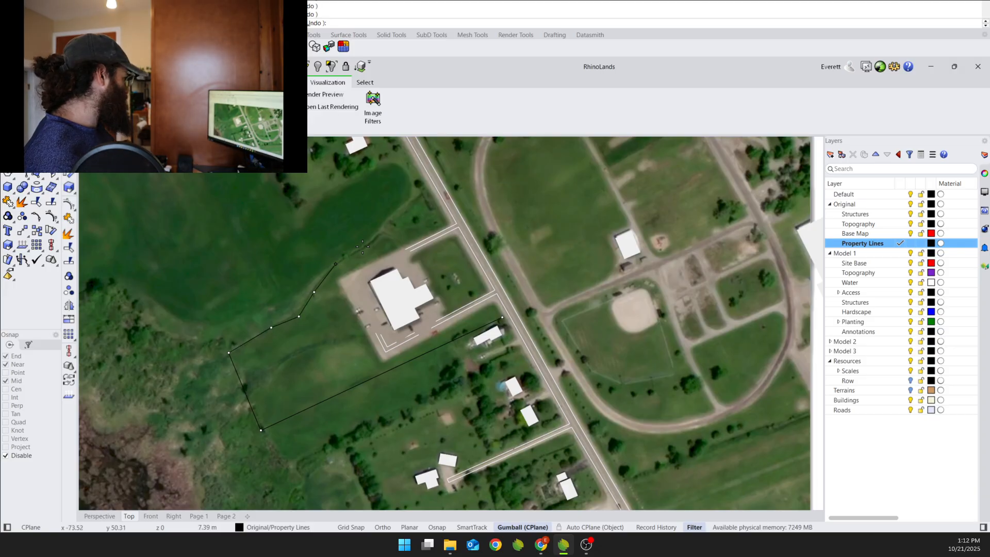
pyautogui.click(368, 246)
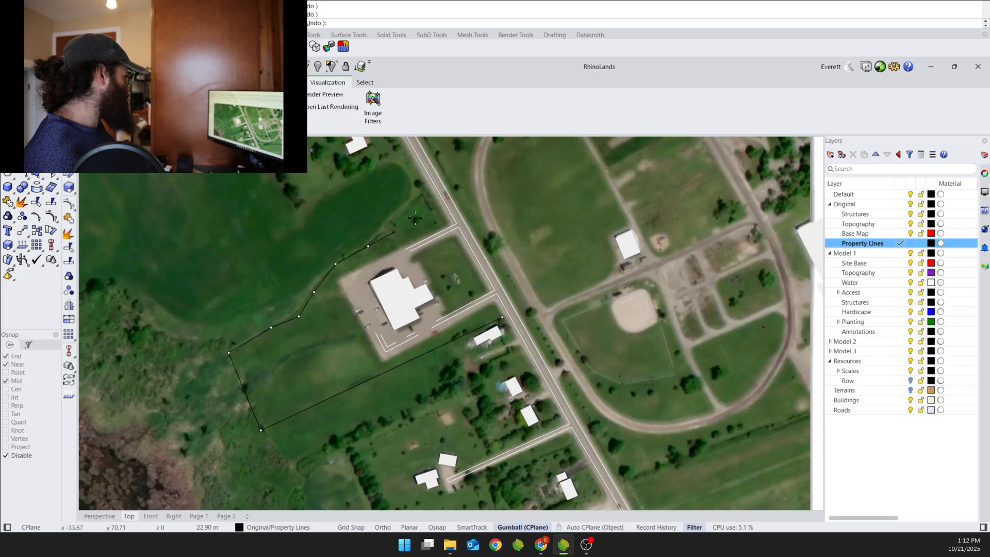
pyautogui.click(440, 208)
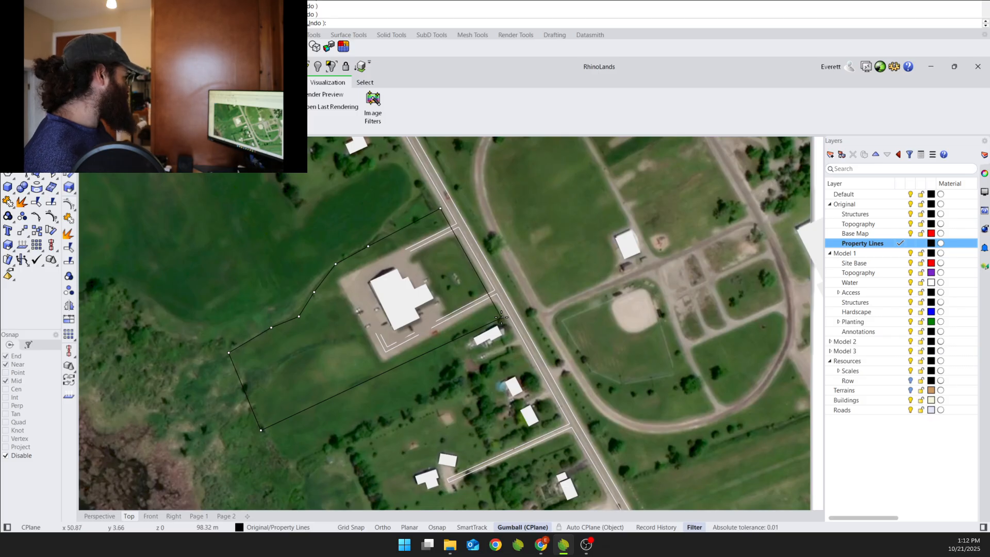
pyautogui.write('c')
pyautogui.press('Return')
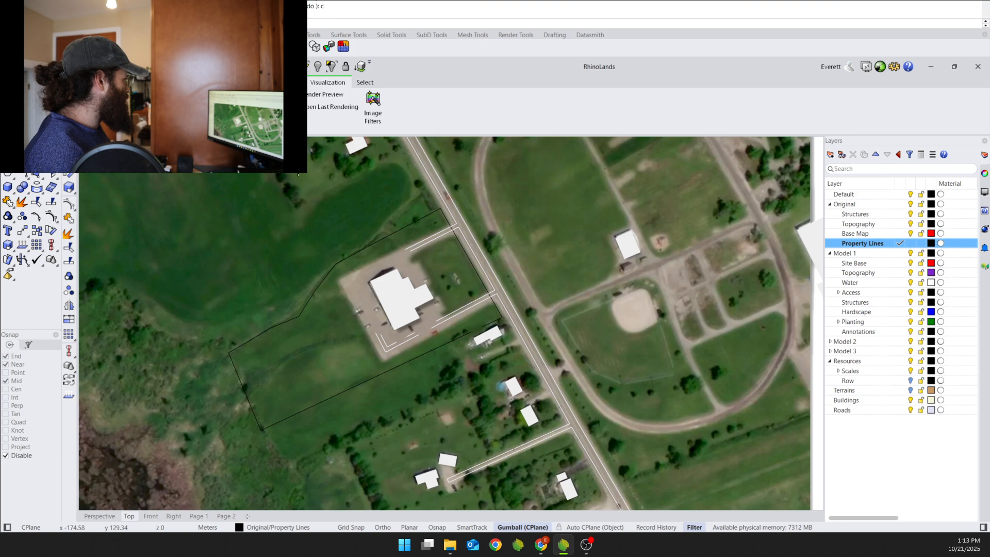
# Enable object snapping and hide the Roads layer.
pyautogui.scroll(3, 332, 353)
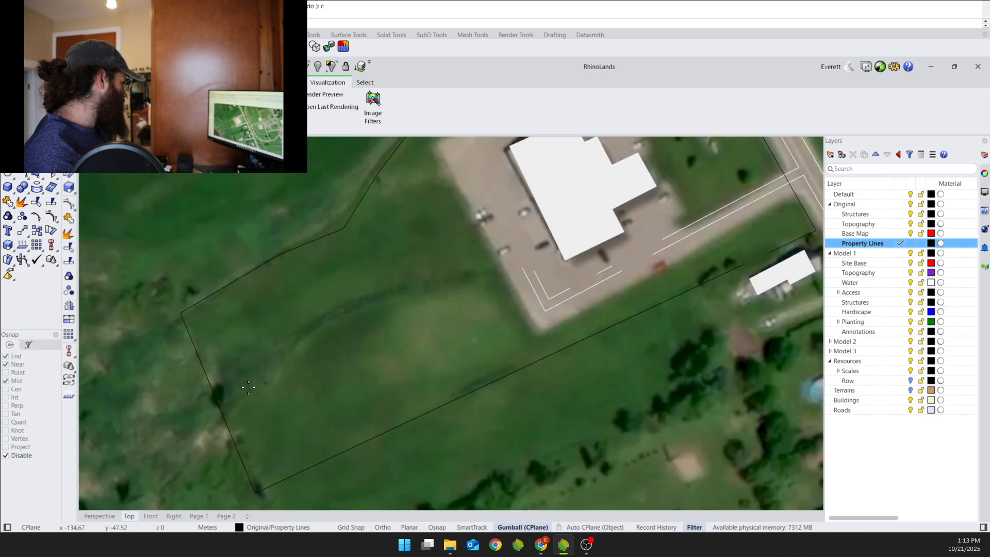
pyautogui.scroll(3, 269, 391)
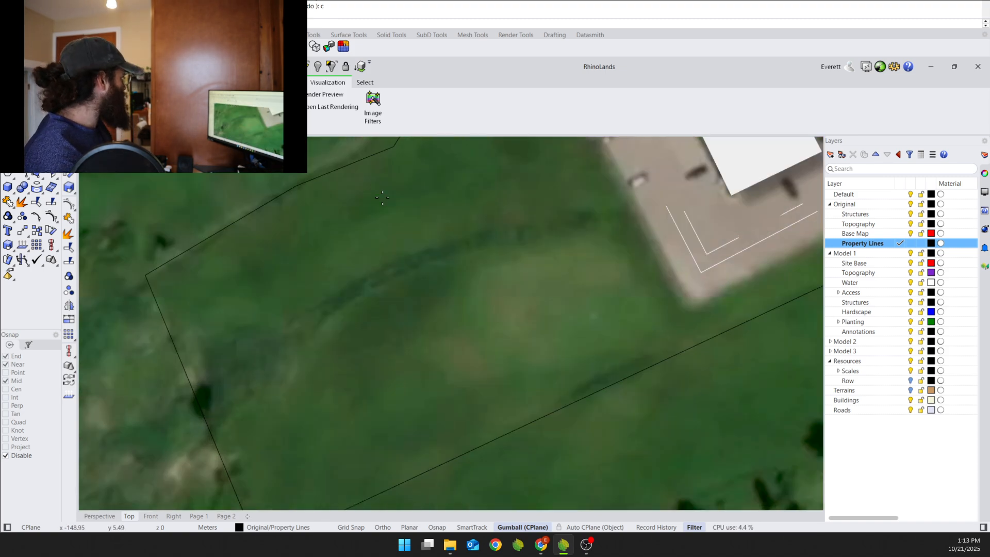
pyautogui.scroll(-5, 318, 455)
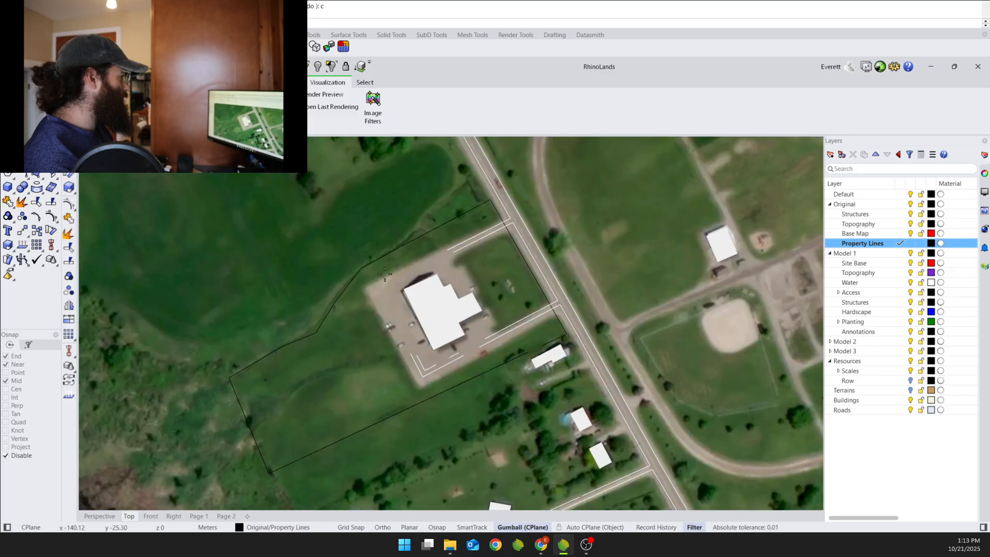
pyautogui.scroll(3, 518, 230)
pyautogui.click(437, 527)
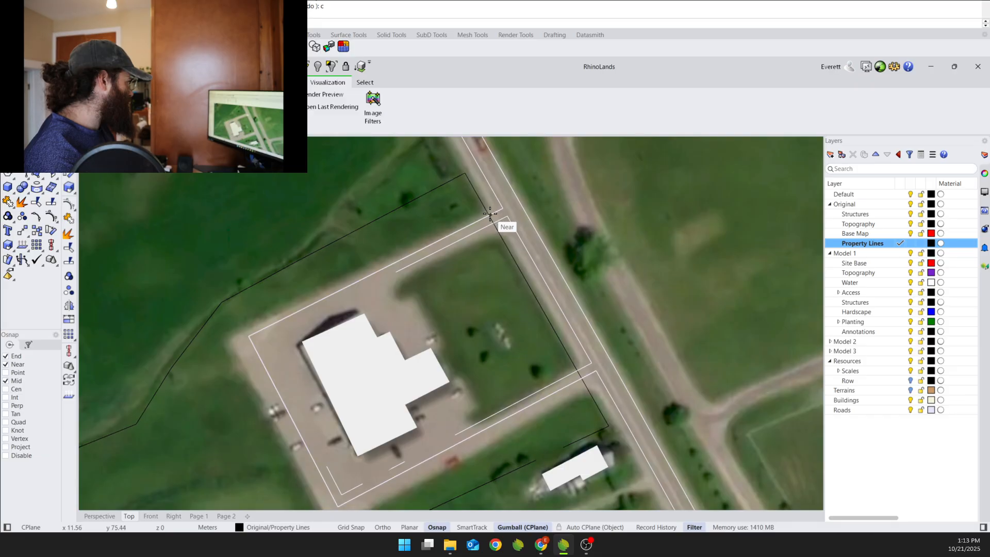
pyautogui.scroll(3, 487, 213)
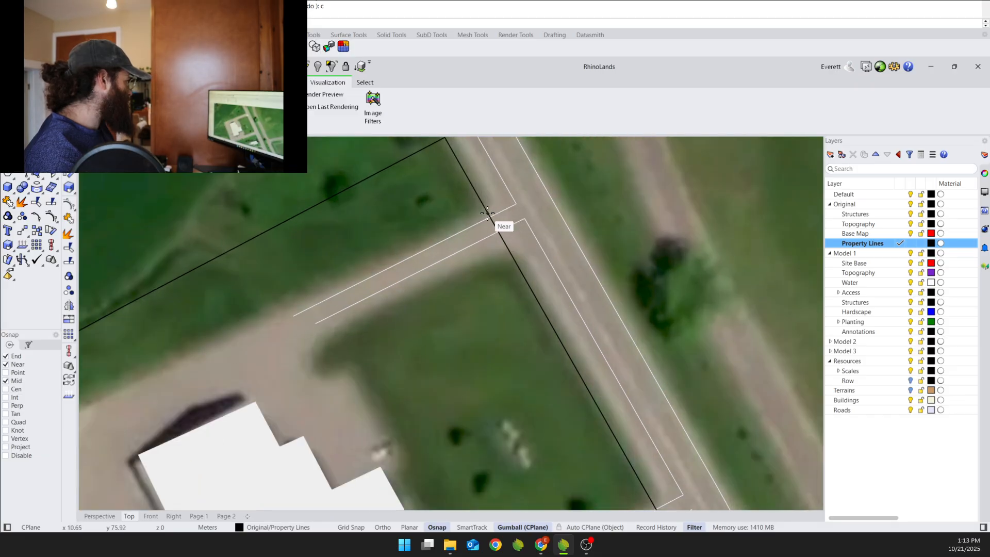
pyautogui.click(898, 411)
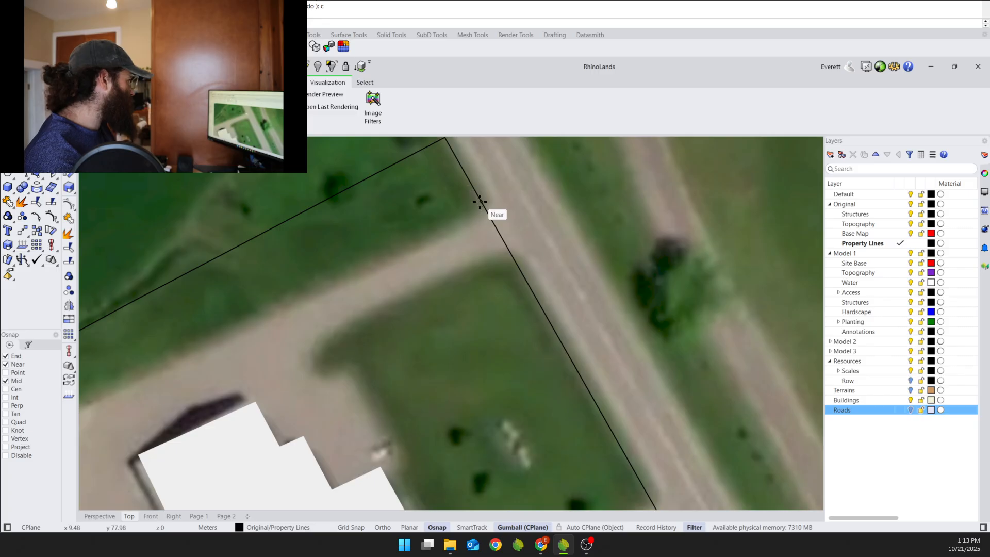
# Start a polyline for the paved area, following the north driveway and the parking lot's outer edges to the road at the south driveway.
pyautogui.press('Return')
pyautogui.scroll(-1, 360, 285)
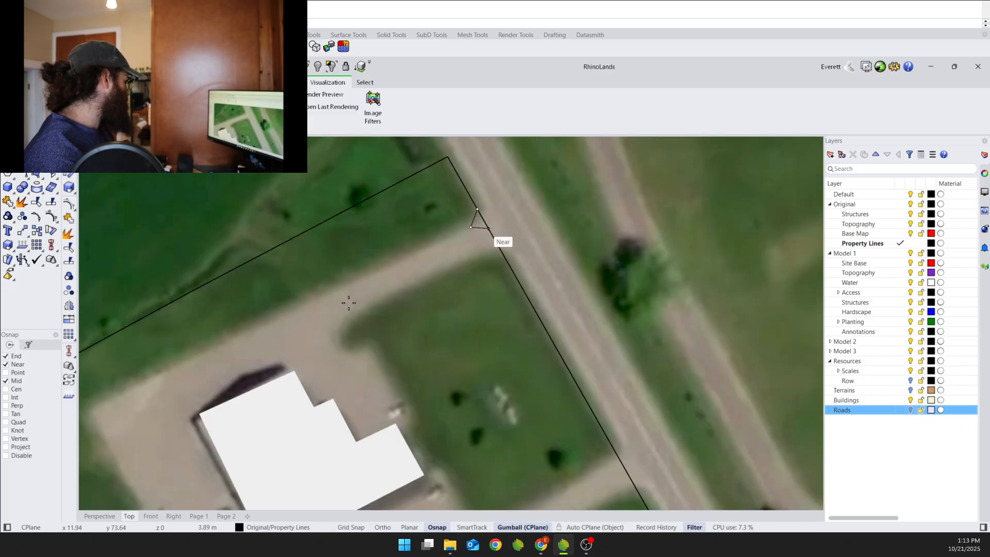
pyautogui.scroll(-2, 222, 356)
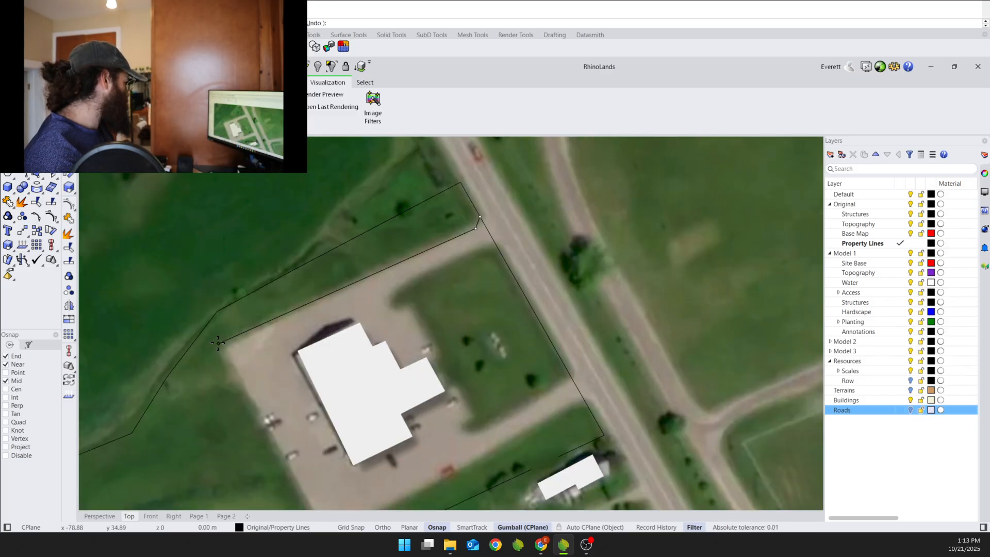
pyautogui.scroll(-2, 218, 343)
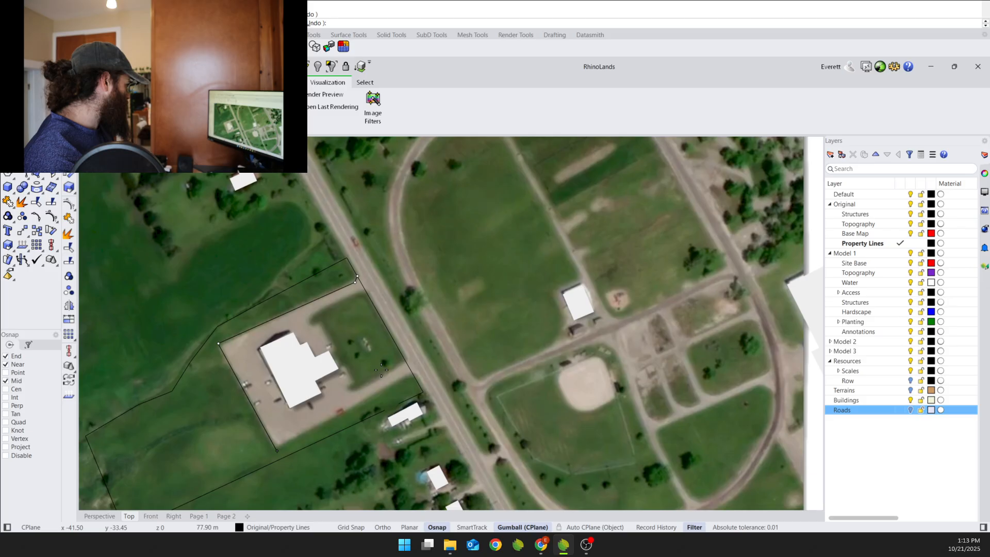
pyautogui.click(413, 373)
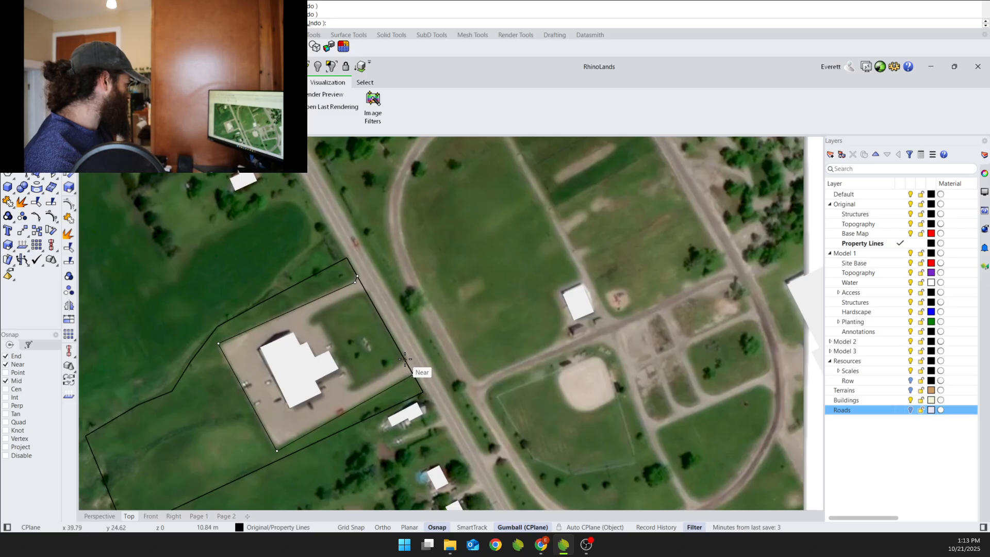
# Trace the paved area's inner edge around the front lawn and close the polyline at its starting point on the road.
pyautogui.click(353, 391)
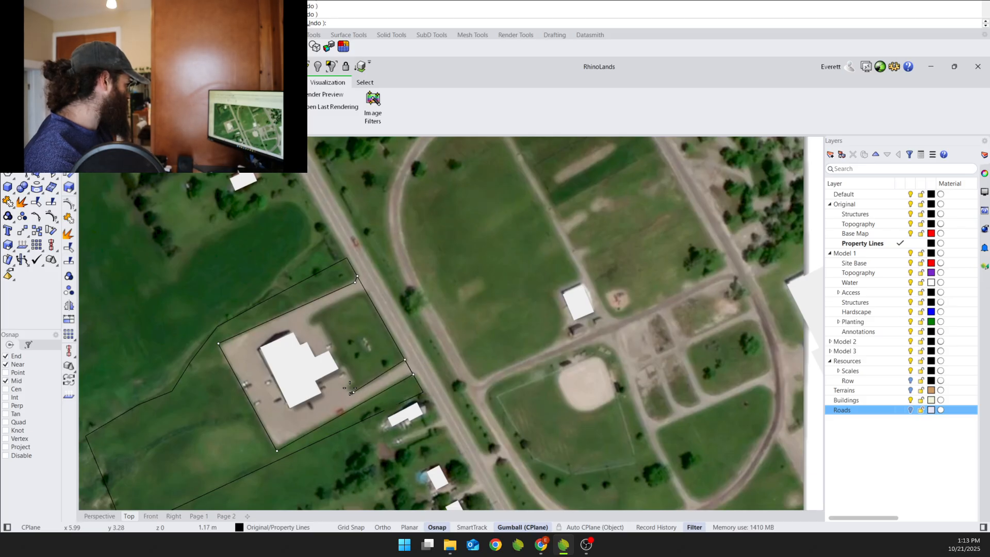
pyautogui.click(350, 385)
pyautogui.click(345, 363)
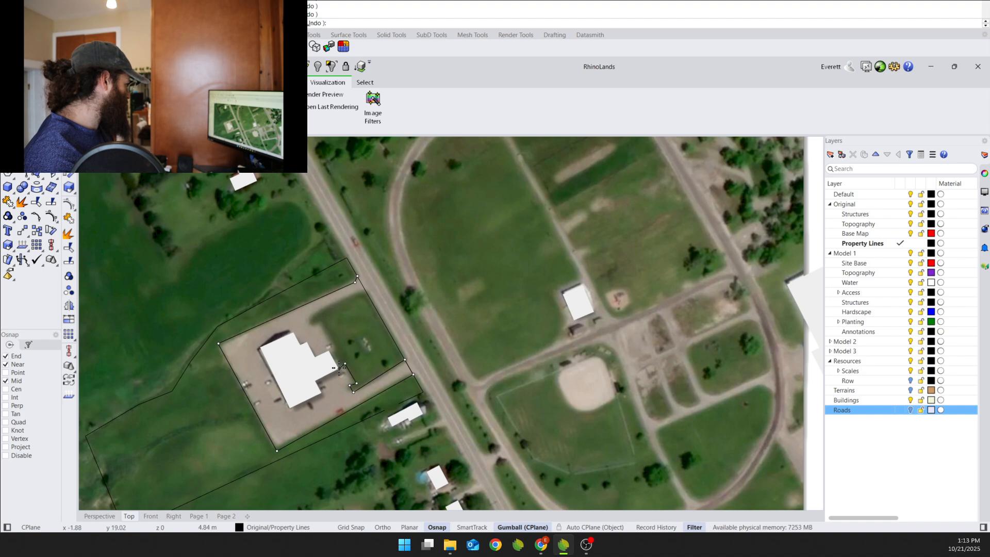
pyautogui.click(339, 368)
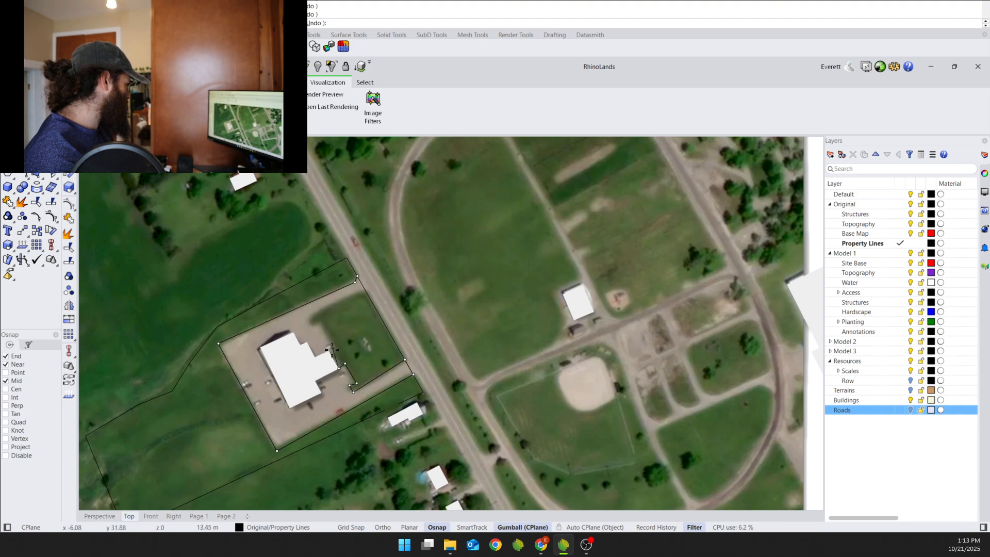
pyautogui.click(337, 348)
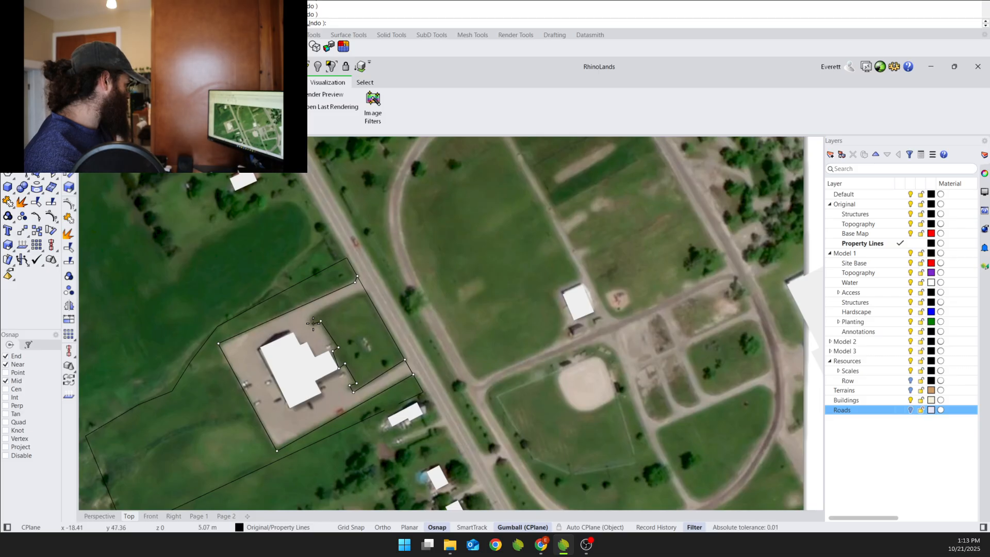
pyautogui.click(313, 324)
pyautogui.click(310, 317)
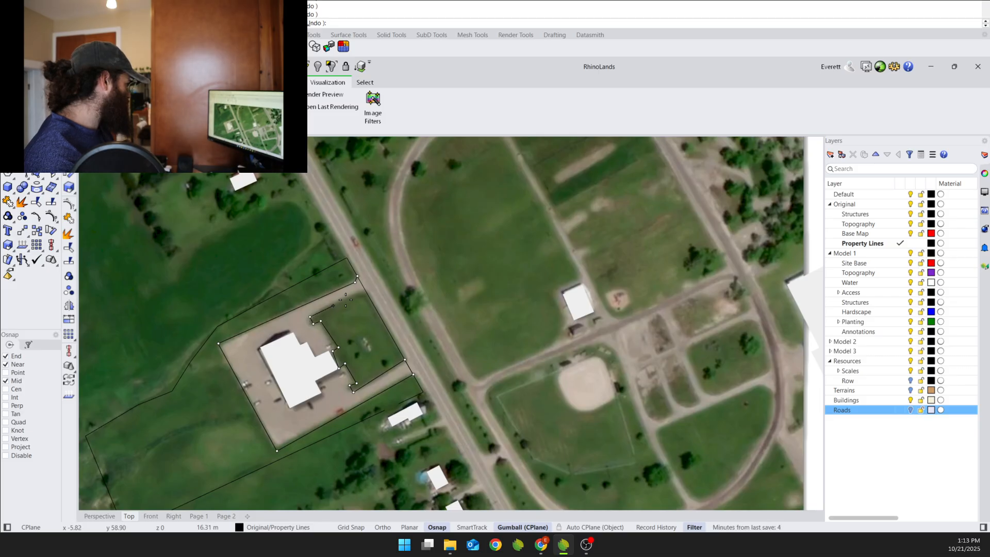
pyautogui.click(355, 292)
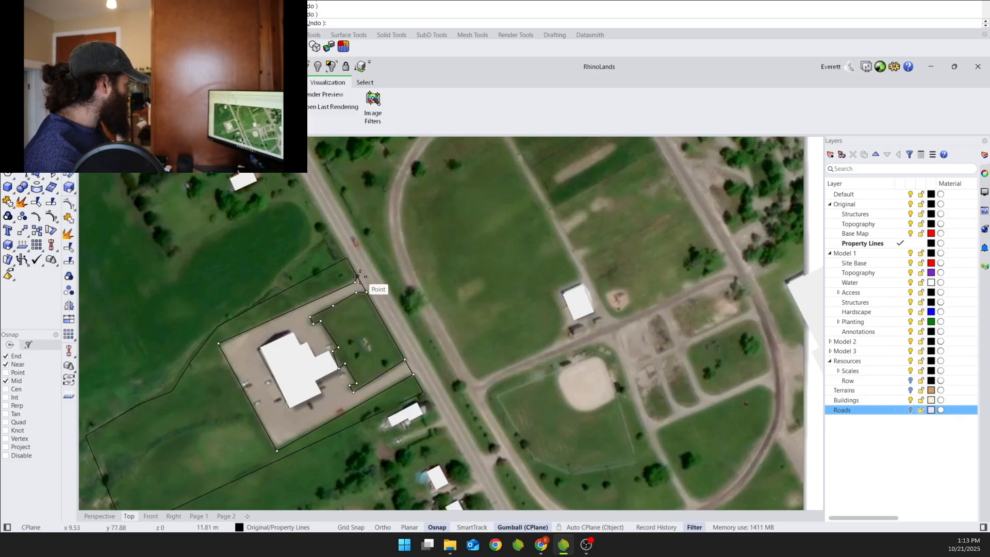
pyautogui.click(360, 277)
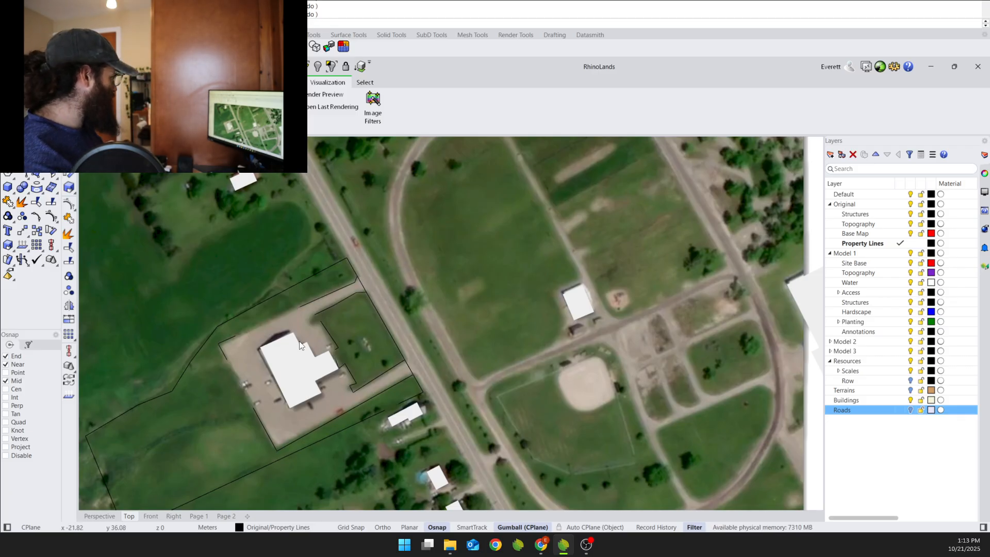
# Select the closed paved area outline and display its control points.
pyautogui.scroll(4, 330, 310)
pyautogui.scroll(-4, 189, 318)
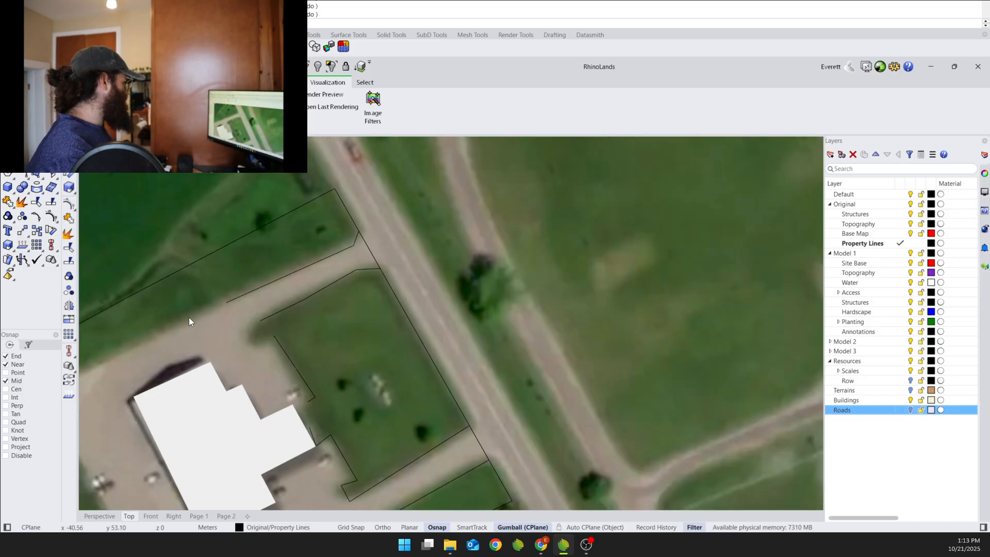
pyautogui.scroll(-6, 506, 282)
pyautogui.scroll(2, 297, 350)
pyautogui.scroll(4, 297, 351)
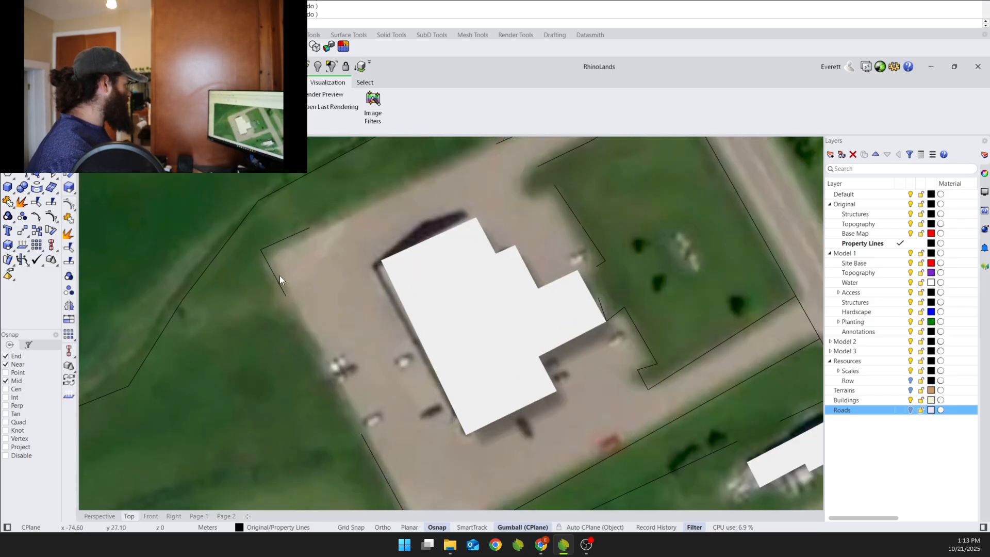
pyautogui.click(269, 265)
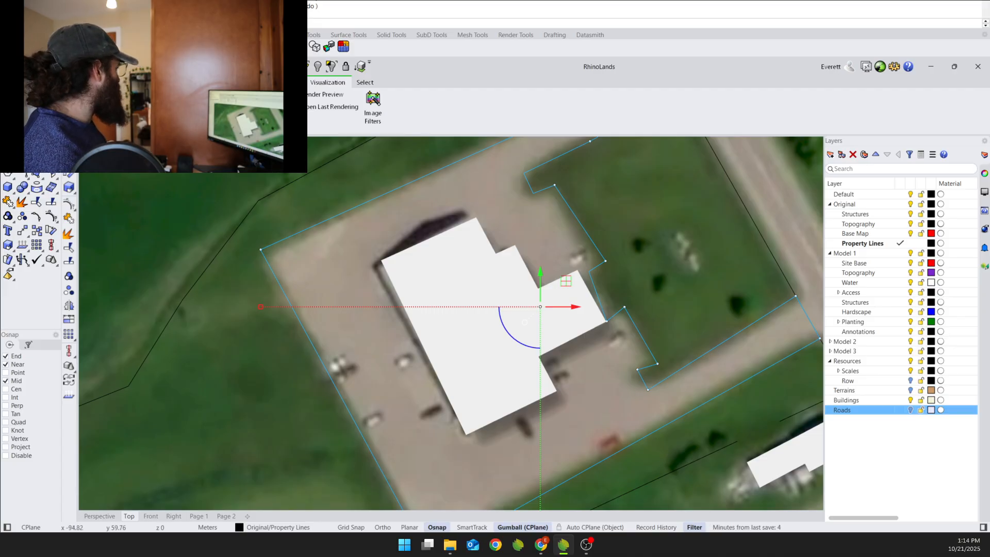
pyautogui.press('F10')
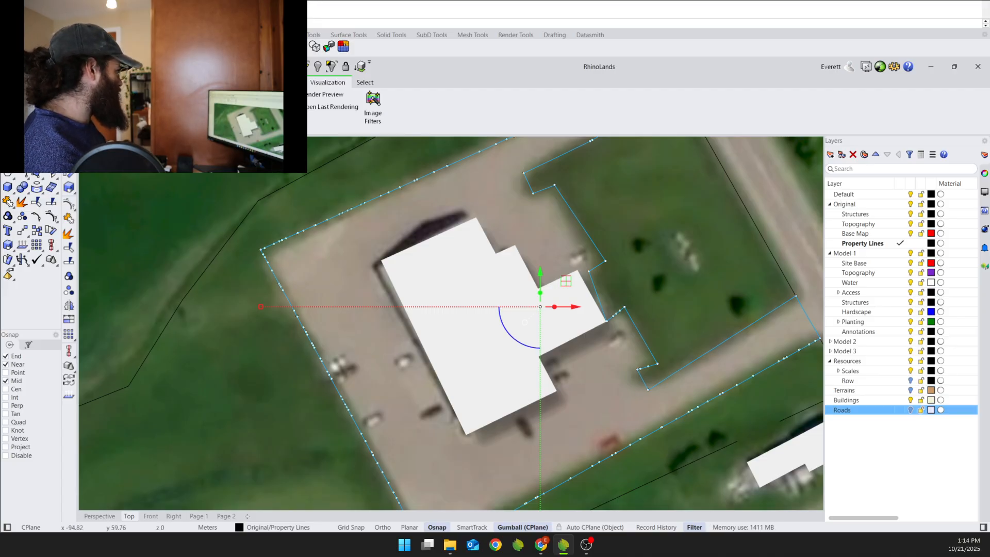
# Deselect the paved area outline and delete the scale grid lying over the site.
pyautogui.click(252, 363)
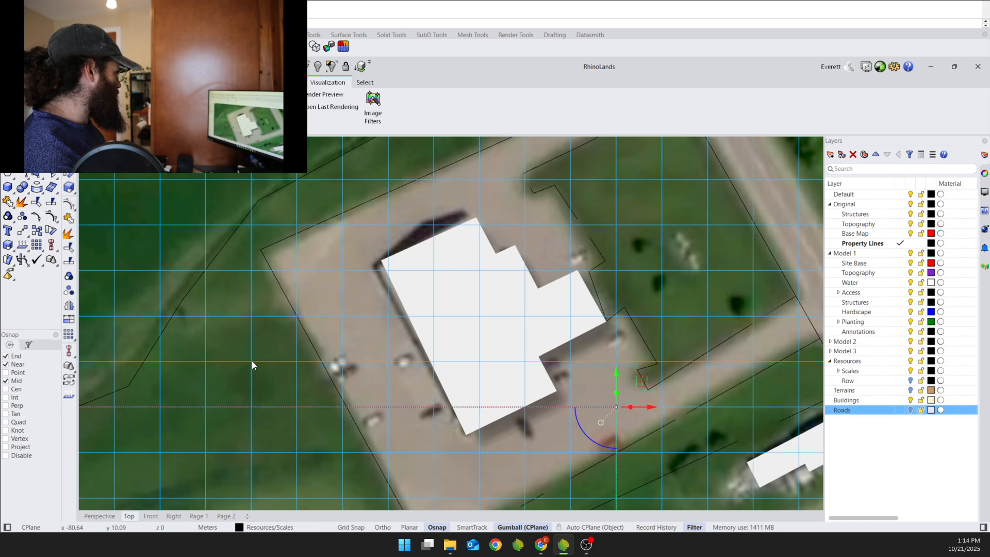
pyautogui.click(225, 365)
pyautogui.scroll(-4, 231, 359)
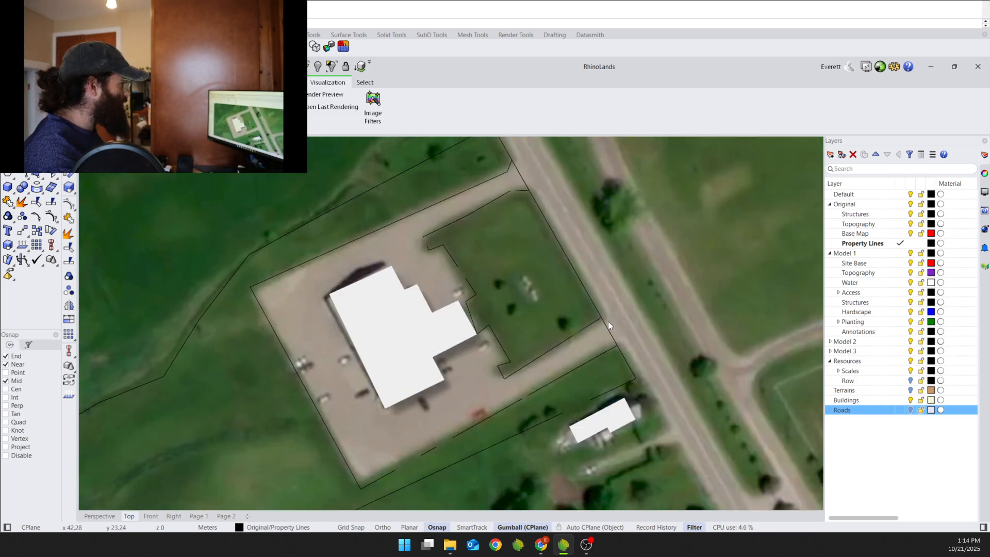
pyautogui.scroll(-3, 498, 255)
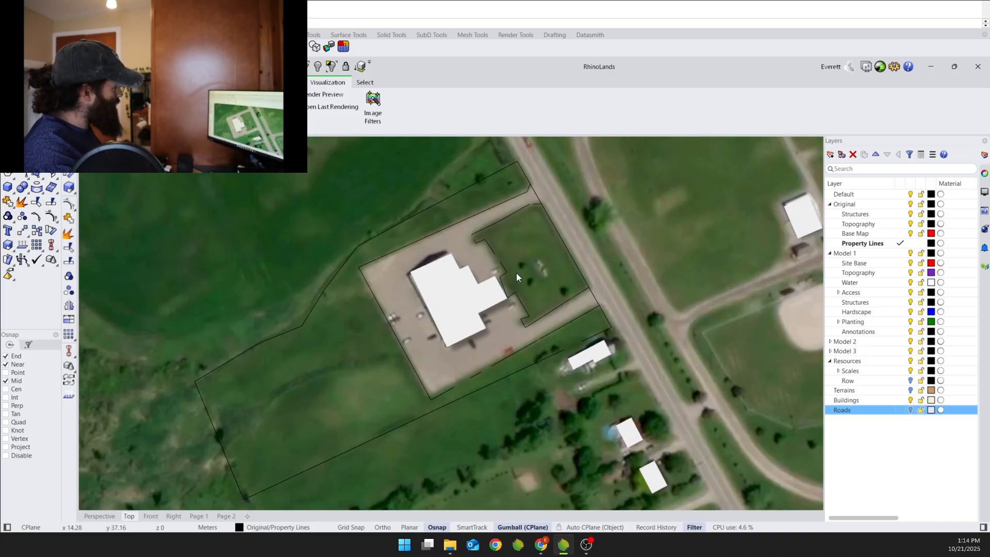
pyautogui.click(250, 425)
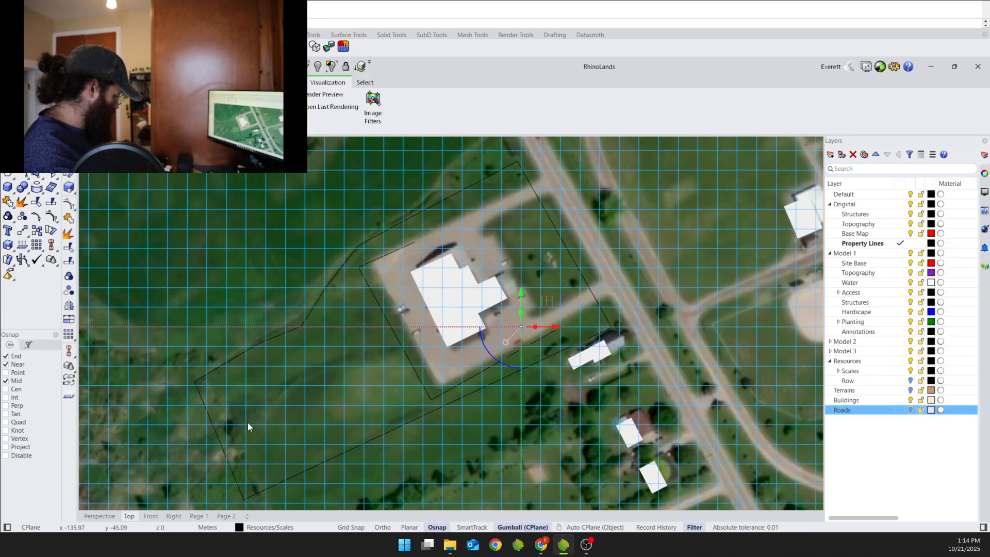
pyautogui.press('Delete')
# Draw a smooth curve along the south edge of the field track, from the rear property line to the parking lot edge.
pyautogui.scroll(3, 259, 409)
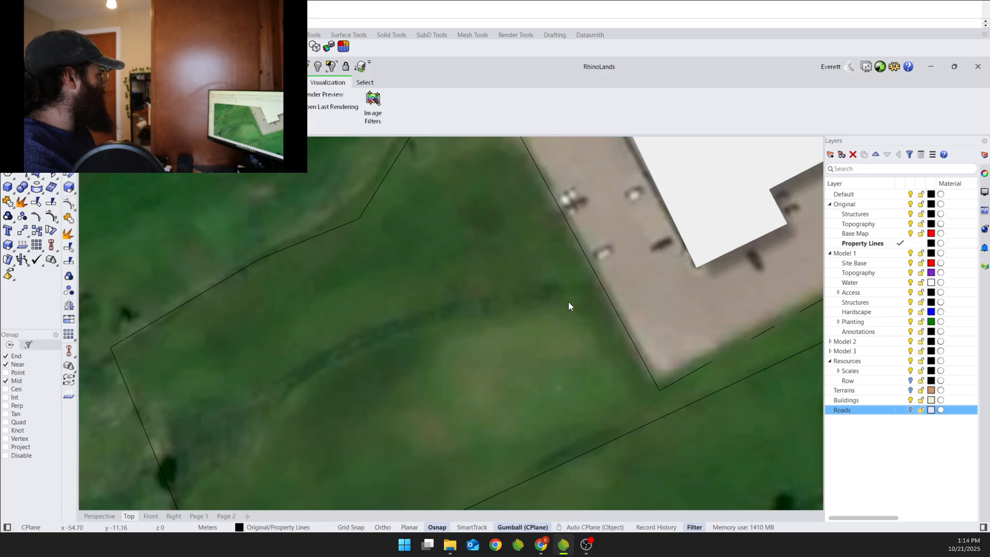
pyautogui.scroll(-3, 618, 287)
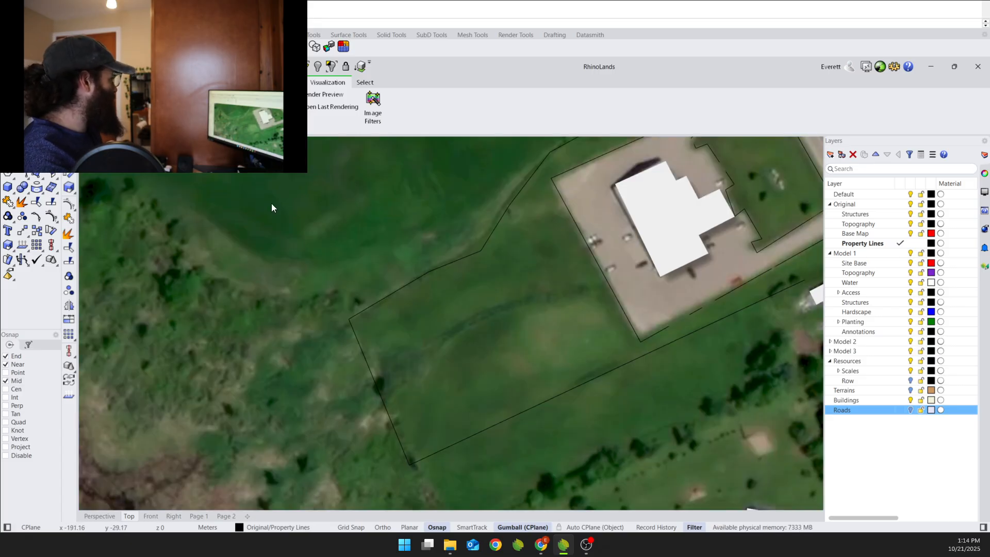
pyautogui.click(92, 83)
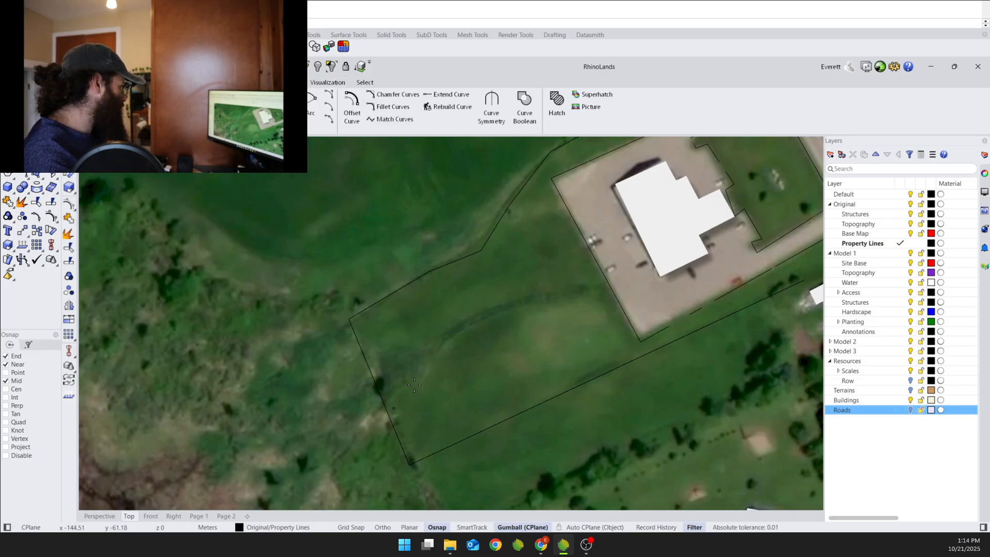
pyautogui.click(394, 408)
pyautogui.click(419, 381)
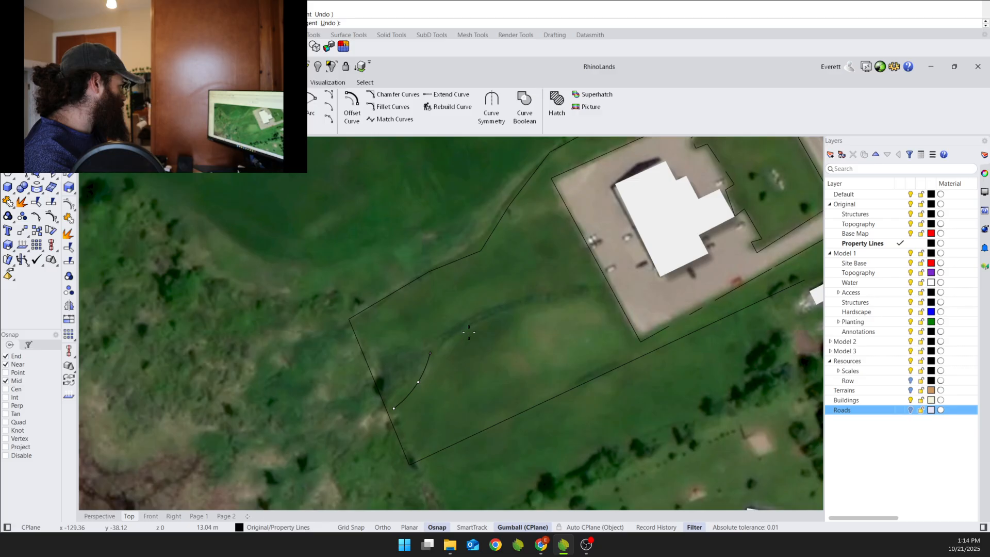
pyautogui.click(475, 325)
pyautogui.click(531, 303)
pyautogui.click(588, 297)
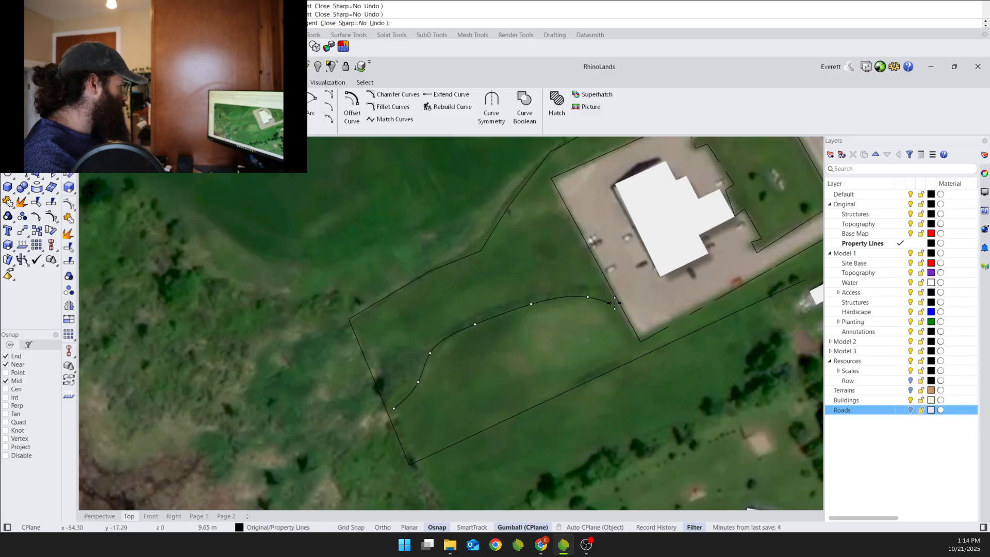
pyautogui.click(617, 303)
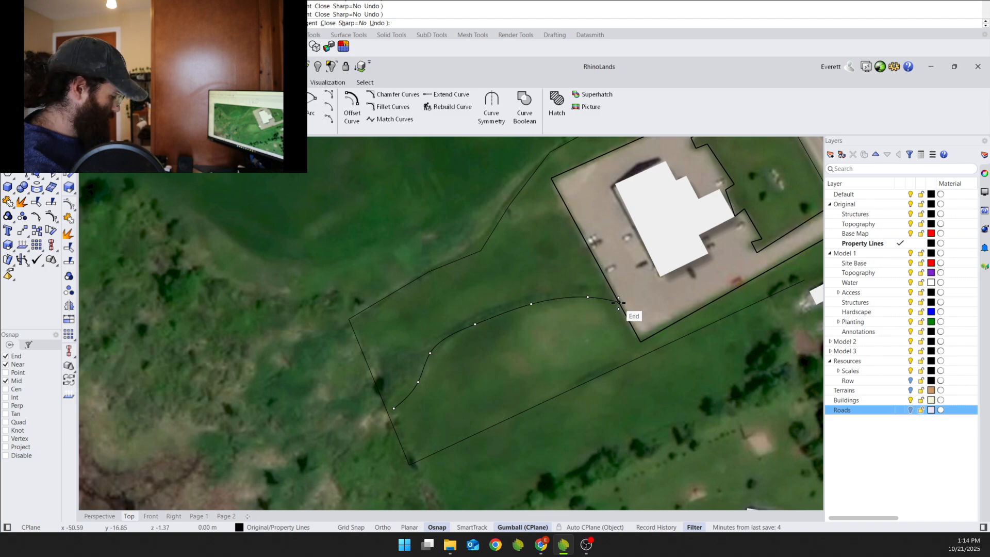
pyautogui.press('Return')
pyautogui.press('Return')
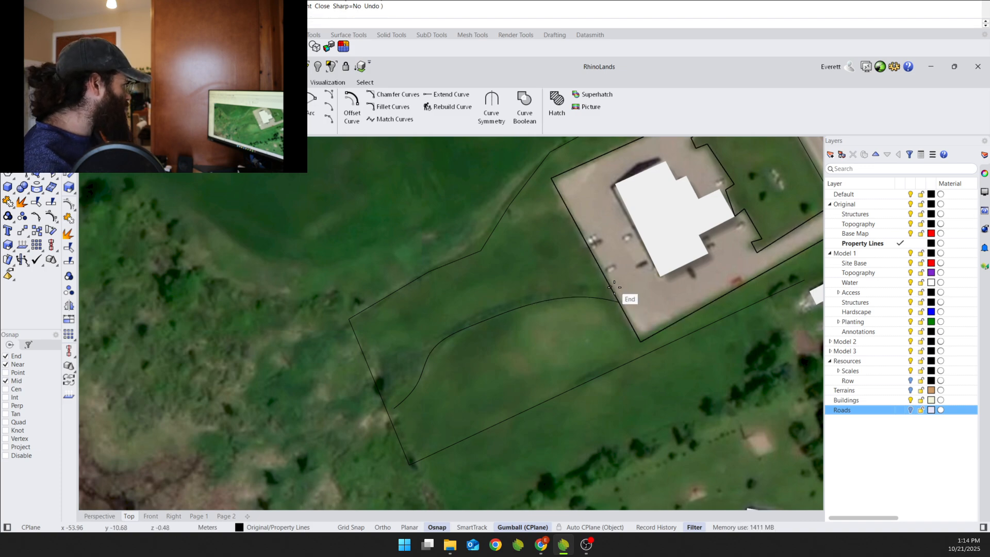
pyautogui.click(604, 277)
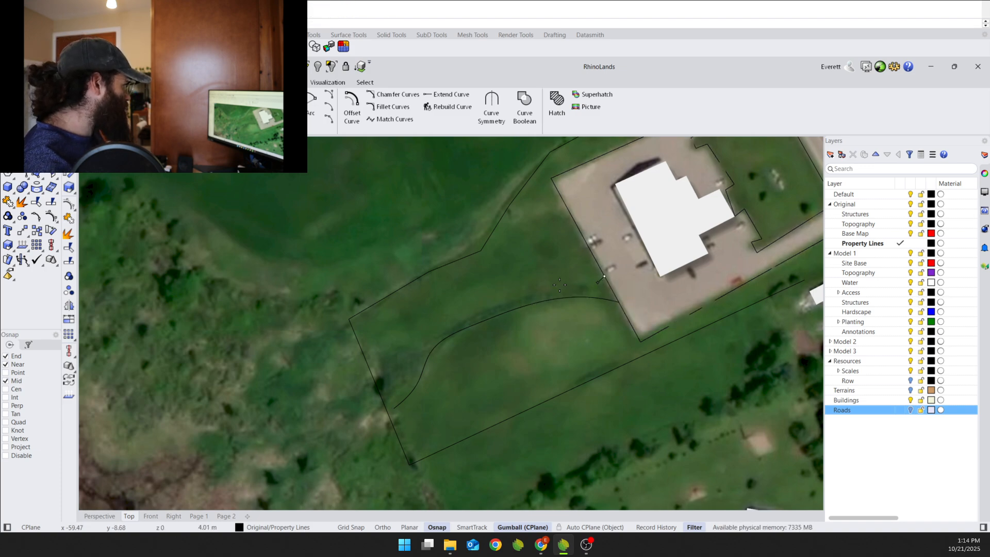
pyautogui.click(598, 283)
pyautogui.click(551, 289)
pyautogui.click(481, 311)
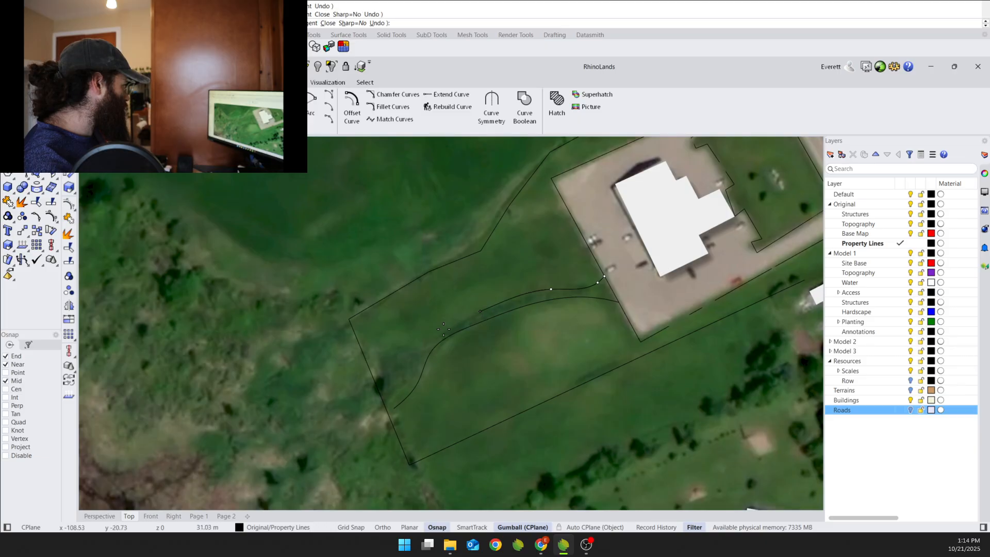
pyautogui.click(437, 345)
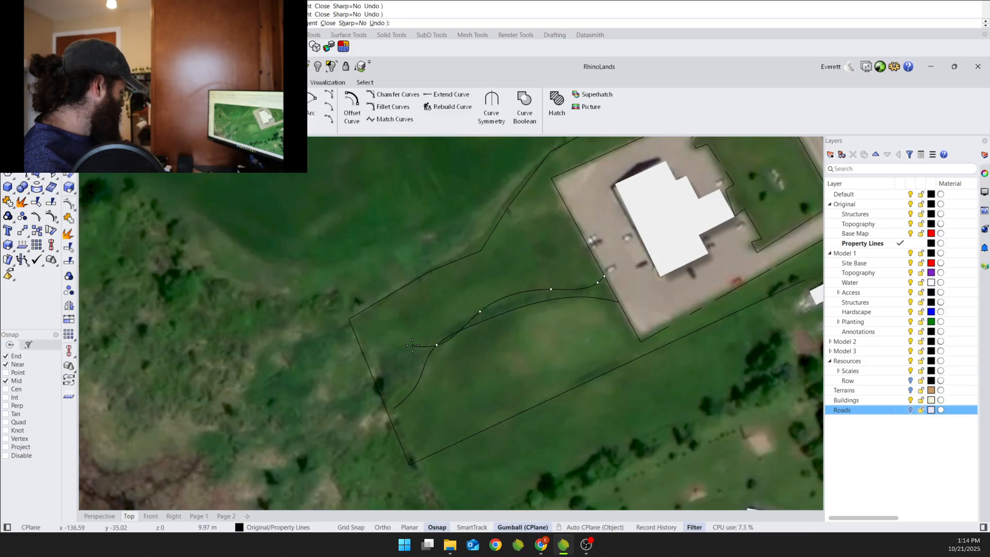
pyautogui.press('Escape')
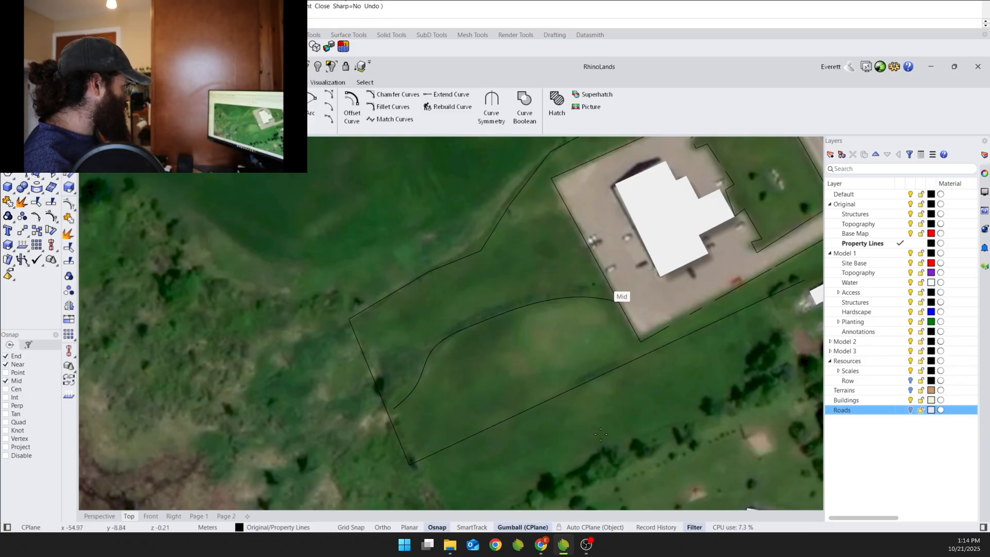
# Draw a smooth curve along the north edge of the field track, from the parking lot edge to the rear property line.
pyautogui.rightClick(618, 273)
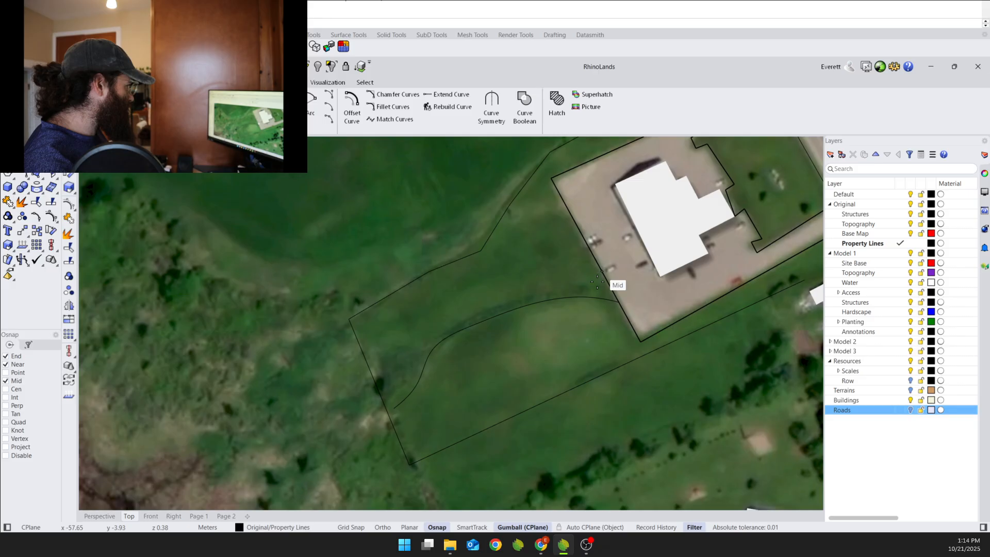
pyautogui.click(598, 282)
pyautogui.click(438, 528)
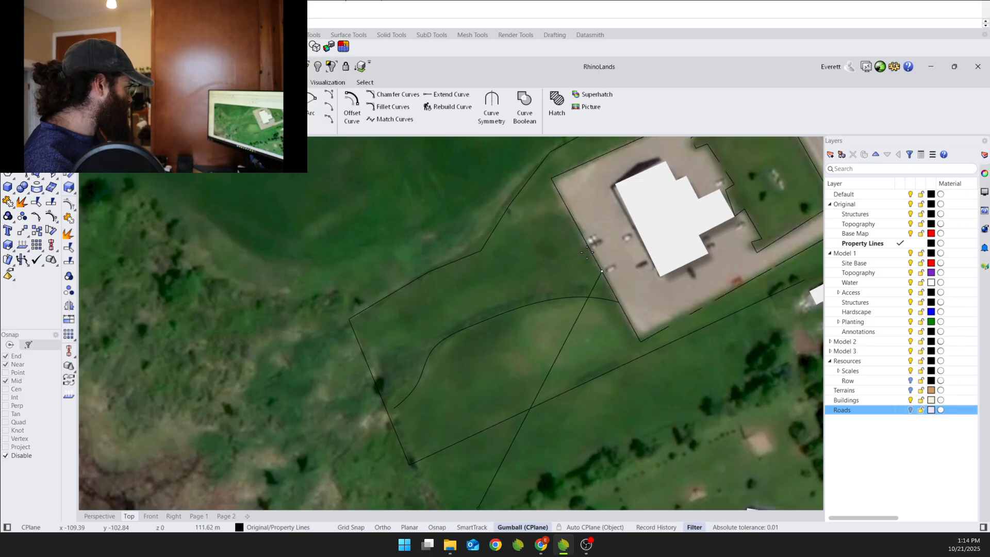
pyautogui.click(589, 287)
pyautogui.click(552, 293)
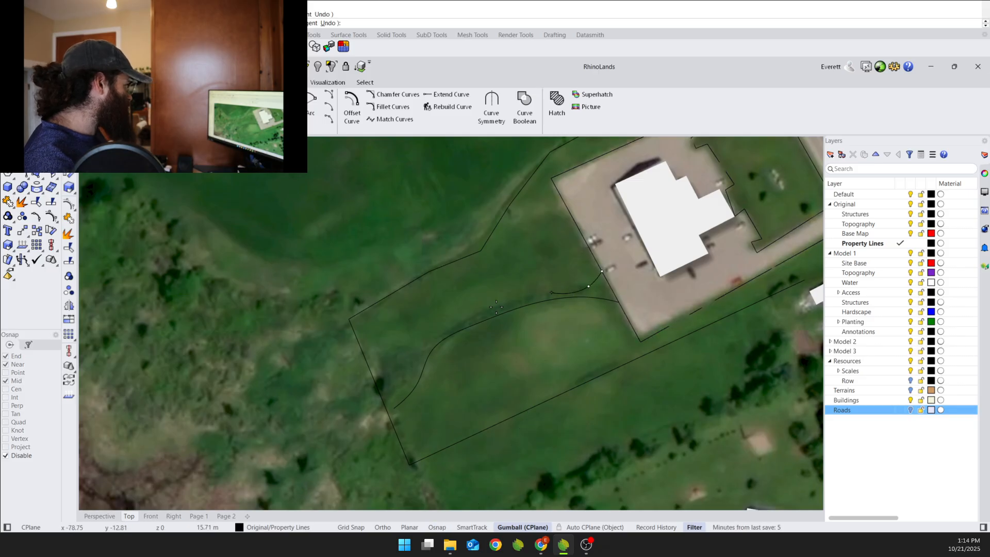
pyautogui.click(480, 309)
pyautogui.click(433, 337)
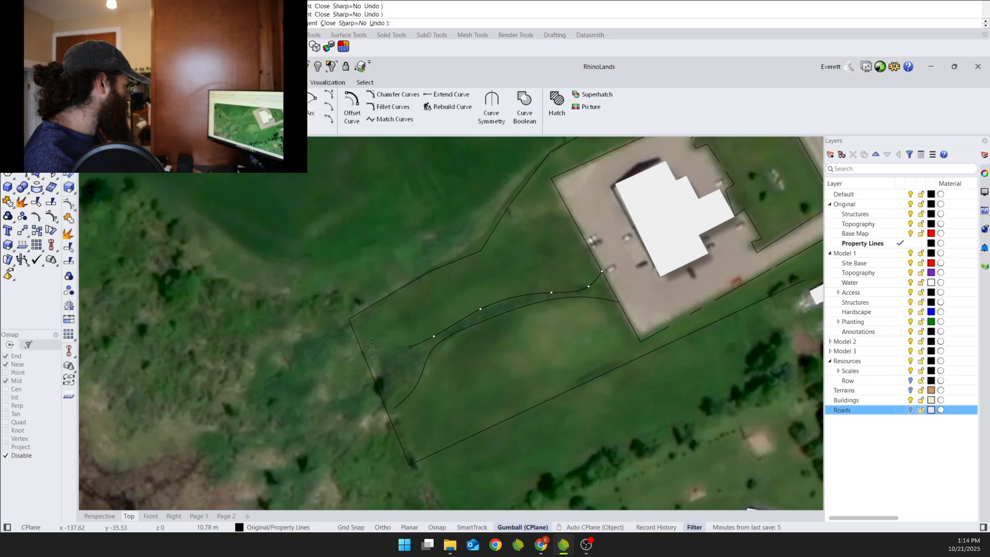
pyautogui.click(411, 347)
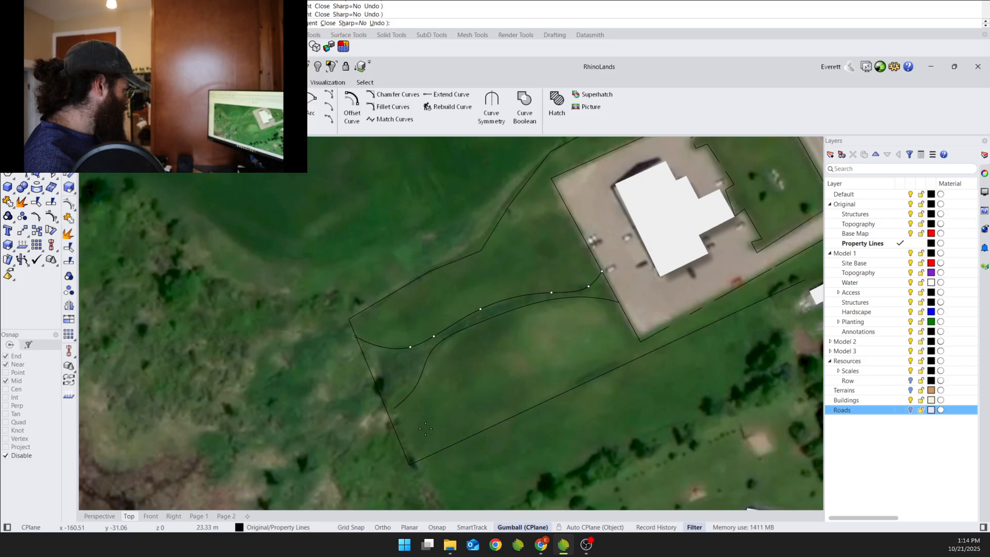
pyautogui.click(437, 527)
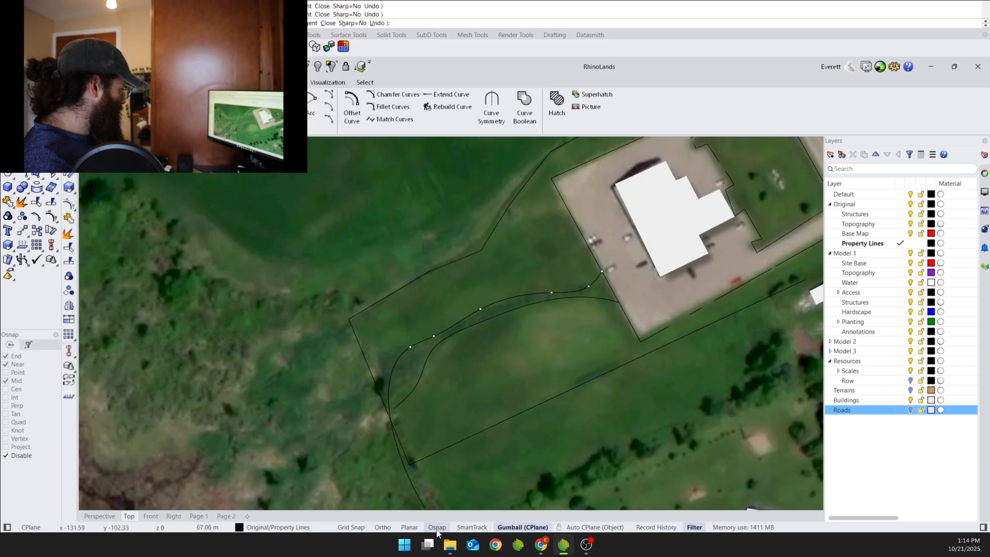
pyautogui.click(362, 348)
pyautogui.press('Return')
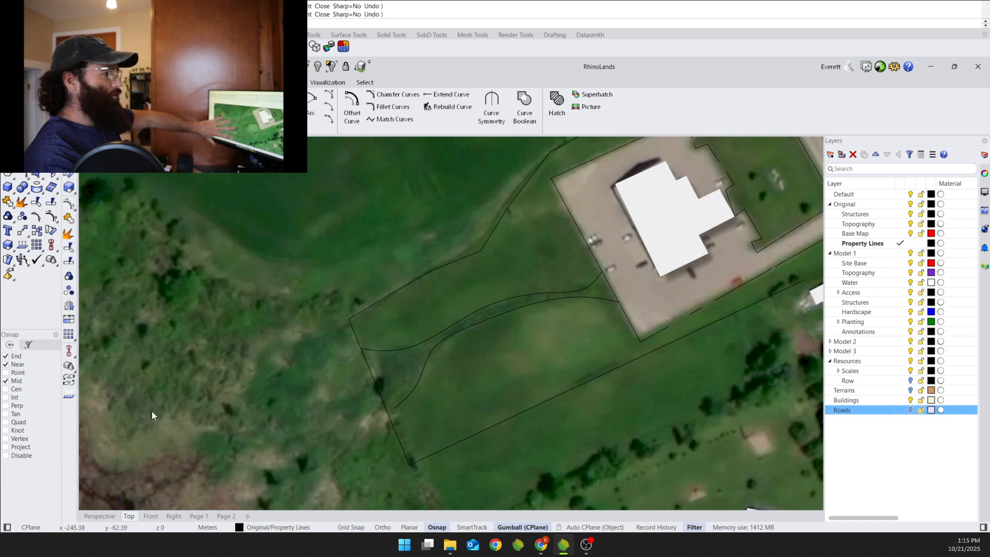
# Switch to the Perspective view and elevate both field track edge curves onto the terrain.
pyautogui.moveTo(562, 354); pyautogui.dragTo(400, 432, button='right')
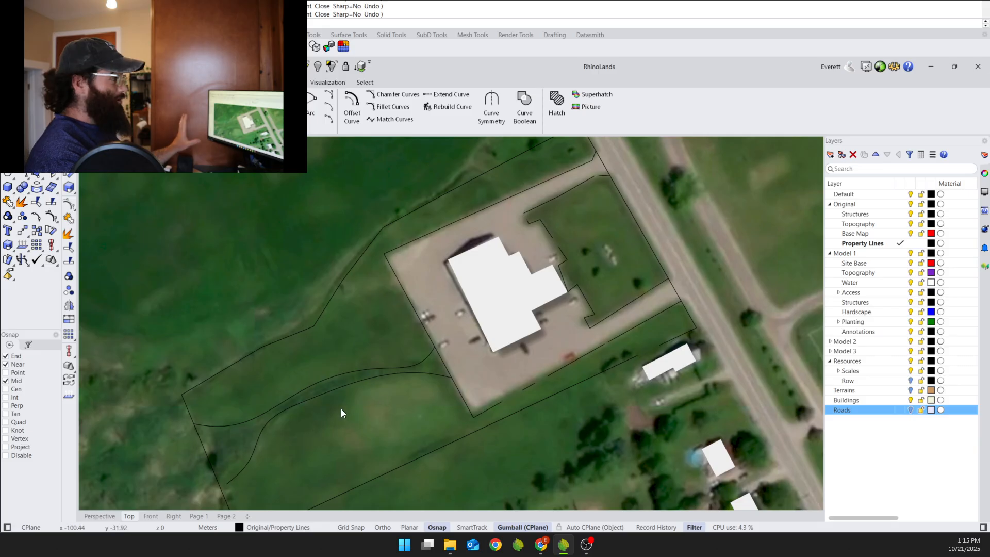
pyautogui.moveTo(611, 374); pyautogui.dragTo(543, 395, button='right')
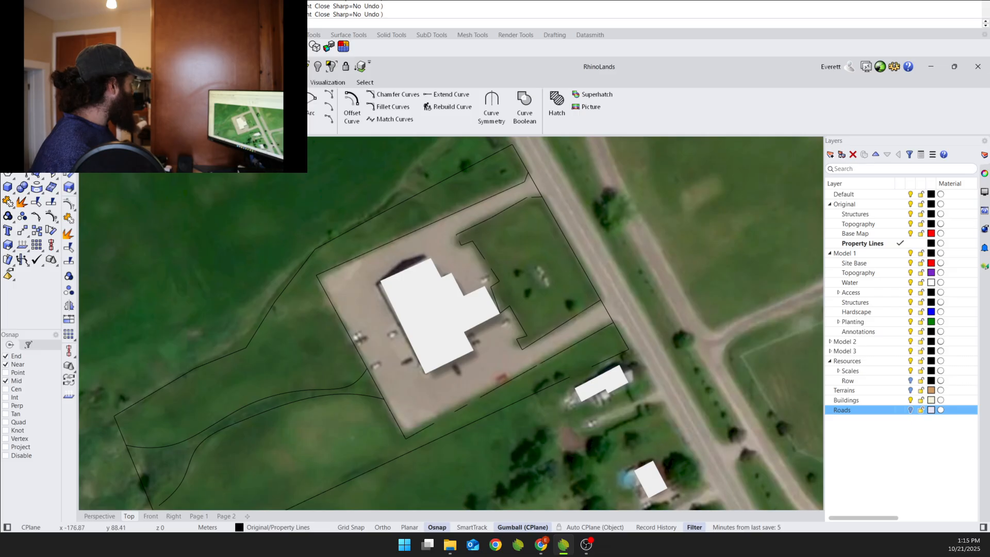
pyautogui.doubleClick(90, 142)
pyautogui.doubleClick(467, 142)
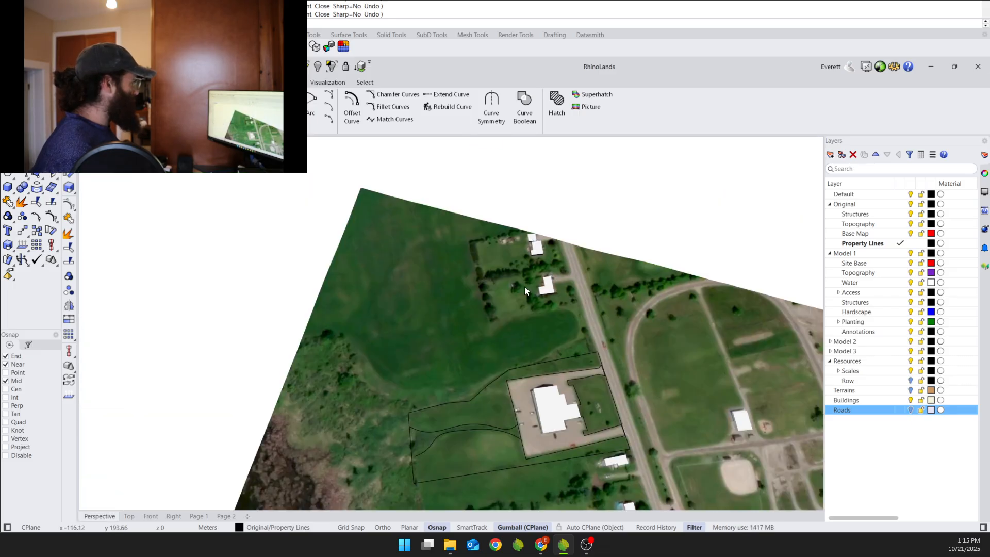
pyautogui.moveTo(562, 445); pyautogui.dragTo(604, 371, button='right')
pyautogui.scroll(5, 590, 394)
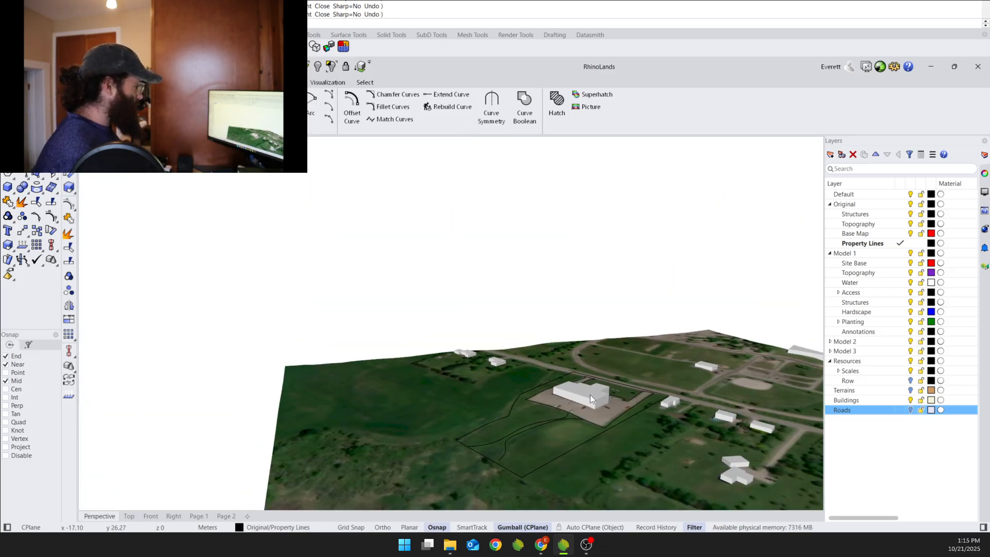
pyautogui.moveTo(653, 423); pyautogui.dragTo(484, 423, button='right')
pyautogui.moveTo(446, 486); pyautogui.dragTo(463, 500, button='right')
pyautogui.click(359, 360)
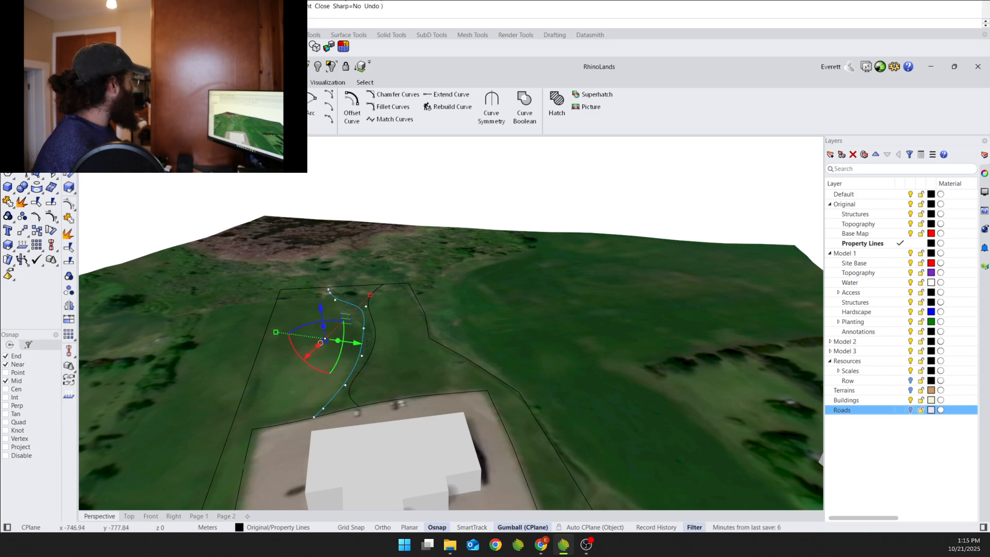
pyautogui.moveTo(354, 338); pyautogui.dragTo(375, 350)
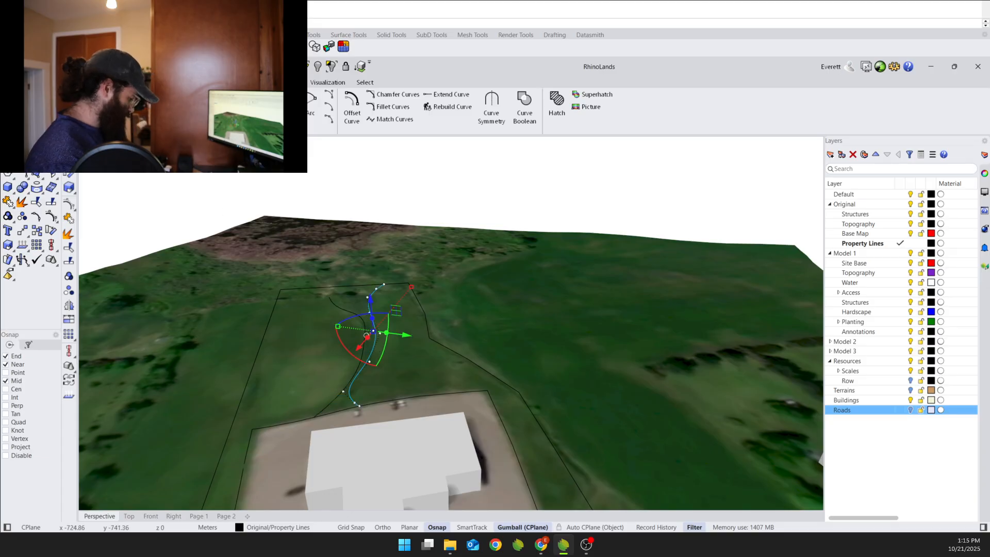
pyautogui.moveTo(366, 336); pyautogui.dragTo(367, 341)
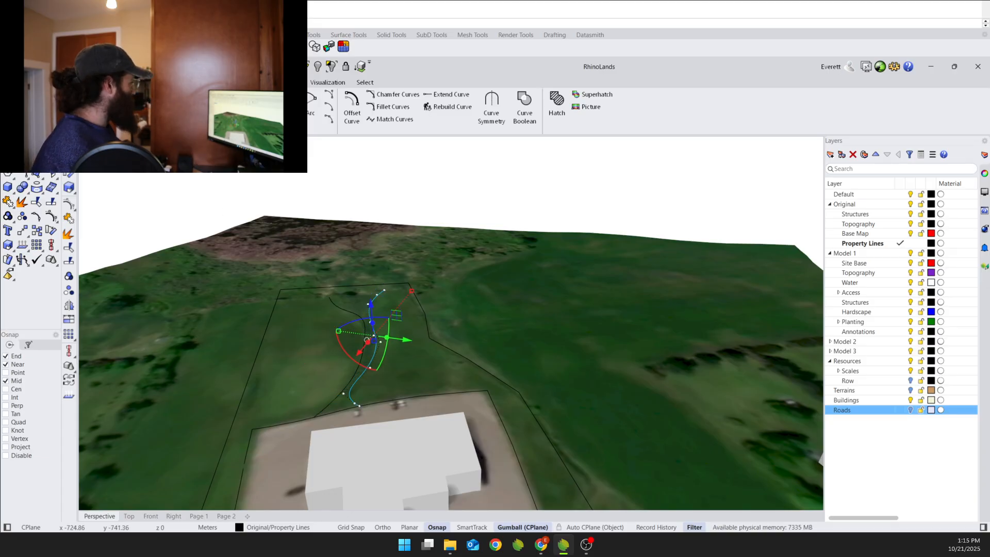
# Use Elevate to Terrain to drape the property boundary polyline over the terrain surface.
pyautogui.moveTo(328, 359); pyautogui.dragTo(168, 417, button='right')
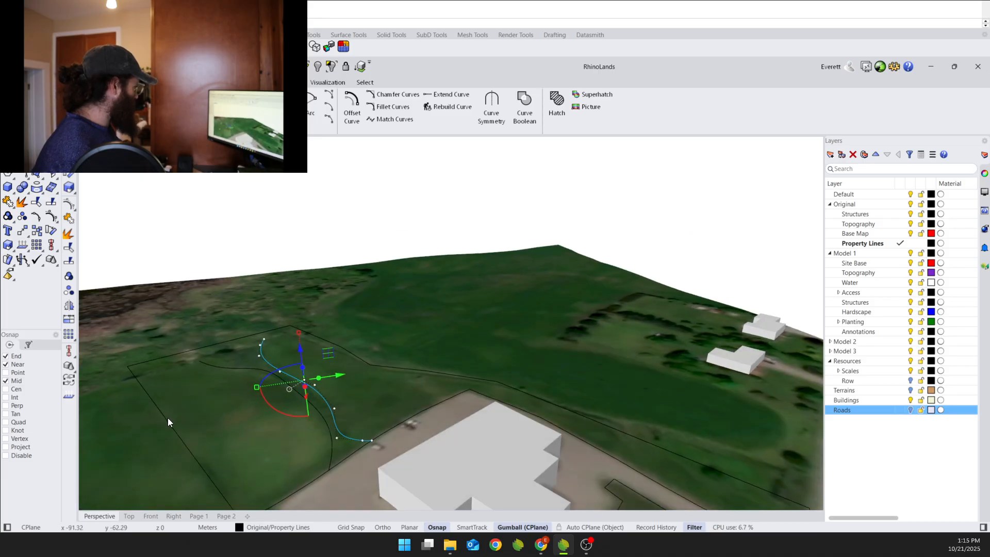
pyautogui.click(168, 418)
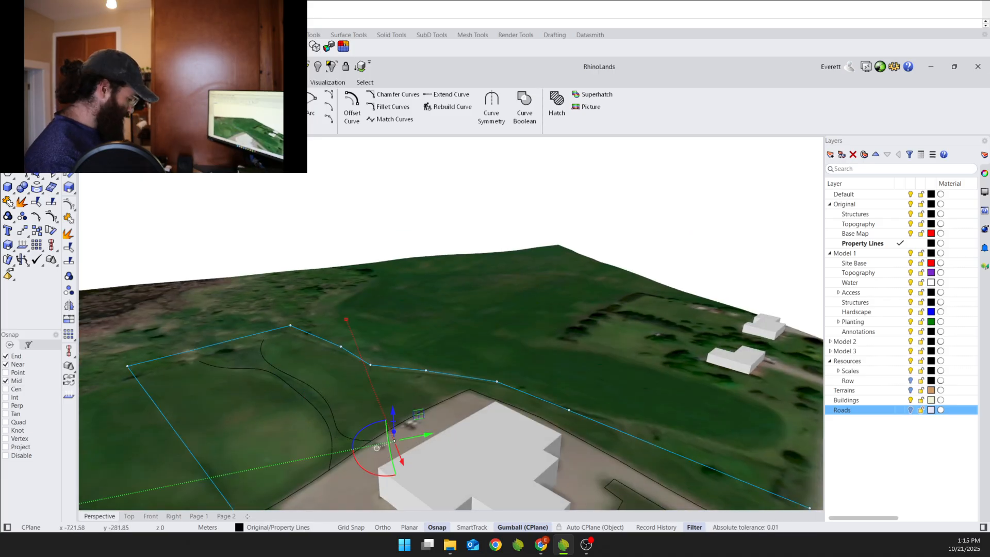
pyautogui.click(165, 83)
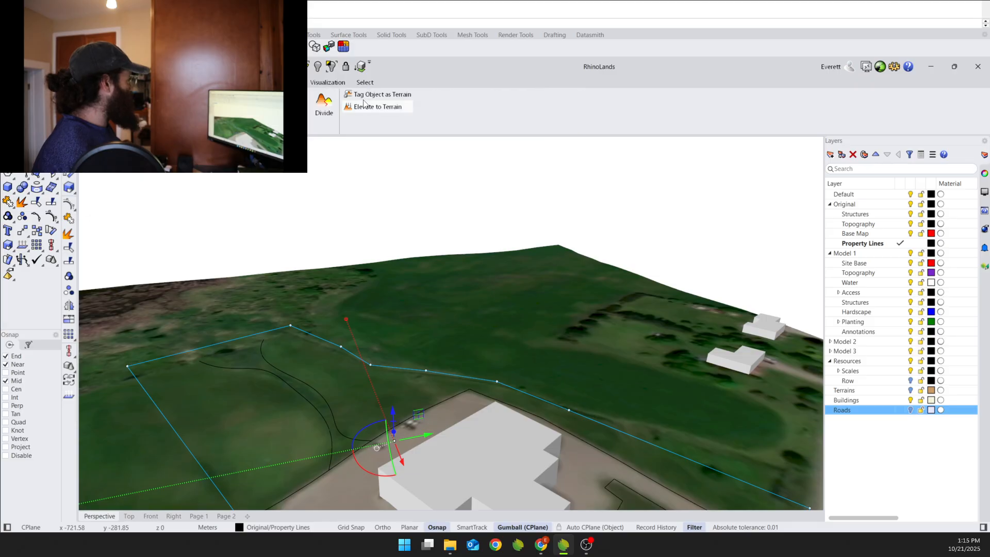
pyautogui.click(360, 107)
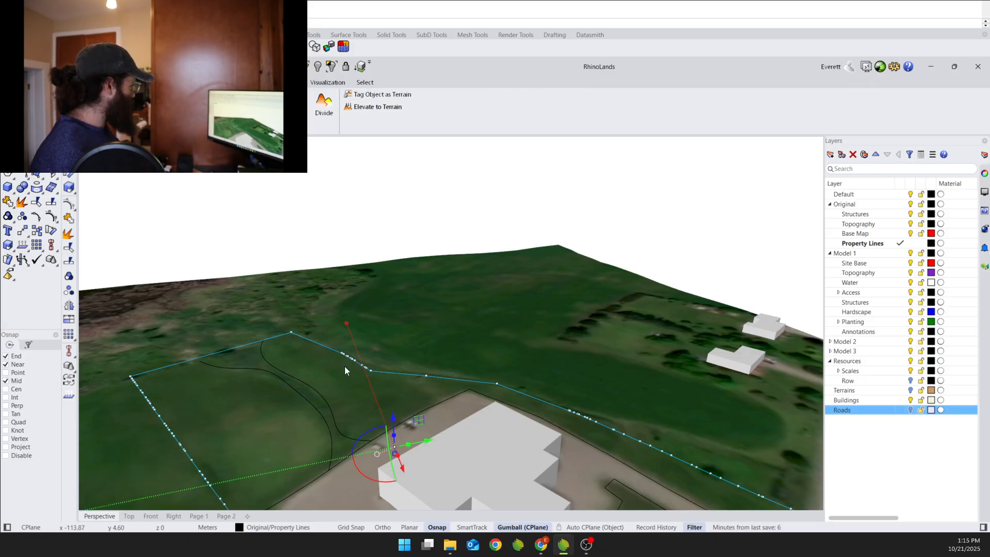
pyautogui.scroll(5, 160, 411)
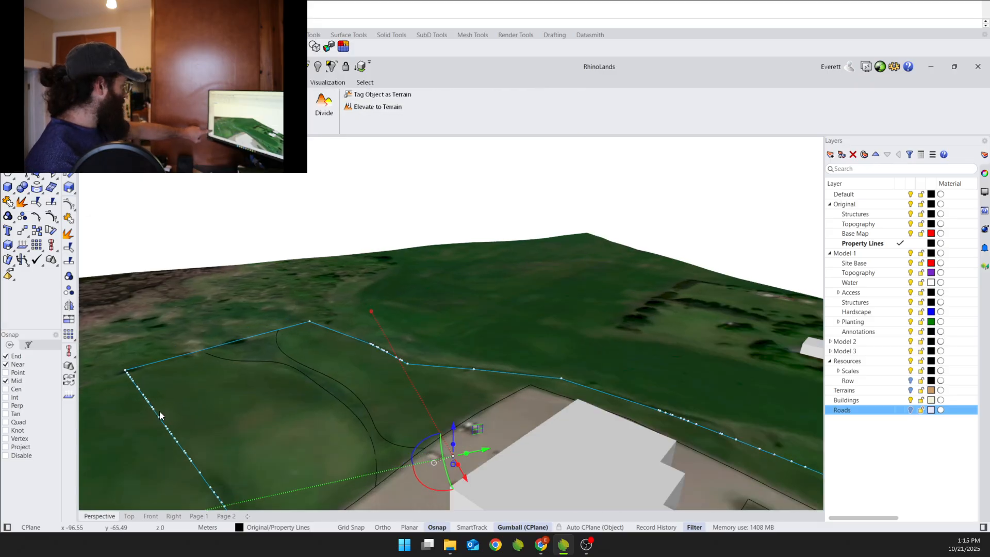
pyautogui.moveTo(177, 434); pyautogui.dragTo(212, 417, button='right')
pyautogui.moveTo(425, 422); pyautogui.dragTo(417, 387, button='right')
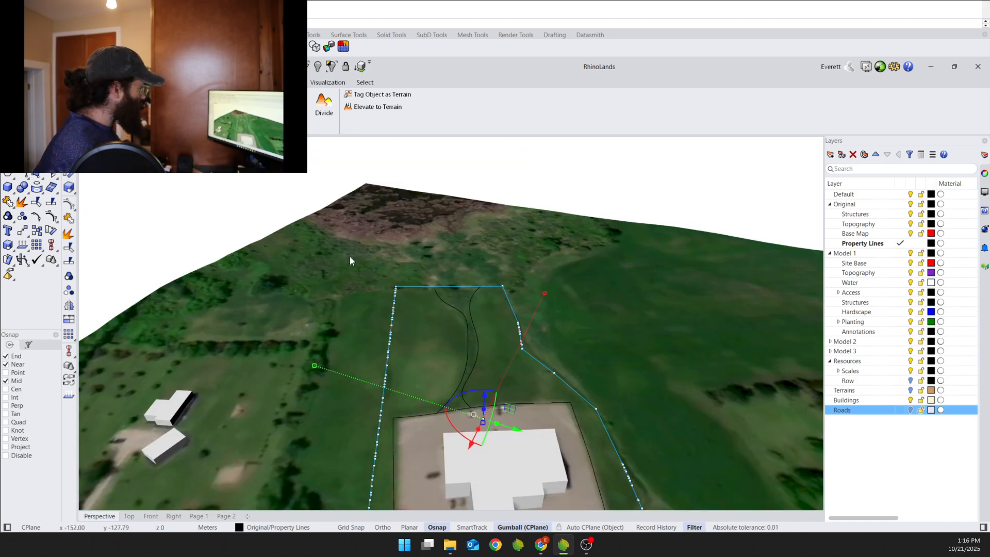
pyautogui.scroll(-2, 350, 257)
pyautogui.moveTo(413, 433); pyautogui.dragTo(433, 434, button='right')
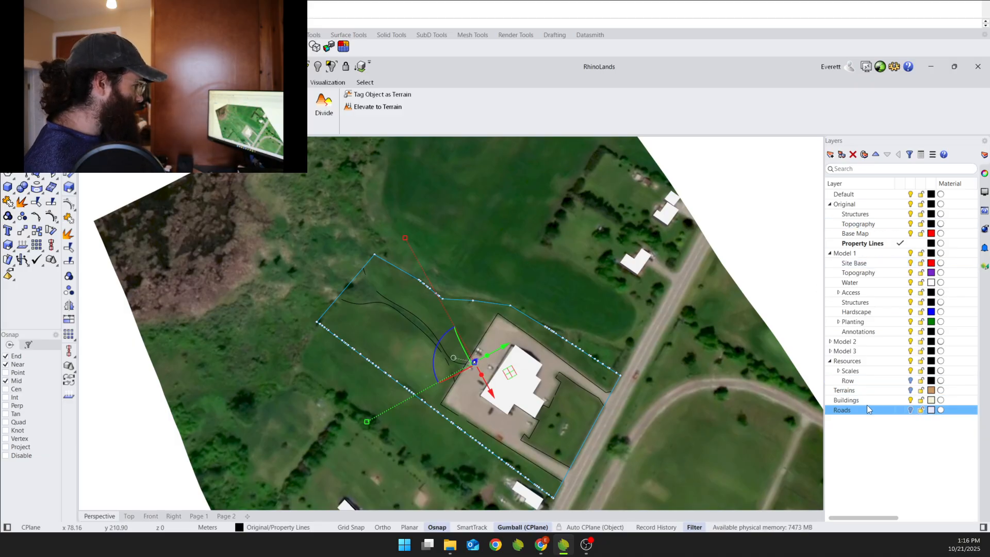
# Show the Terrains layer and add all of its objects to the selection.
pyautogui.click(864, 390)
pyautogui.click(911, 390)
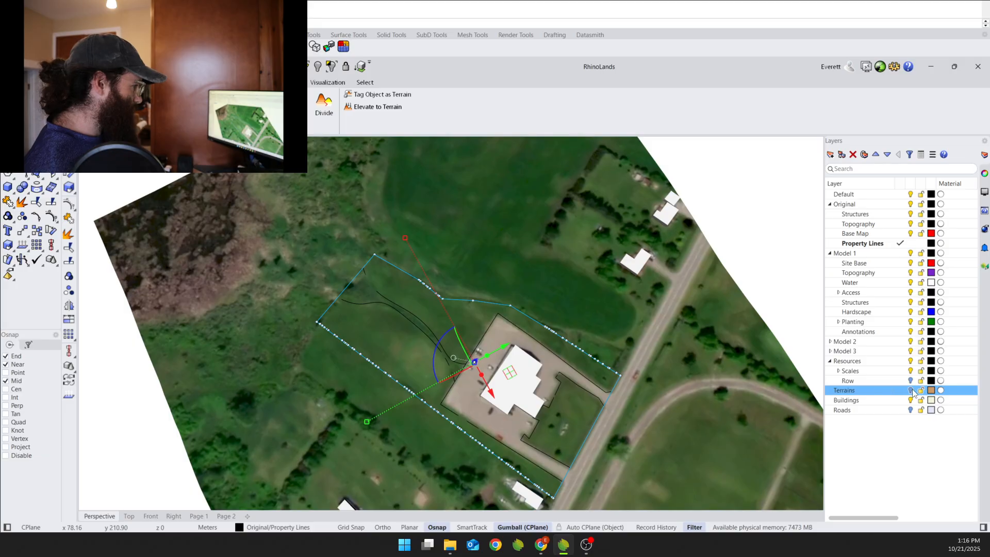
pyautogui.rightClick(867, 395)
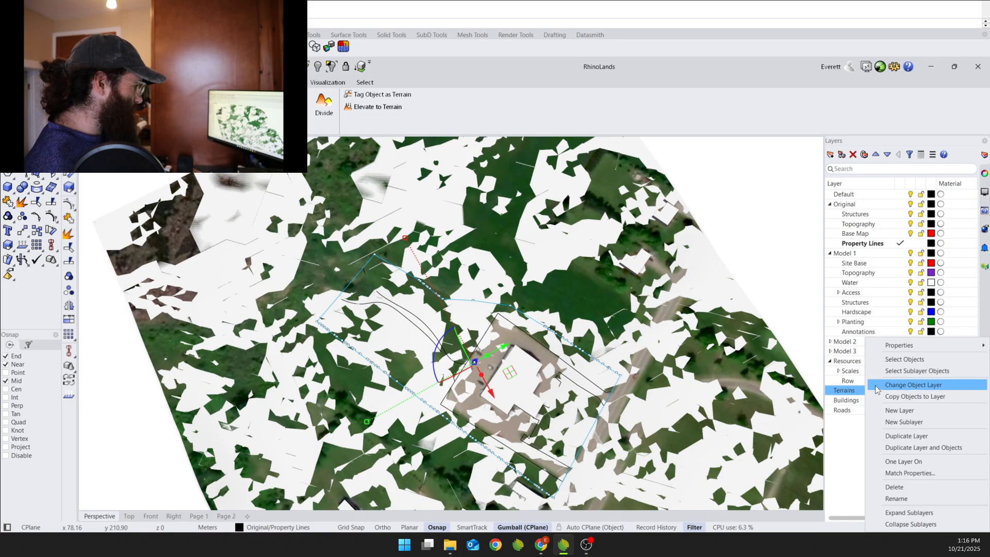
pyautogui.click(924, 375)
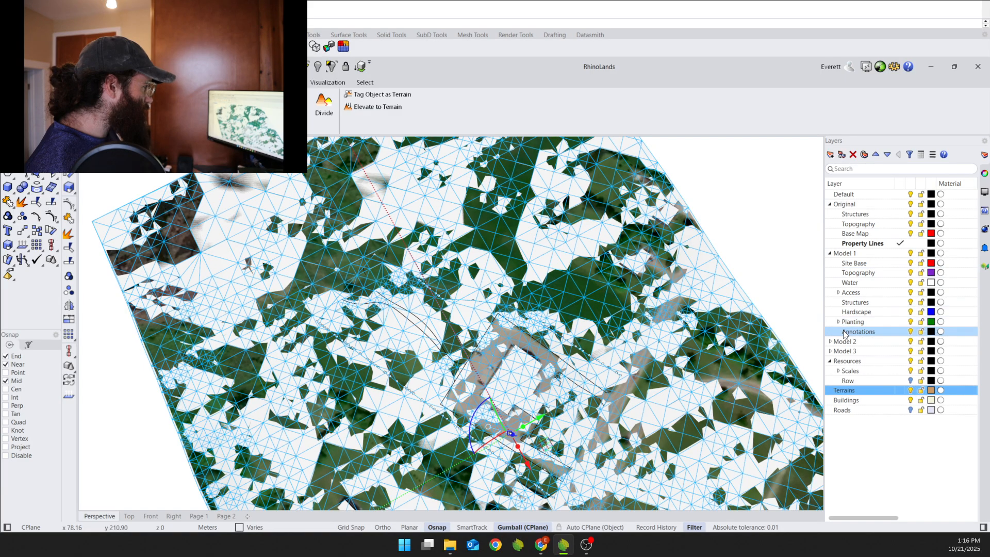
pyautogui.rightClick(868, 274)
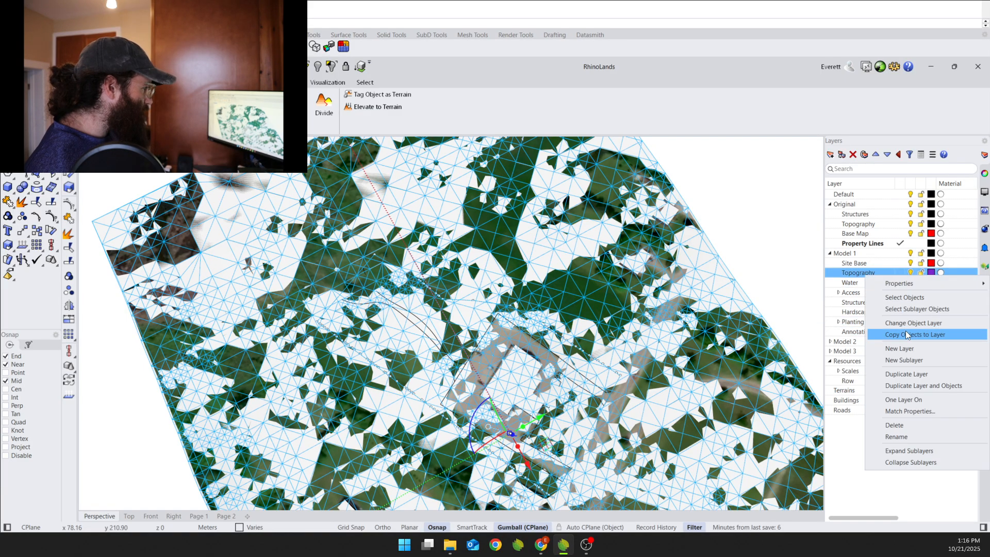
pyautogui.click(828, 339)
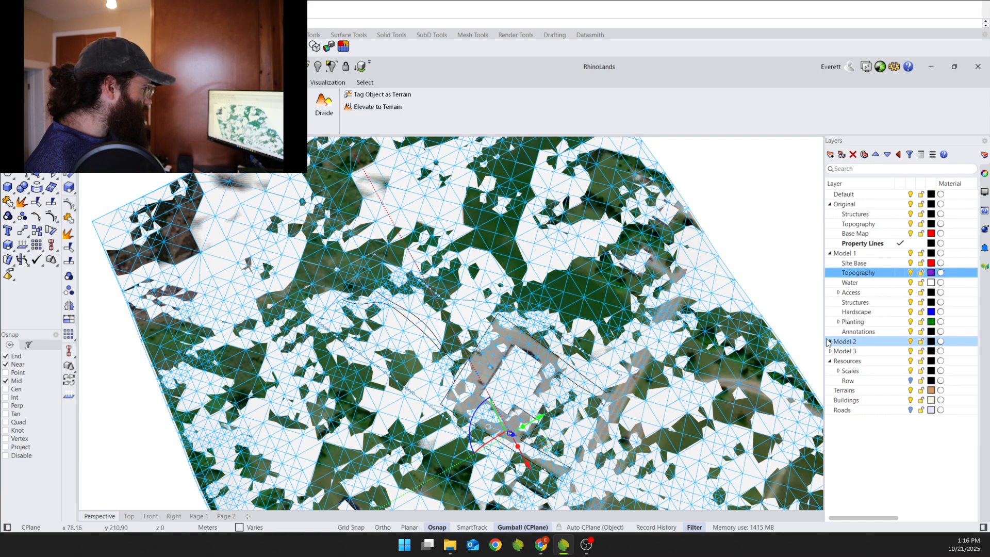
pyautogui.click(831, 341)
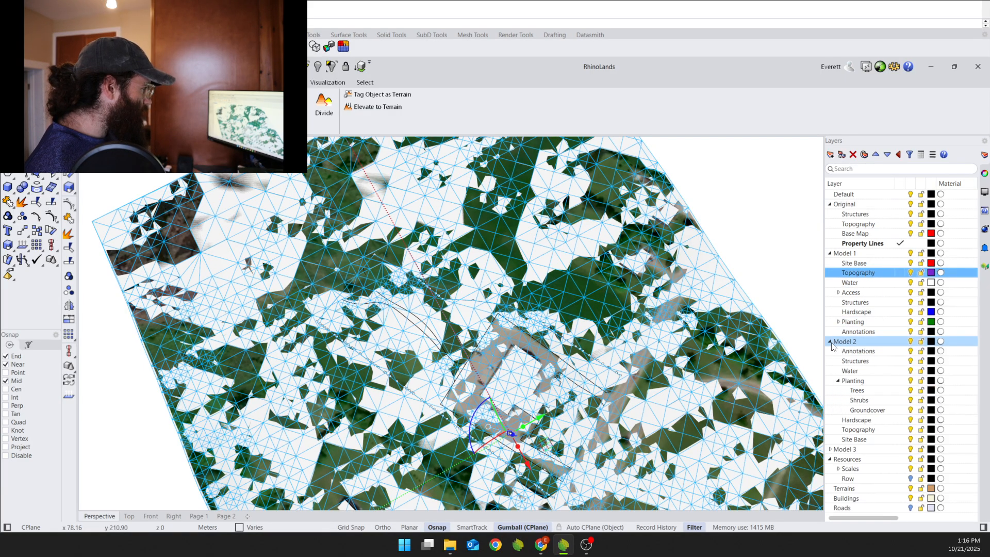
pyautogui.rightClick(874, 430)
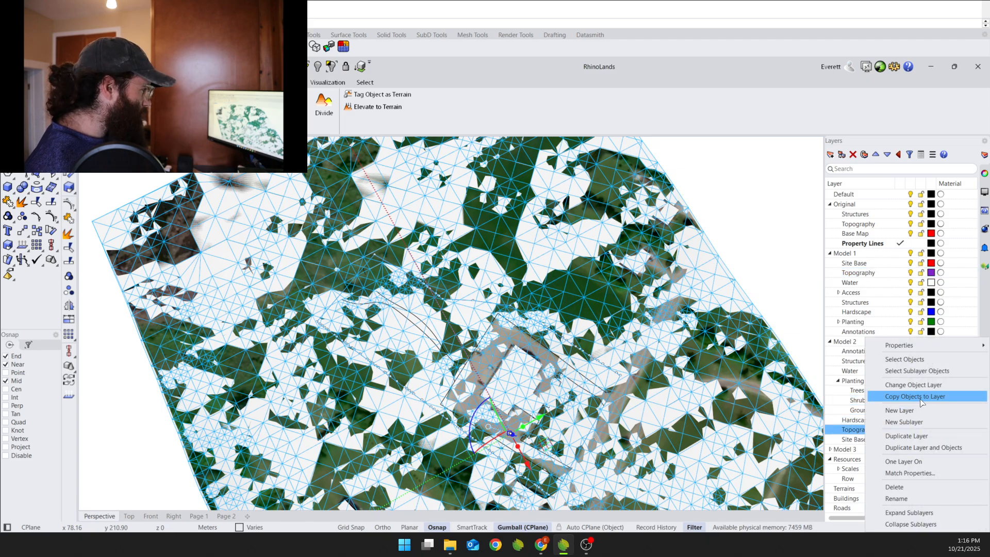
pyautogui.press('Escape')
# Move the selected objects to the Topography layer under Original and hide the Terrains layer.
pyautogui.rightClick(865, 229)
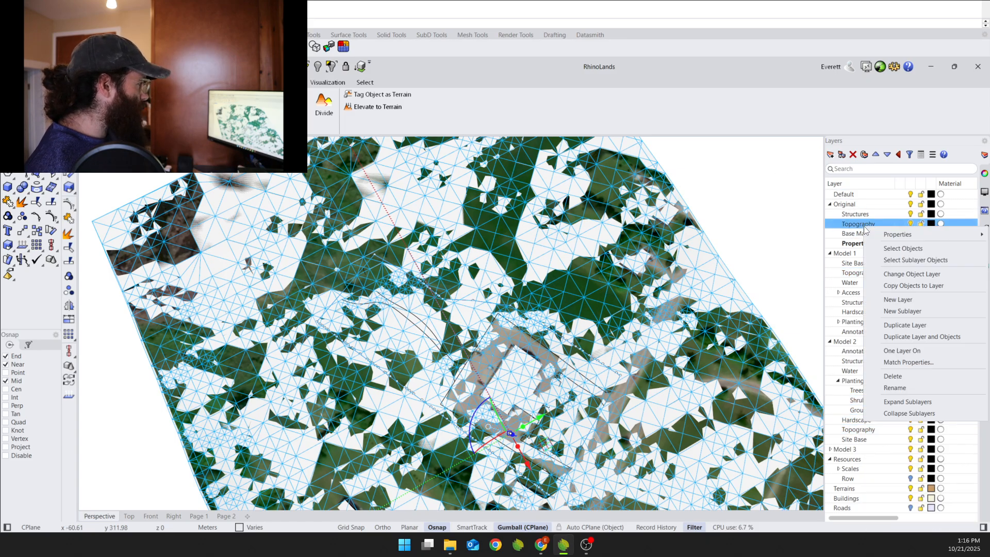
pyautogui.click(901, 276)
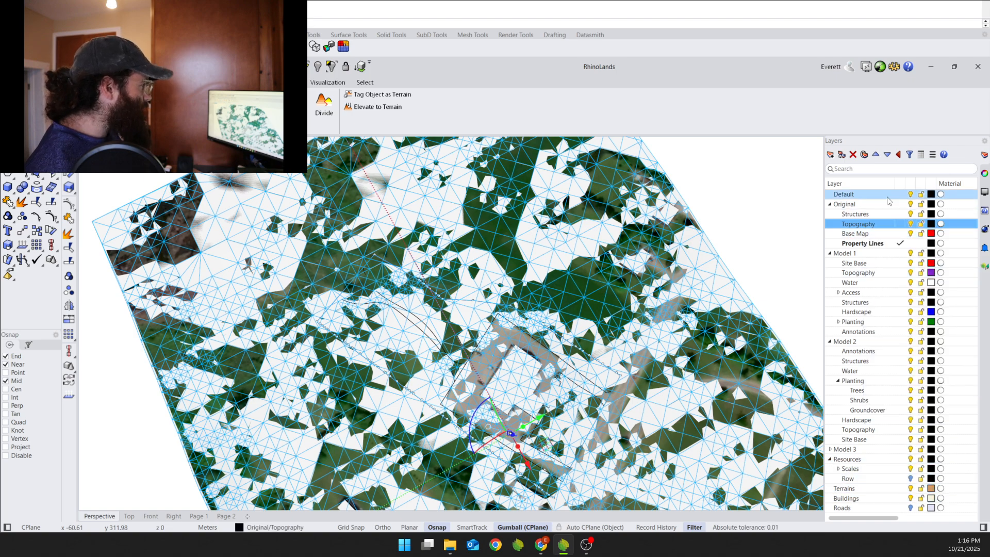
pyautogui.click(912, 488)
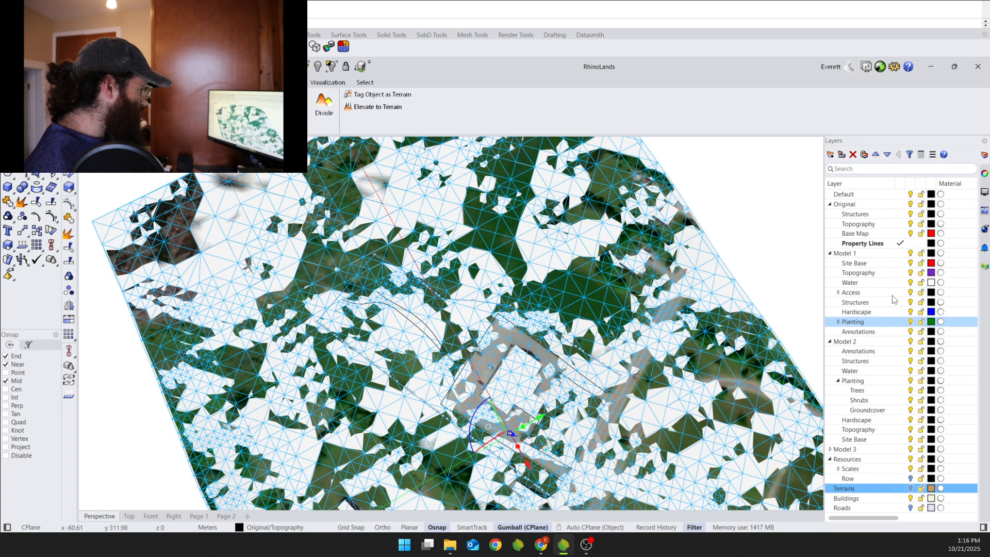
# Hide the Model 1, Model 2 and Model 3 parent layers.
pyautogui.click(911, 205)
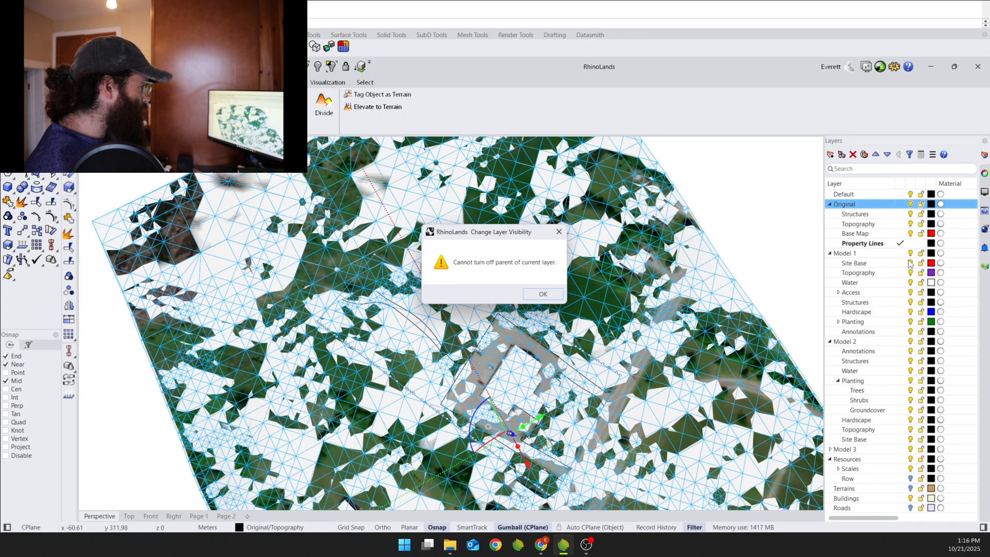
pyautogui.click(544, 295)
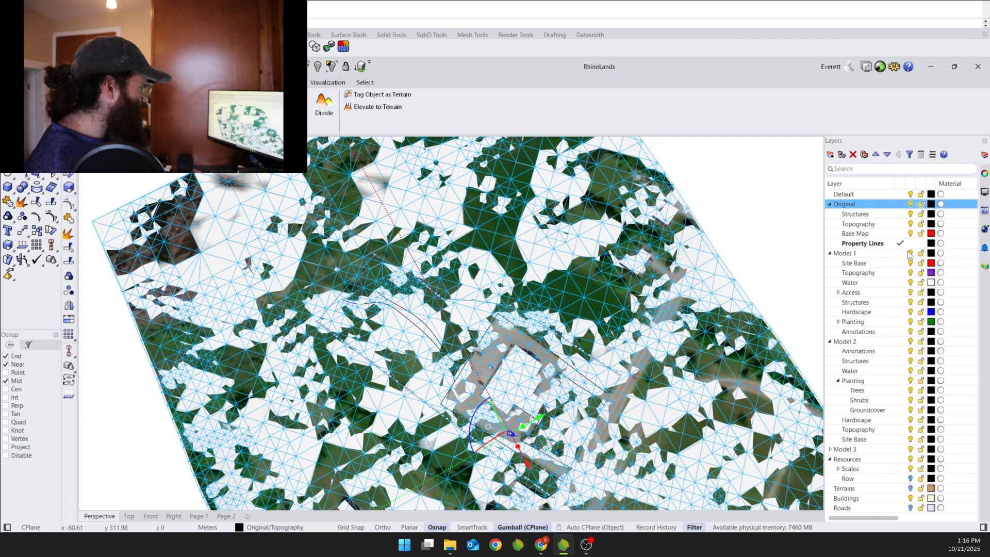
pyautogui.click(912, 253)
pyautogui.click(908, 343)
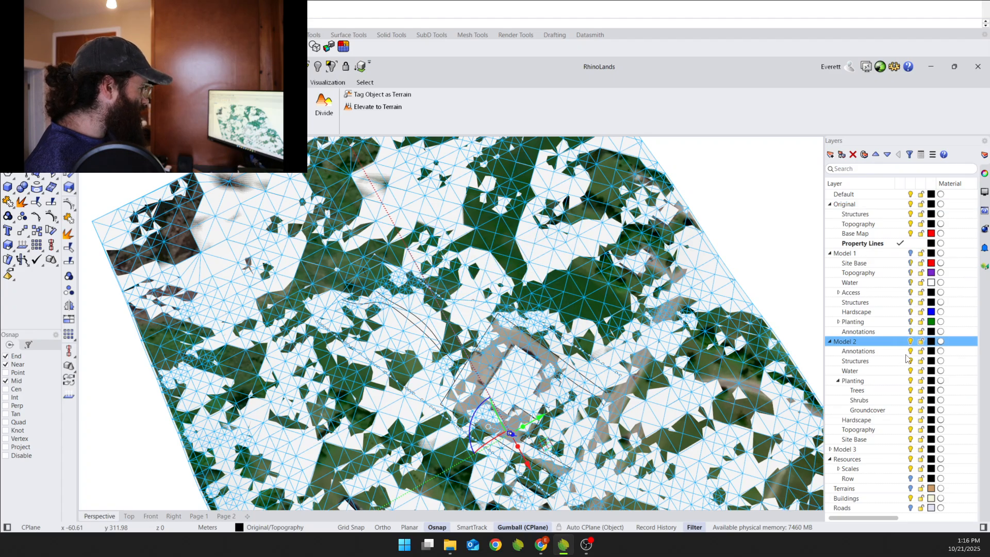
pyautogui.click(912, 450)
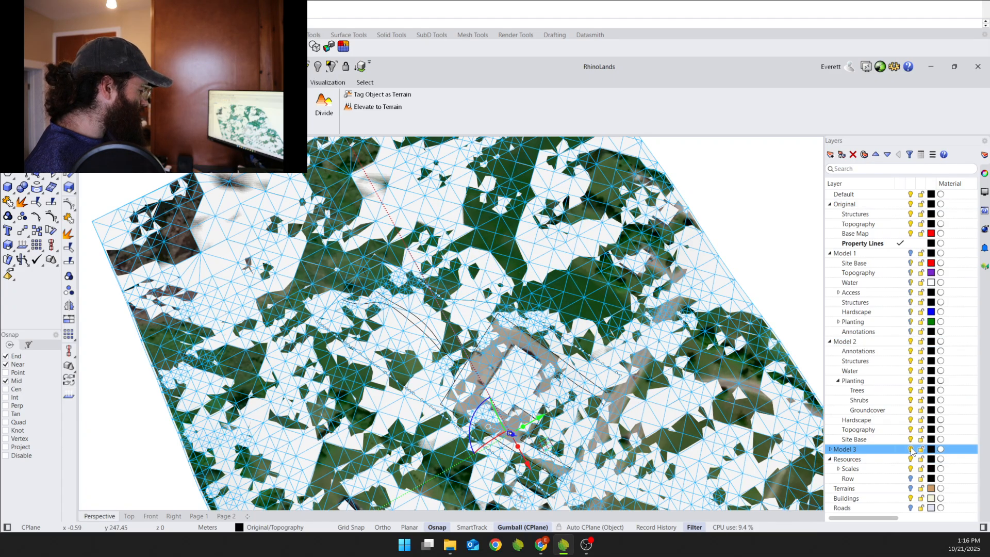
# With Default as the current layer, hide the Original layer and move the remaining aerial-imagery terrain to its Base Map sublayer.
pyautogui.click(907, 196)
pyautogui.click(910, 205)
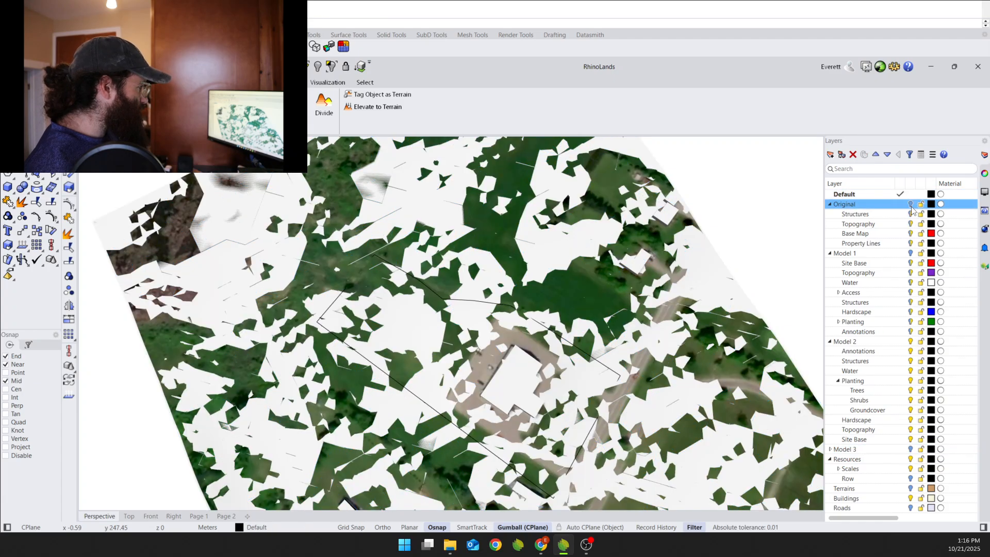
pyautogui.click(595, 285)
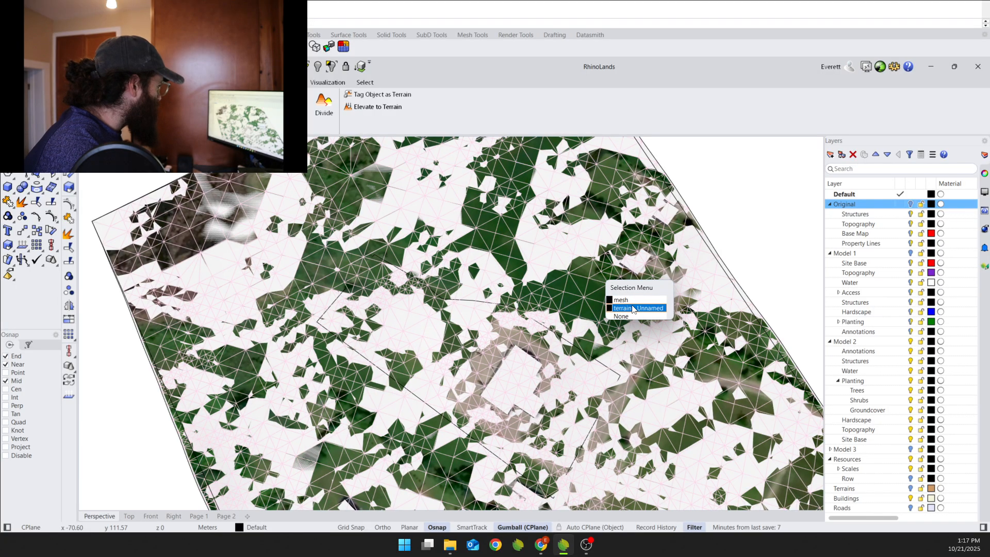
pyautogui.click(634, 308)
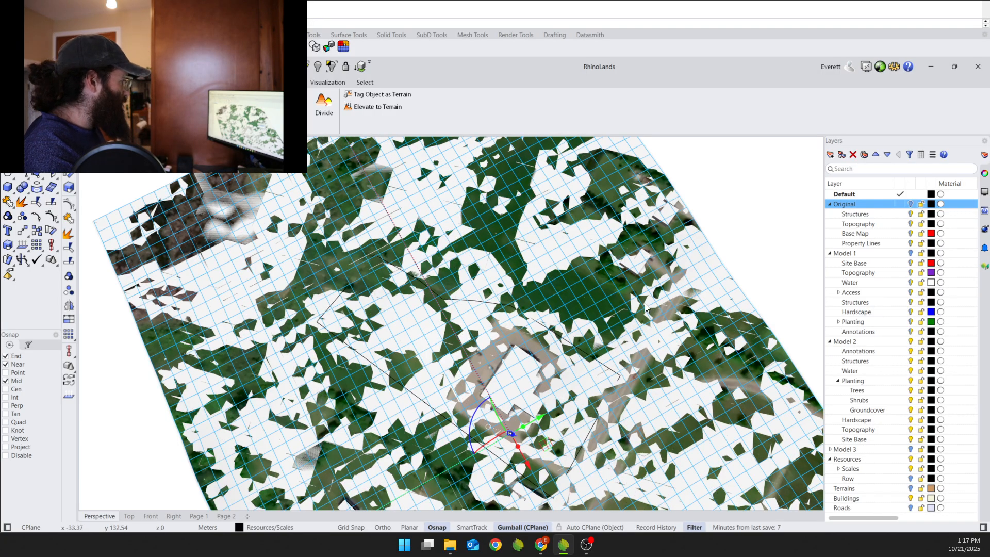
pyautogui.rightClick(849, 234)
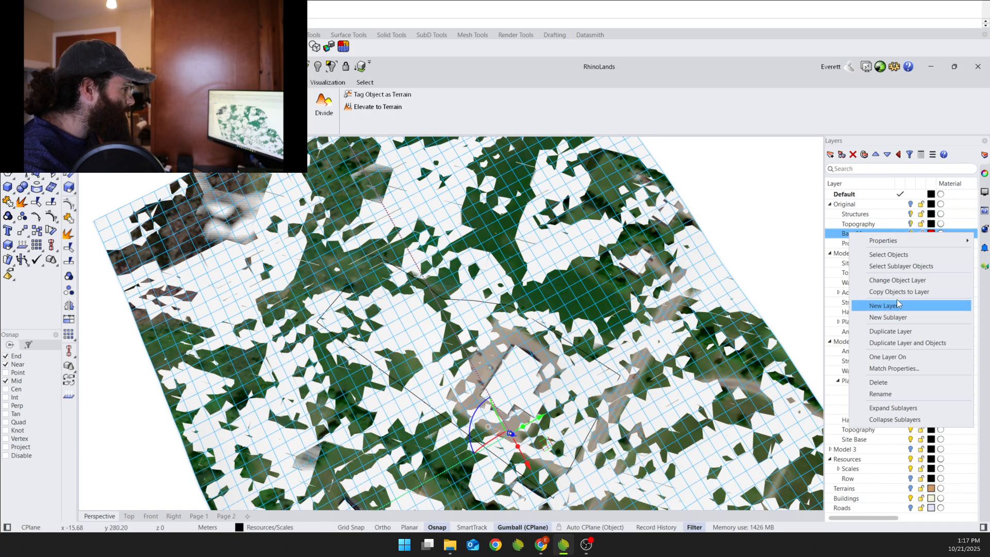
pyautogui.click(894, 281)
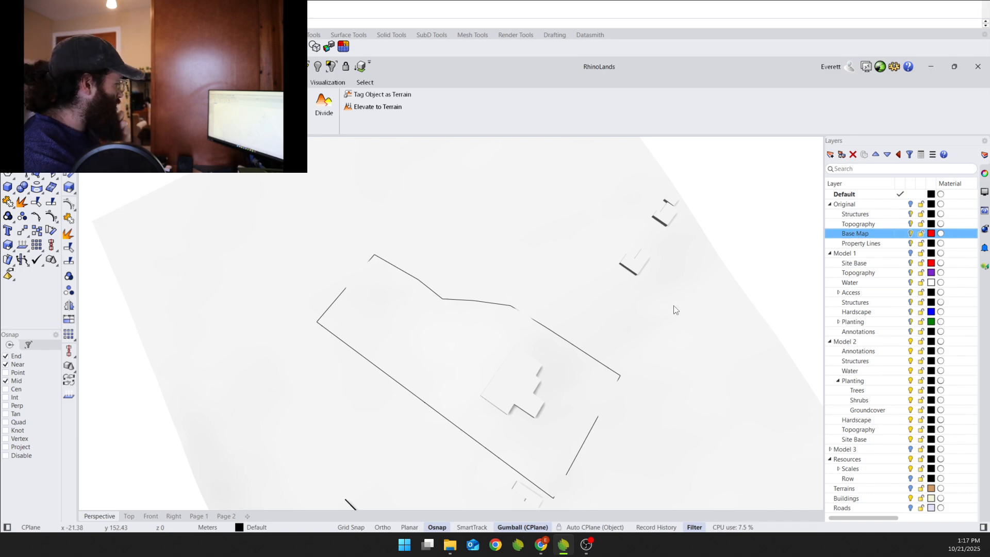
# Select the church building and the nearby building meshes and move them to the Structures layer under Original.
pyautogui.click(515, 397)
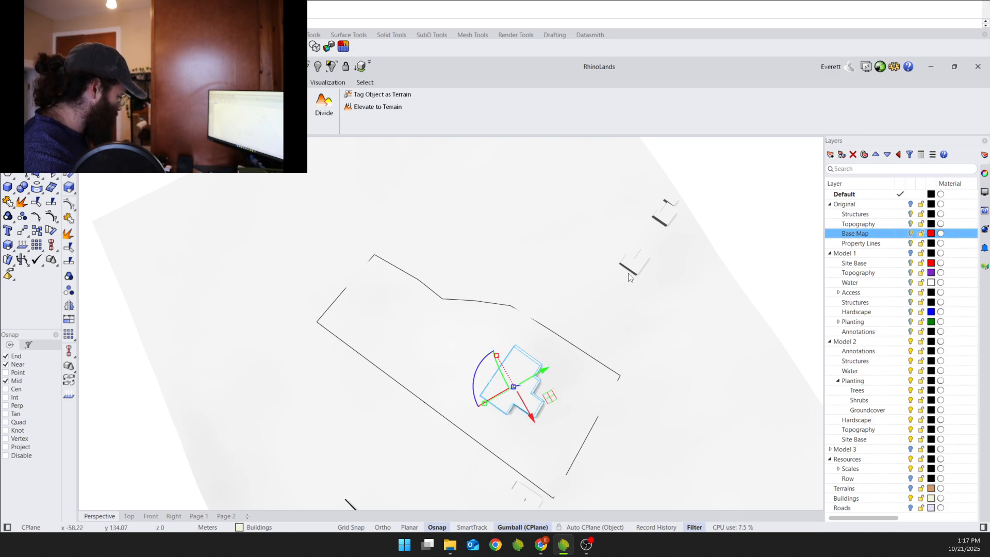
pyautogui.keyDown('shift'); pyautogui.click(636, 259); pyautogui.keyUp('shift')
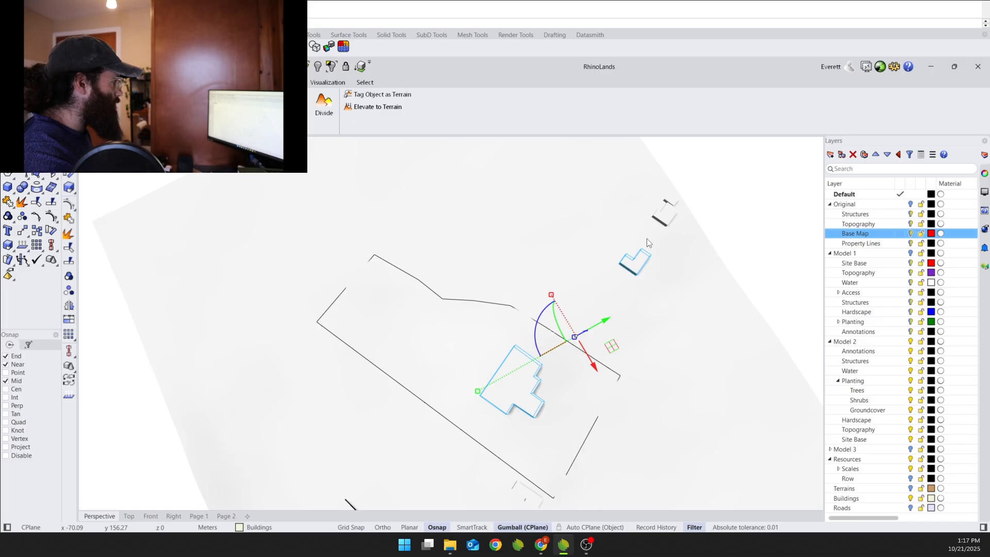
pyautogui.keyDown('shift'); pyautogui.click(665, 220); pyautogui.keyUp('shift')
pyautogui.moveTo(551, 252); pyautogui.dragTo(532, 301, button='right')
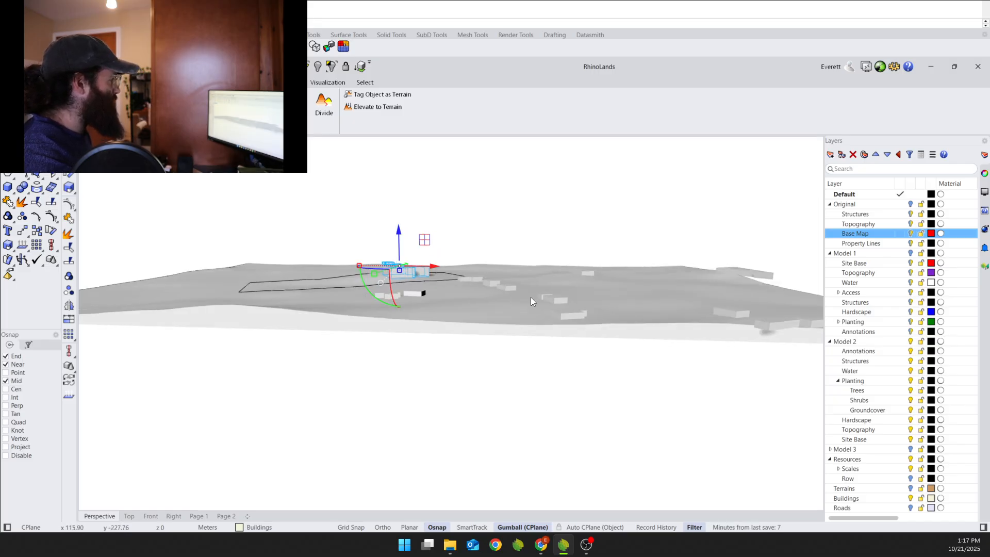
pyautogui.click(464, 277)
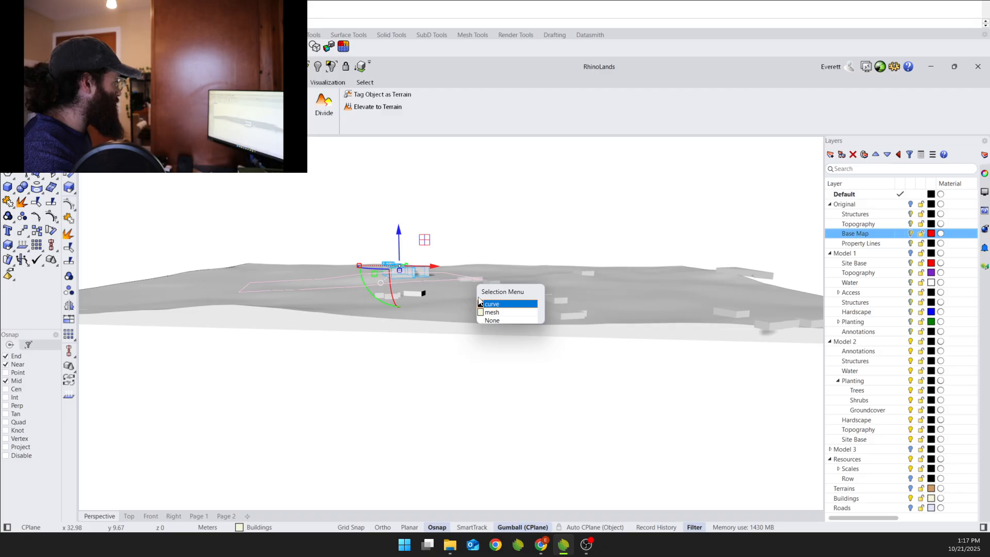
pyautogui.click(491, 312)
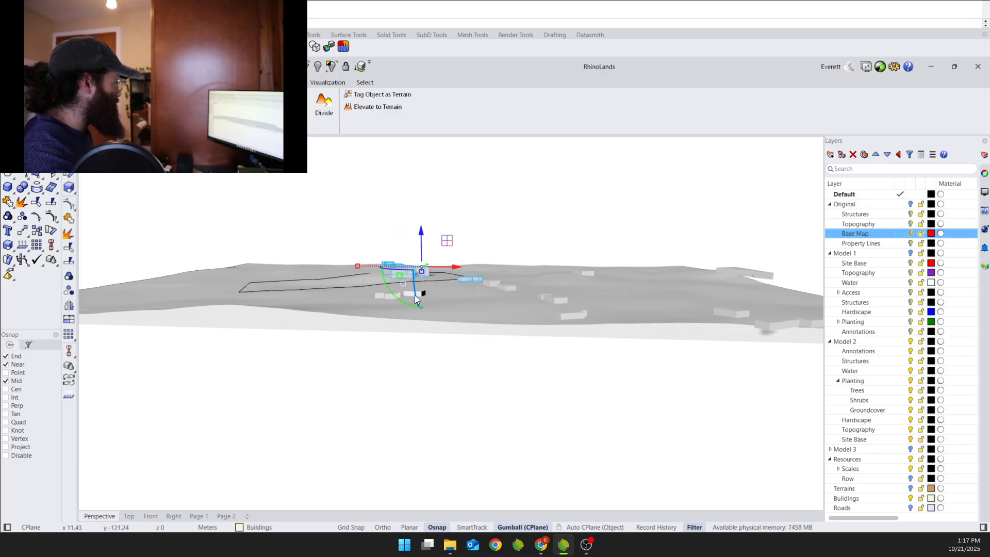
pyautogui.keyDown('shift'); pyautogui.click(419, 293); pyautogui.keyUp('shift')
pyautogui.keyDown('shift'); pyautogui.click(390, 296); pyautogui.keyUp('shift')
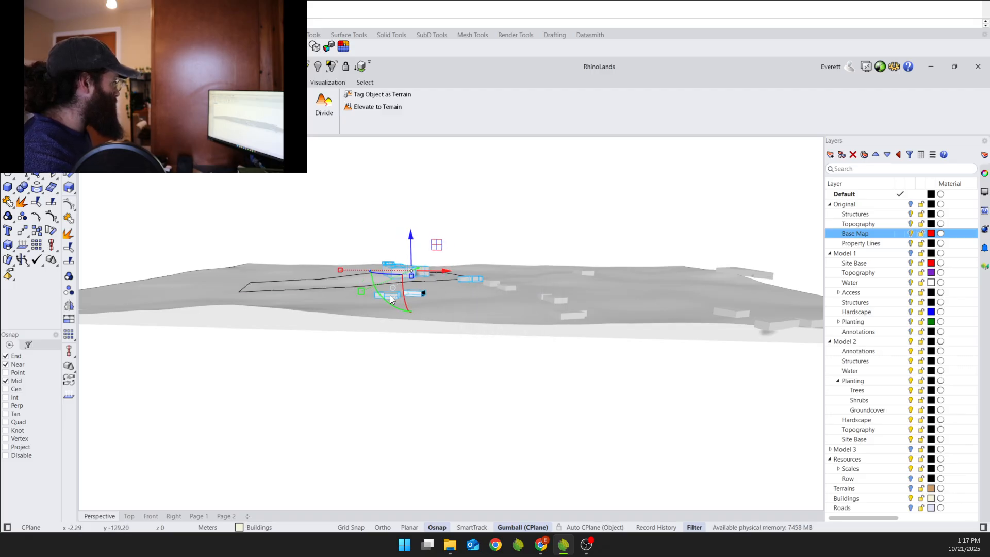
pyautogui.keyDown('shift'); pyautogui.click(497, 284); pyautogui.keyUp('shift')
pyautogui.keyDown('shift'); pyautogui.click(508, 287); pyautogui.keyUp('shift')
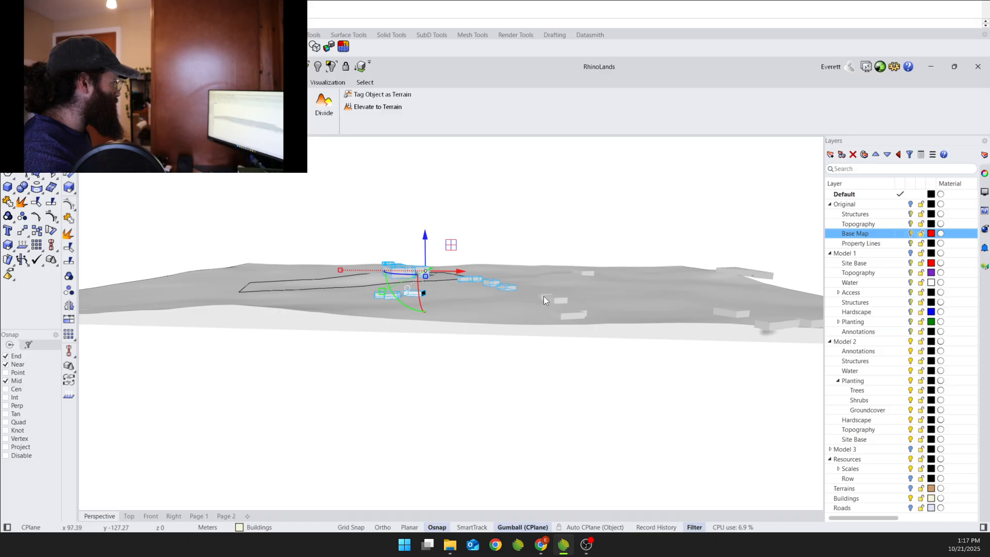
pyautogui.keyDown('shift'); pyautogui.click(544, 297); pyautogui.keyUp('shift')
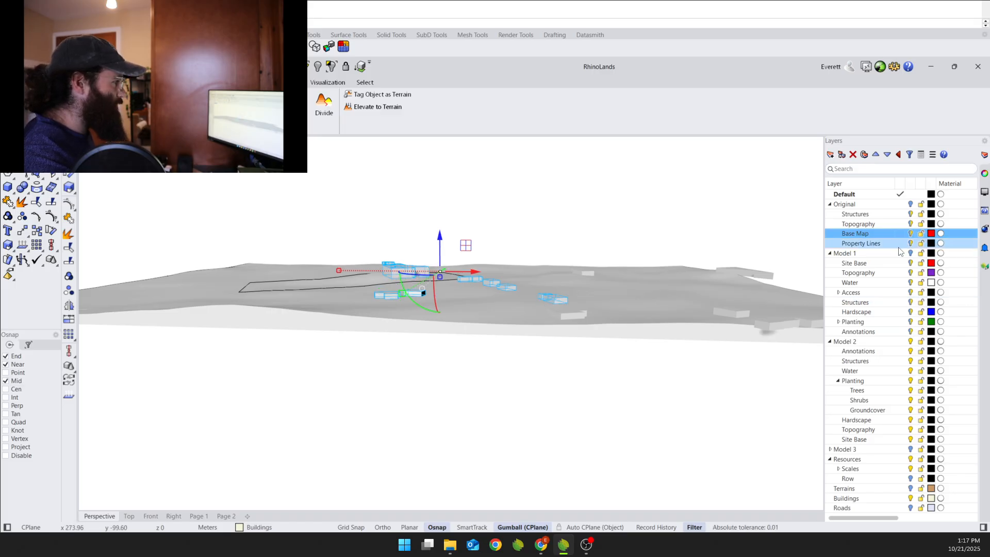
pyautogui.rightClick(850, 215)
pyautogui.click(899, 261)
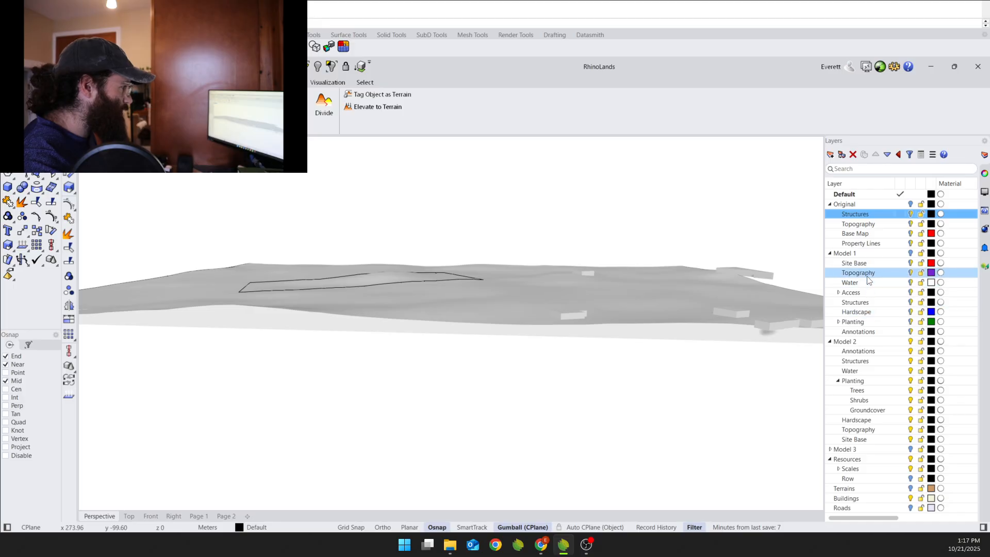
pyautogui.rightClick(860, 304)
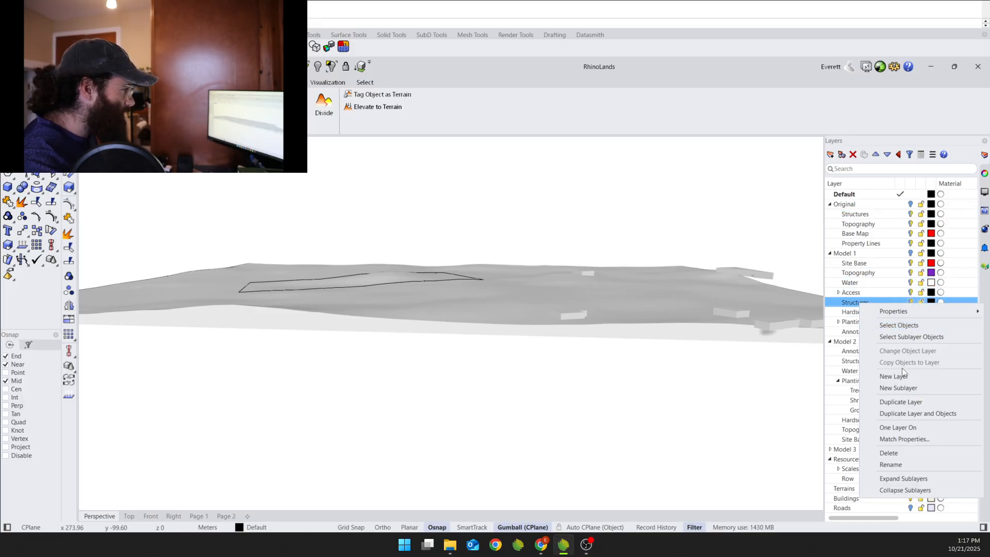
pyautogui.rightClick(876, 217)
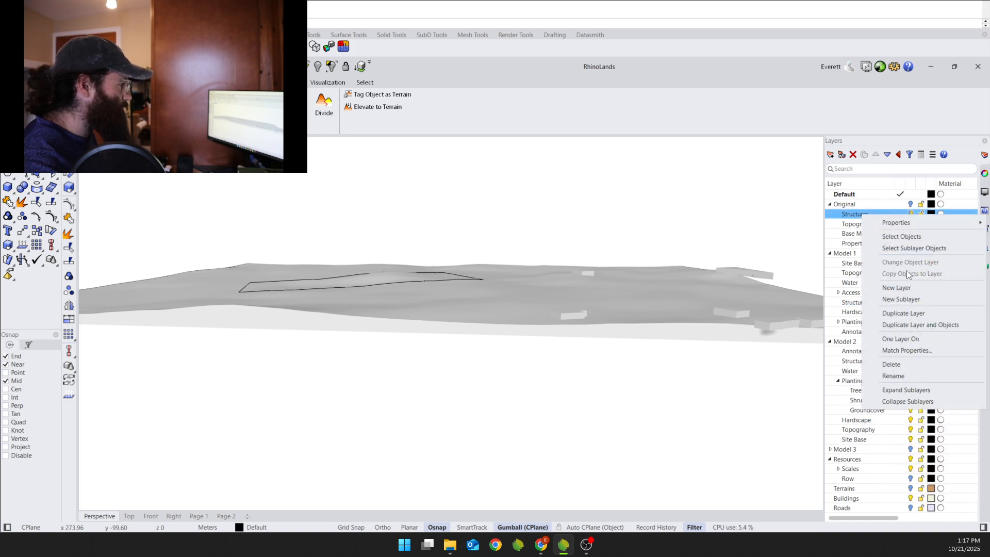
pyautogui.click(914, 248)
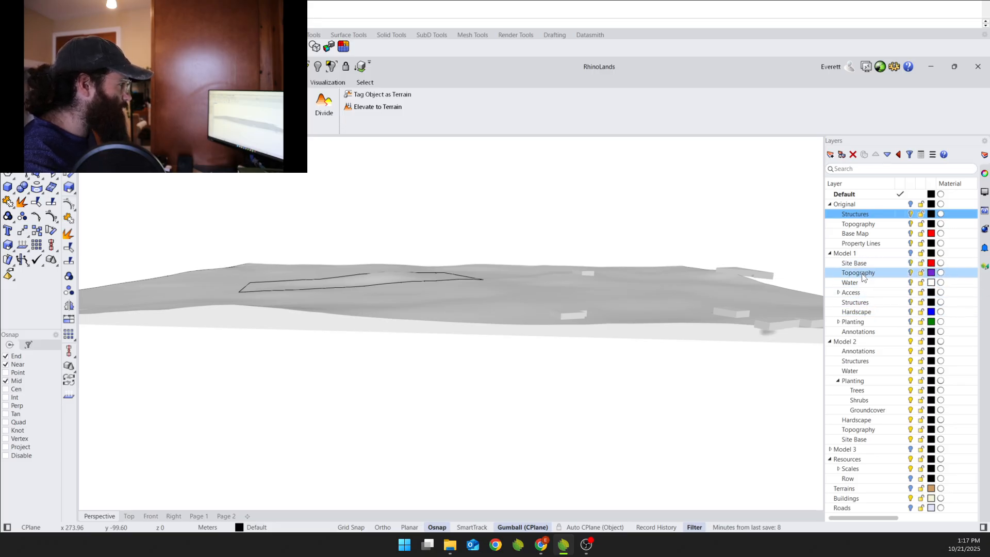
pyautogui.click(855, 303)
pyautogui.rightClick(855, 305)
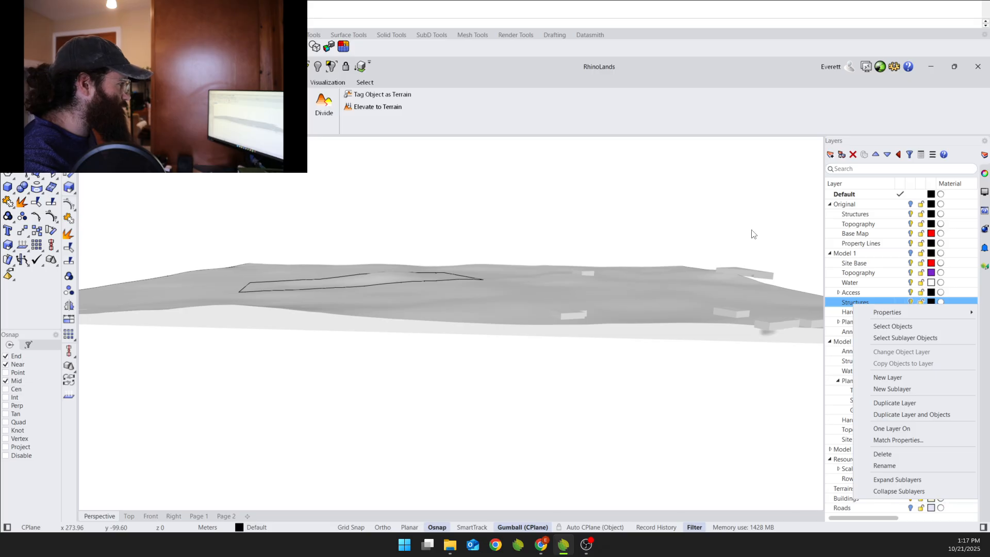
pyautogui.click(482, 264)
# Select the property boundary curve on the terrain and move it to the Property Lines layer under Original.
pyautogui.moveTo(549, 254); pyautogui.dragTo(411, 227, button='right')
pyautogui.click(409, 227)
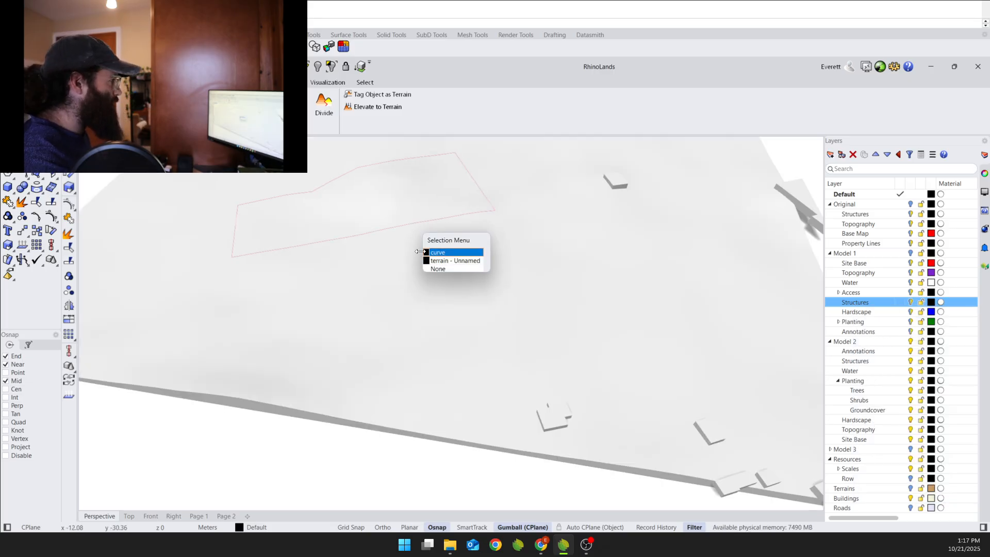
pyautogui.click(438, 253)
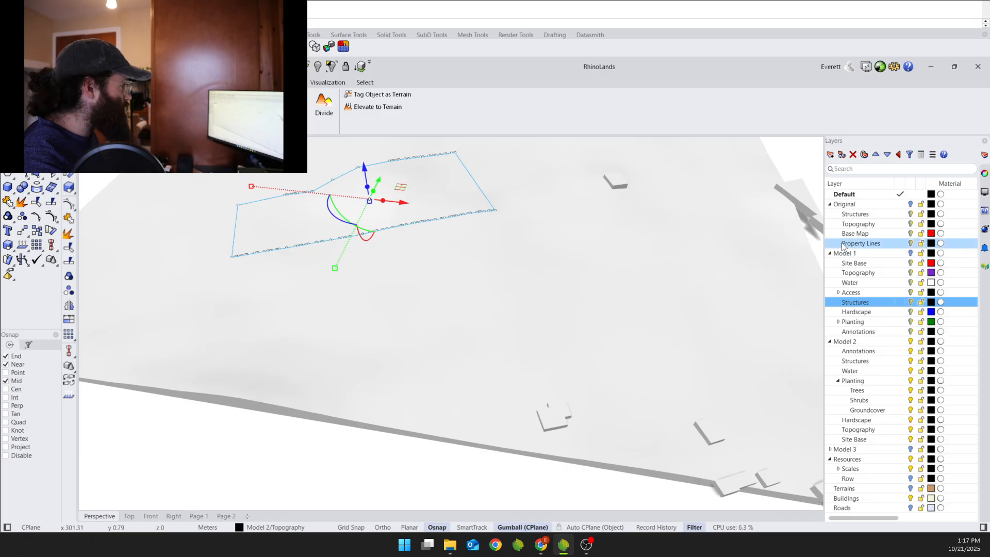
pyautogui.rightClick(871, 246)
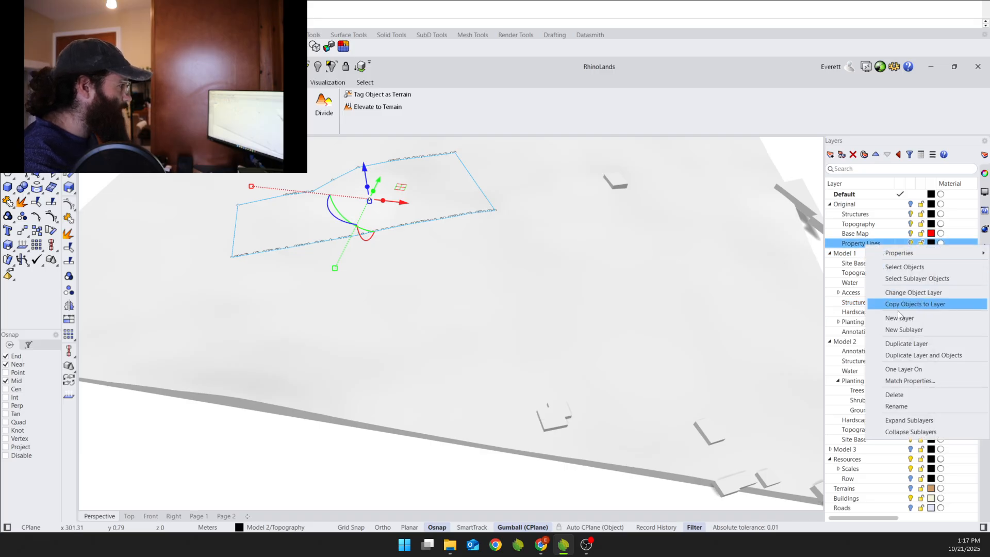
pyautogui.click(905, 292)
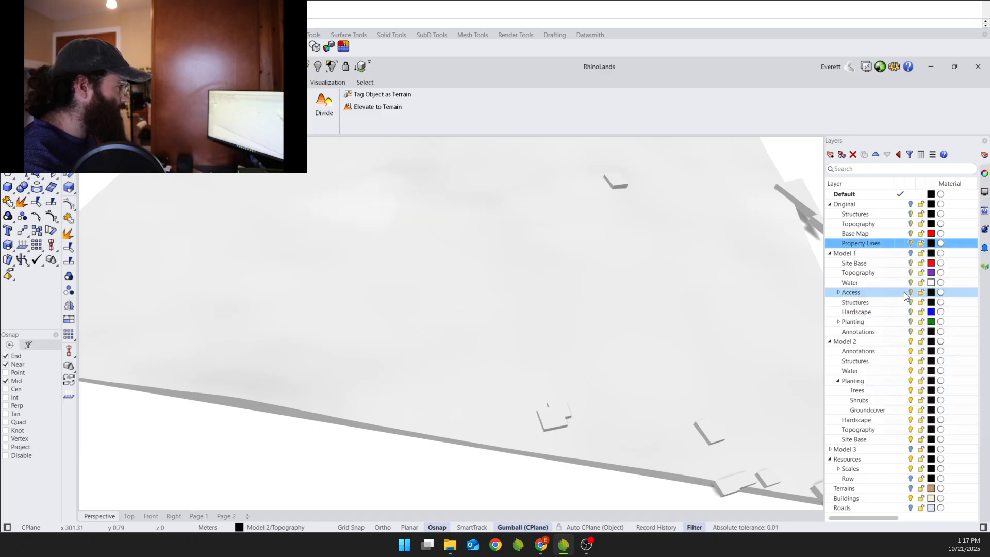
# Show the Model 1 and Original parent layers, and hide Structures, Topography and Property Lines under Original.
pyautogui.click(913, 254)
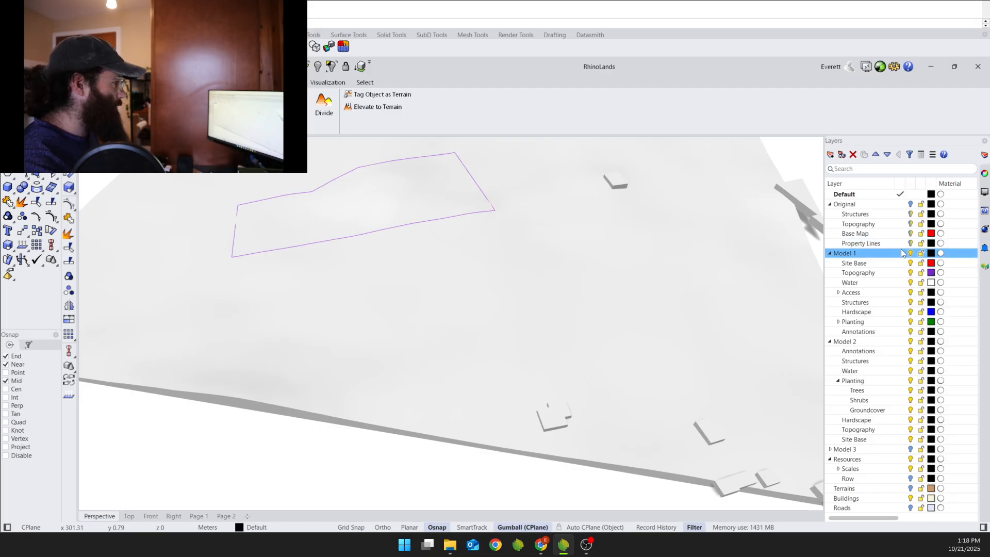
pyautogui.click(911, 224)
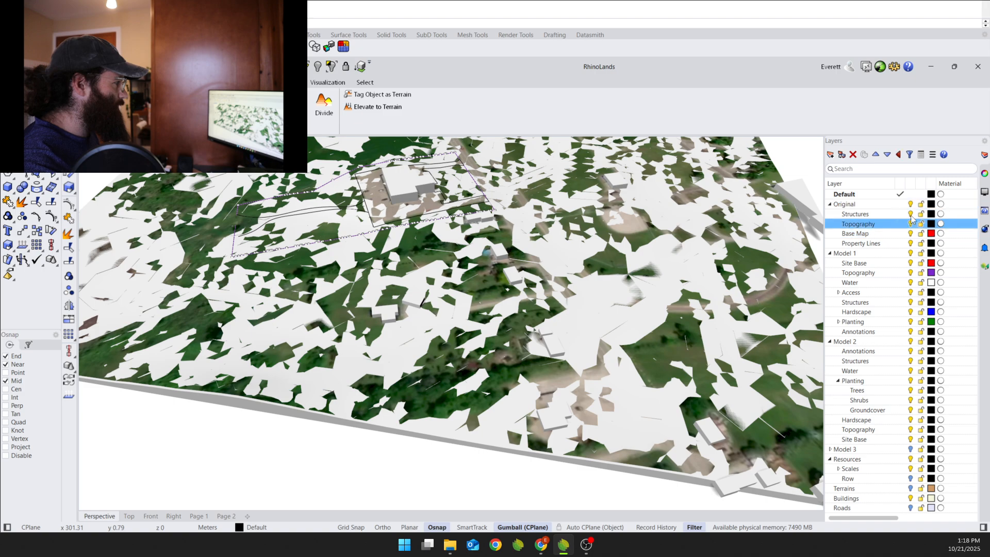
pyautogui.click(910, 206)
pyautogui.click(911, 214)
pyautogui.click(910, 243)
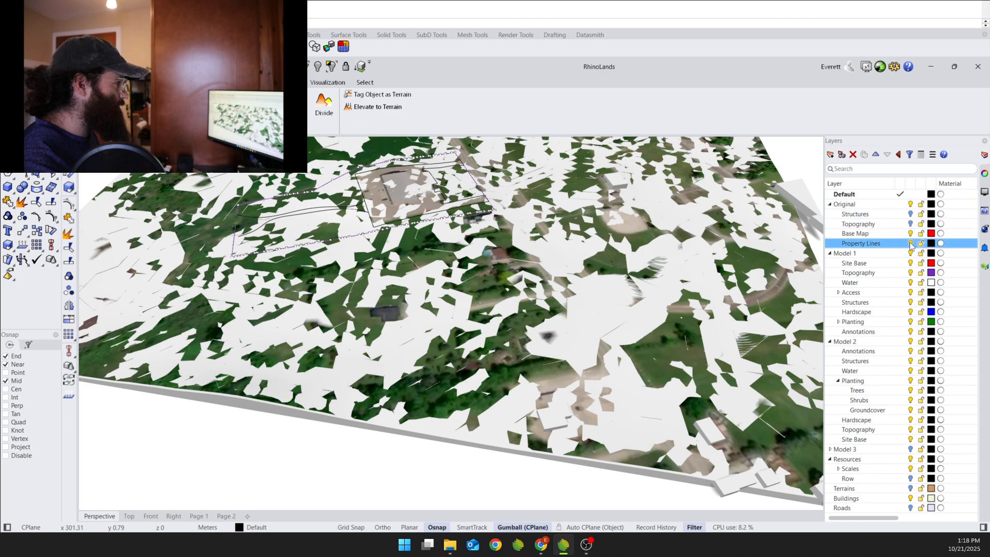
pyautogui.click(910, 244)
pyautogui.click(912, 235)
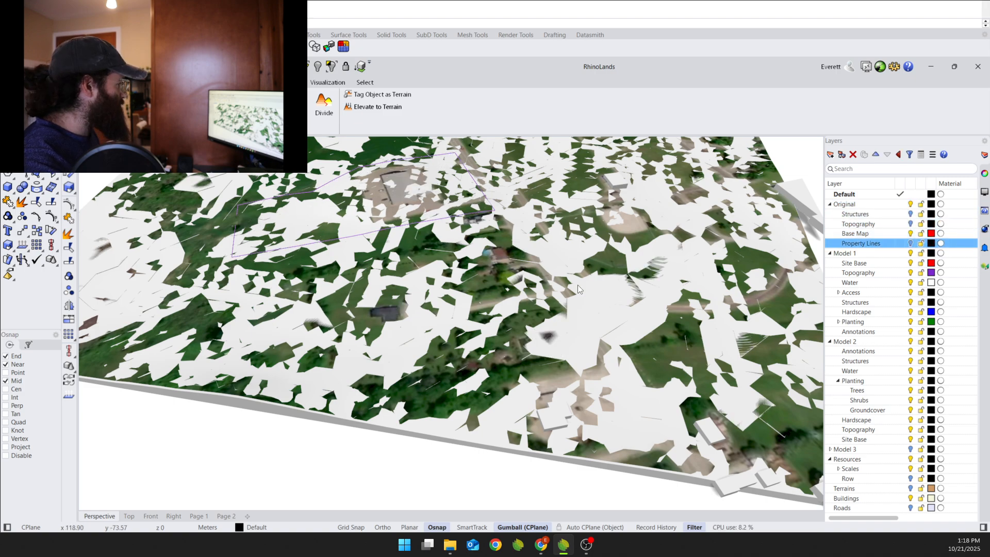
# Make the Base Map layer under Original the current layer.
pyautogui.click(598, 287)
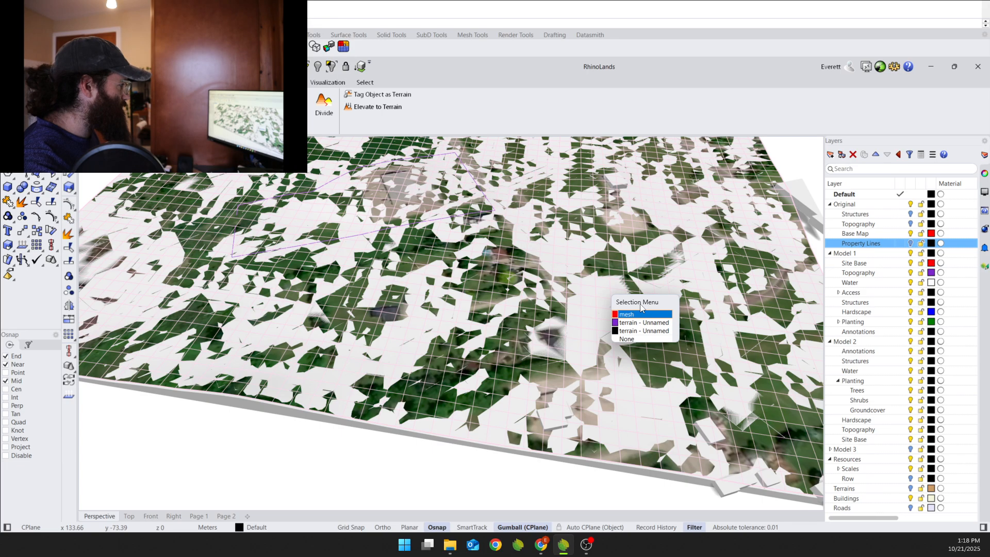
pyautogui.click(911, 234)
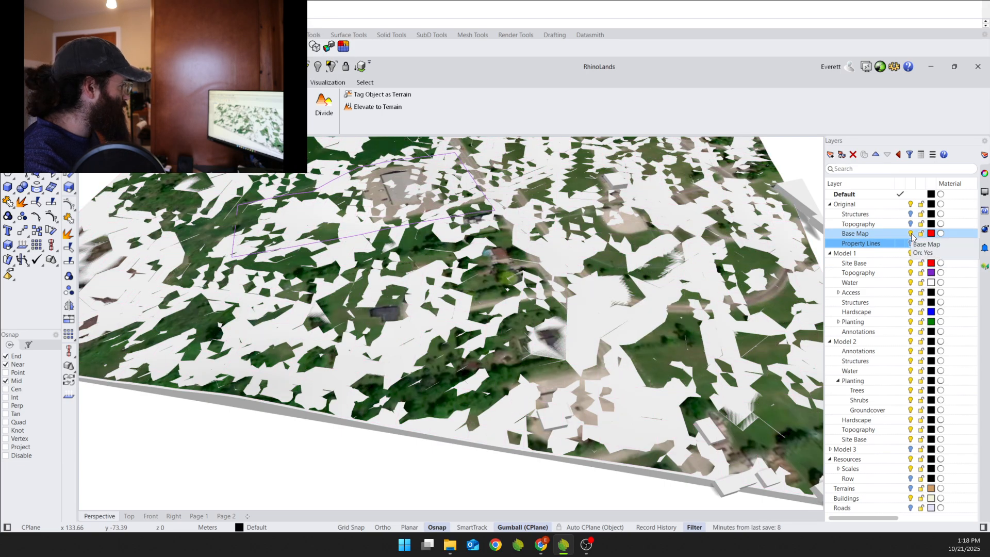
pyautogui.doubleClick(912, 236)
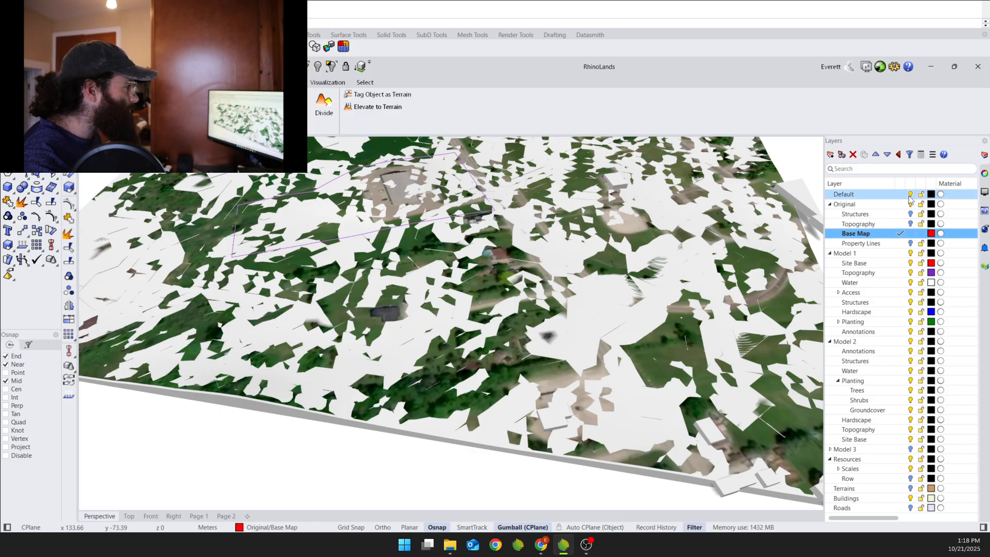
# Hide the Topography layer under Model 1 and the Model 2 parent layer.
pyautogui.click(913, 273)
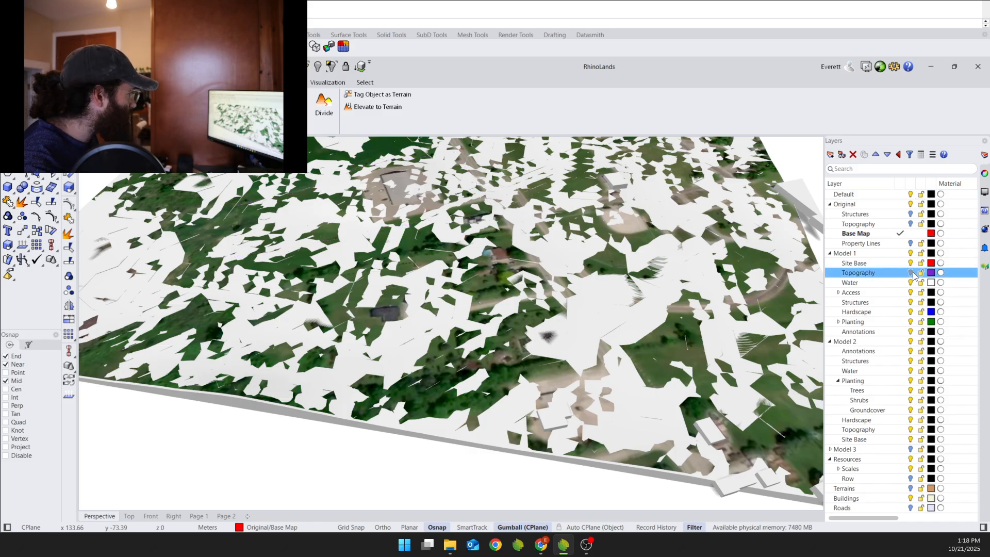
pyautogui.keyDown('shift'); pyautogui.click(927, 283); pyautogui.keyUp('shift')
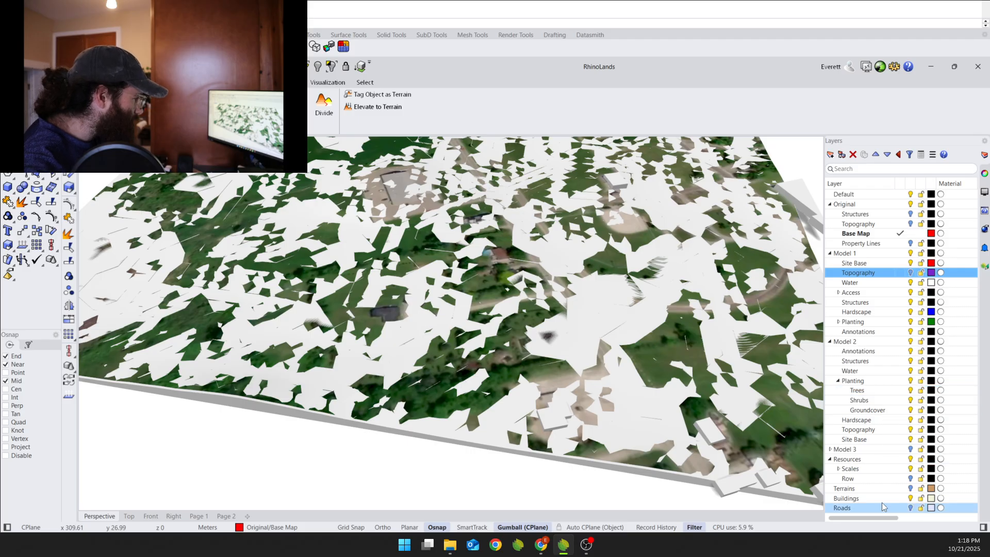
pyautogui.click(912, 341)
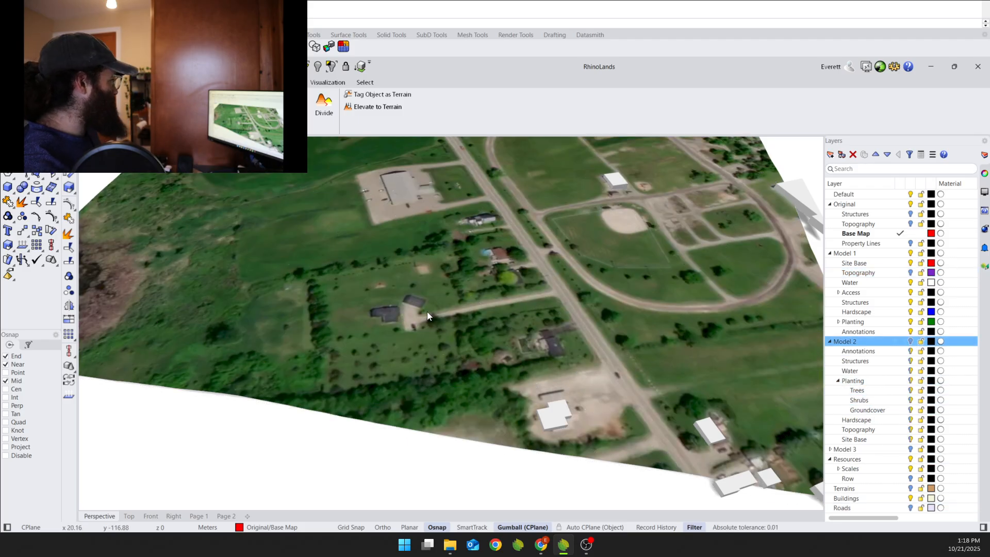
# Show the Property Lines layer under Original over the aerial base map.
pyautogui.scroll(4, 427, 311)
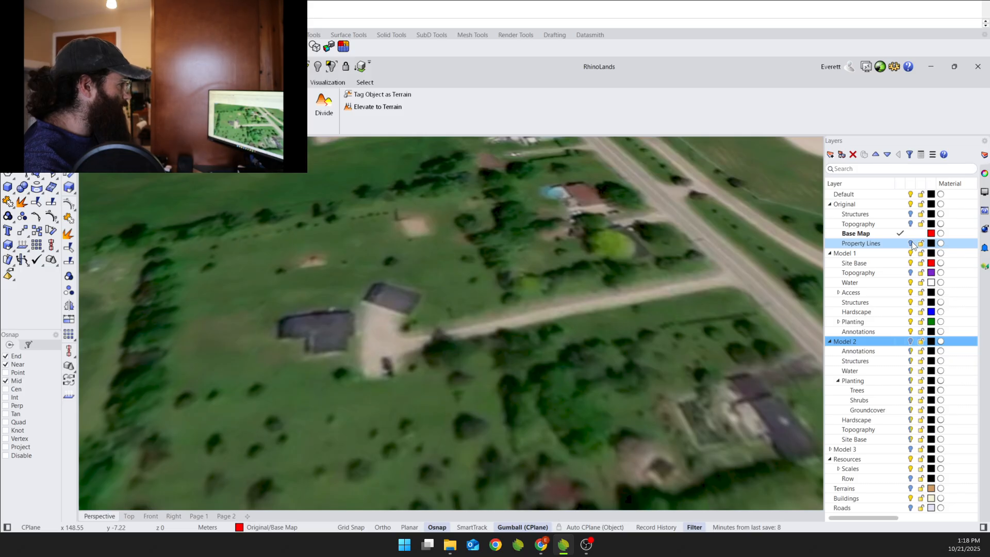
pyautogui.click(911, 243)
pyautogui.scroll(-5, 565, 381)
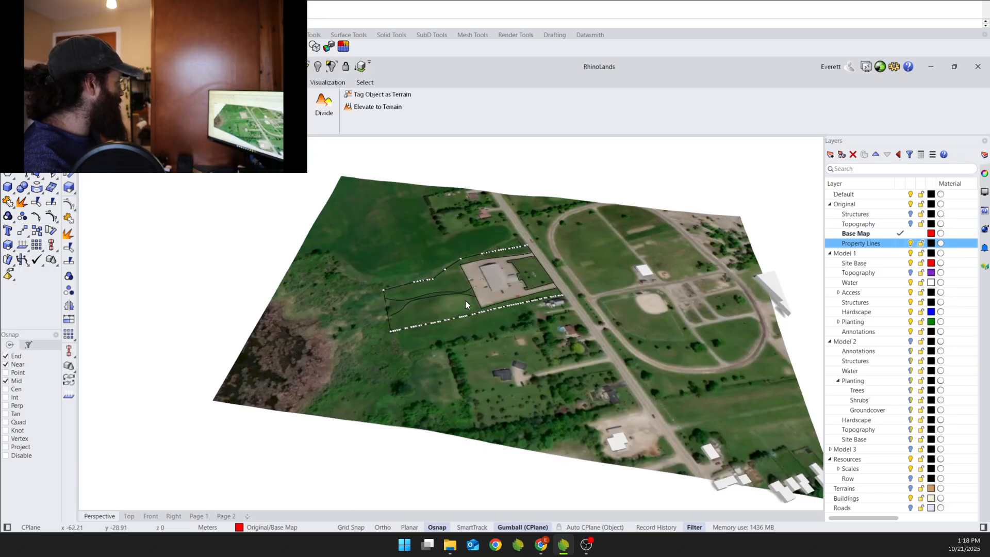
pyautogui.scroll(6, 452, 258)
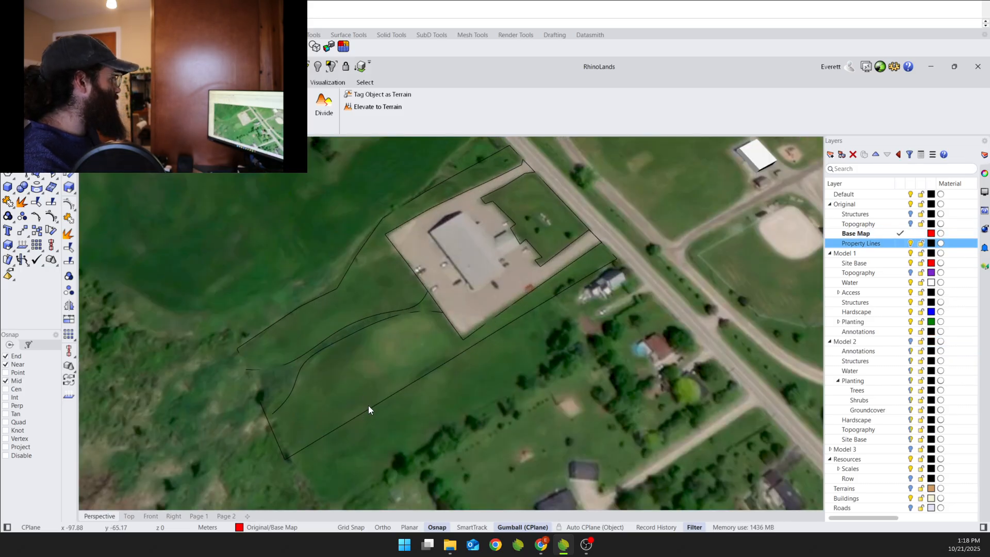
# Show the Row layer under Resources over the church property.
pyautogui.scroll(-3, 425, 244)
pyautogui.scroll(3, 491, 255)
pyautogui.scroll(-2, 544, 283)
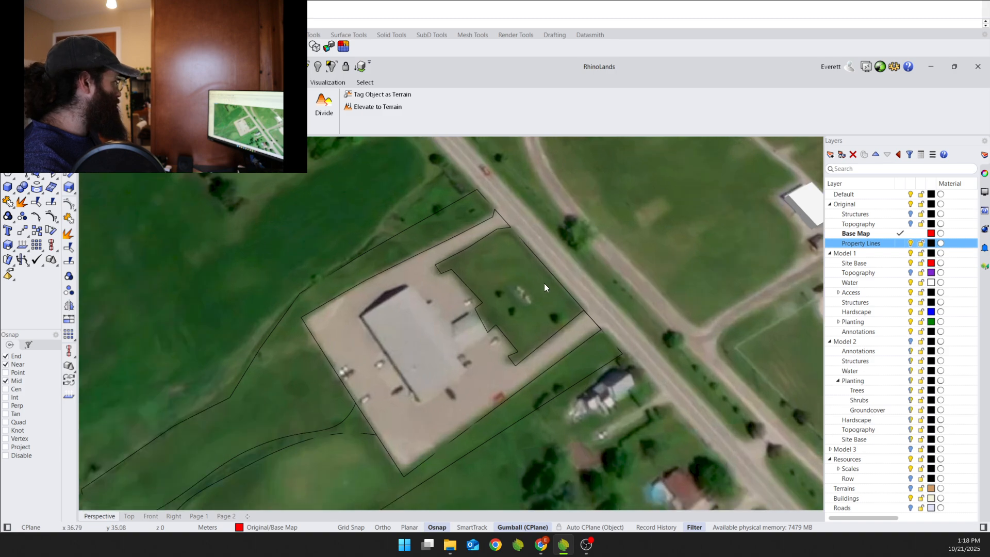
pyautogui.scroll(4, 542, 283)
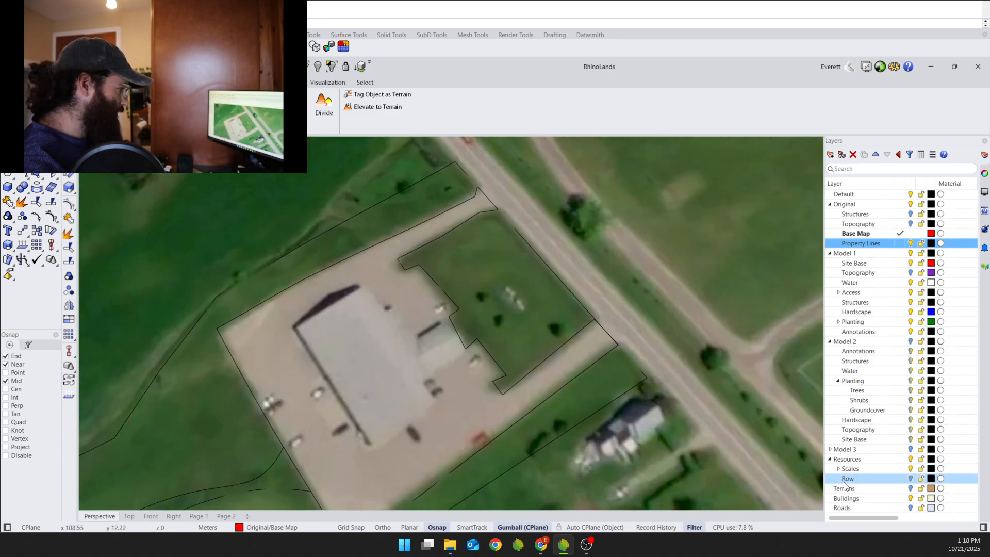
pyautogui.click(911, 478)
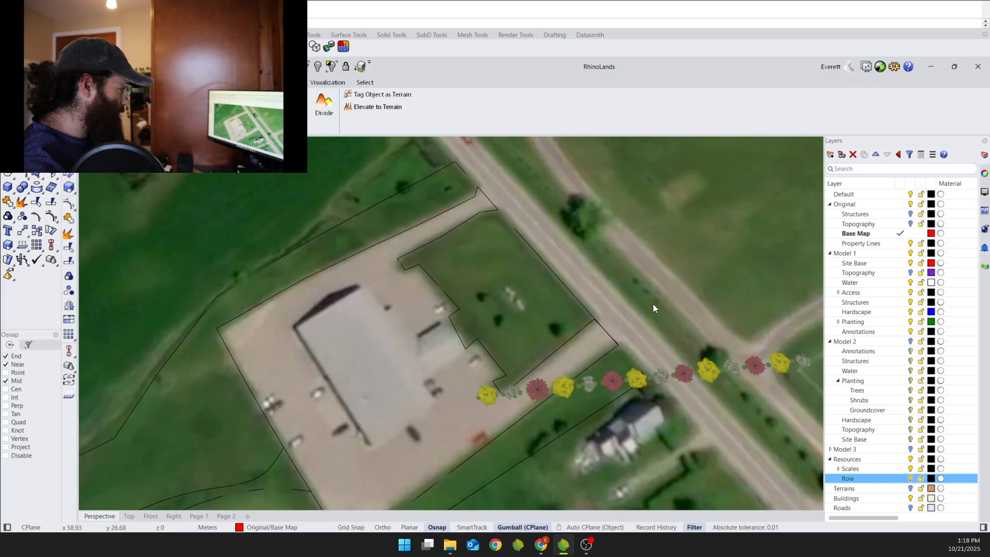
# Change the plant row's layer to Planting under Model 1, and hide the Row layer under Resources.
pyautogui.scroll(-2, 657, 354)
pyautogui.click(648, 364)
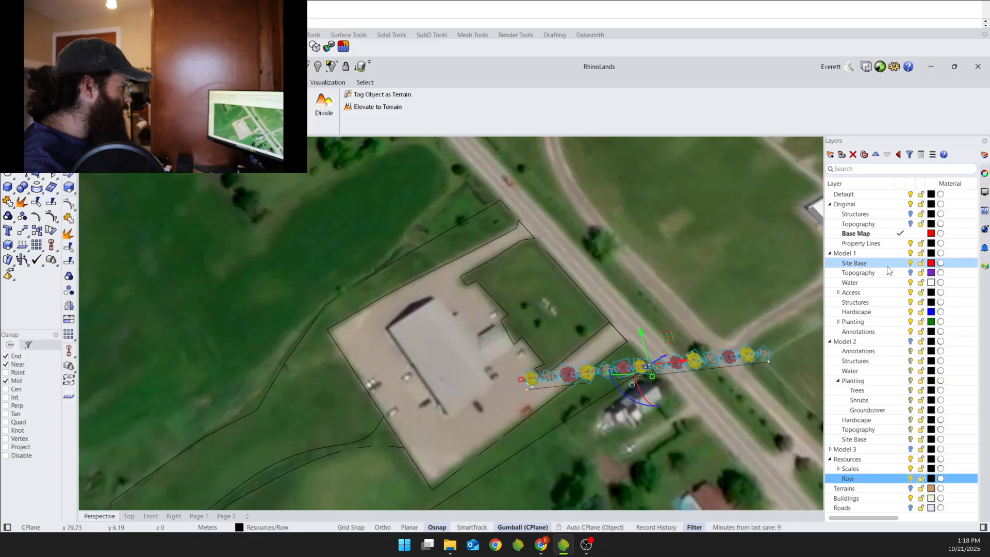
pyautogui.rightClick(854, 322)
pyautogui.click(928, 370)
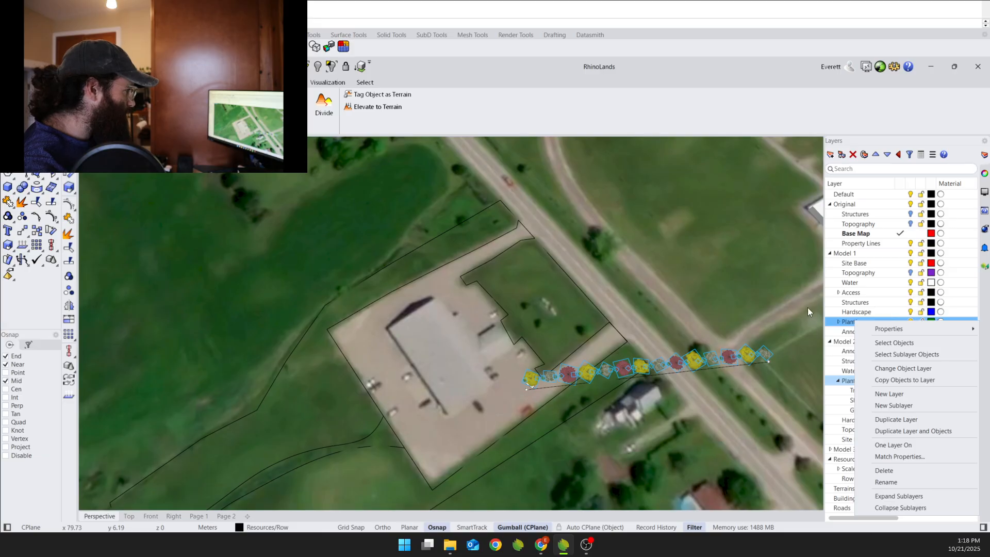
pyautogui.click(776, 323)
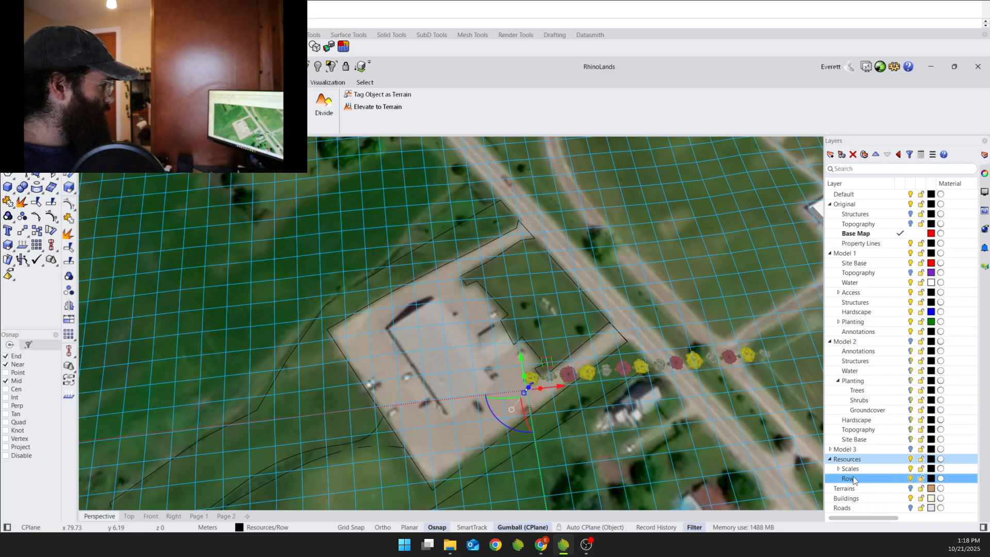
pyautogui.click(911, 479)
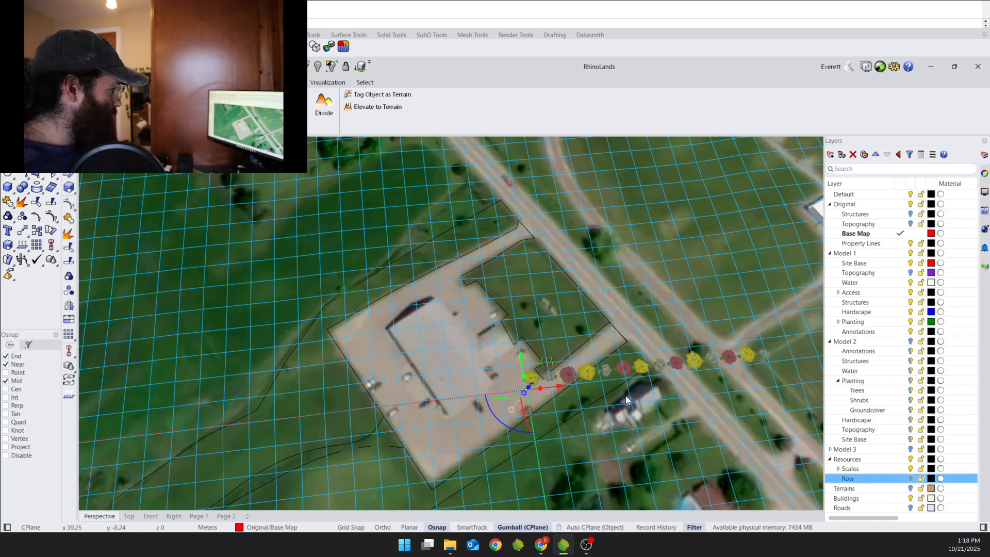
# Move the start point of the plant row's axis farther onto the paved lot beside the church building.
pyautogui.click(634, 363)
pyautogui.moveTo(634, 364); pyautogui.dragTo(637, 395, button='right')
pyautogui.scroll(6, 636, 432)
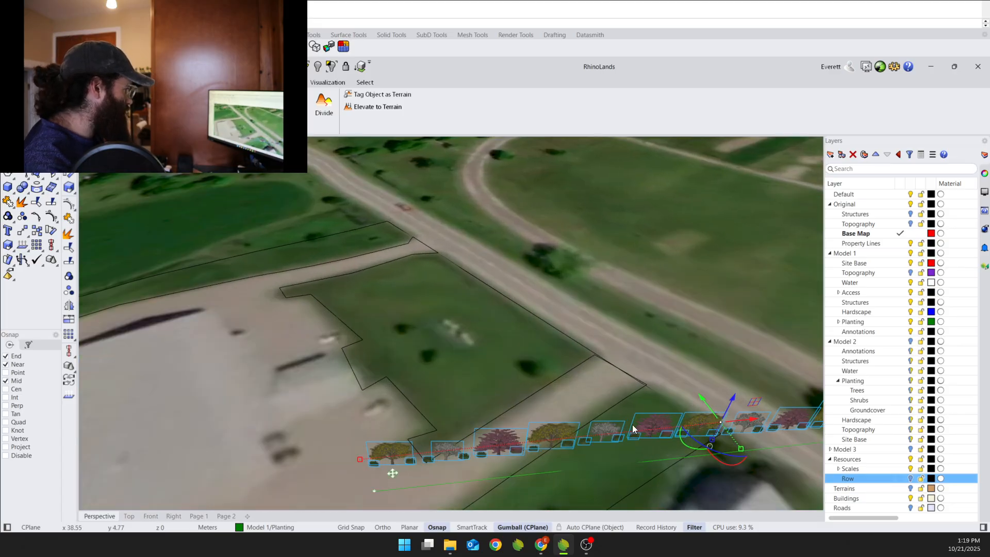
pyautogui.moveTo(611, 449); pyautogui.dragTo(588, 290, button='right')
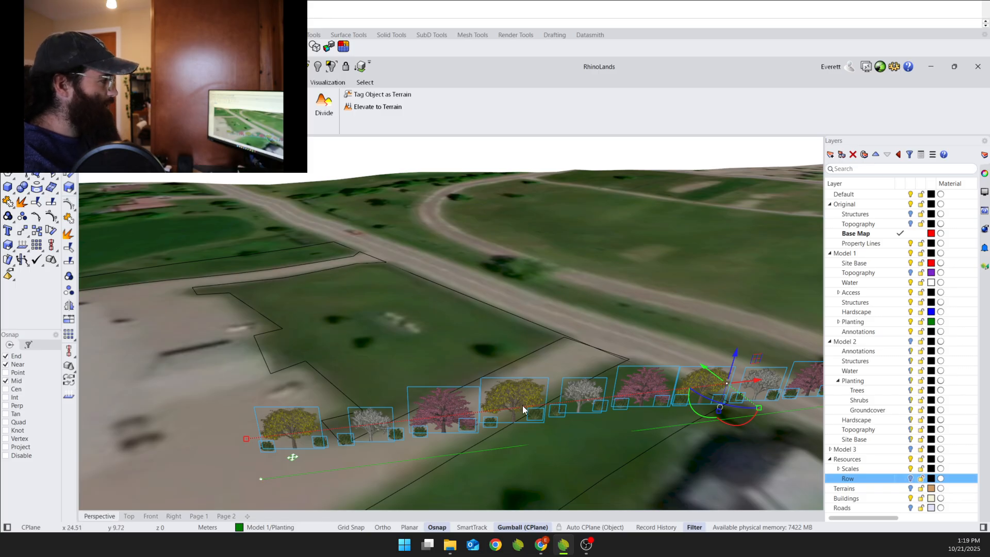
pyautogui.click(261, 479)
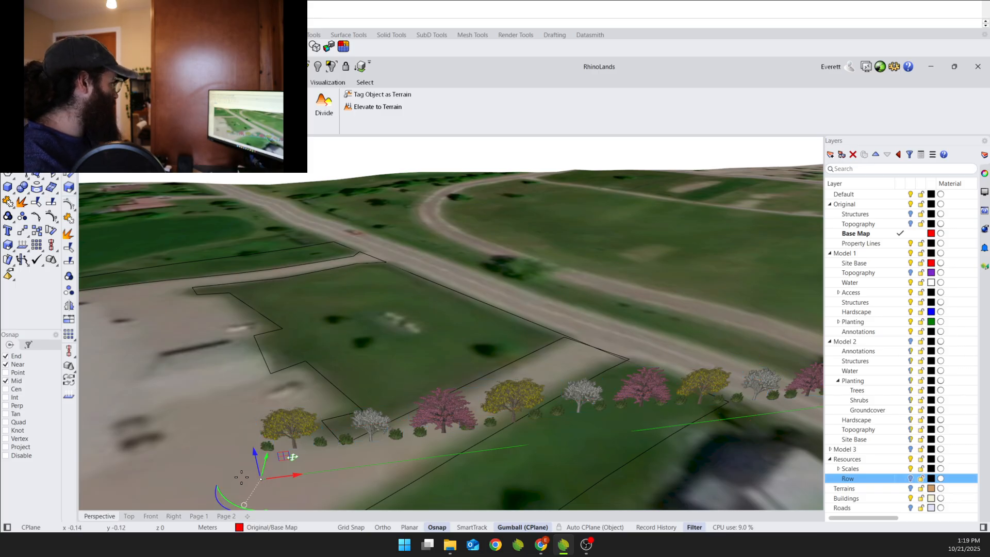
pyautogui.moveTo(261, 479); pyautogui.dragTo(121, 429)
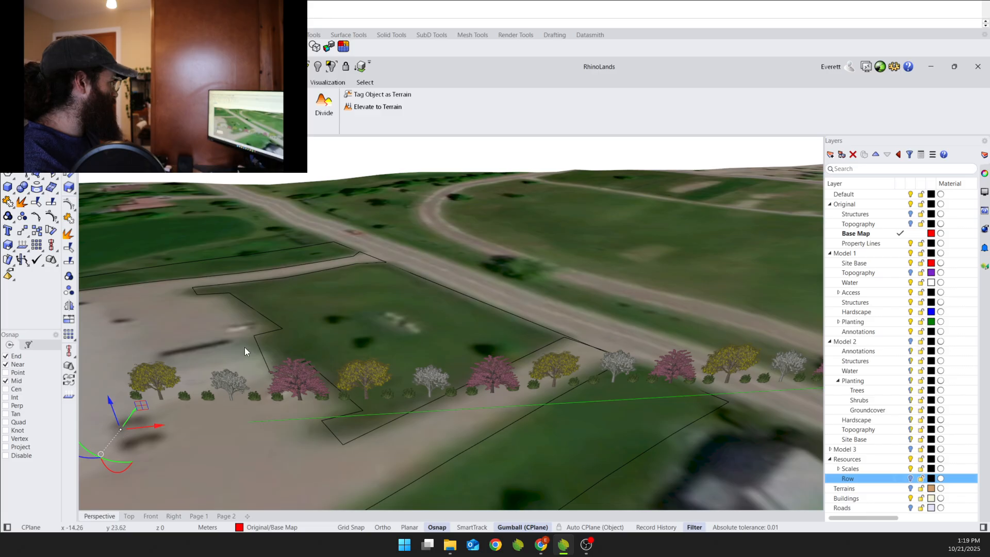
# Maximize the Top view to see the plant row and property in plan.
pyautogui.scroll(-2, 471, 412)
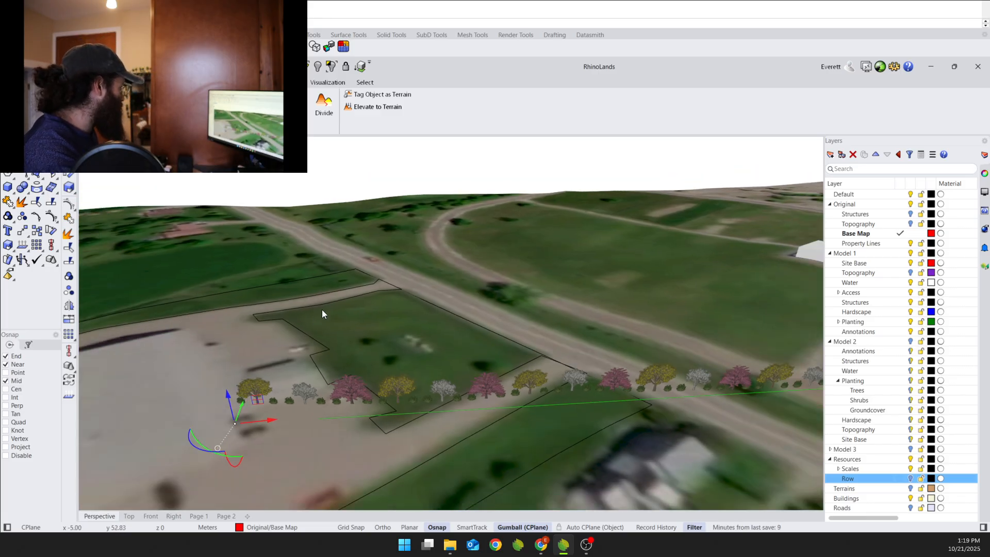
pyautogui.moveTo(326, 314); pyautogui.dragTo(355, 364, button='right')
pyautogui.moveTo(284, 360); pyautogui.dragTo(256, 393, button='right')
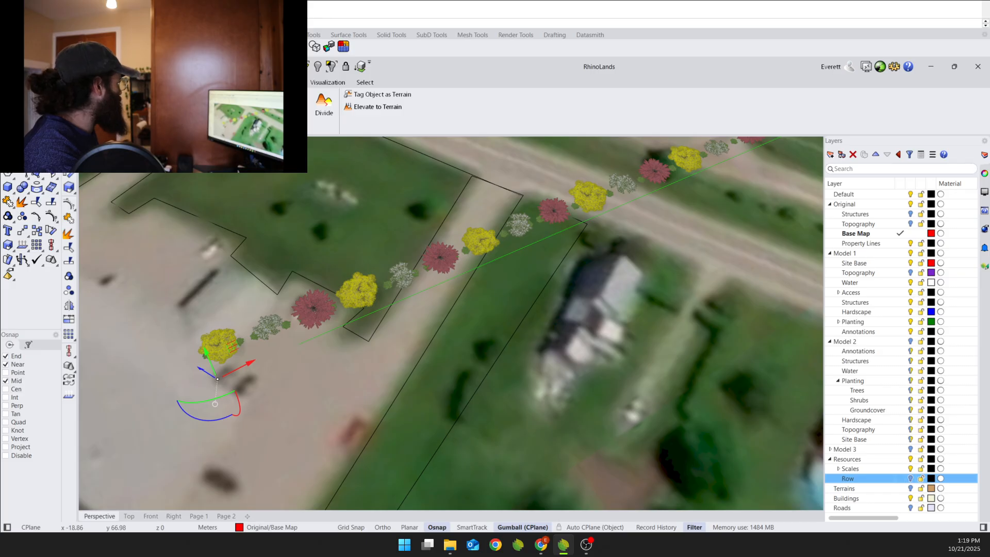
pyautogui.doubleClick(99, 141)
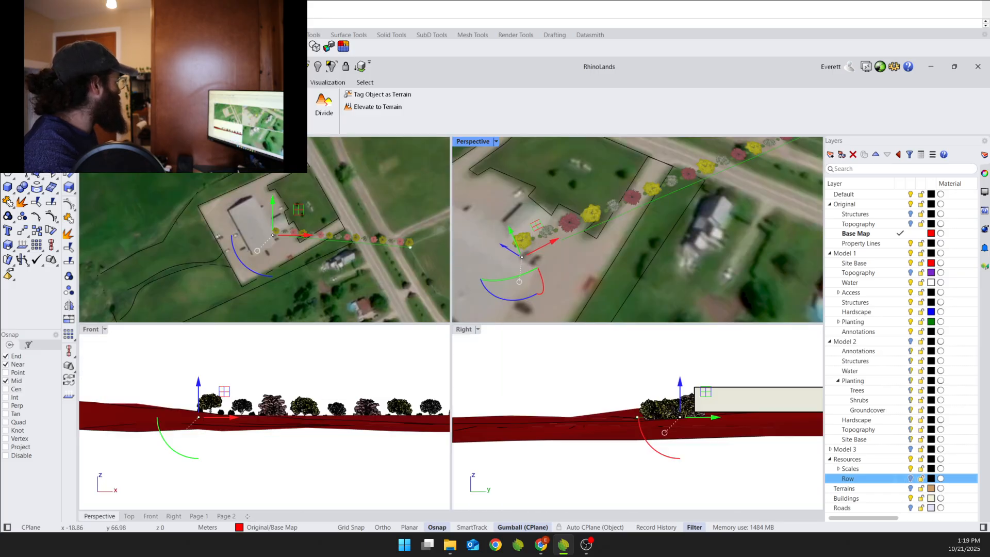
pyautogui.doubleClick(90, 141)
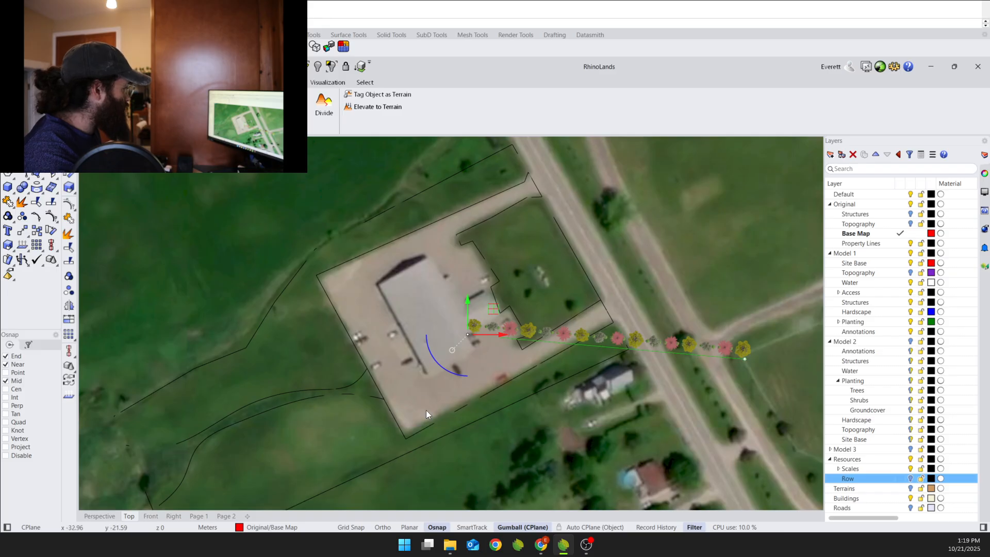
# Switch to Google Maps and examine the church's front lawn, sign and existing trees in Street View from the road.
pyautogui.click(541, 546)
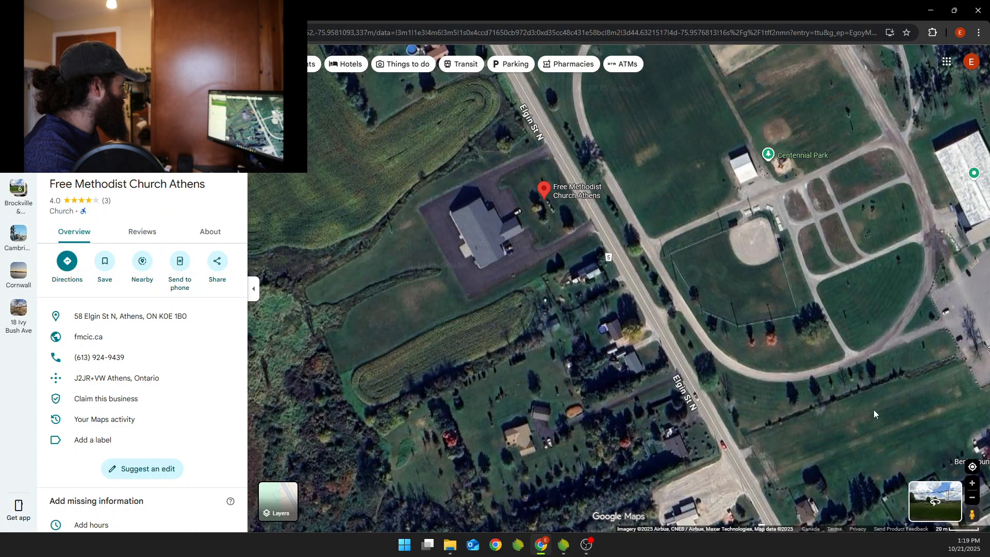
pyautogui.moveTo(970, 511); pyautogui.dragTo(578, 181)
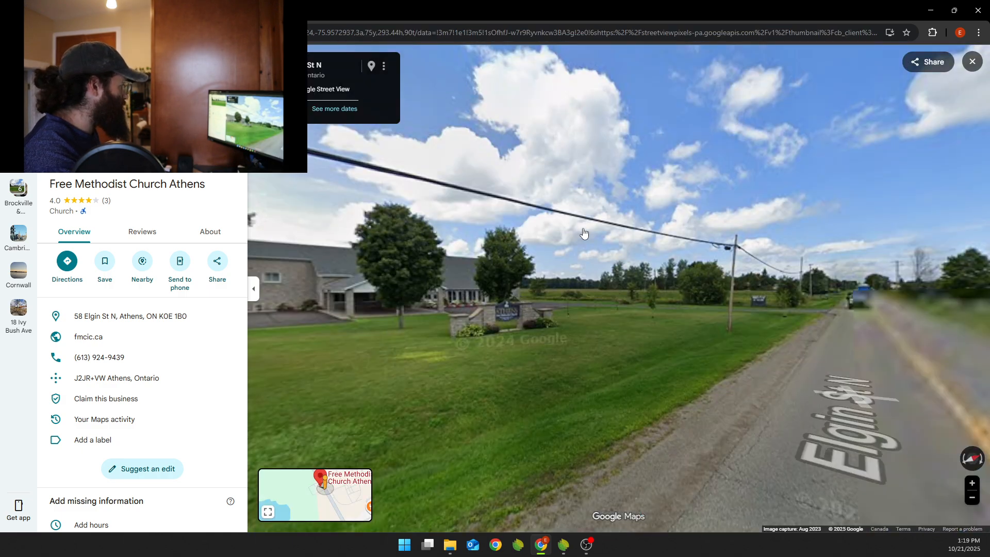
pyautogui.click(445, 354)
pyautogui.moveTo(504, 309); pyautogui.dragTo(538, 338)
pyautogui.scroll(5, 738, 291)
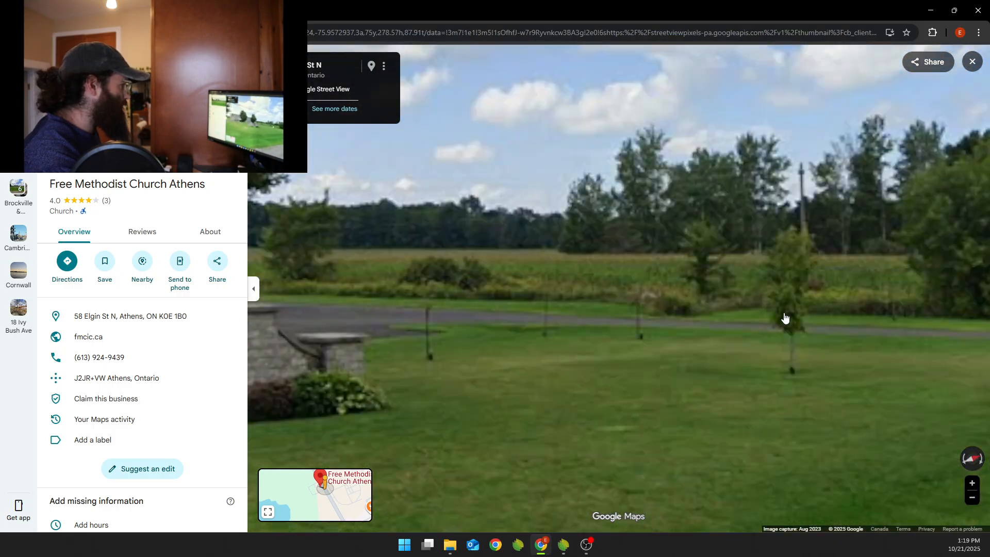
pyautogui.scroll(-5, 536, 333)
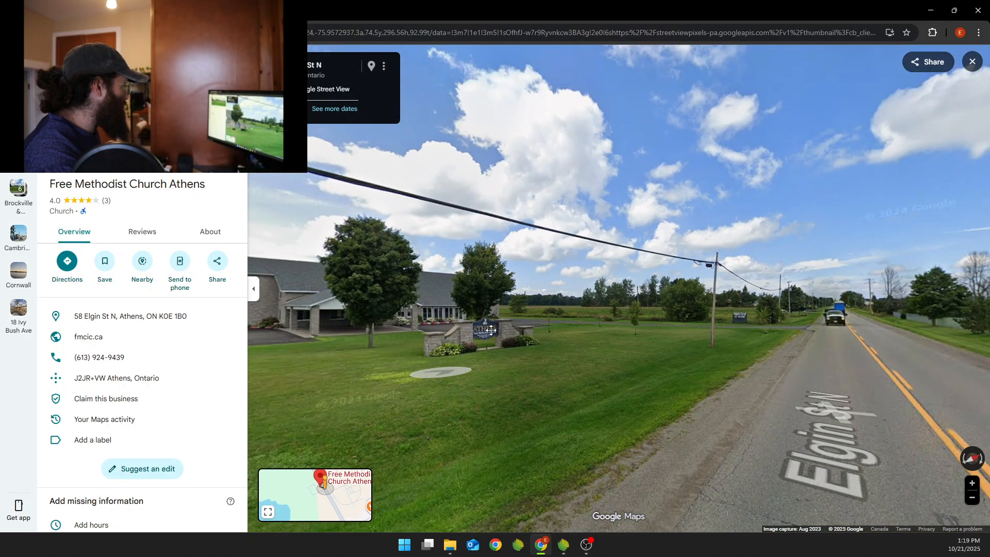
pyautogui.moveTo(491, 330); pyautogui.dragTo(678, 367)
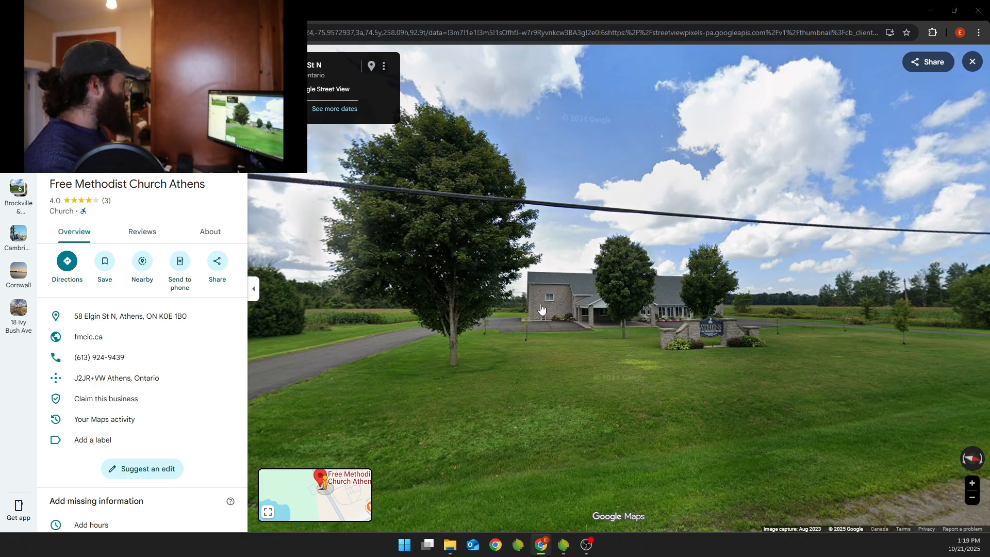
# Back in RhinoLands, move the plant row's start point onto the front lawn and set the viewport's plant display to 2D crown drawings.
pyautogui.hotkey('alt', 'Tab')
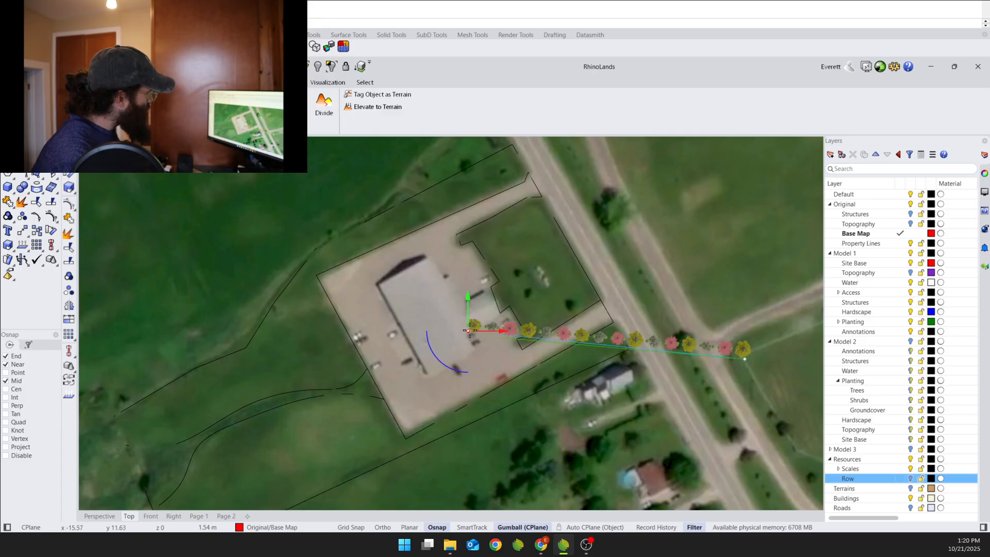
pyautogui.moveTo(479, 344); pyautogui.dragTo(541, 262)
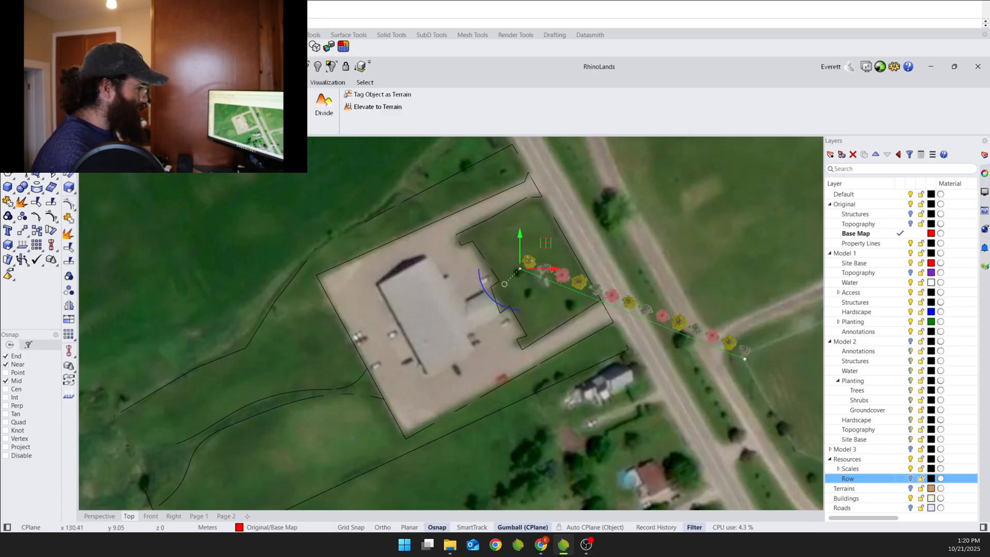
pyautogui.click(985, 267)
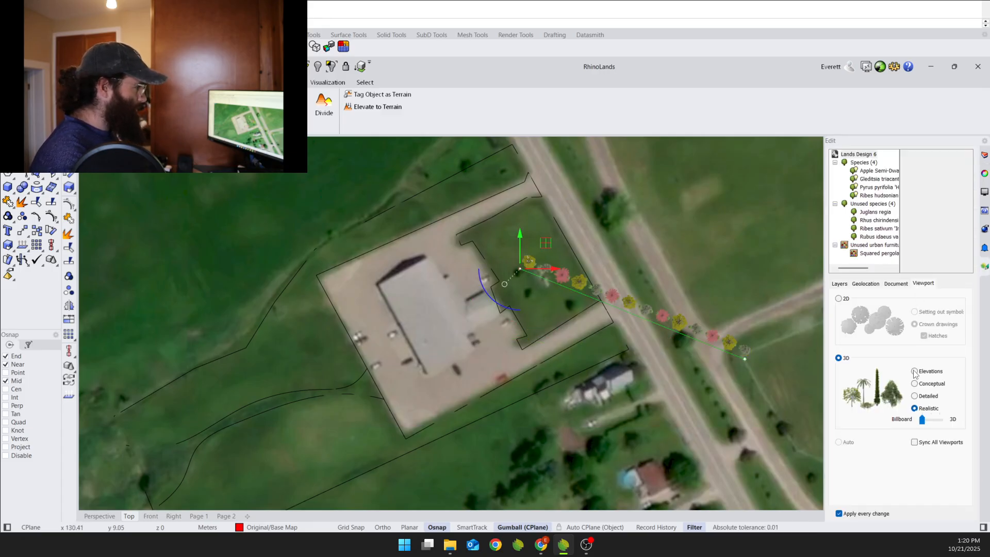
pyautogui.click(839, 299)
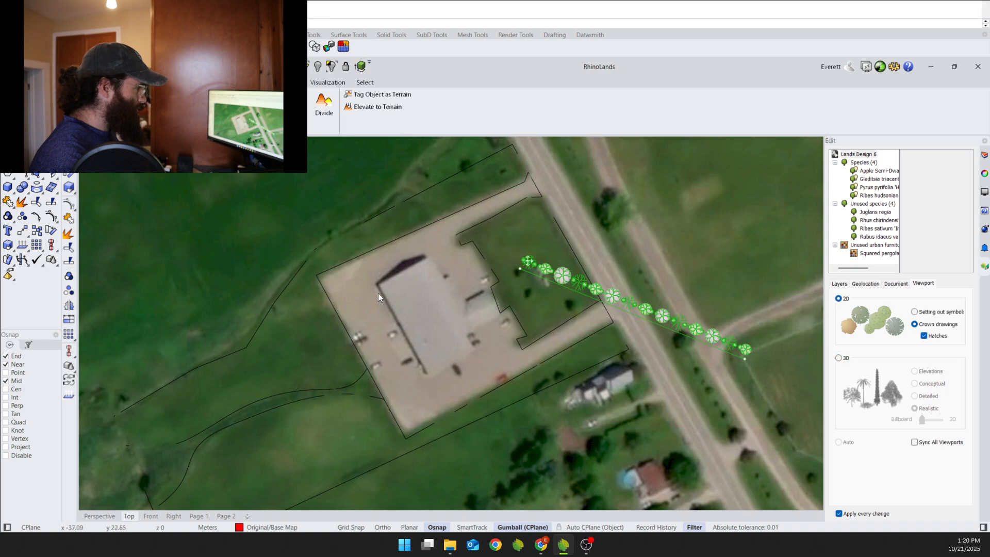
# Reposition both ends of the plant row so it runs parallel to the road along the front lawn's road-side edge.
pyautogui.moveTo(518, 271); pyautogui.dragTo(523, 214)
pyautogui.moveTo(745, 360); pyautogui.dragTo(581, 306)
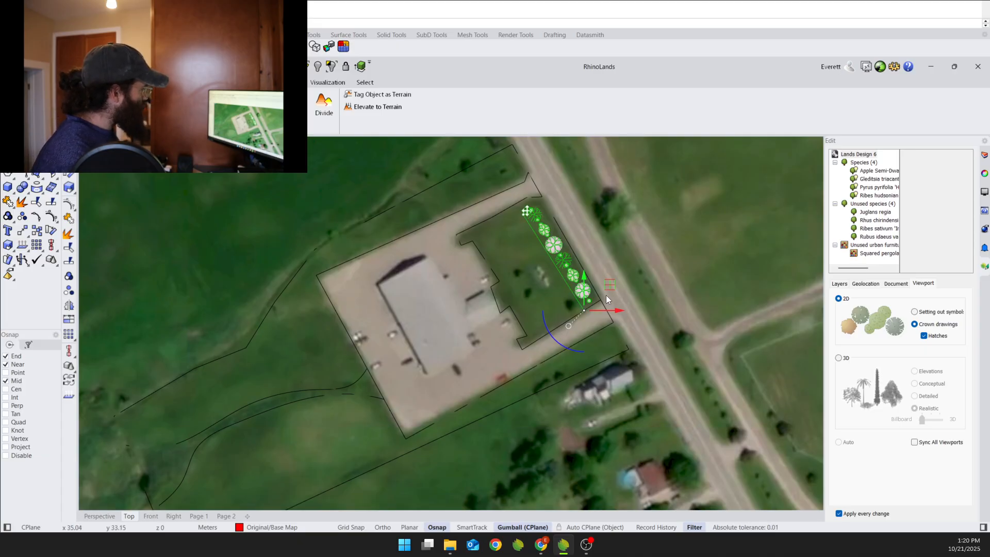
pyautogui.moveTo(601, 311); pyautogui.dragTo(608, 303)
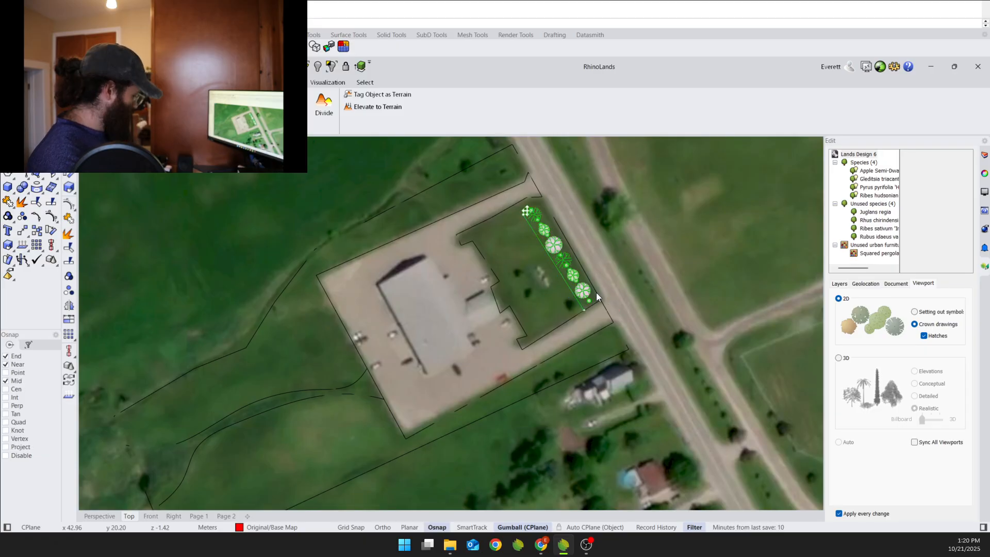
# Copy the plant row twice toward the building and adjust the copies' positions to form three parallel rows on the front lawn.
pyautogui.click(570, 268)
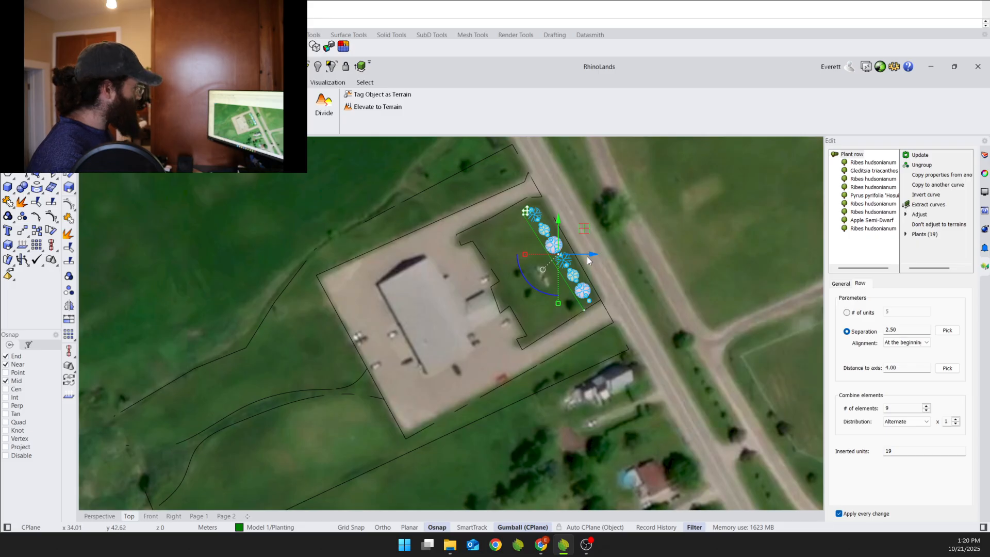
pyautogui.moveTo(592, 252); pyautogui.dragTo(532, 269)
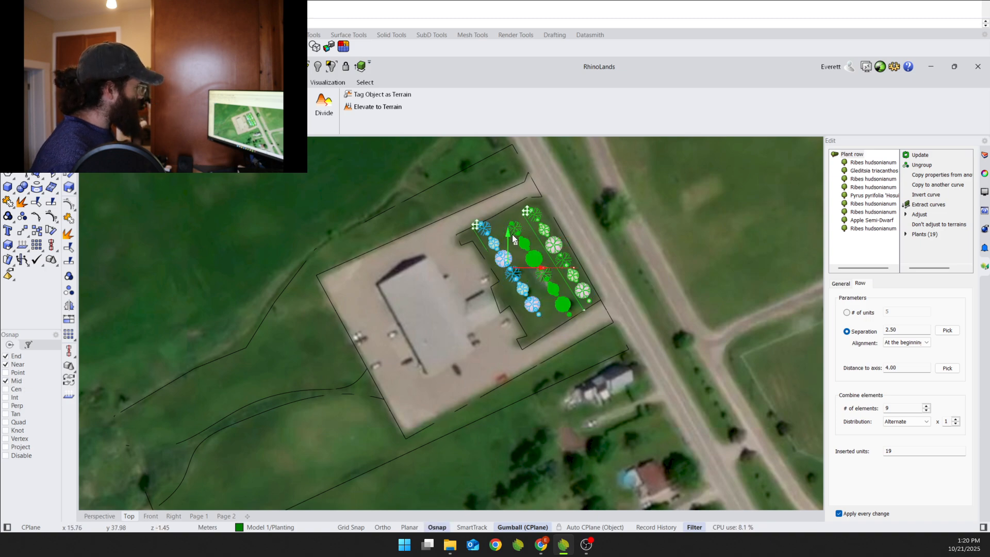
pyautogui.moveTo(509, 232); pyautogui.dragTo(509, 243)
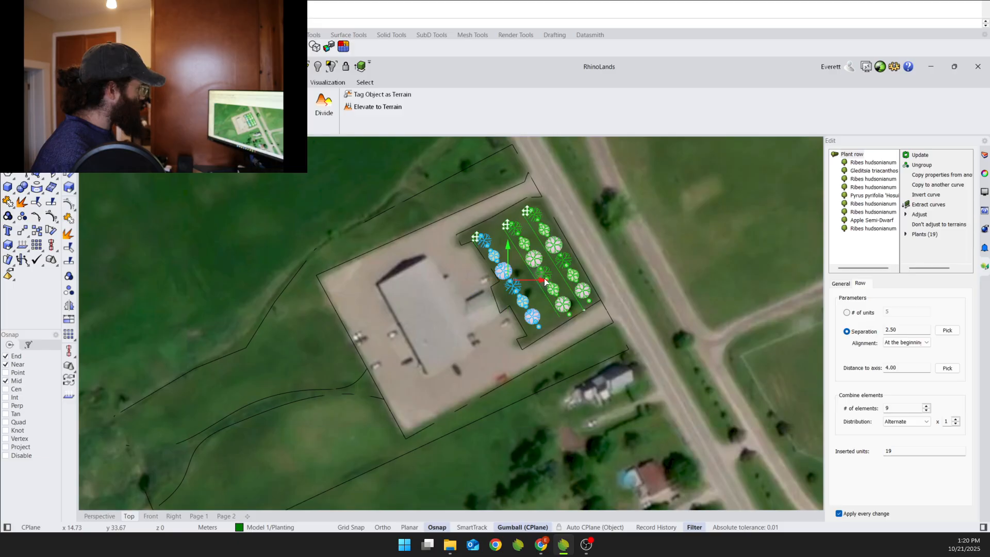
pyautogui.moveTo(540, 278); pyautogui.dragTo(549, 285)
# Pick the plant row nearest the road among the overlapping objects and restore its green crown drawings.
pyautogui.click(561, 248)
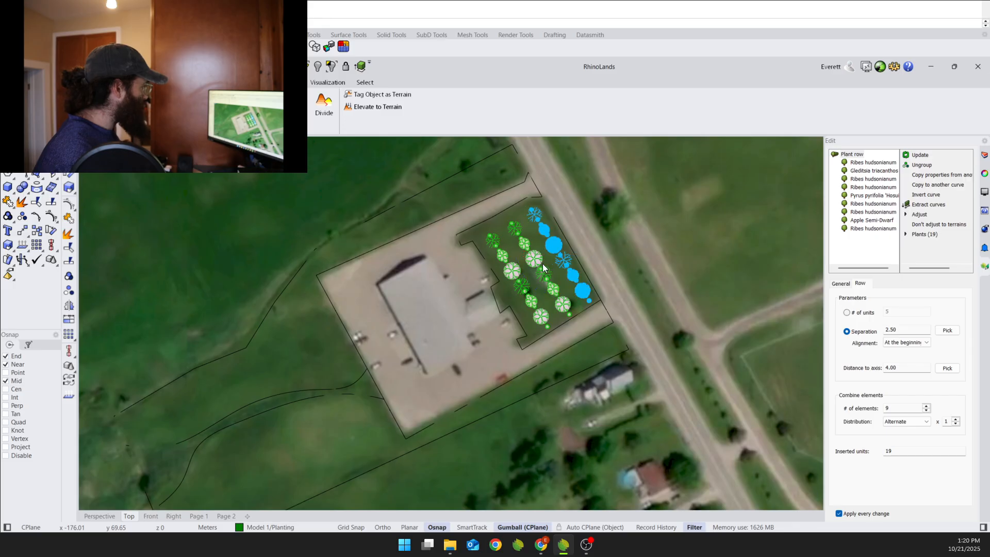
pyautogui.scroll(2, 535, 266)
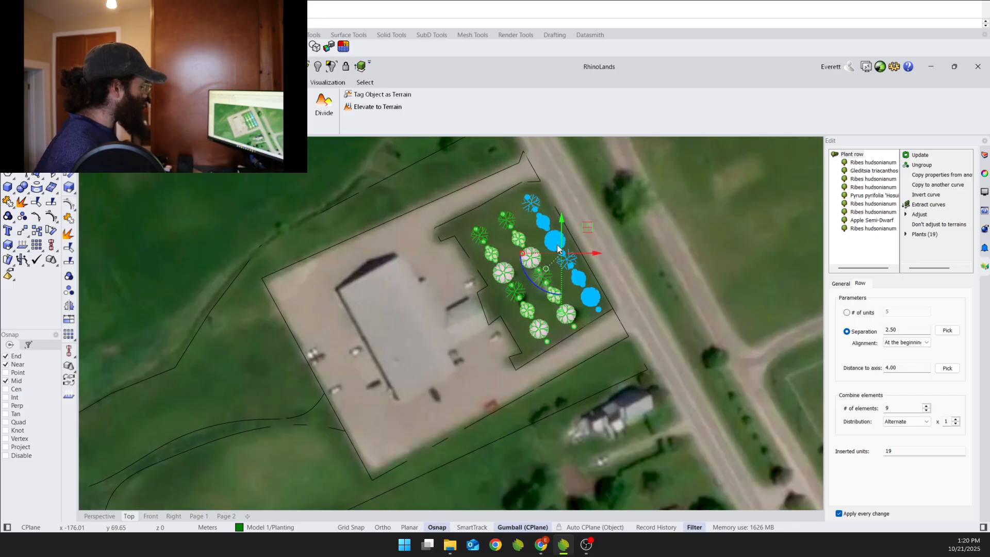
pyautogui.click(529, 251)
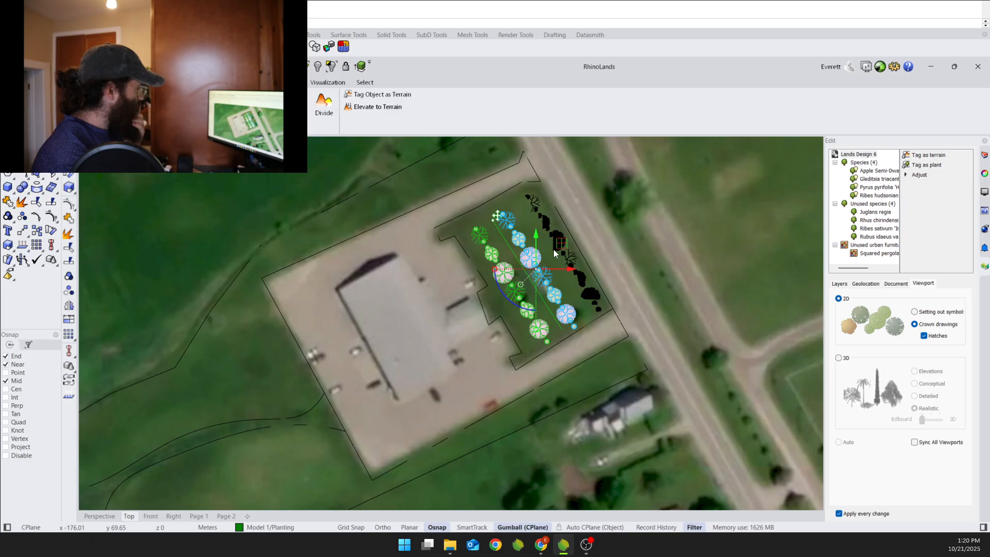
pyautogui.click(557, 231)
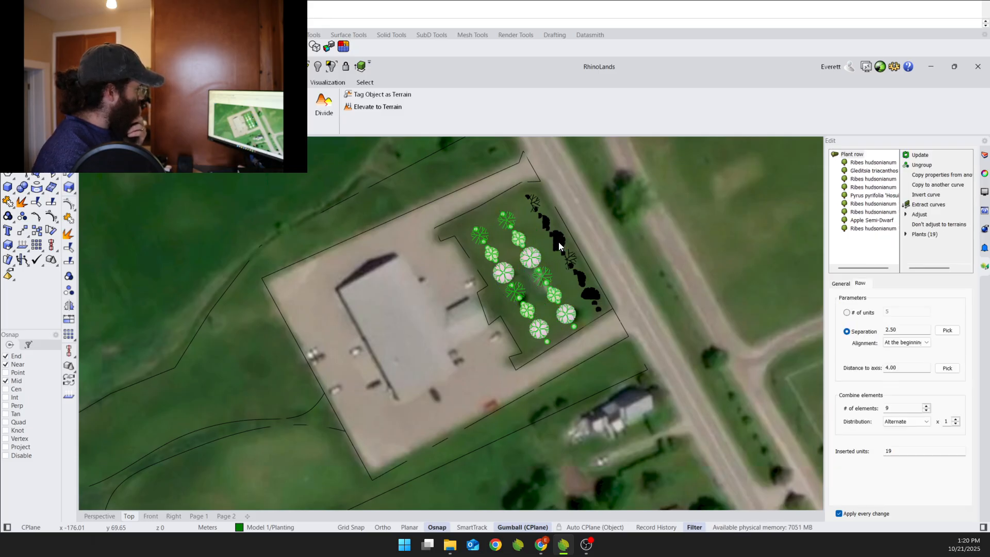
pyautogui.click(561, 246)
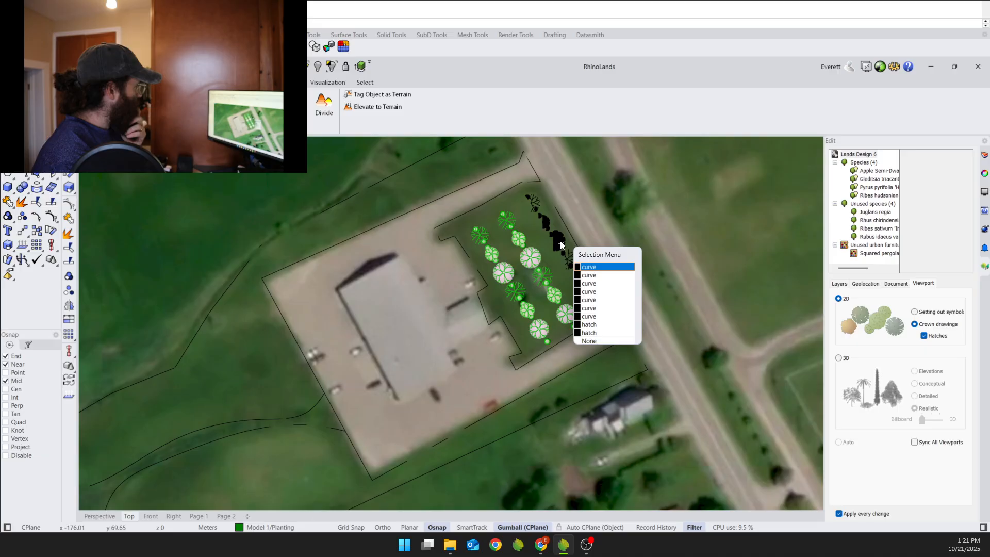
pyautogui.click(589, 283)
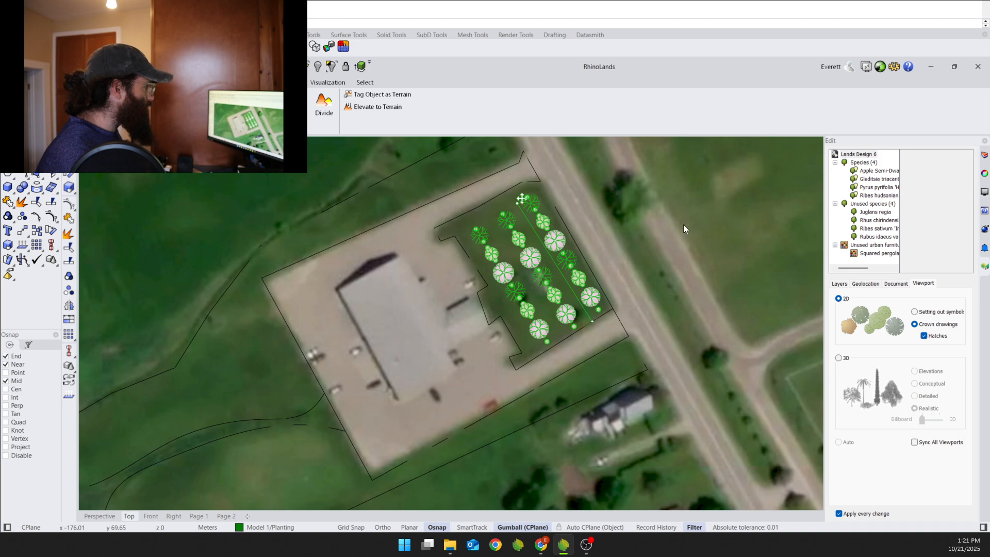
# Ungroup the plant row nearest the road and delete its upper Apple Semi-Dwarf and the Gleditsia triacanthos near its middle.
pyautogui.click(567, 247)
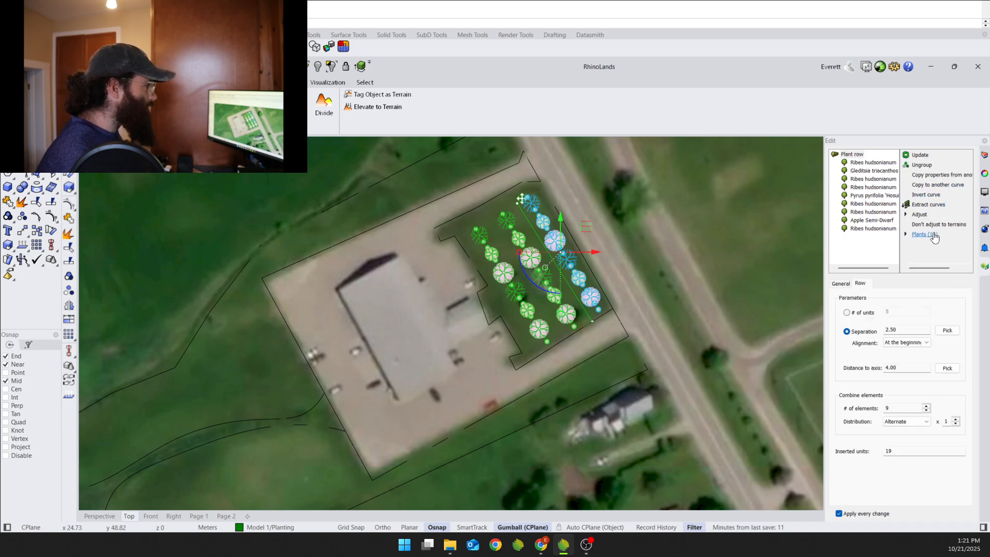
pyautogui.click(922, 166)
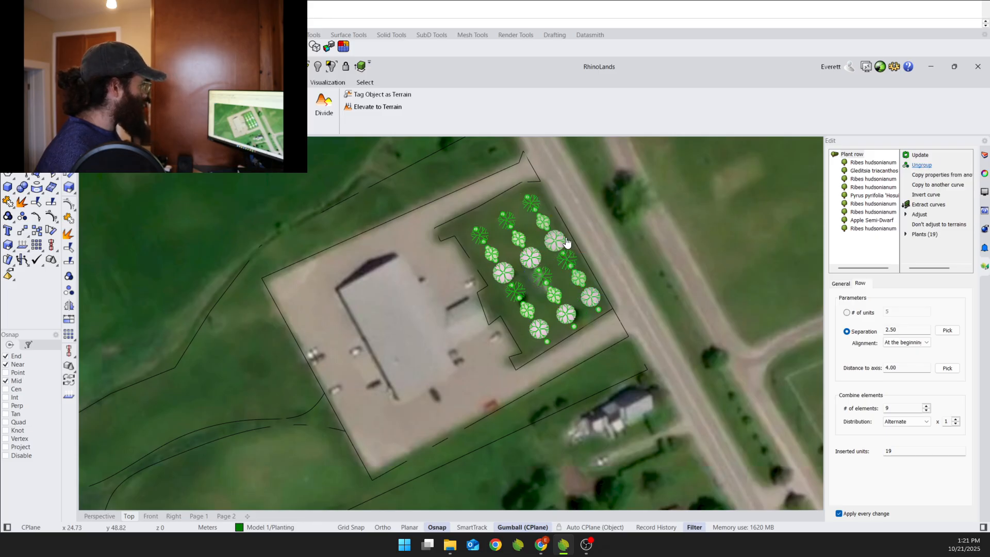
pyautogui.scroll(1, 576, 247)
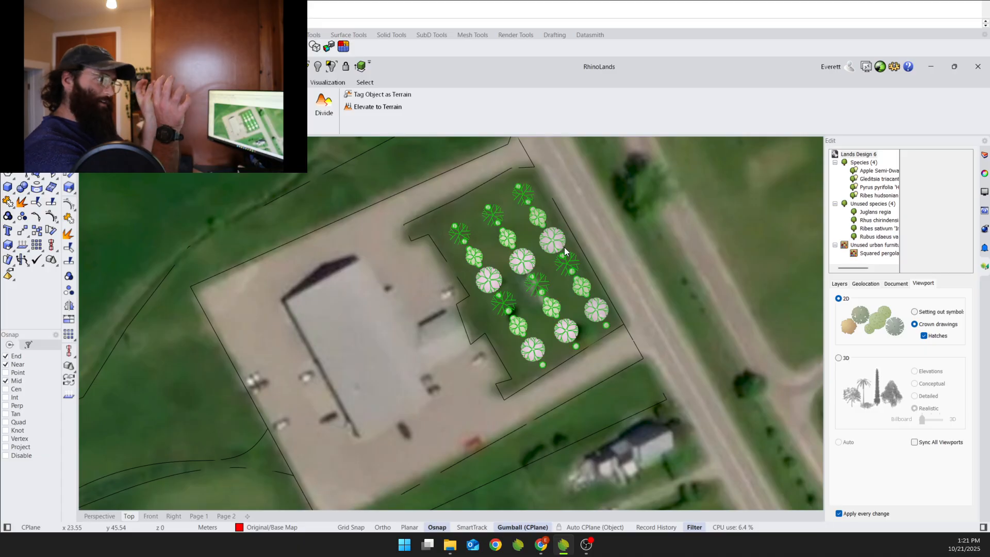
pyautogui.click(547, 247)
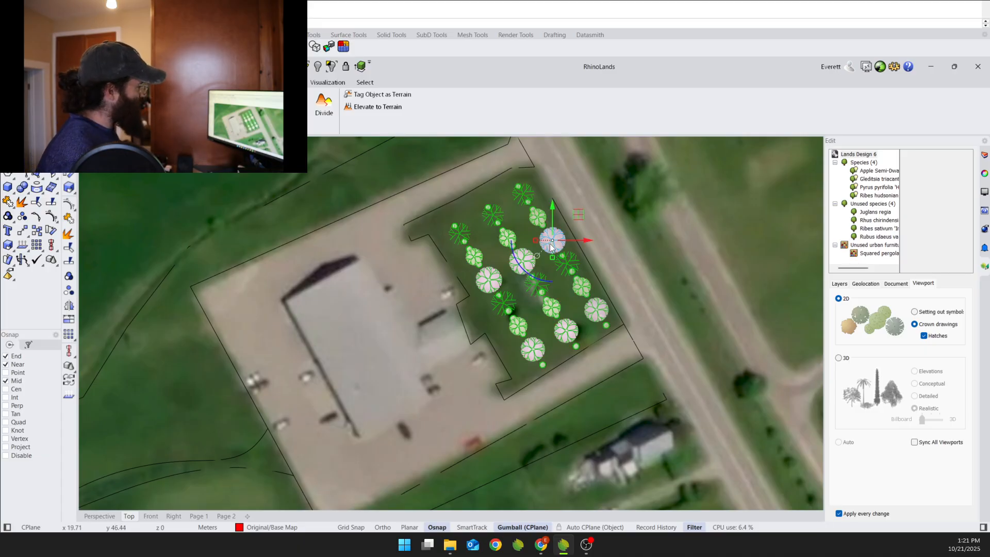
pyautogui.press('Delete')
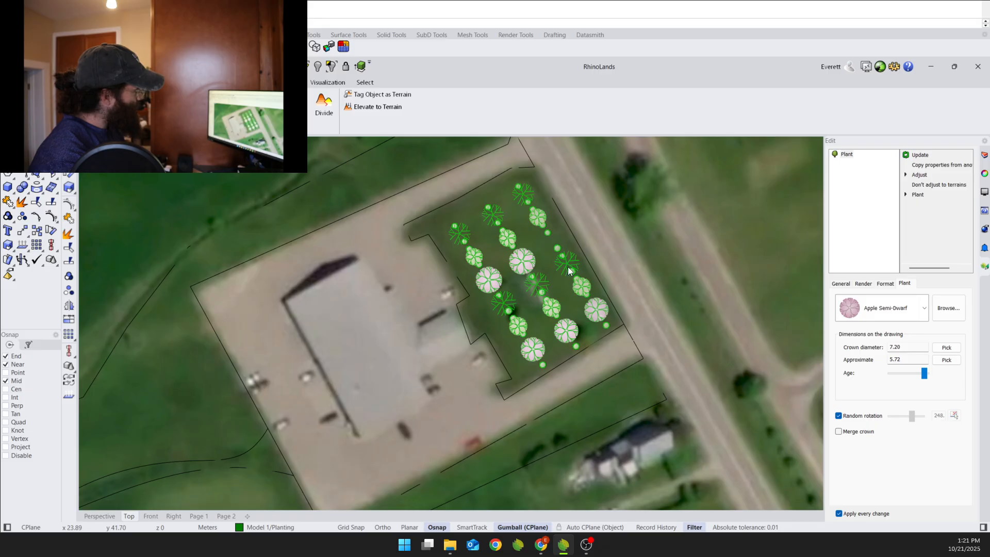
pyautogui.click(567, 266)
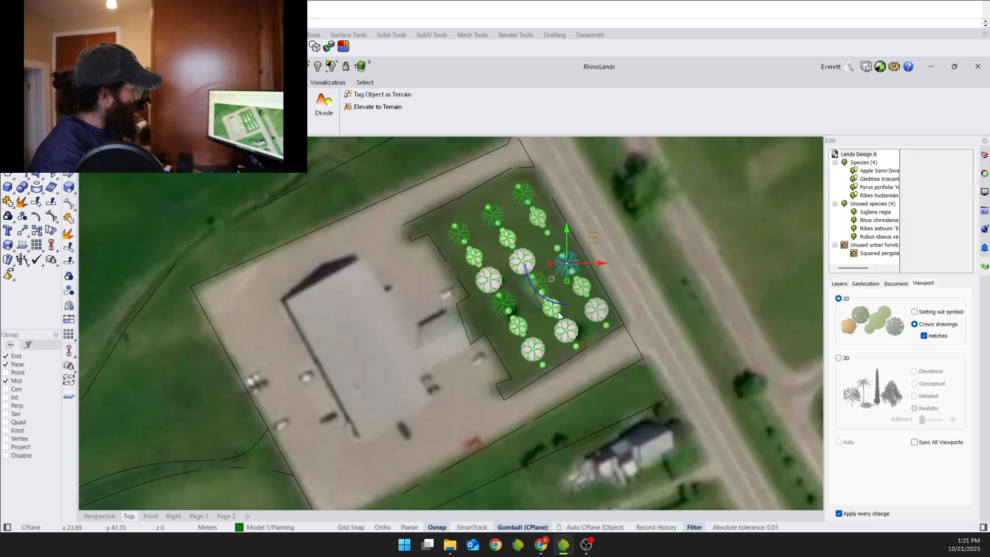
pyautogui.press('Delete')
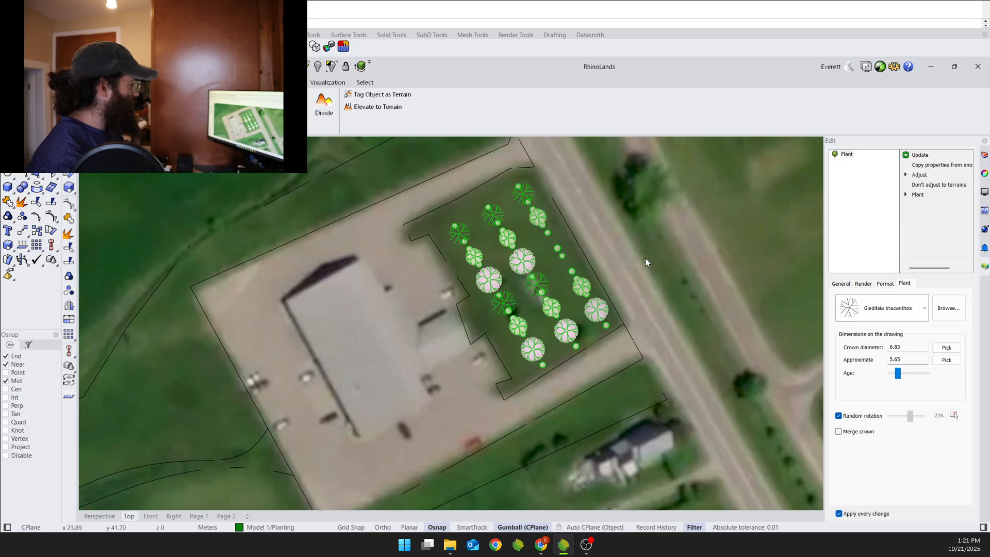
# Ungroup the middle plant row and delete its central Gleditsia triacanthos, upper Apple Semi-Dwarf, lower Pyrus pyrifolia 'Hosui' and two small shrubs between them.
pyautogui.click(531, 264)
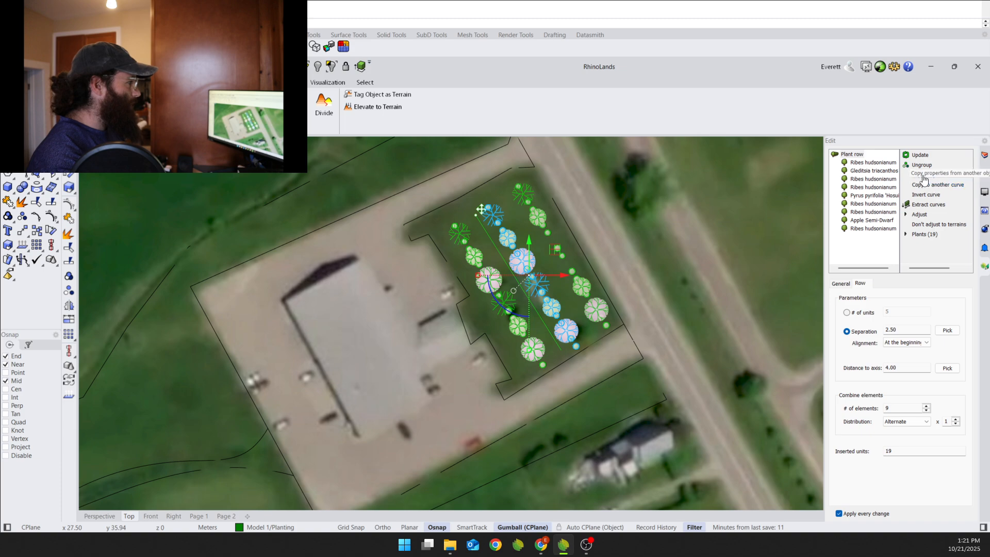
pyautogui.click(922, 165)
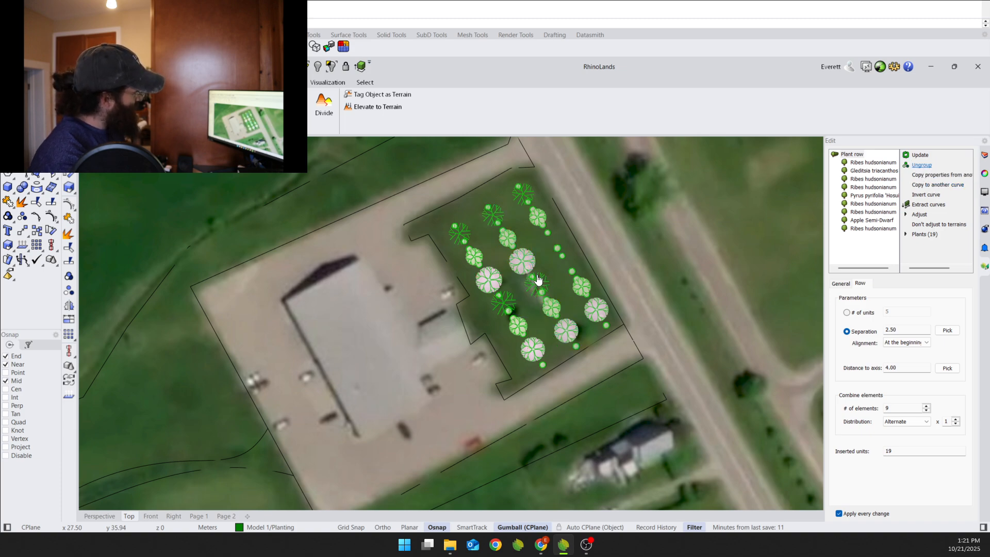
pyautogui.click(547, 297)
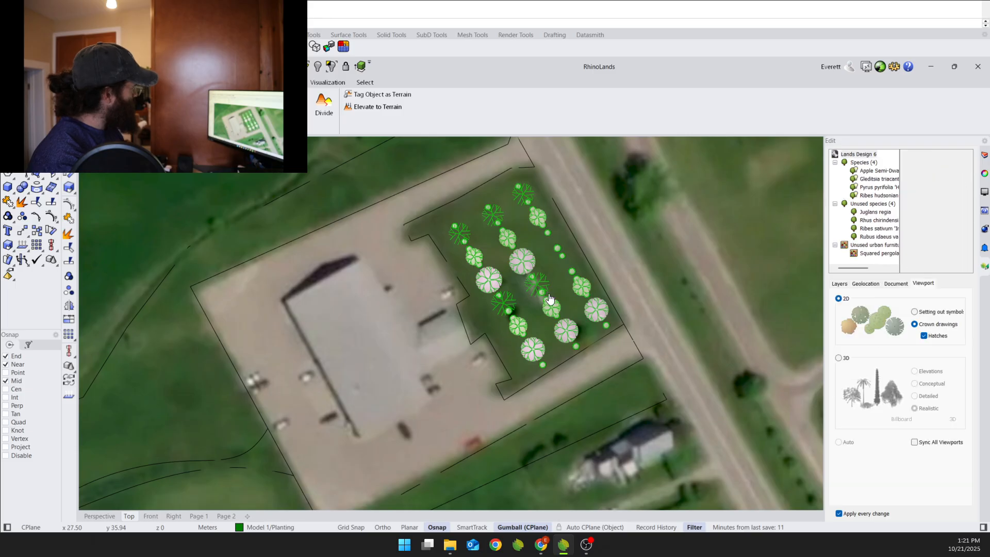
pyautogui.scroll(1, 545, 294)
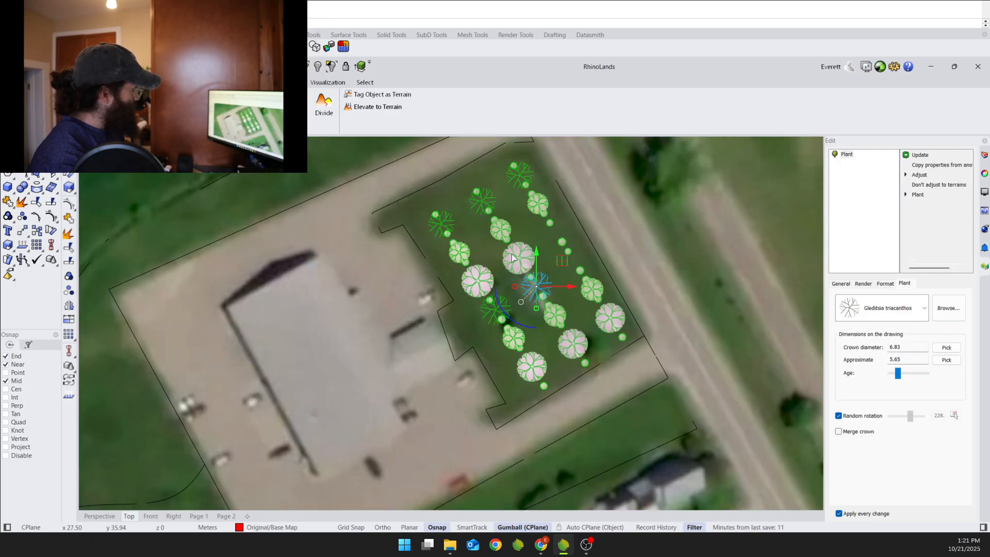
pyautogui.press('Delete')
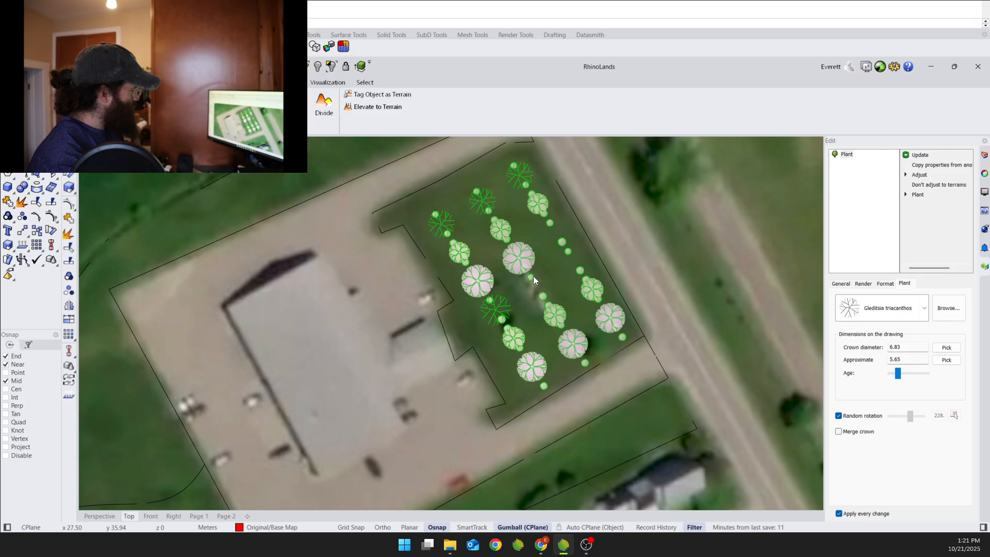
pyautogui.press('Delete')
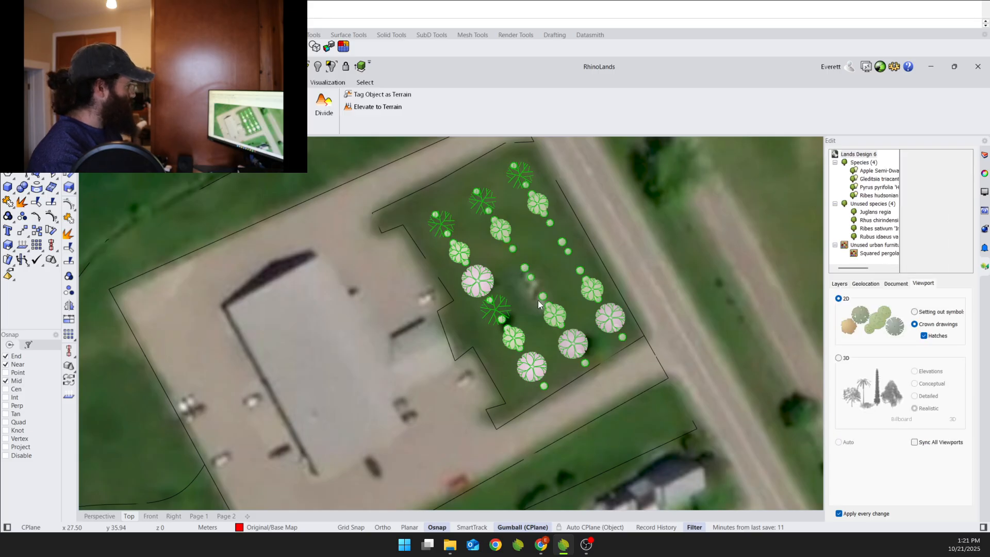
pyautogui.press('Delete')
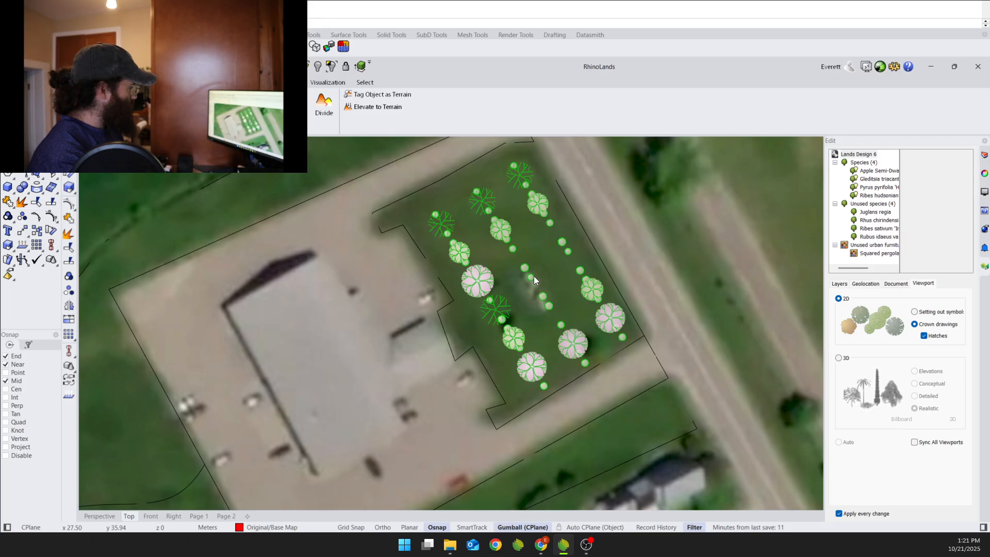
pyautogui.click(543, 296)
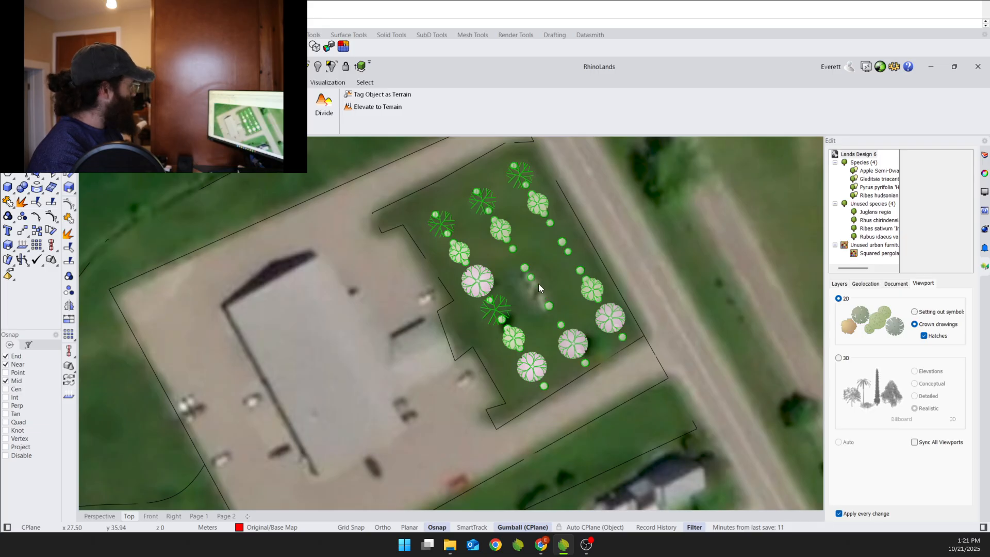
pyautogui.press('Delete')
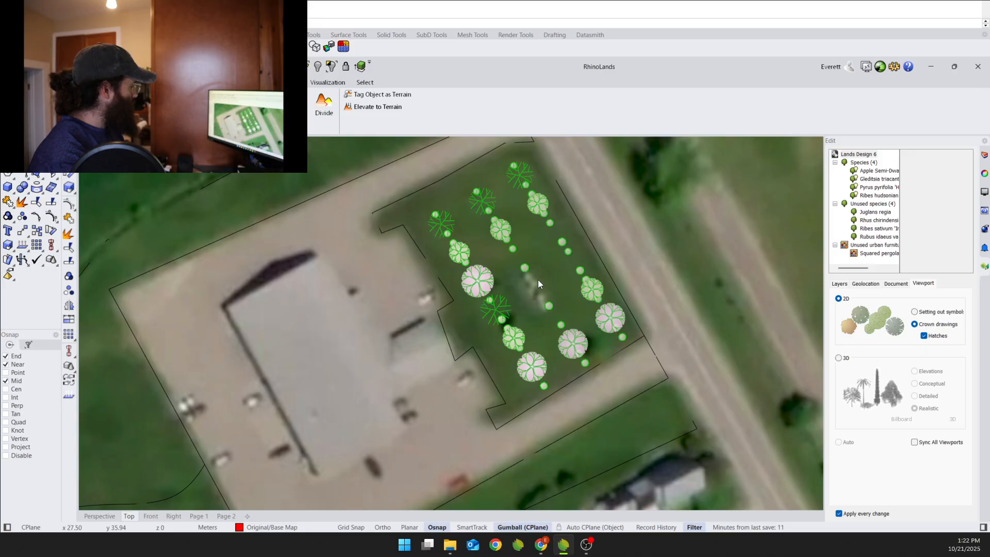
pyautogui.click(540, 280)
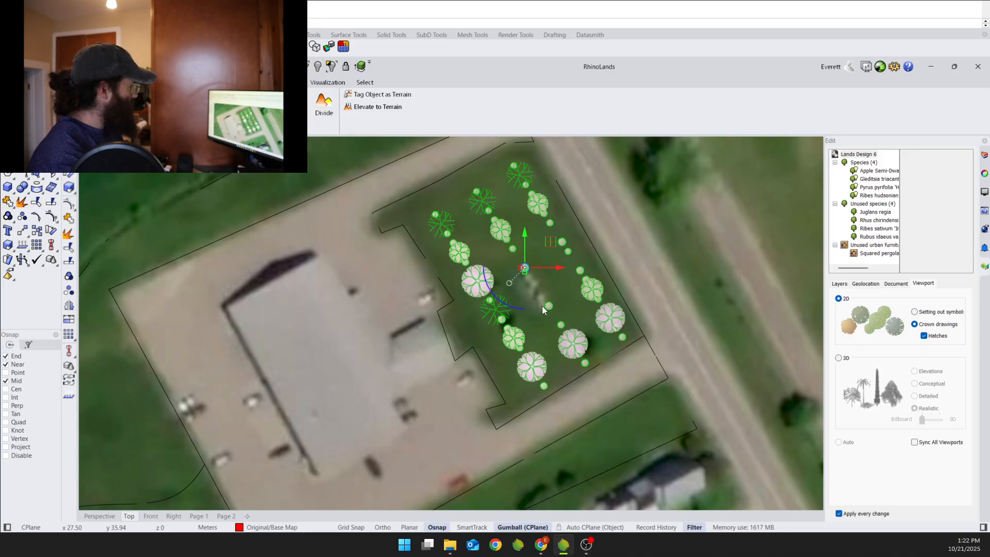
pyautogui.press('Delete')
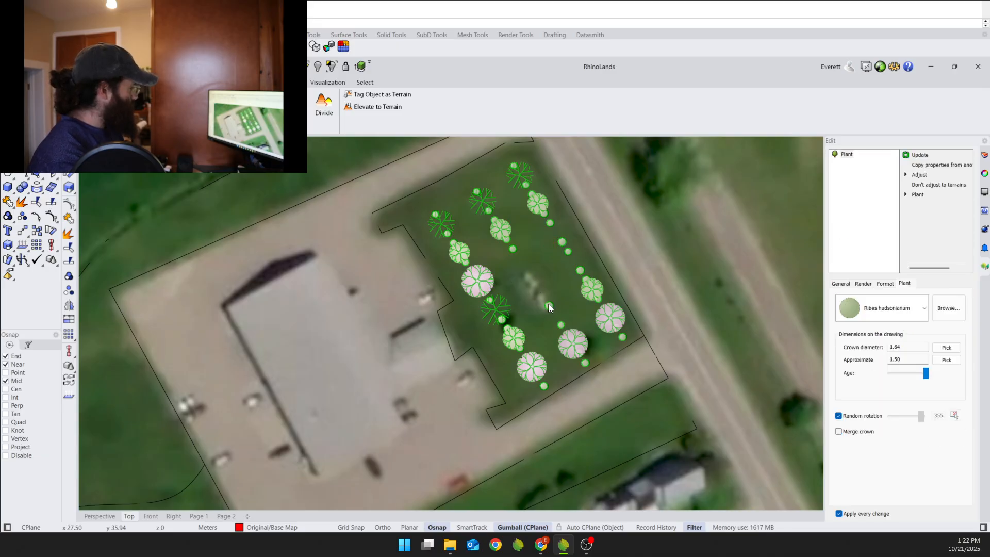
pyautogui.click(548, 306)
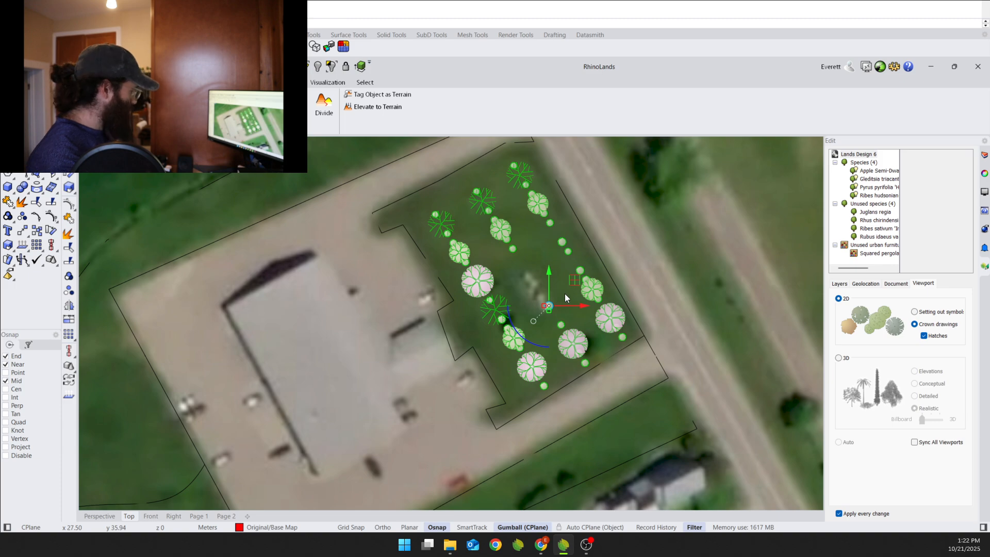
pyautogui.hotkey('ctrl', 'z')
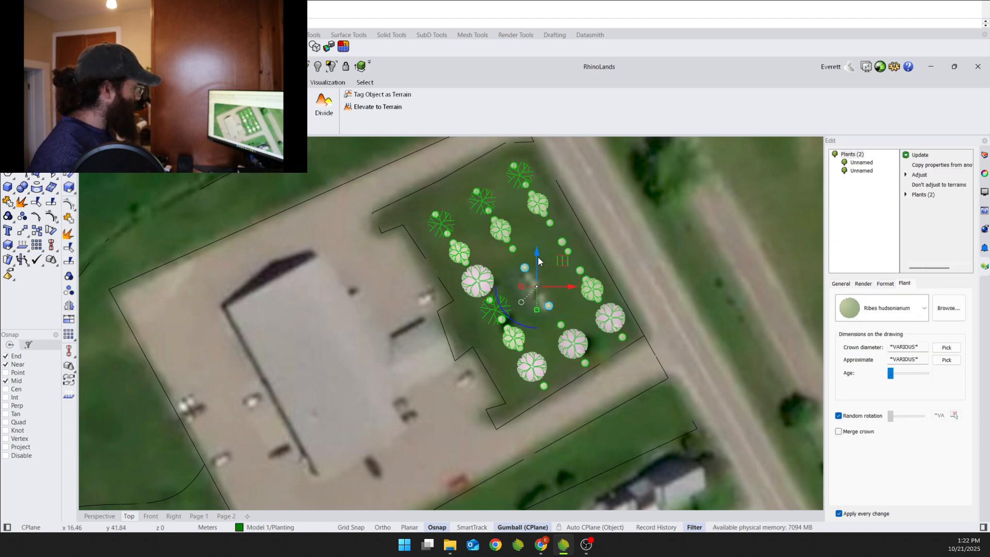
# Move the two Ribes hudsonianum shrubs bordering the middle row's gap close to the neighbouring shrubs at either end, widening the central opening.
pyautogui.moveTo(537, 254); pyautogui.dragTo(537, 250)
pyautogui.moveTo(563, 284); pyautogui.dragTo(553, 297)
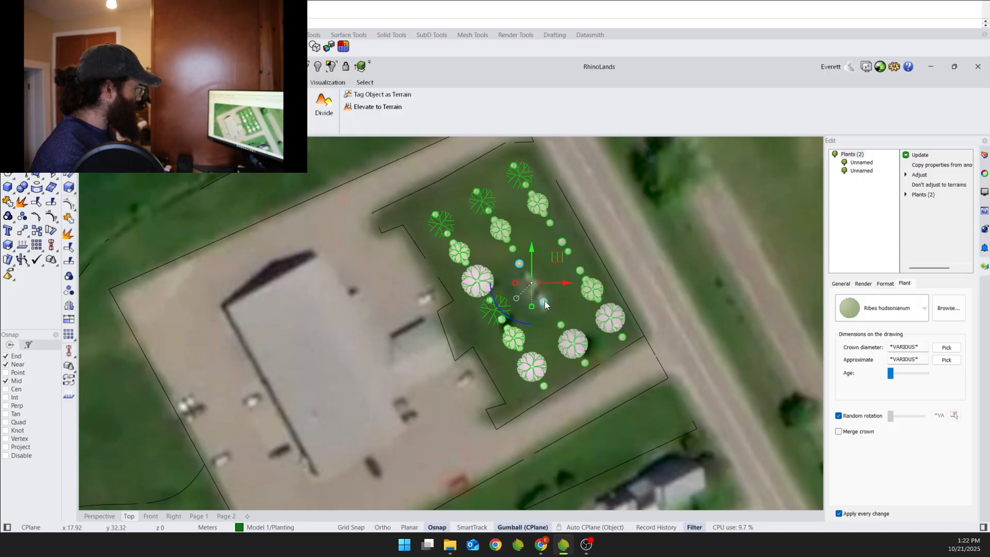
pyautogui.click(544, 302)
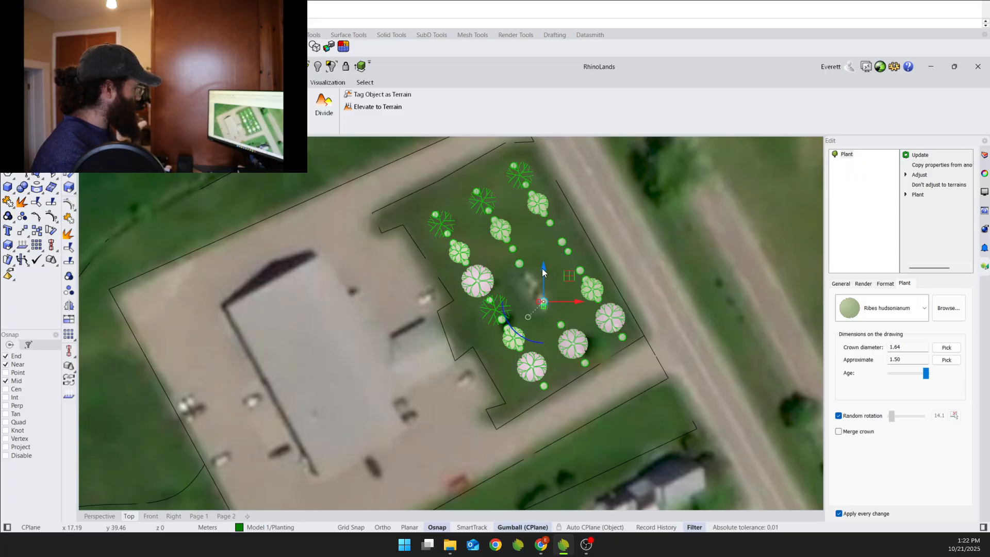
pyautogui.moveTo(542, 272); pyautogui.dragTo(543, 281)
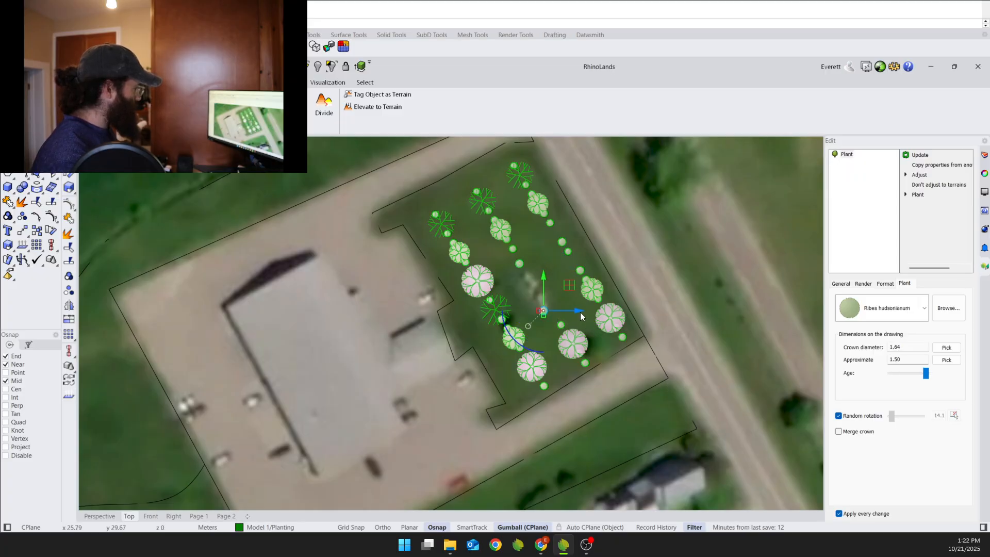
pyautogui.moveTo(581, 312); pyautogui.dragTo(586, 311)
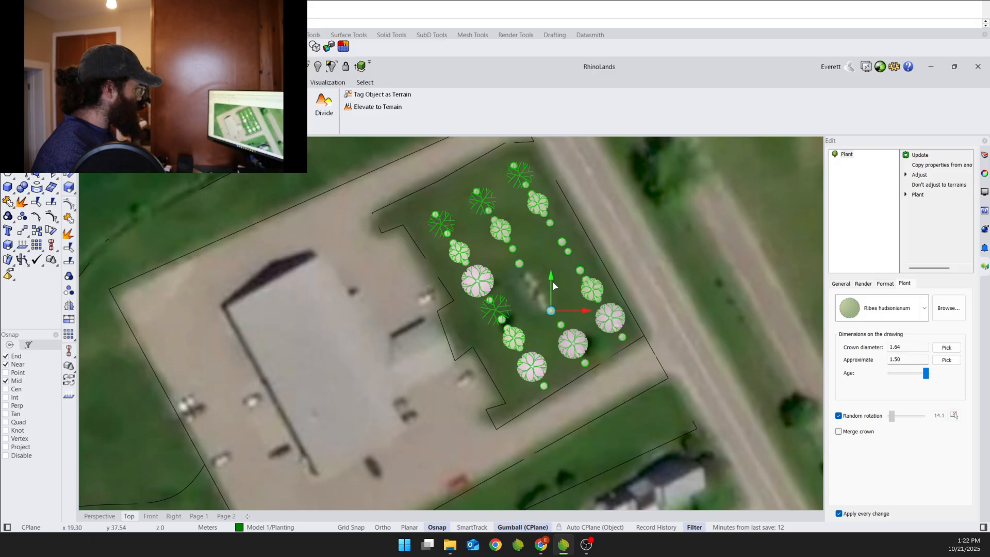
pyautogui.moveTo(551, 277); pyautogui.dragTo(553, 282)
pyautogui.moveTo(583, 314); pyautogui.dragTo(587, 314)
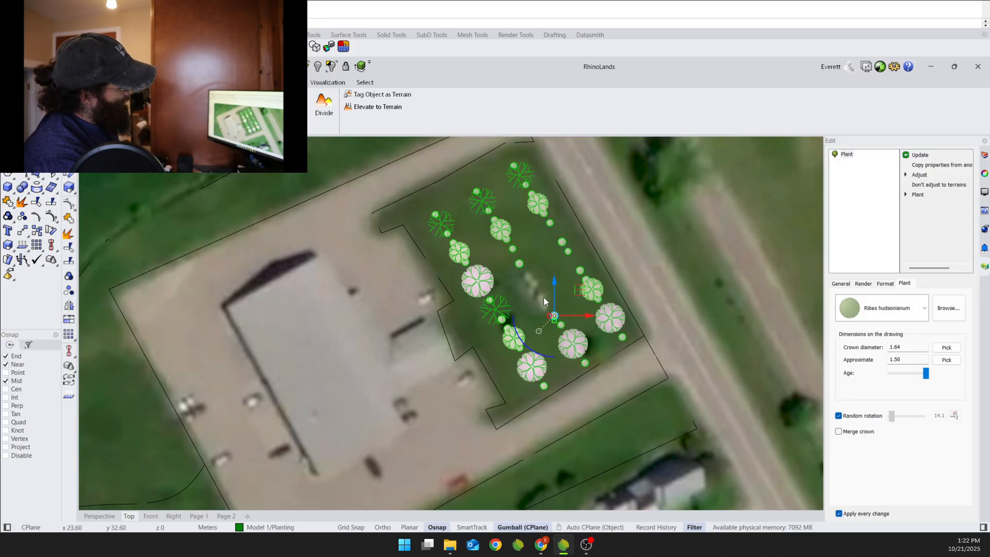
# Delete the lower Pyrus pyrifolia 'Hosui' from the ungrouped row nearest the road and clear the selection.
pyautogui.click(596, 285)
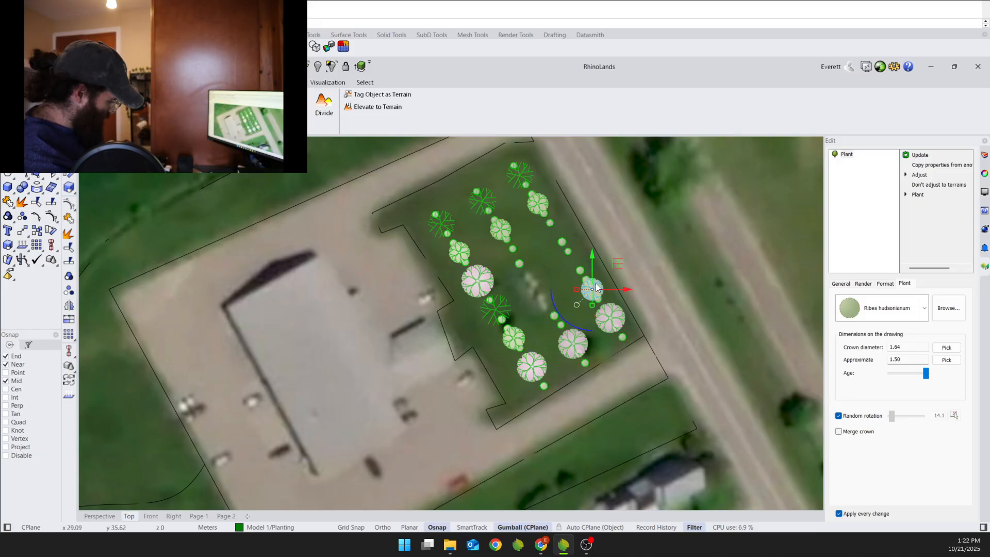
pyautogui.press('Delete')
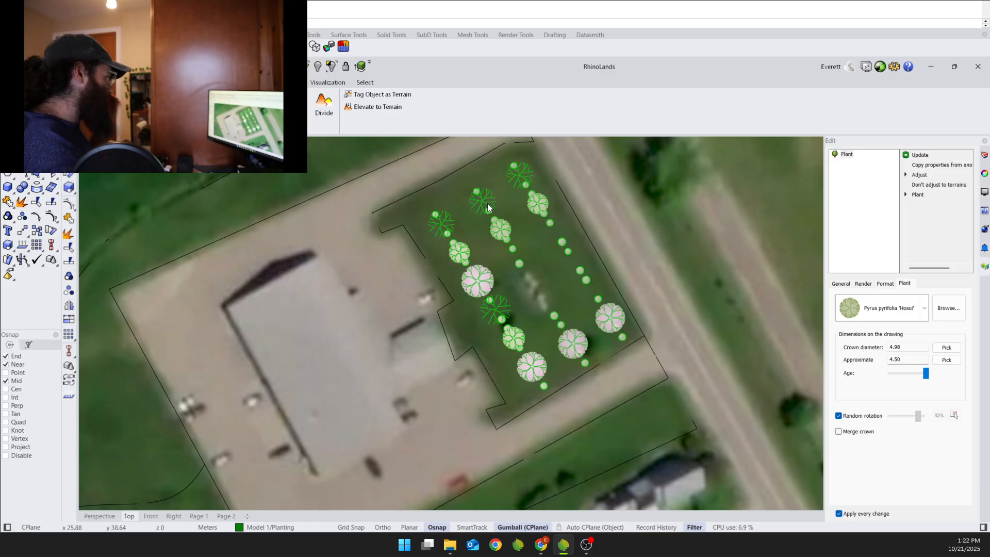
pyautogui.press('Escape')
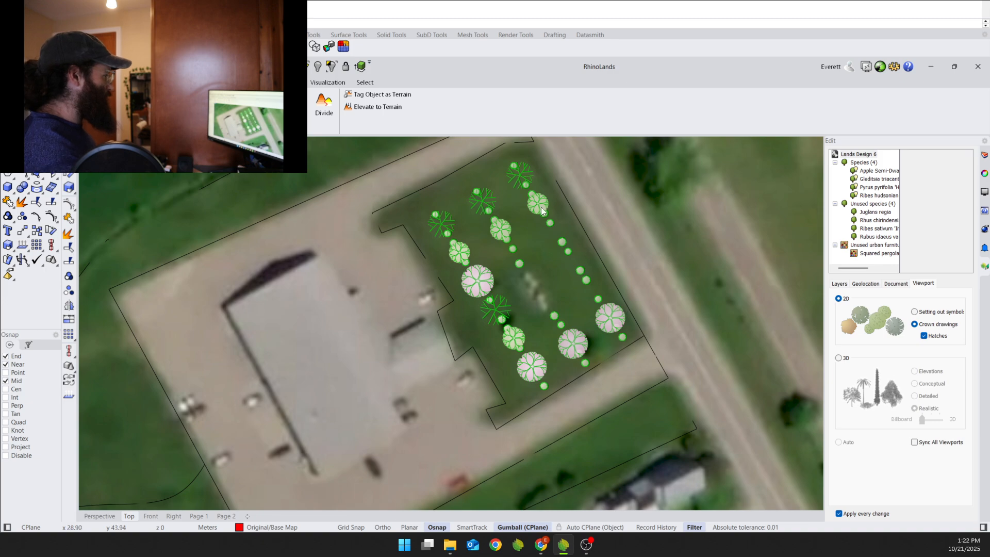
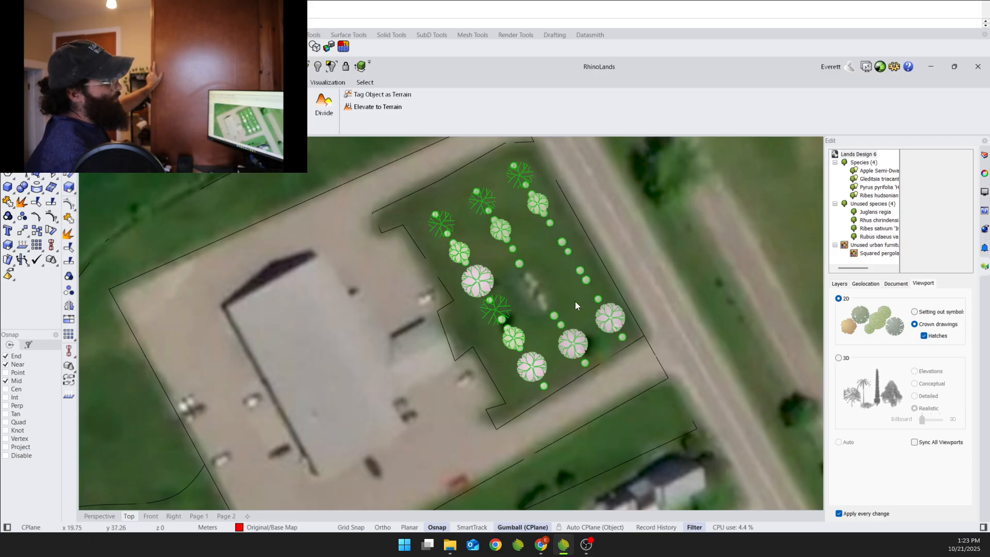
# Copy the plant row nearest the building, rotate the copy roughly parallel to the property's southern boundary, and place it in the rear field's southwest corner.
pyautogui.scroll(-3, 590, 287)
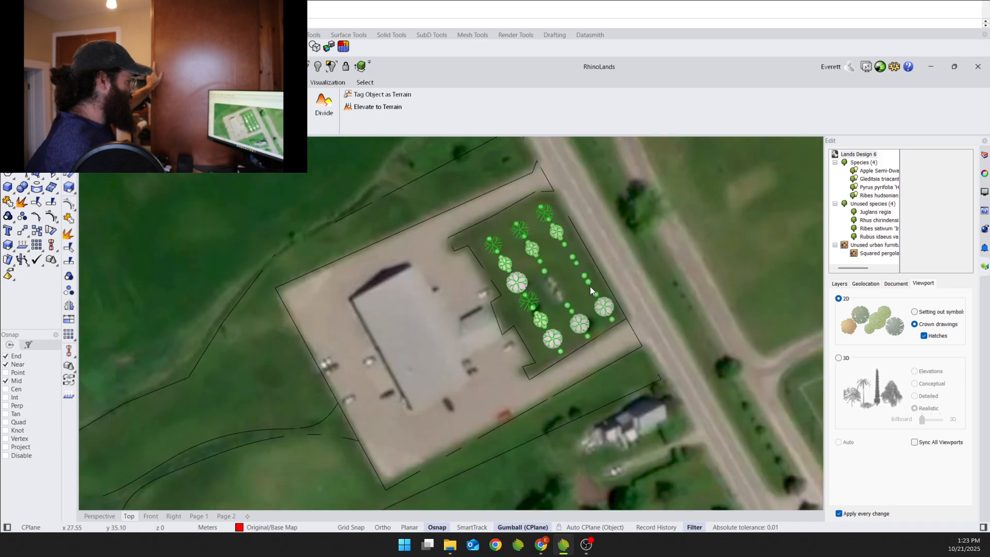
pyautogui.scroll(-1, 574, 287)
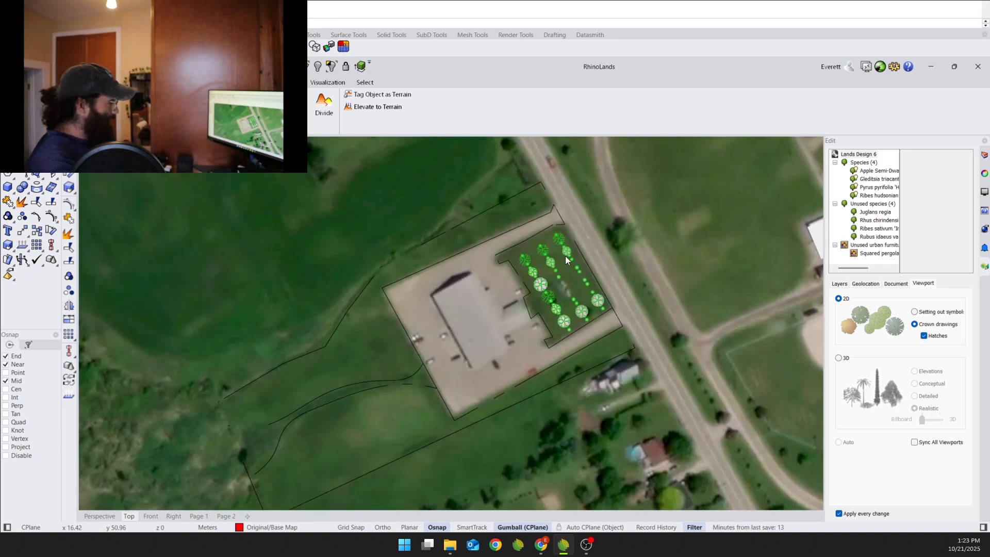
pyautogui.click(537, 287)
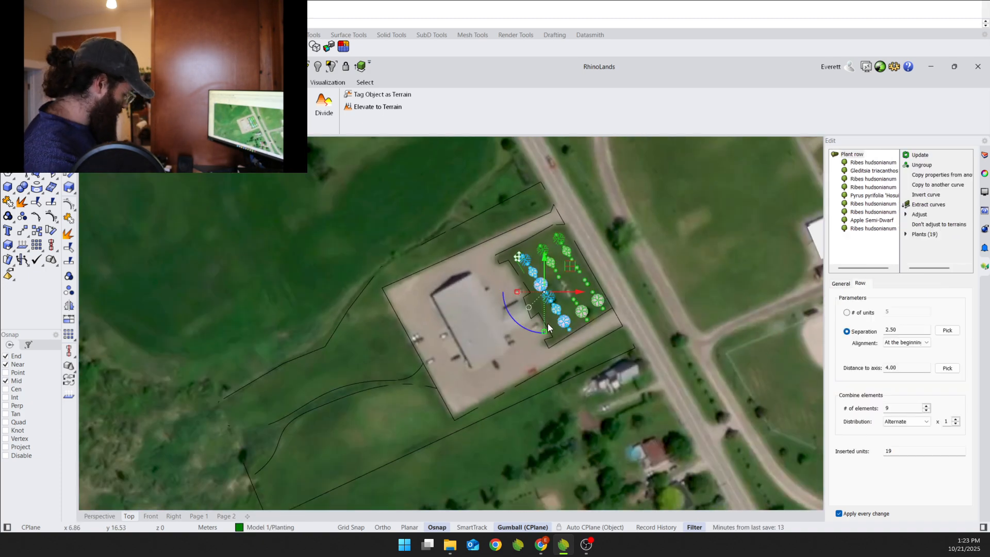
pyautogui.moveTo(548, 277); pyautogui.dragTo(564, 404)
pyautogui.moveTo(578, 345); pyautogui.dragTo(619, 346)
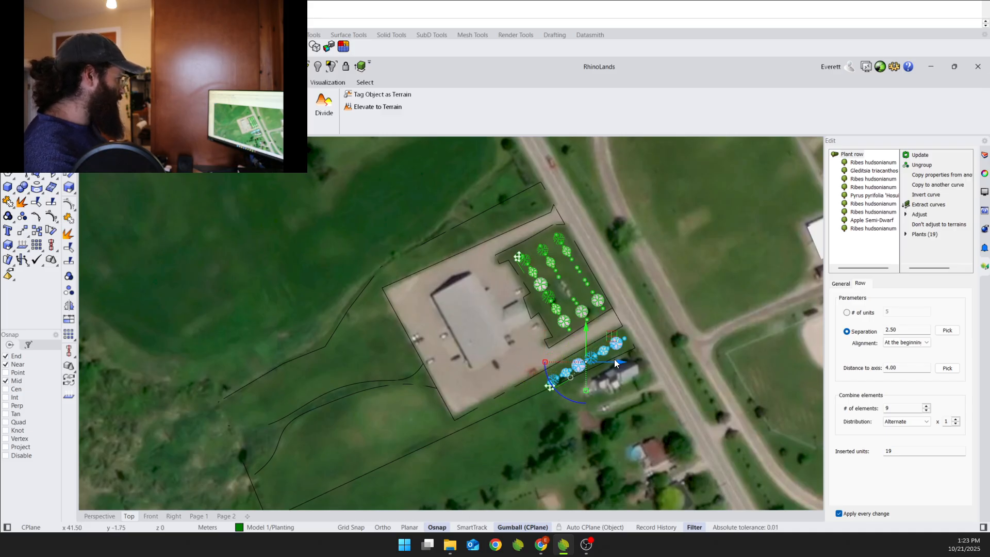
pyautogui.moveTo(608, 354); pyautogui.dragTo(330, 477)
pyautogui.scroll(-3, 428, 279)
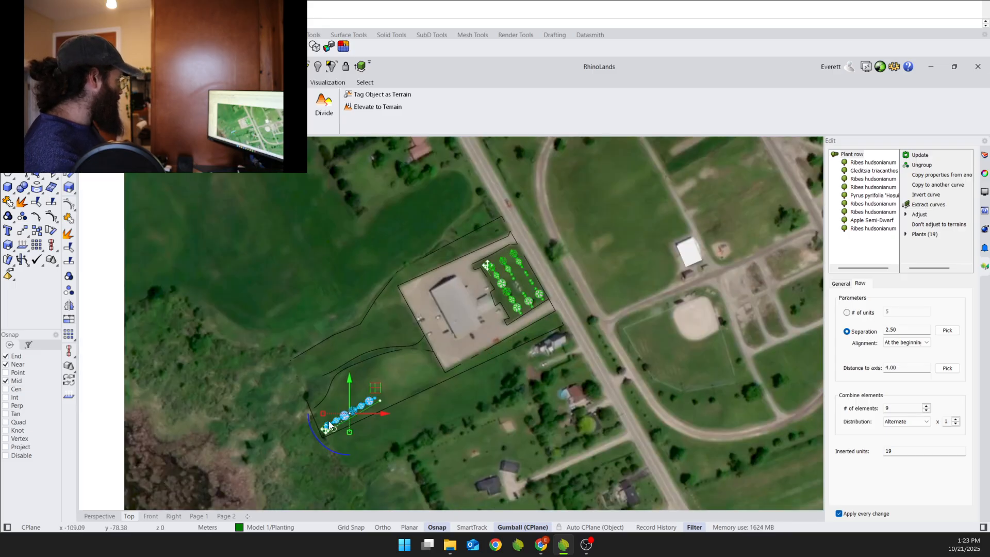
pyautogui.scroll(7, 329, 426)
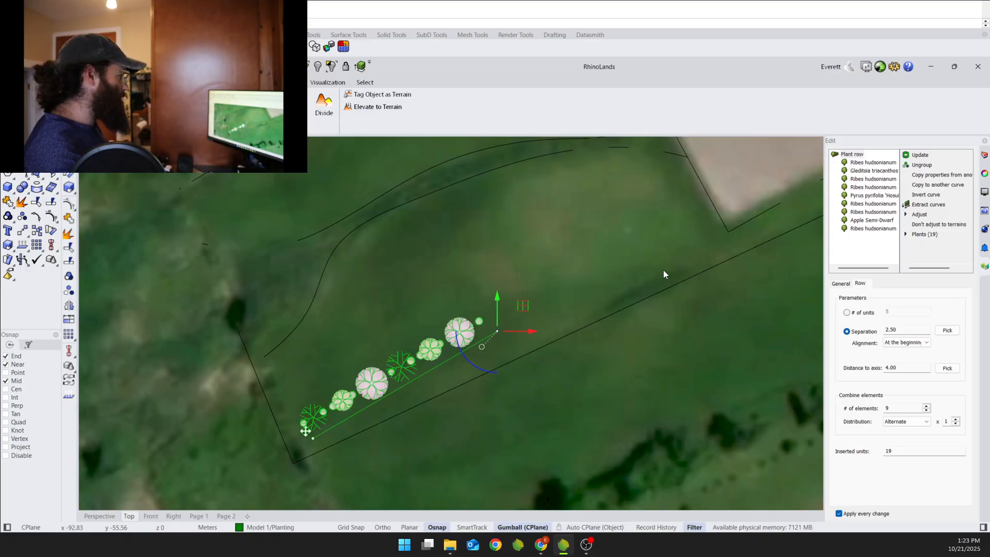
# Extend the rear field's southernmost plant row eastward along the property boundary and shift both its ends closer to the boundary line.
pyautogui.moveTo(497, 332); pyautogui.dragTo(664, 271)
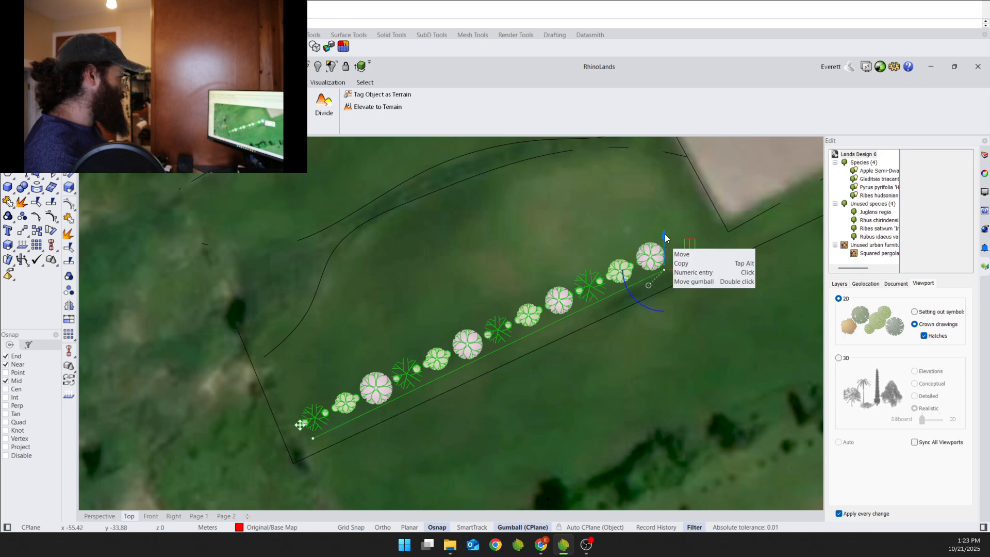
pyautogui.moveTo(695, 266); pyautogui.dragTo(705, 268)
pyautogui.moveTo(676, 237); pyautogui.dragTo(679, 248)
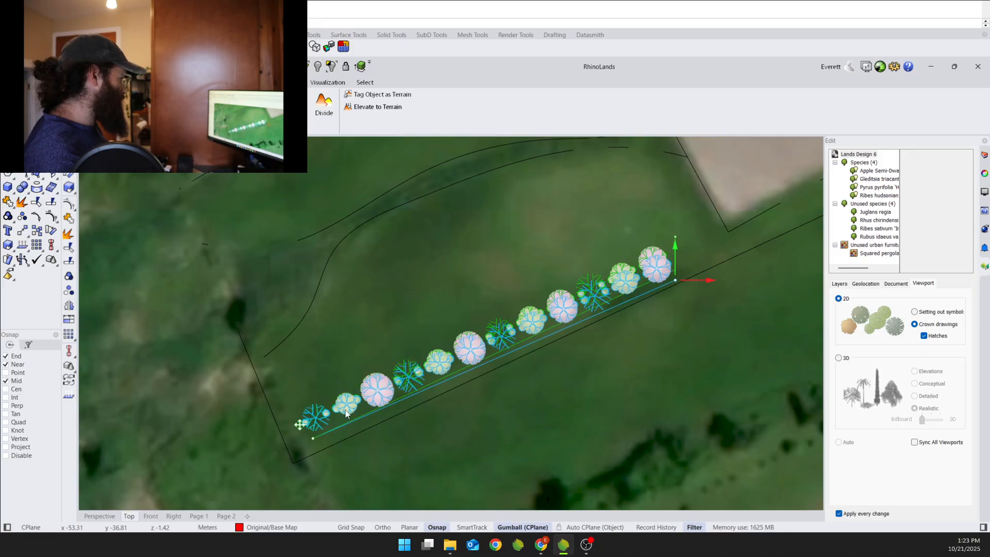
pyautogui.click(313, 439)
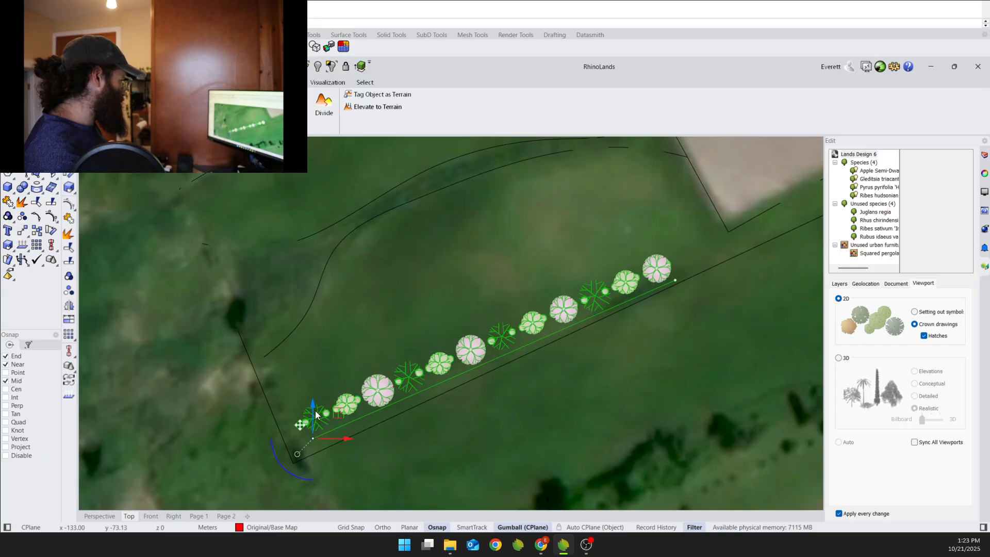
pyautogui.moveTo(316, 412); pyautogui.dragTo(316, 416)
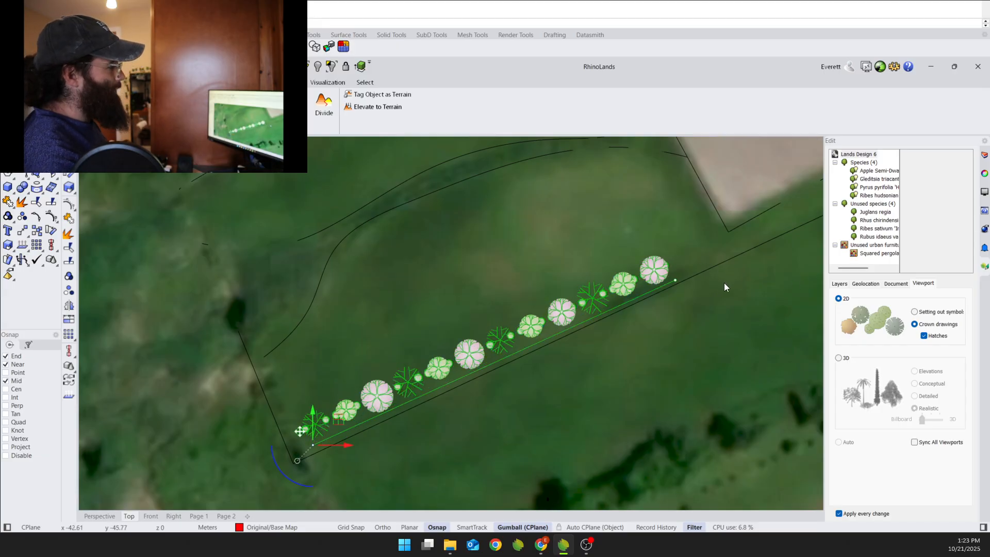
# Copy the southernmost plant row northward as a parallel second row and shift it slightly west to follow the field's edge.
pyautogui.scroll(-2, 724, 283)
pyautogui.scroll(-2, 733, 245)
pyautogui.scroll(-4, 648, 349)
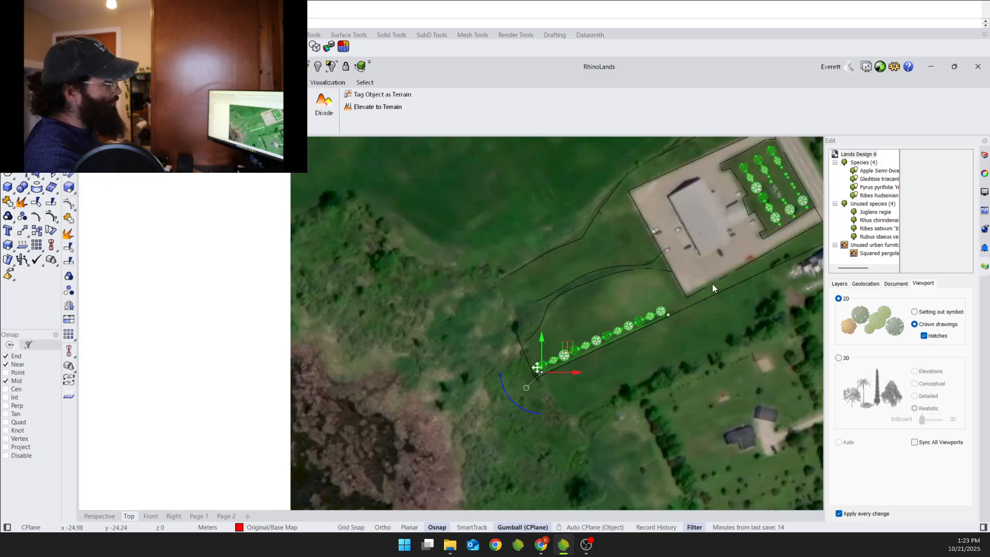
pyautogui.click(620, 333)
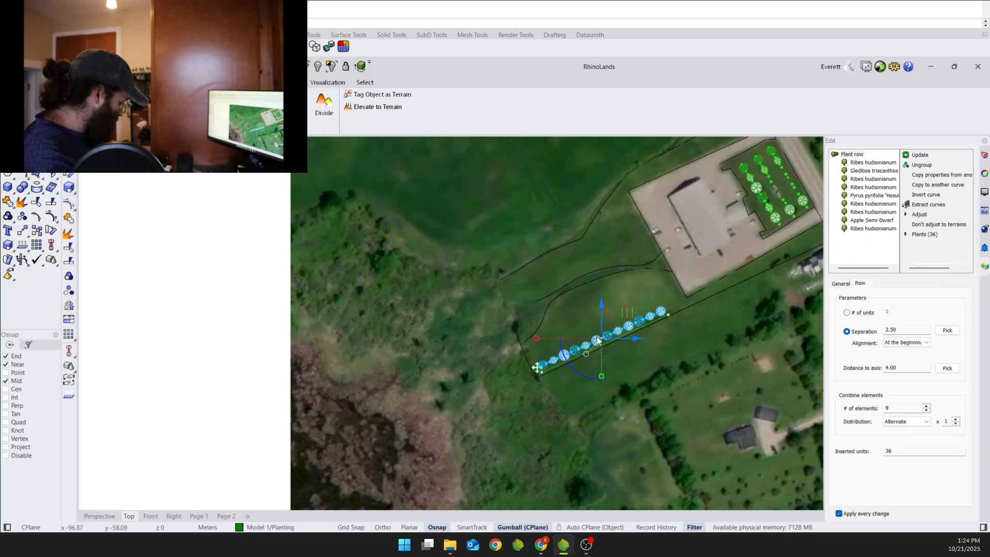
pyautogui.keyDown('alt'); pyautogui.moveTo(602, 305); pyautogui.dragTo(602, 296); pyautogui.keyUp('alt')
pyautogui.moveTo(636, 326); pyautogui.dragTo(631, 325)
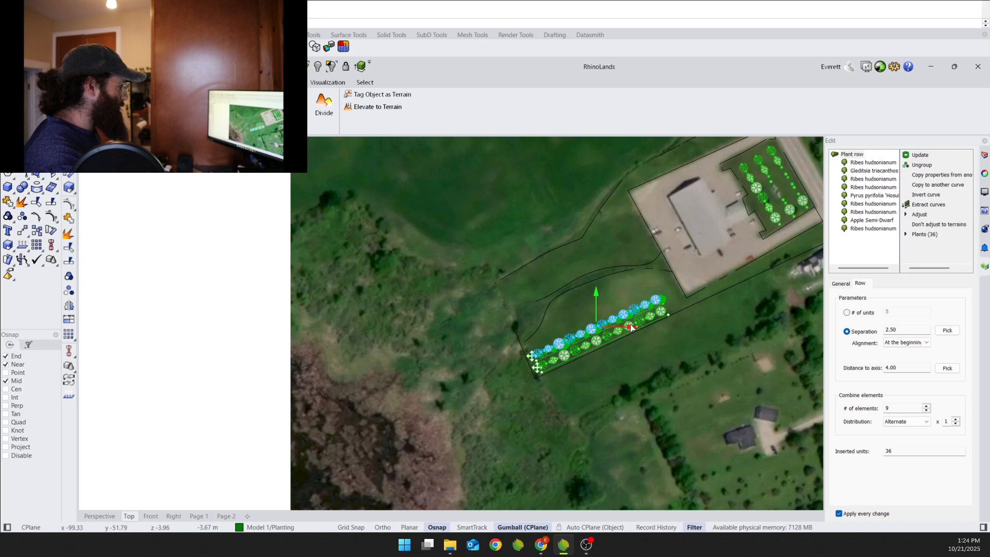
pyautogui.scroll(5, 581, 325)
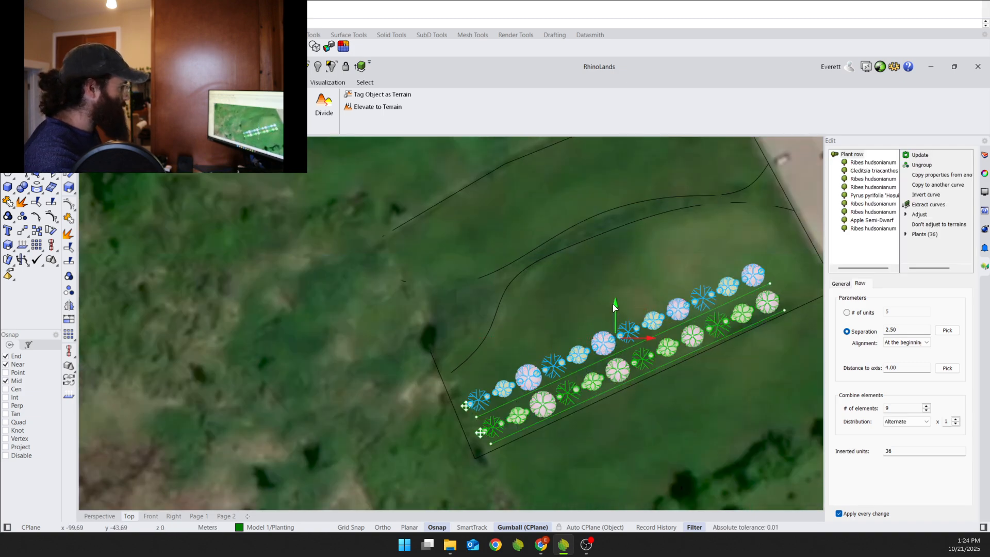
# Copy the row northward twice more, then pull the fourth row's west end inward to keep it inside the curved track.
pyautogui.keyDown('alt'); pyautogui.moveTo(615, 305); pyautogui.dragTo(607, 280); pyautogui.keyUp('alt')
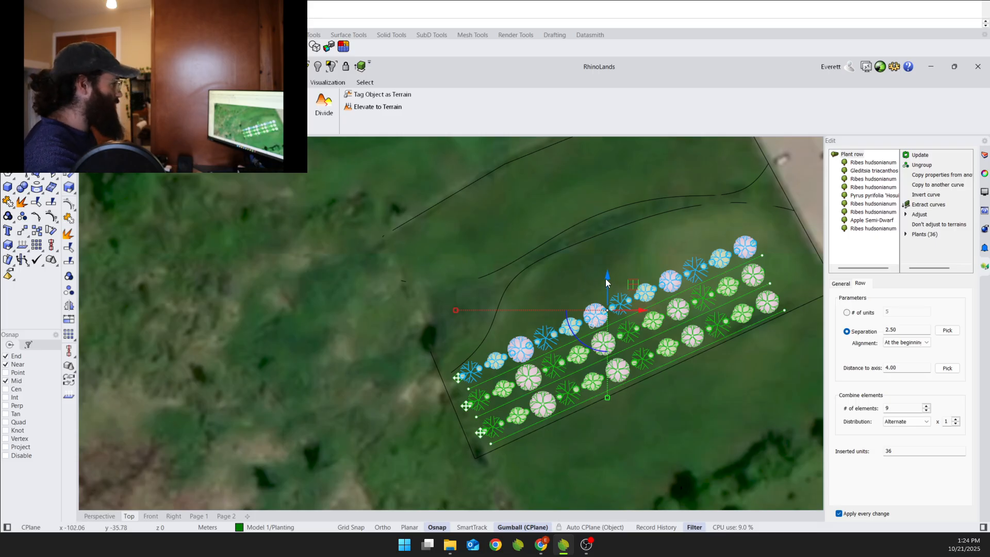
pyautogui.moveTo(606, 281); pyautogui.dragTo(609, 254)
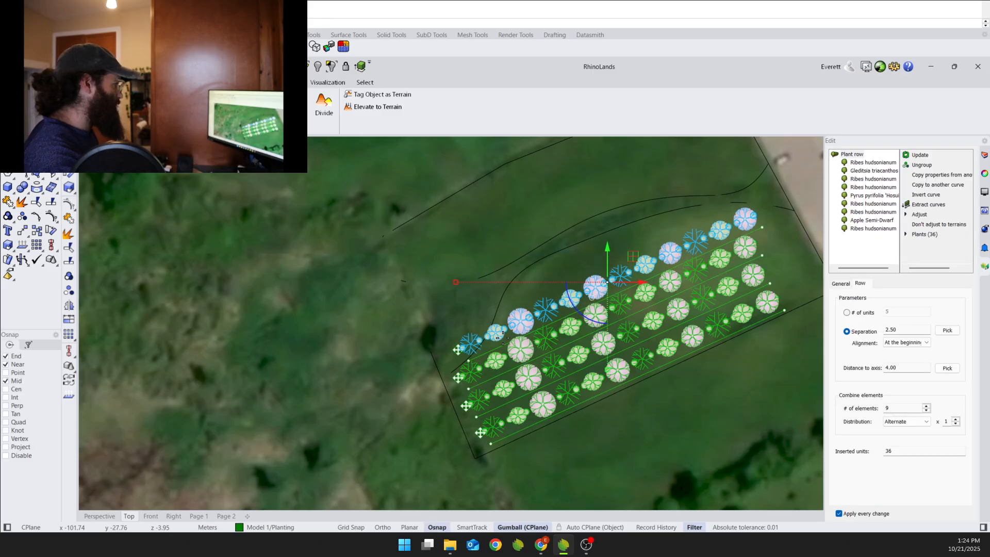
pyautogui.moveTo(469, 361); pyautogui.dragTo(520, 327)
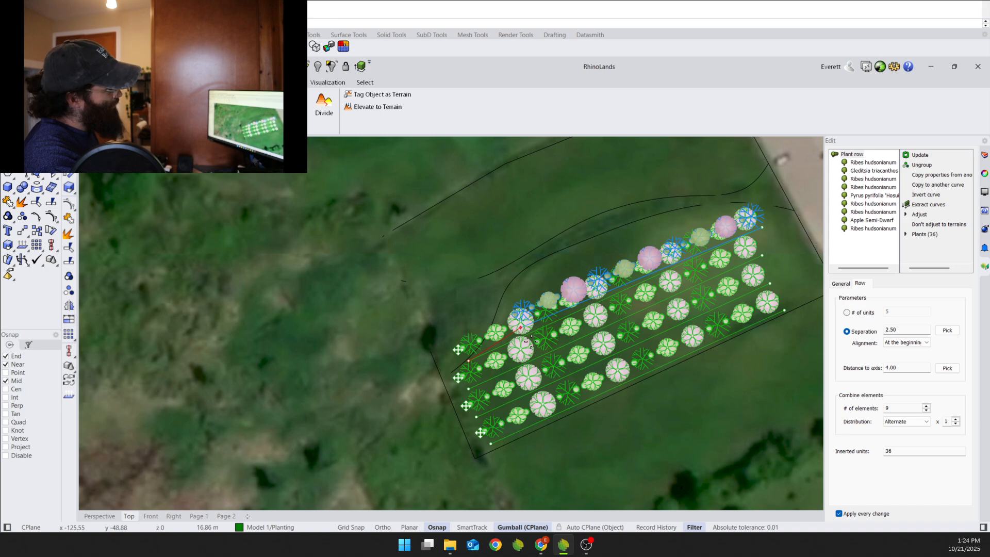
pyautogui.moveTo(553, 282); pyautogui.dragTo(521, 327)
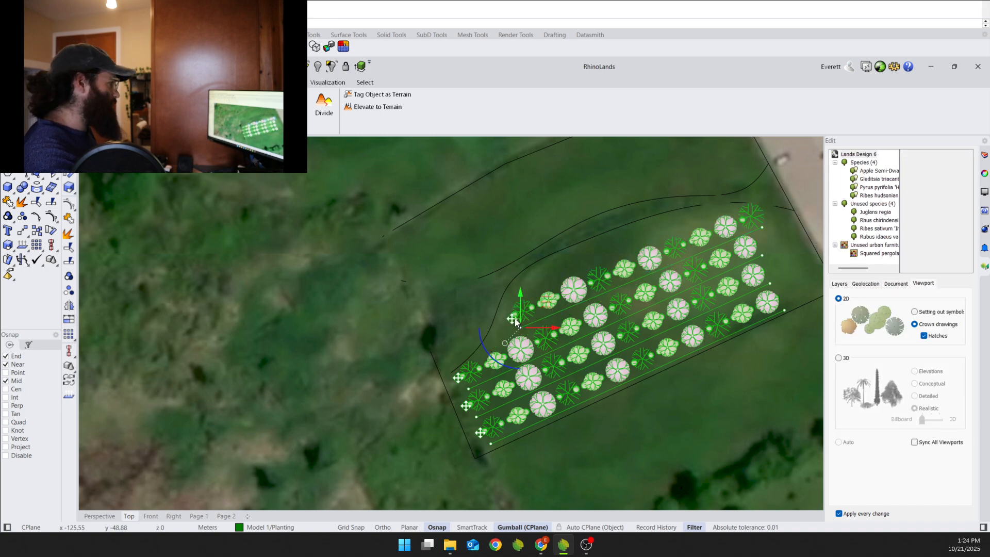
# Copy the third row to the north side of the curved track, shift it west, and add a parallel copy above it.
pyautogui.click(617, 310)
pyautogui.scroll(-2, 579, 454)
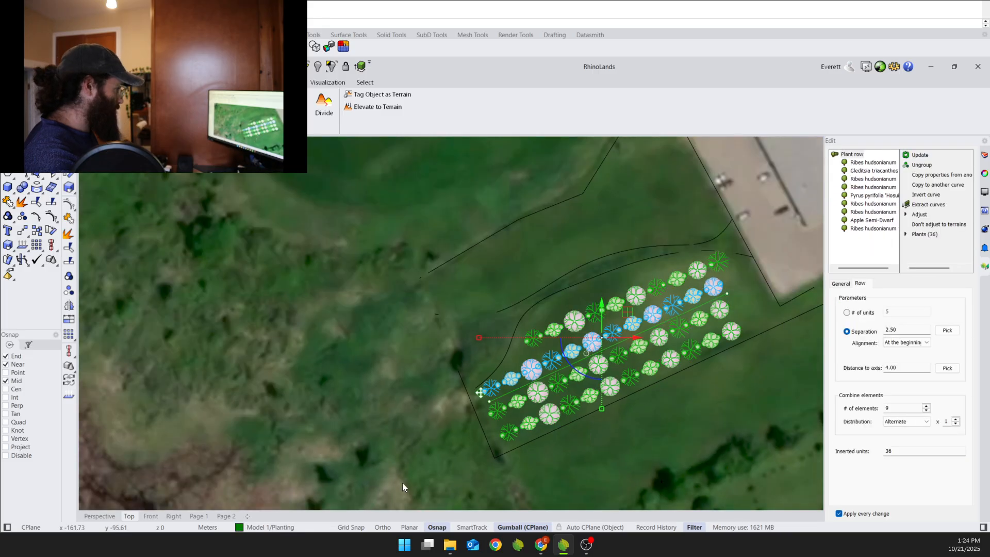
pyautogui.moveTo(601, 309); pyautogui.dragTo(586, 217)
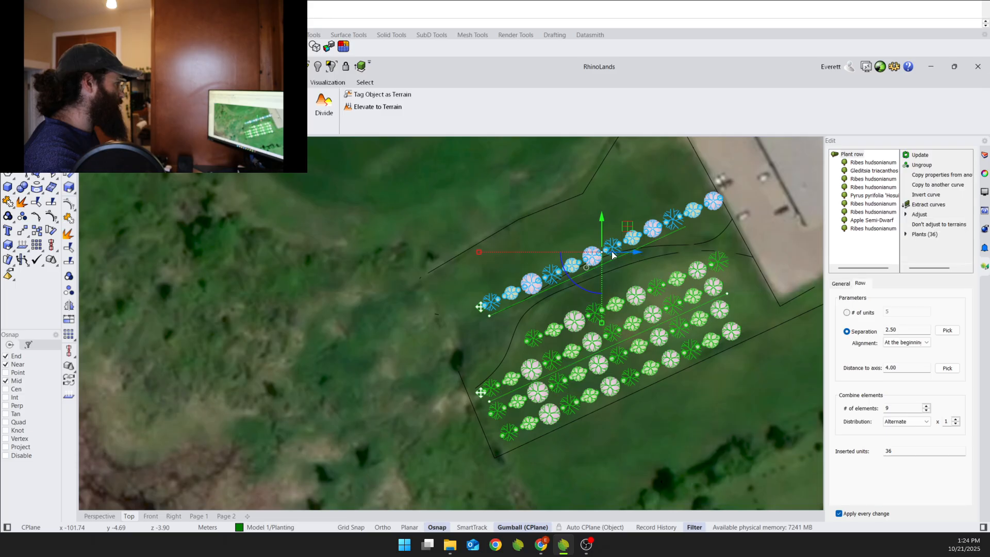
pyautogui.moveTo(635, 255); pyautogui.dragTo(602, 256)
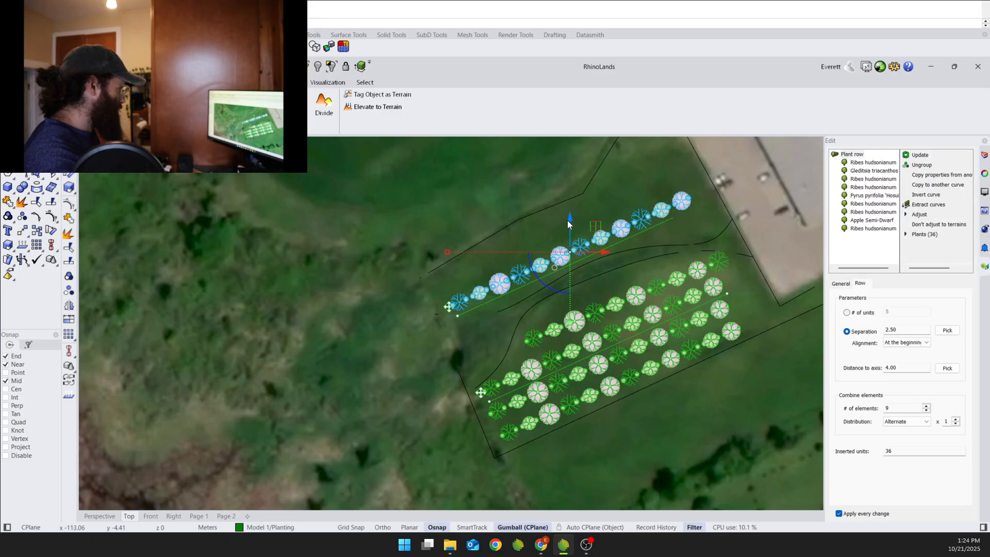
pyautogui.moveTo(571, 220); pyautogui.dragTo(594, 230)
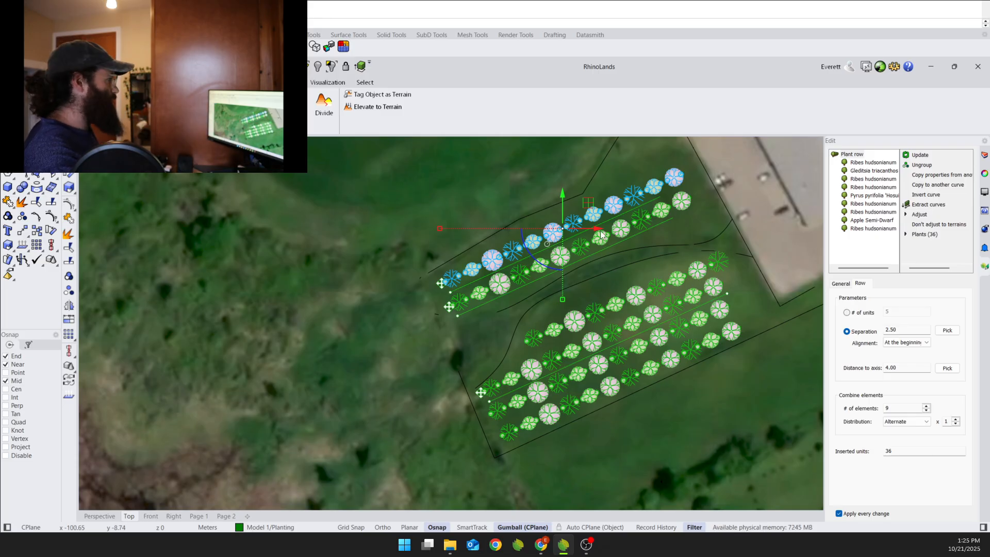
pyautogui.moveTo(596, 228); pyautogui.dragTo(592, 227)
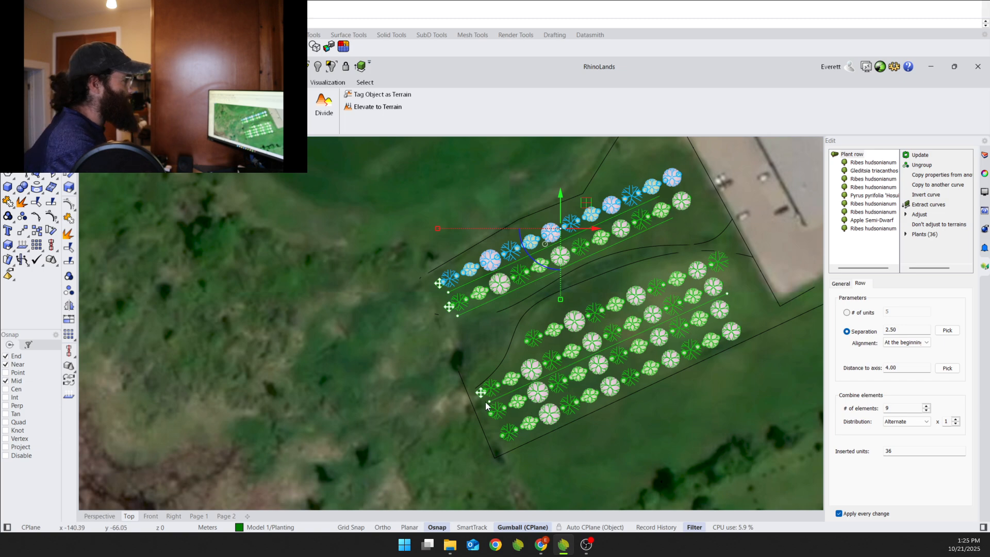
# Copy the northernmost plant row once more toward the property's northern boundary.
pyautogui.scroll(-2, 480, 402)
pyautogui.scroll(3, 590, 228)
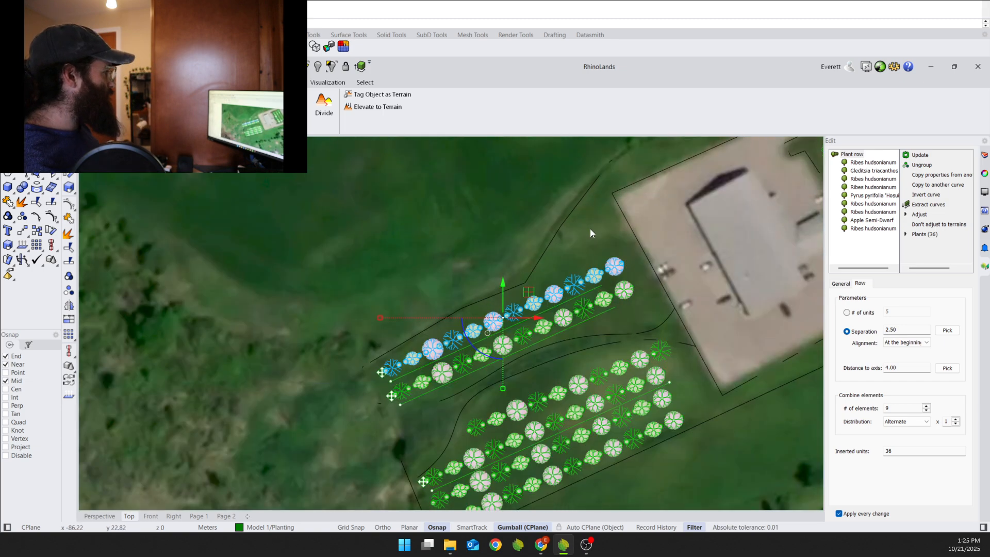
pyautogui.moveTo(458, 334); pyautogui.dragTo(458, 288)
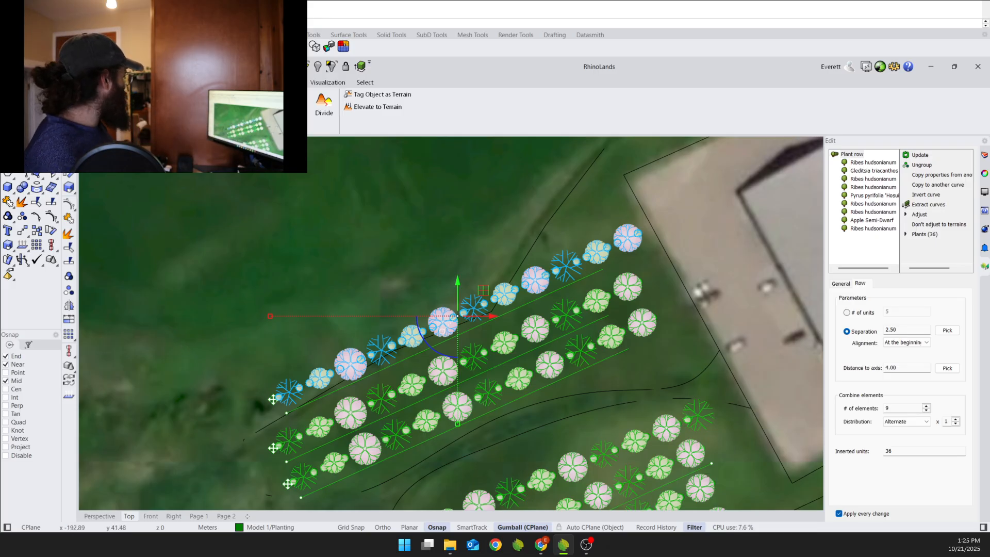
# In wireframe display, shorten the new northernmost row from both ends to fit inside the boundary's corner, then restore the rendered display.
pyautogui.click(102, 144)
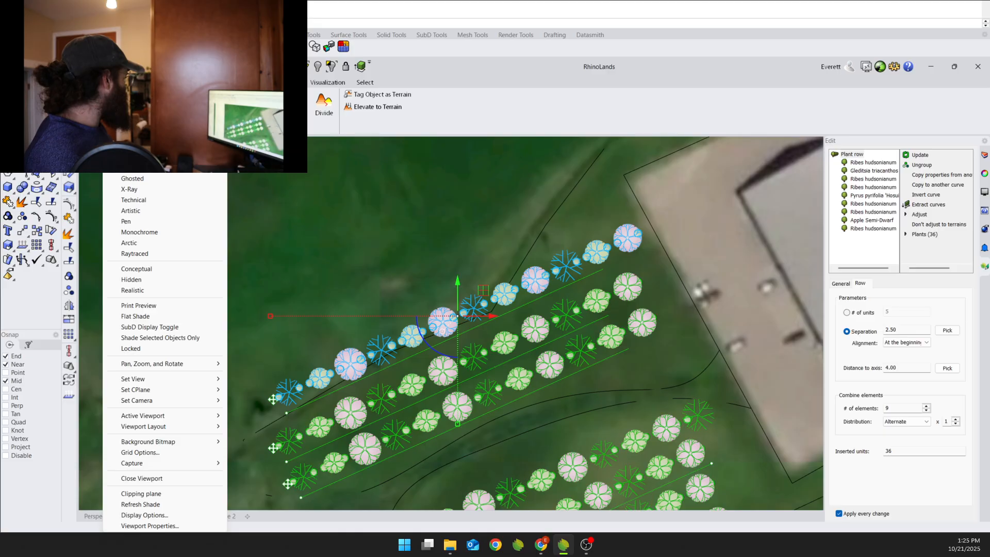
pyautogui.click(134, 146)
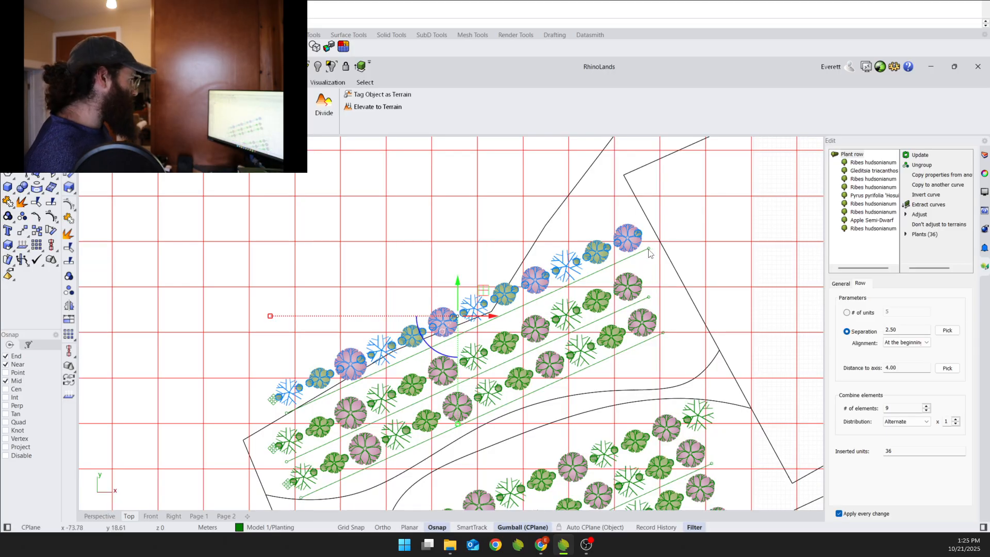
pyautogui.moveTo(649, 253); pyautogui.dragTo(626, 259)
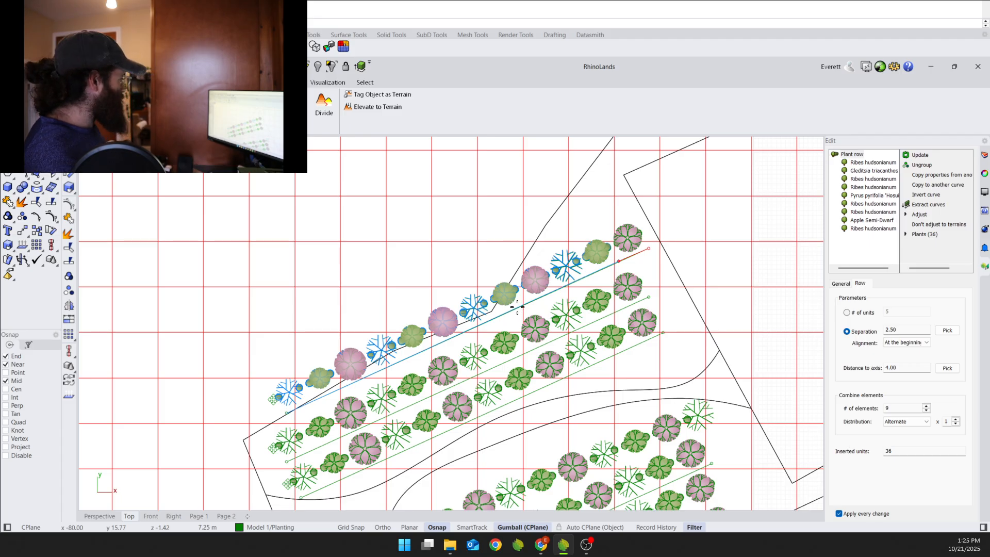
pyautogui.press('Escape')
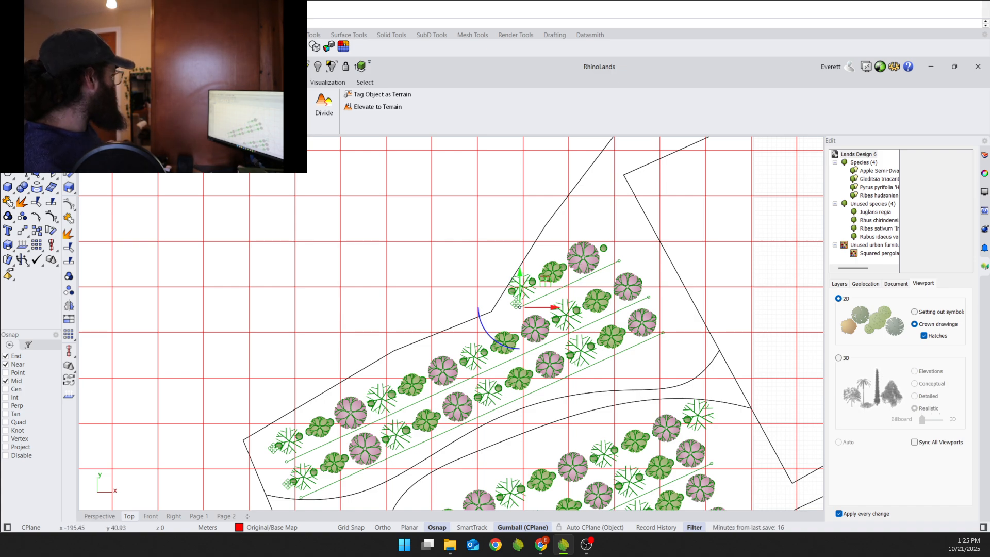
pyautogui.click(102, 143)
pyautogui.click(145, 165)
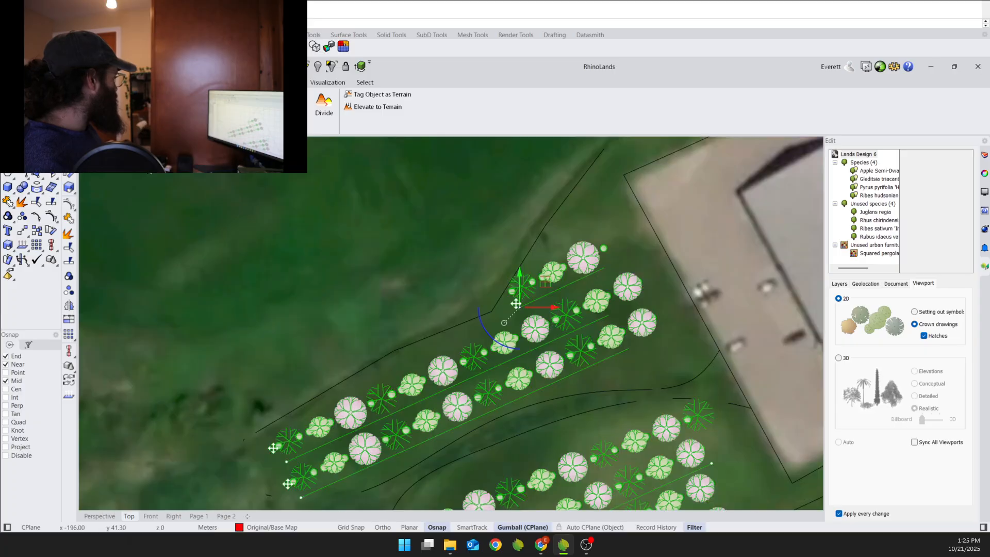
# Insert a plant list in the empty space east of the aerial image and examine the amount of each species.
pyautogui.scroll(-8, 280, 293)
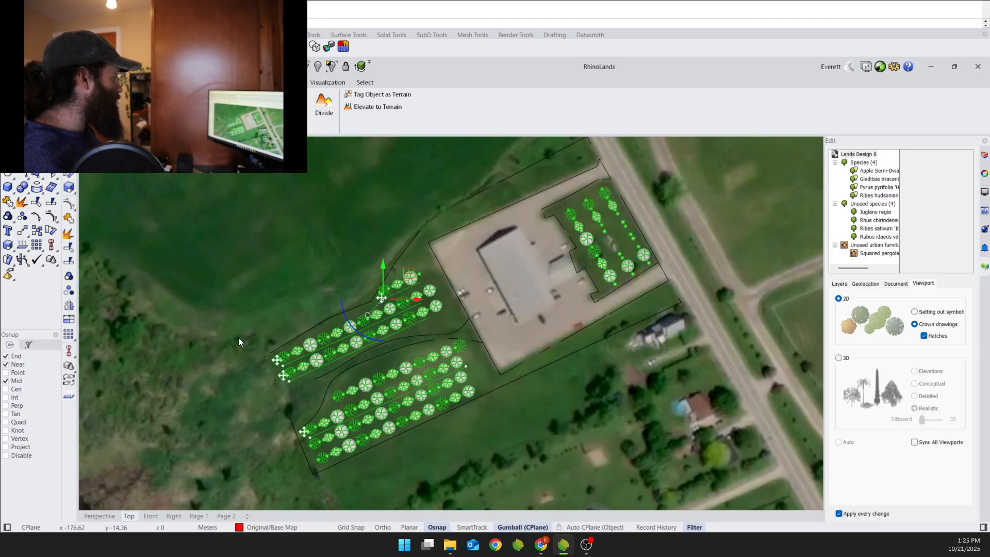
pyautogui.scroll(-2, 258, 334)
pyautogui.scroll(-3, 298, 326)
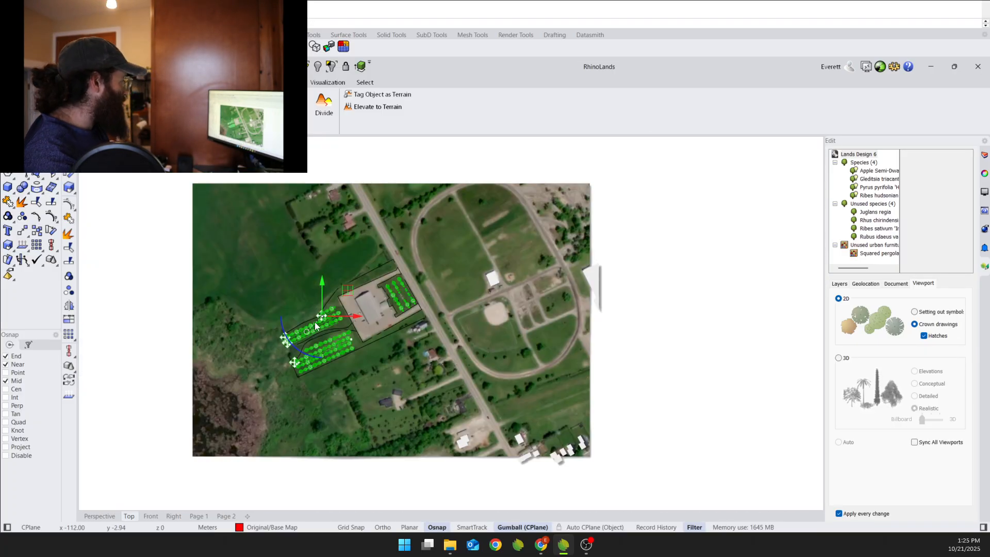
pyautogui.click(279, 83)
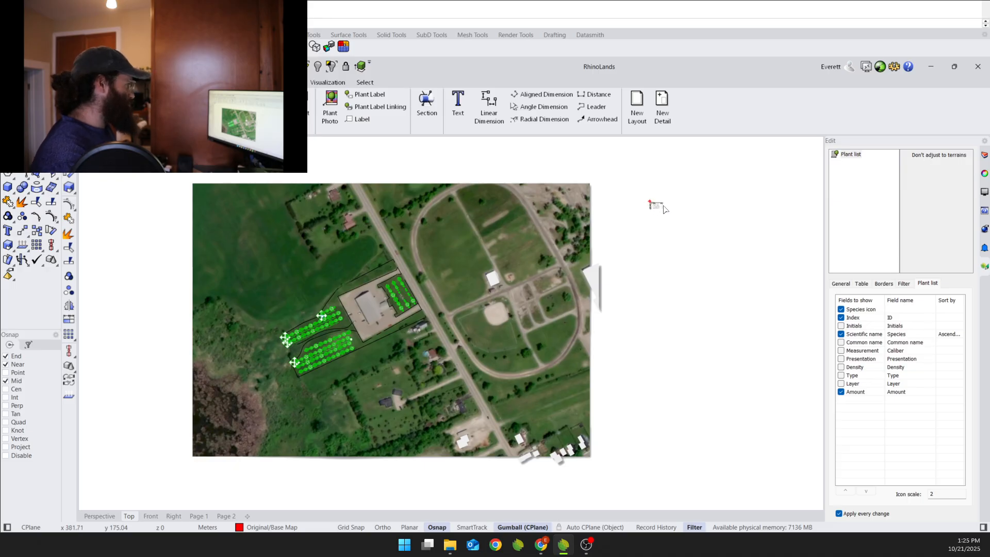
pyautogui.scroll(10, 652, 206)
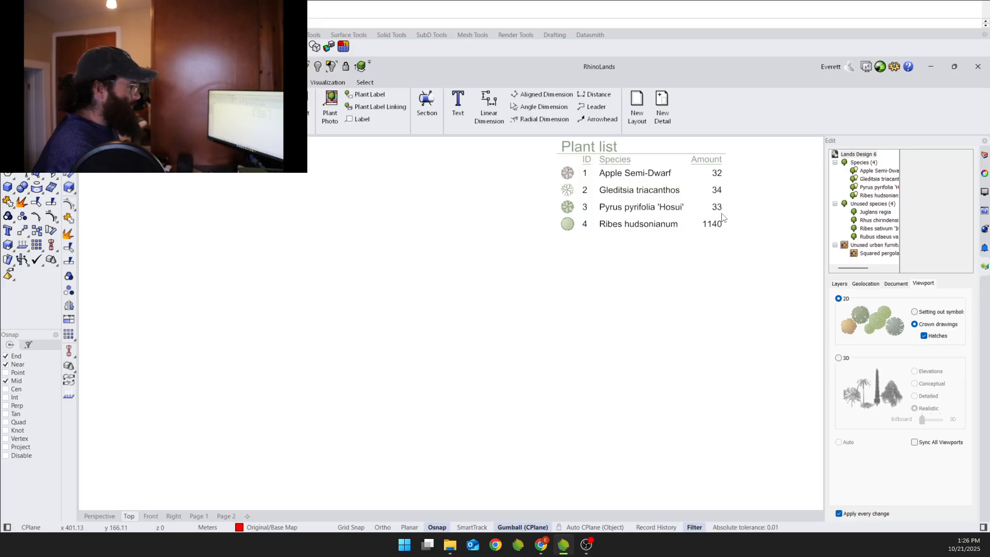
pyautogui.scroll(-1, 723, 203)
pyautogui.scroll(-2, 724, 204)
pyautogui.scroll(2, 718, 209)
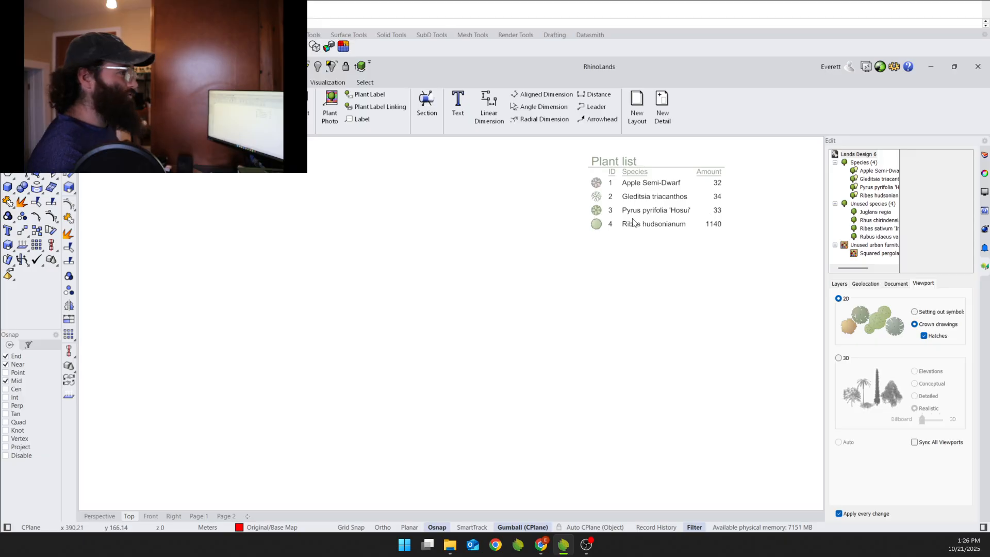
# Delete the plant list from the drawing and clear the selection.
pyautogui.click(654, 203)
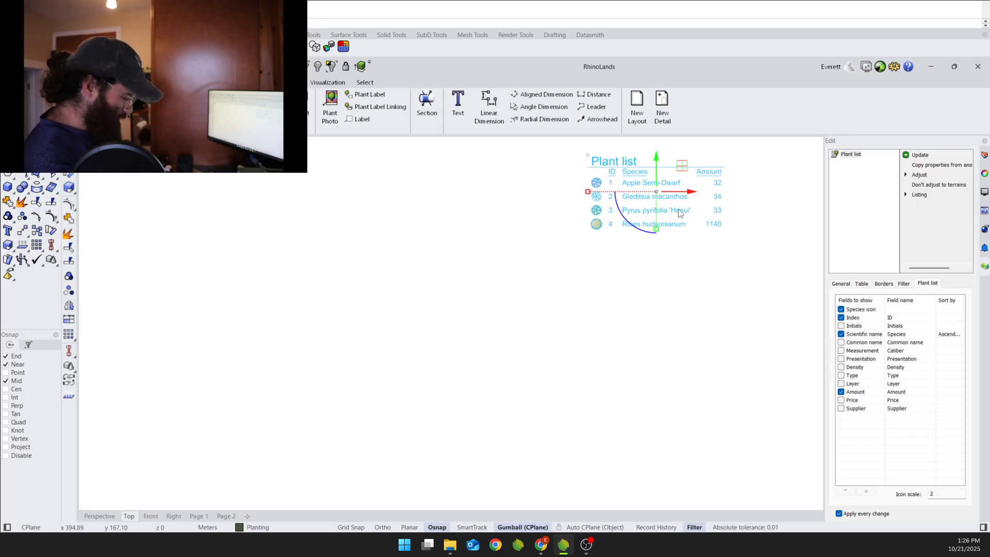
pyautogui.press('Delete')
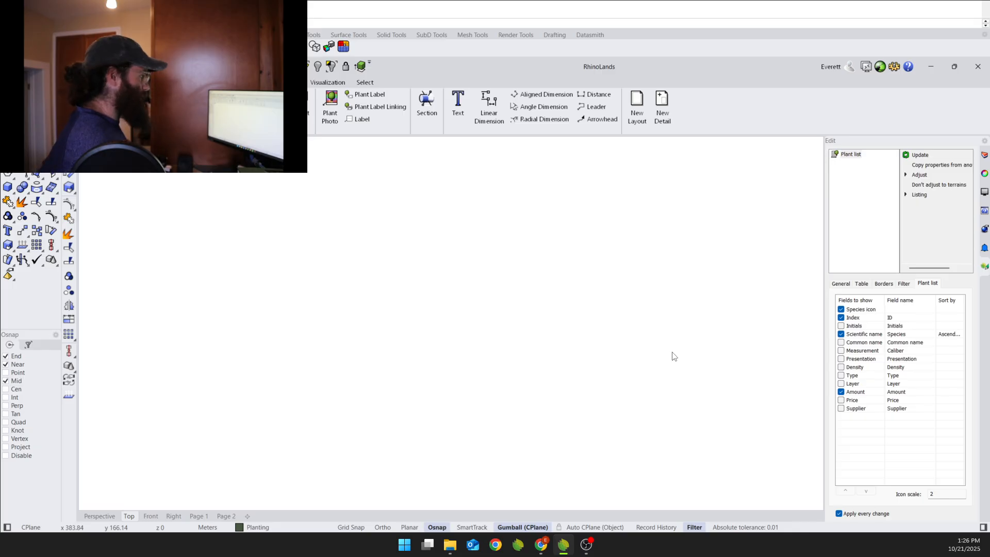
pyautogui.press('Escape')
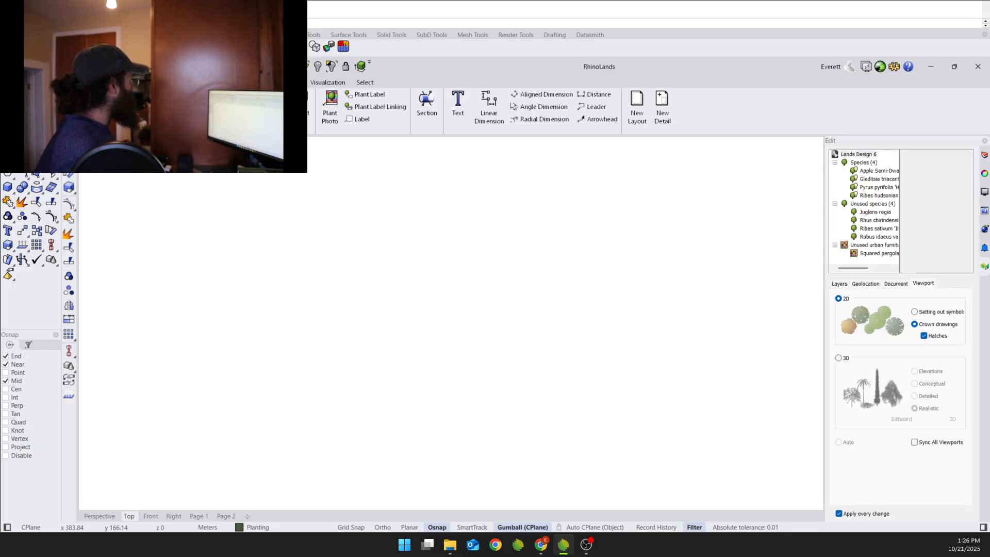
pyautogui.click(338, 84)
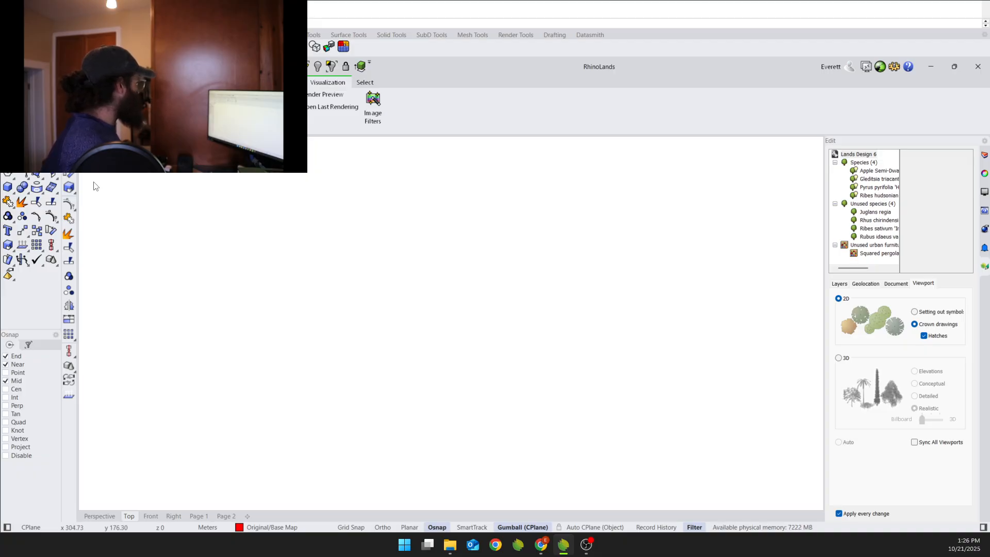
pyautogui.scroll(-5, 261, 320)
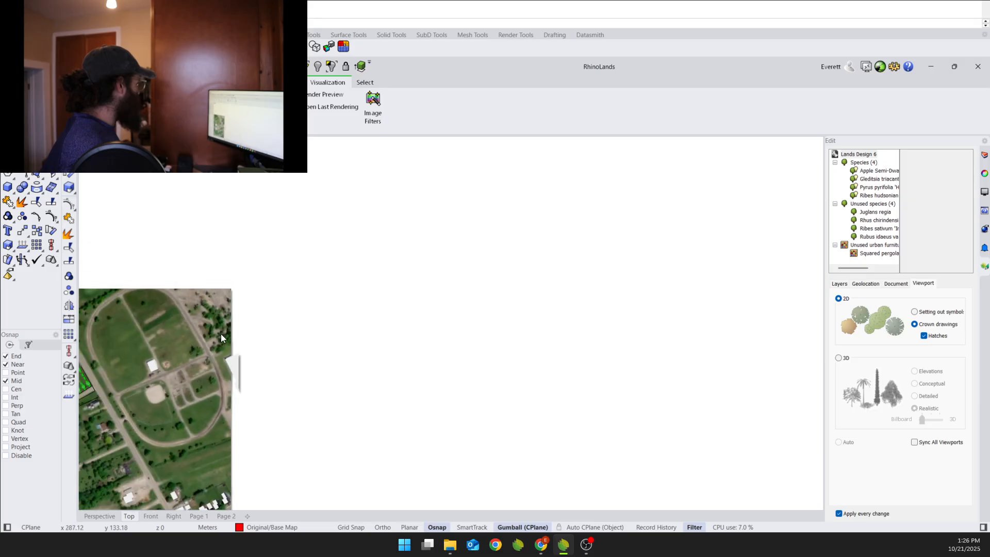
pyautogui.scroll(8, 364, 353)
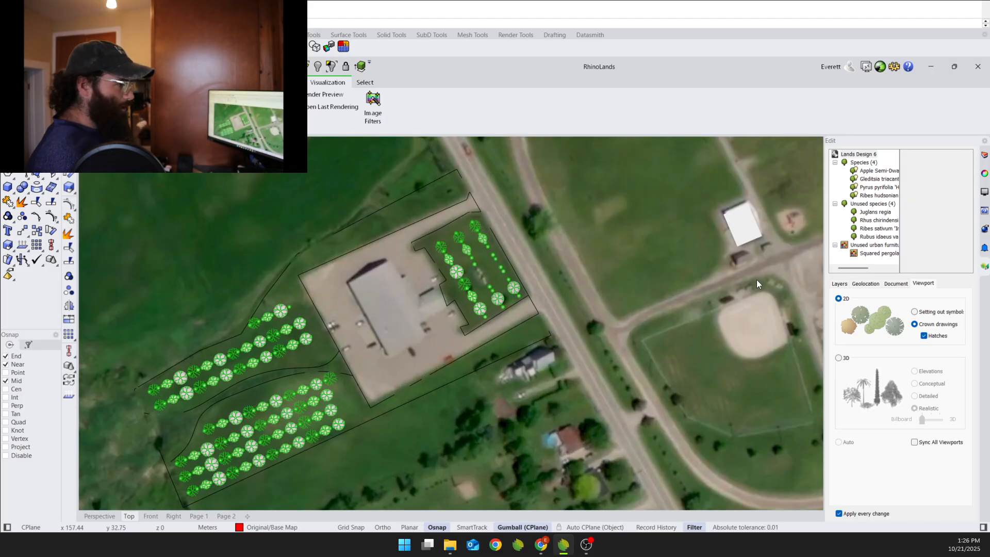
# Hide the Model 1 layer with all its contents and collapse its sublayers in the layer list.
pyautogui.click(986, 155)
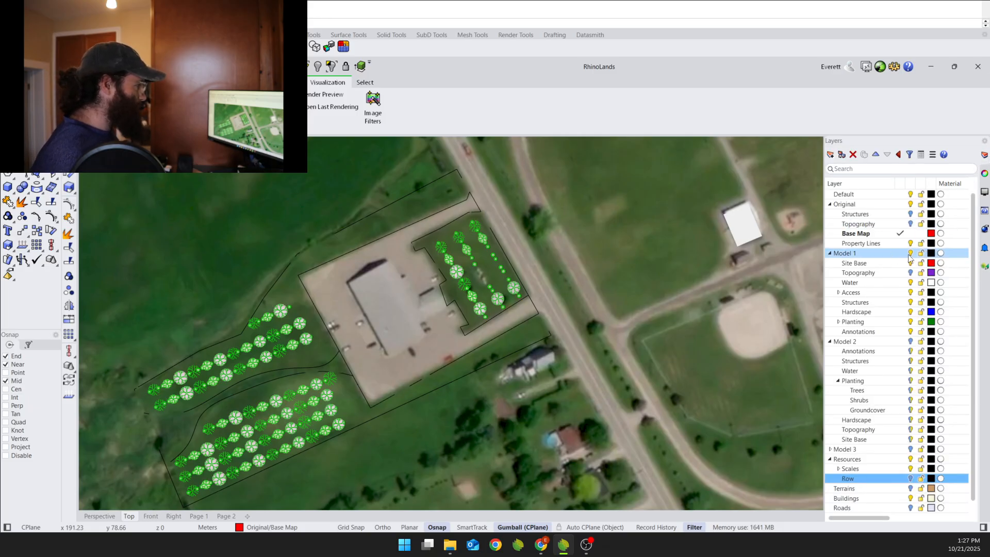
pyautogui.click(911, 253)
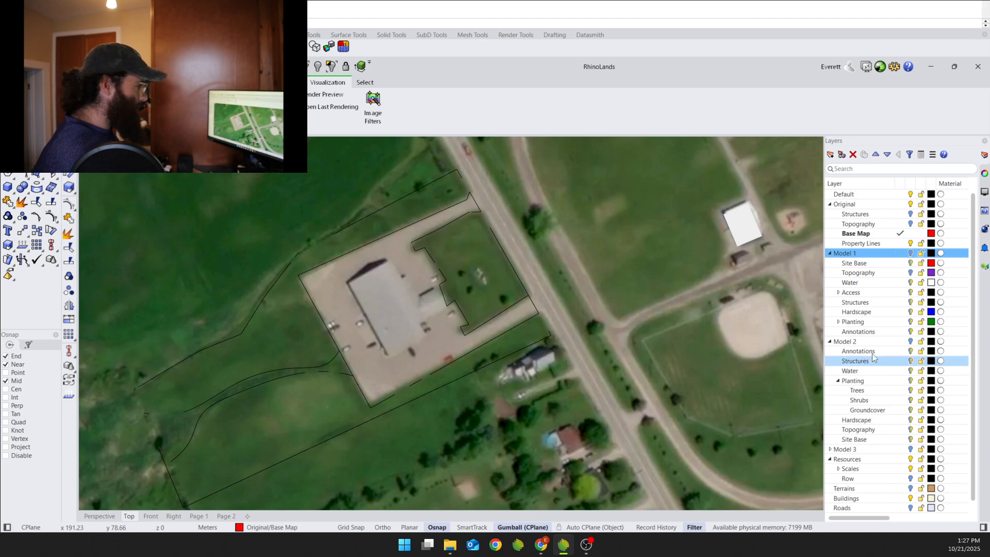
pyautogui.click(830, 254)
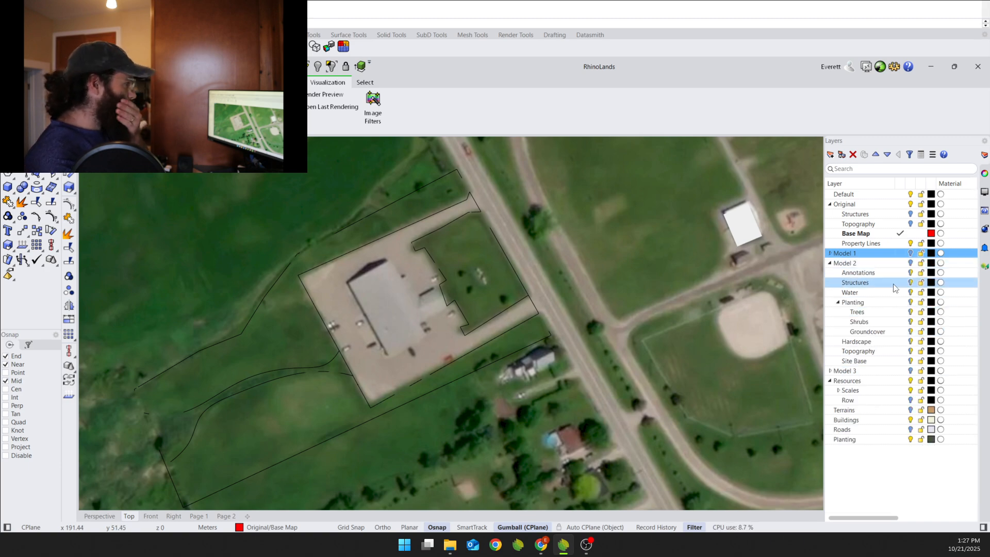
# Add a new layer named Paths under Model 2, alongside its Annotations layer.
pyautogui.rightClick(865, 277)
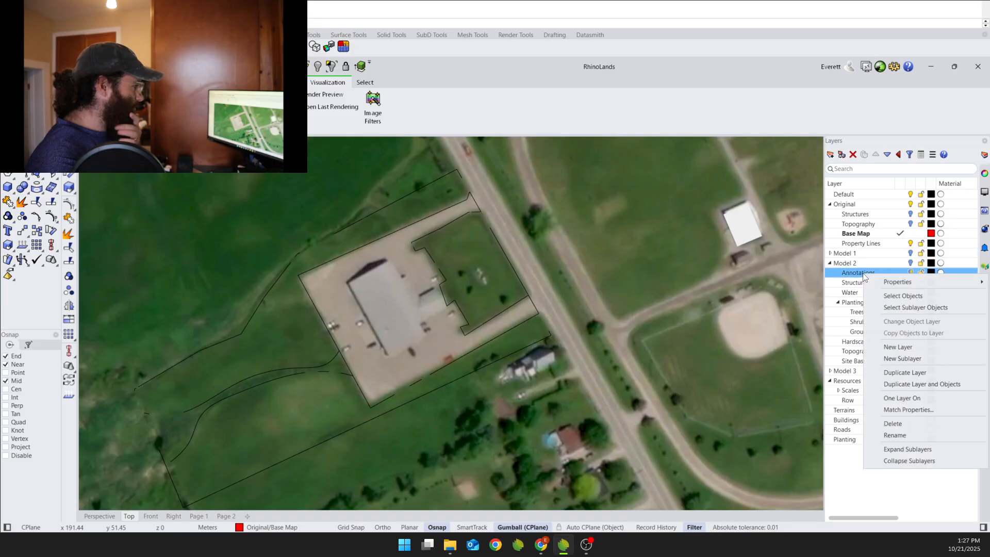
pyautogui.click(902, 347)
pyautogui.write('Paths')
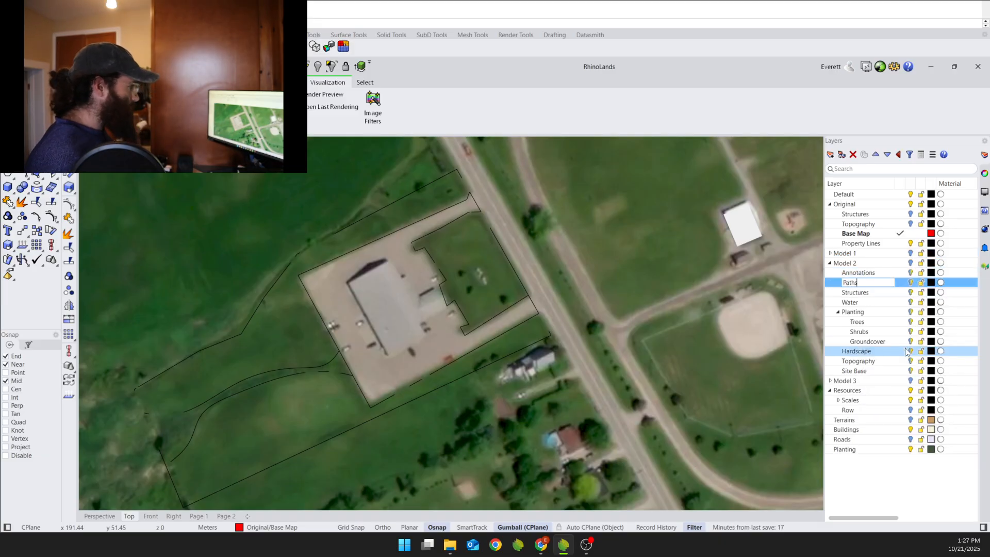
pyautogui.press('Return')
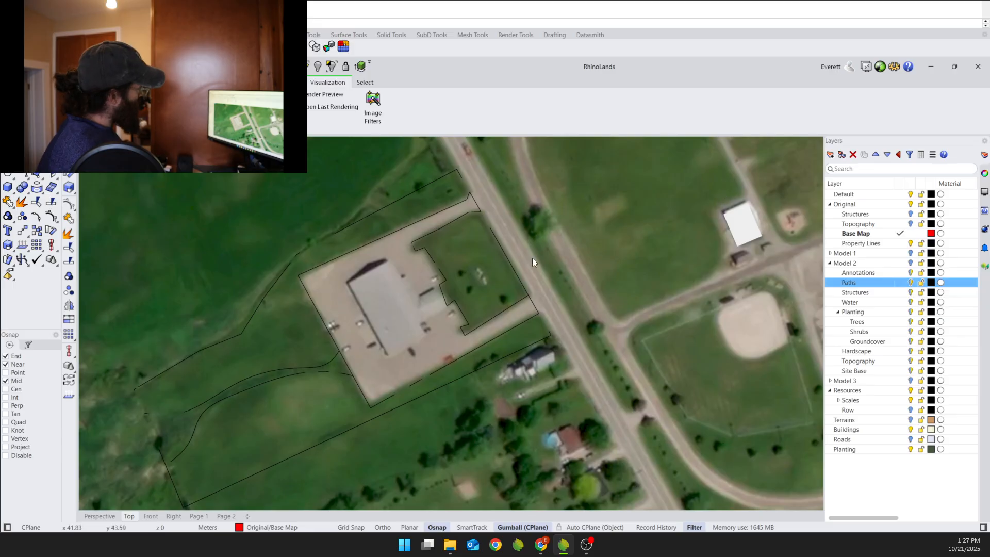
# Switch to Google Maps Street View and examine the church's entrance, front lawn, sign, trees and driveways from several points along the road.
pyautogui.scroll(6, 449, 283)
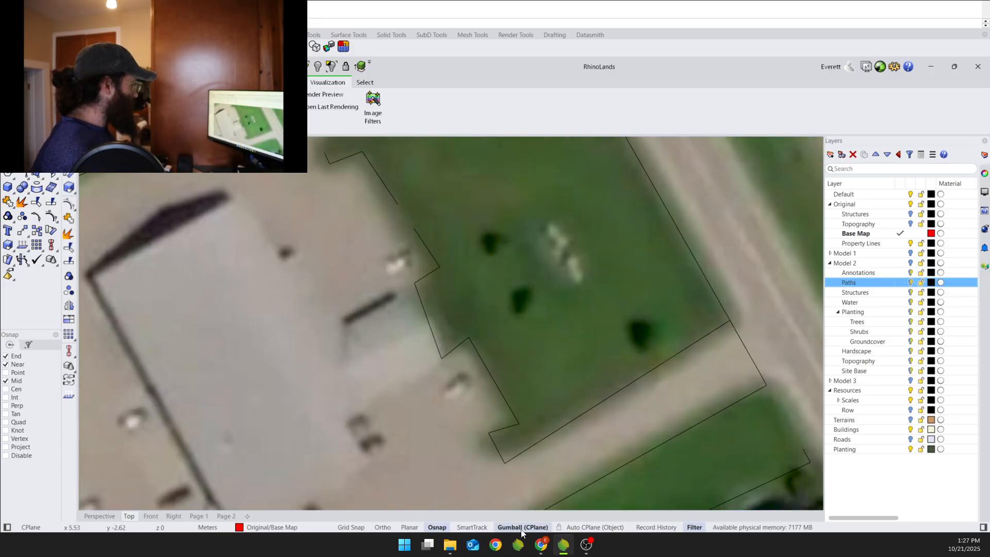
pyautogui.hotkey('alt', 'Tab')
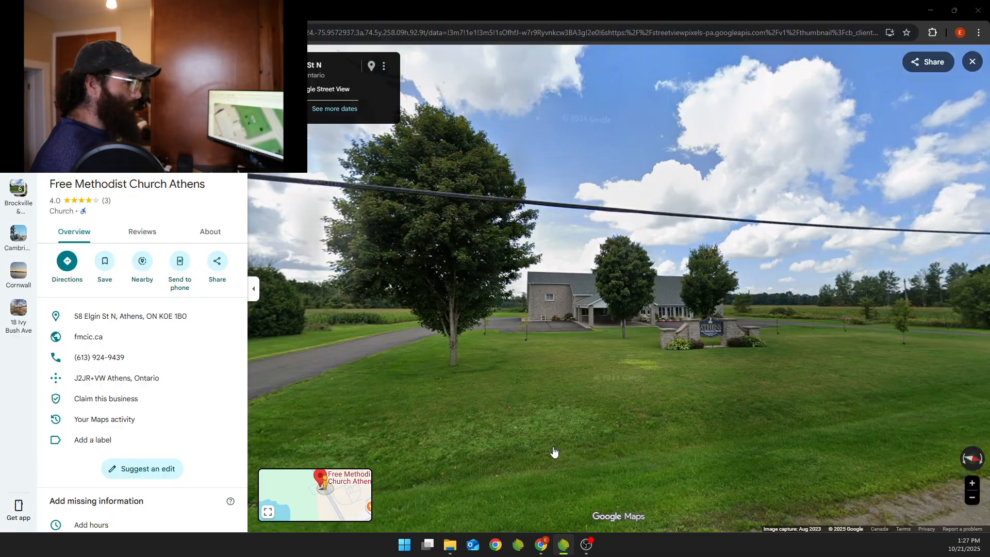
pyautogui.scroll(4, 613, 329)
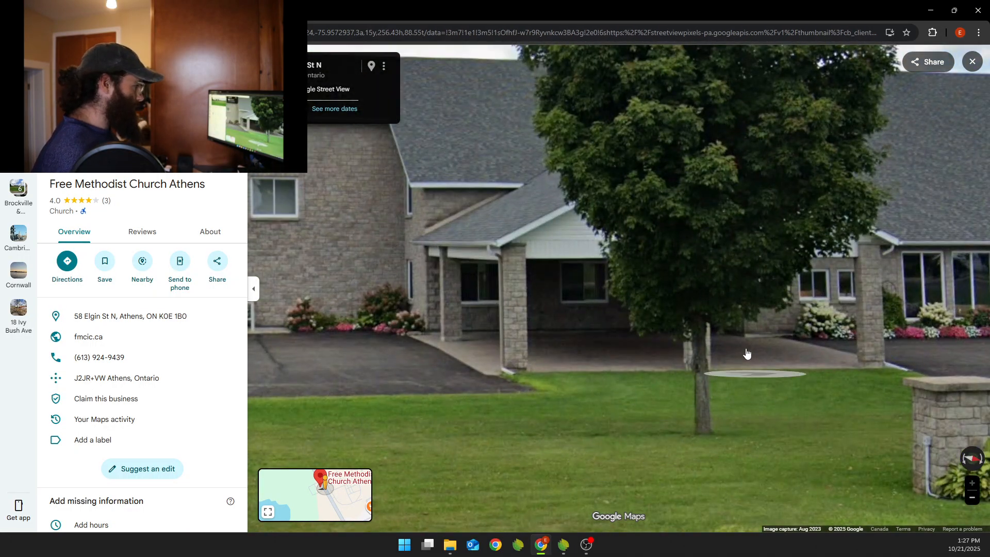
pyautogui.scroll(-4, 710, 407)
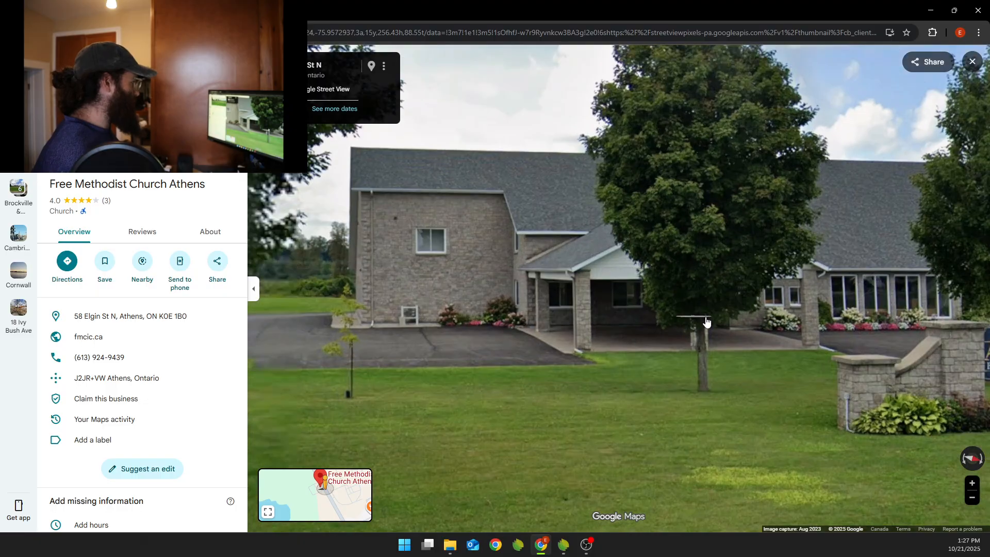
pyautogui.scroll(-3, 688, 298)
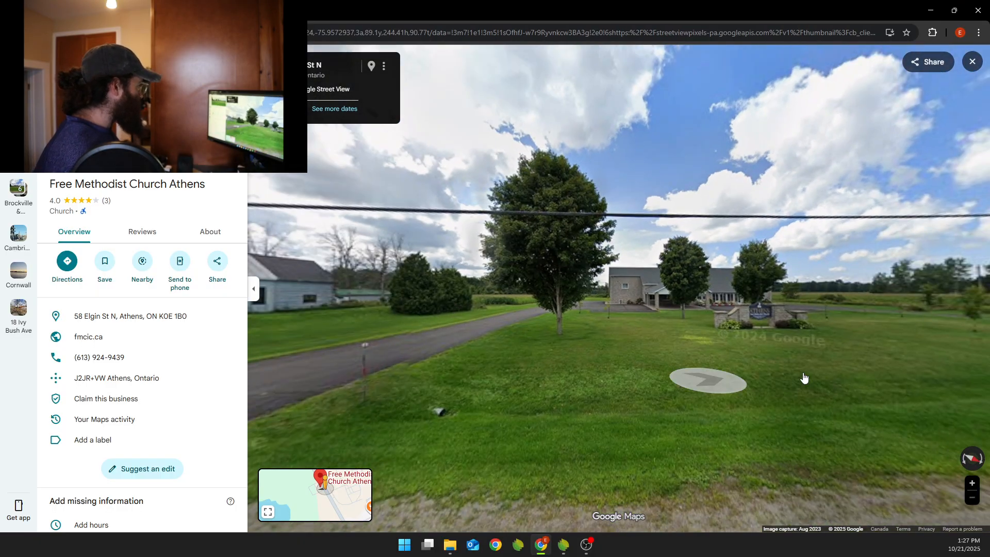
pyautogui.click(836, 345)
pyautogui.moveTo(752, 323); pyautogui.dragTo(646, 323)
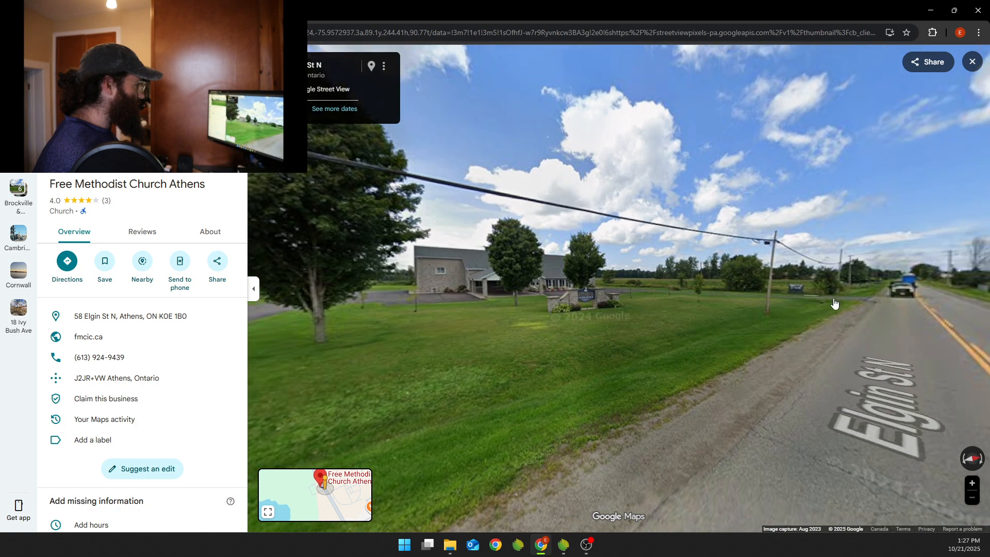
pyautogui.click(883, 305)
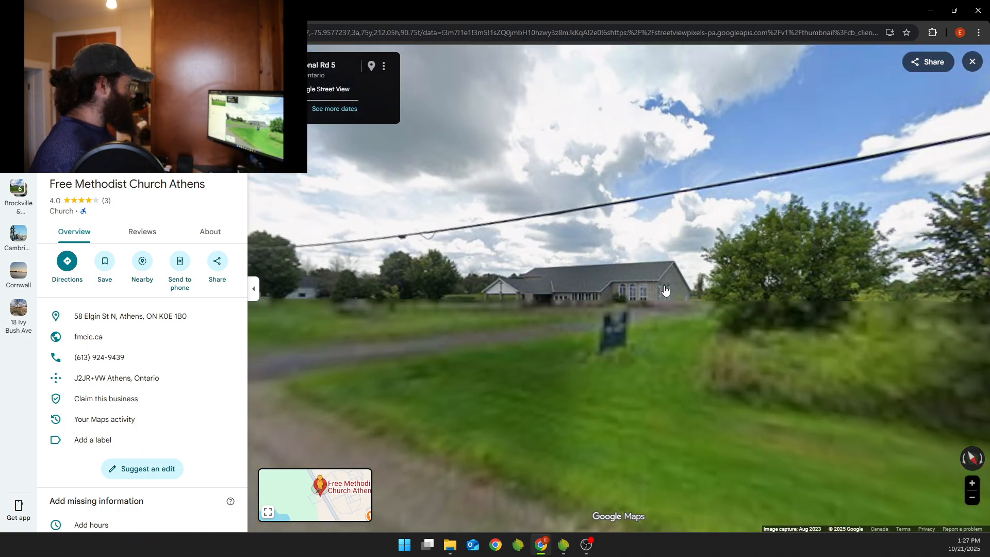
pyautogui.click(657, 316)
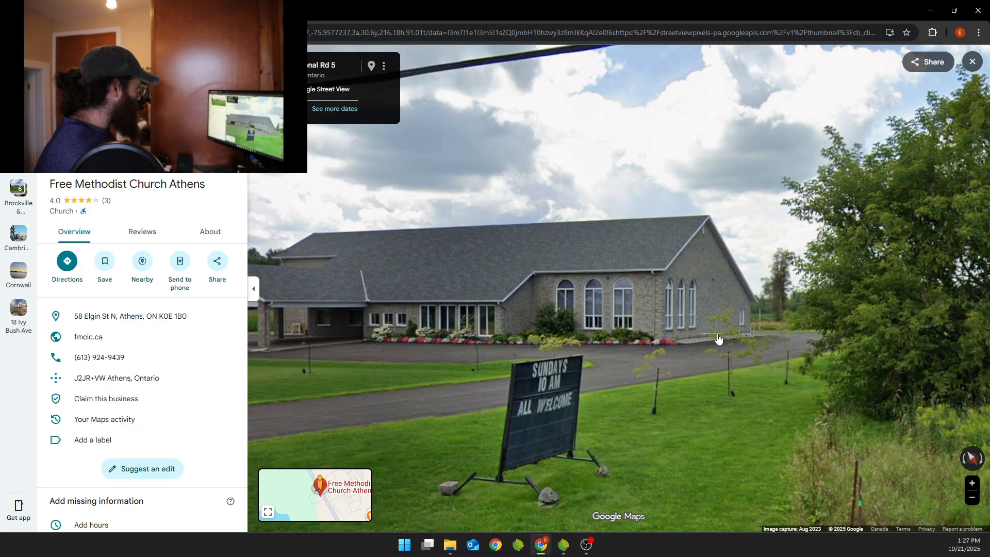
# Switch back to RhinoLands and start an interpolated path curve from the lawn edge at the building entrance, winding east to near the lawn's southeast corner.
pyautogui.hotkey('alt', 'Tab')
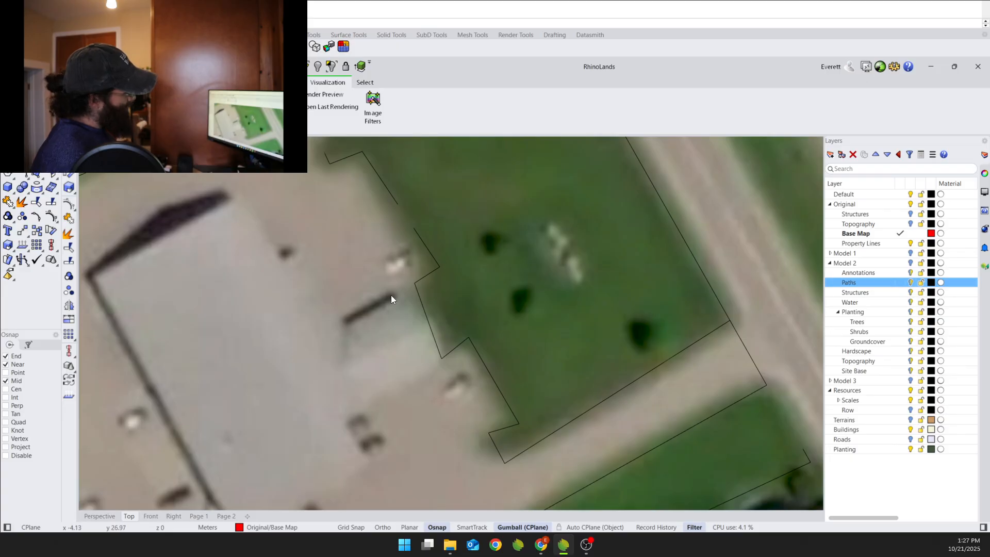
pyautogui.scroll(-2, 356, 384)
pyautogui.scroll(-2, 371, 375)
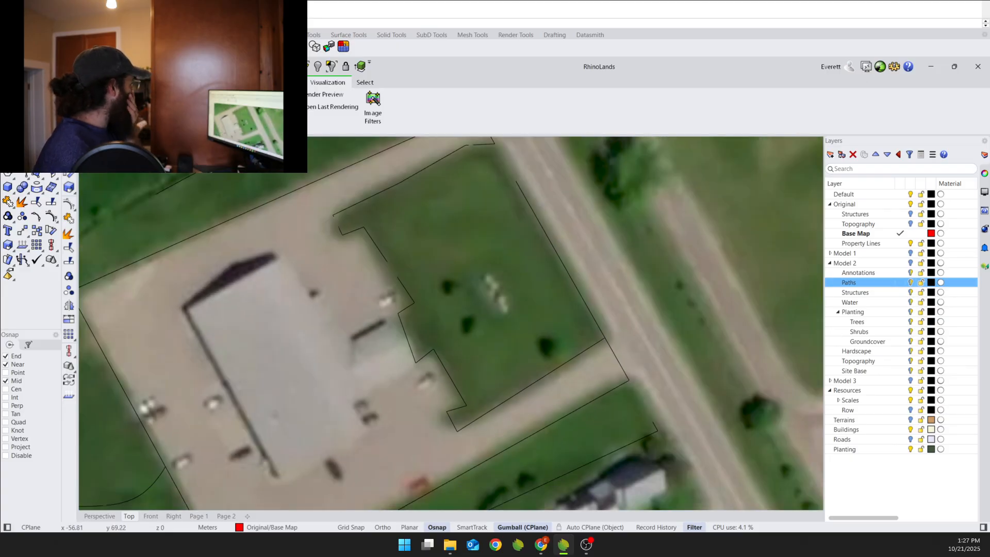
pyautogui.click(124, 83)
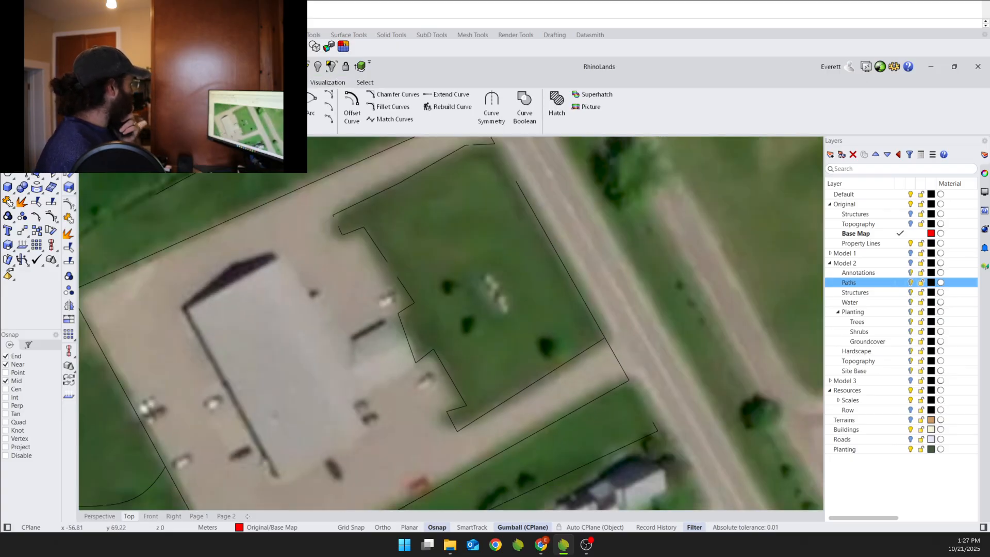
pyautogui.click(407, 337)
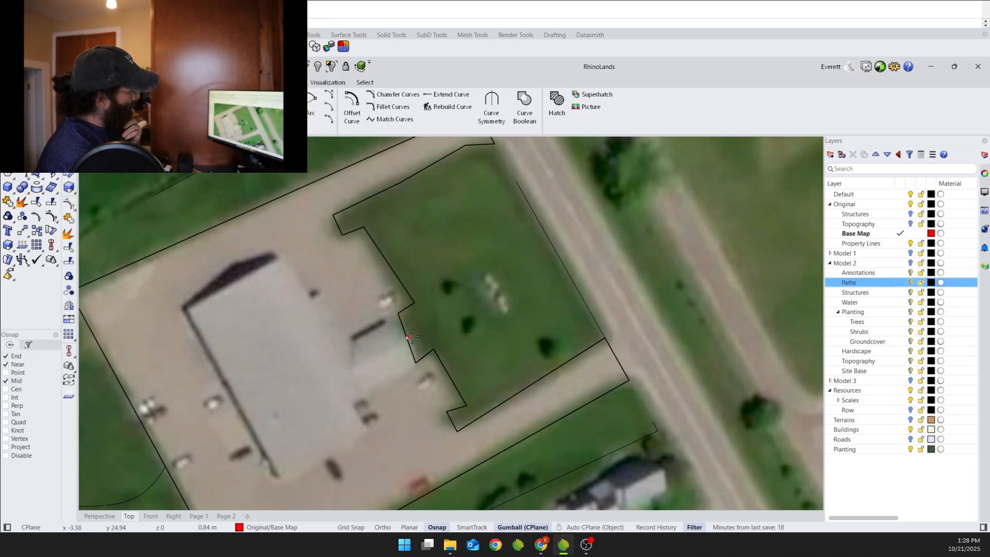
pyautogui.click(435, 323)
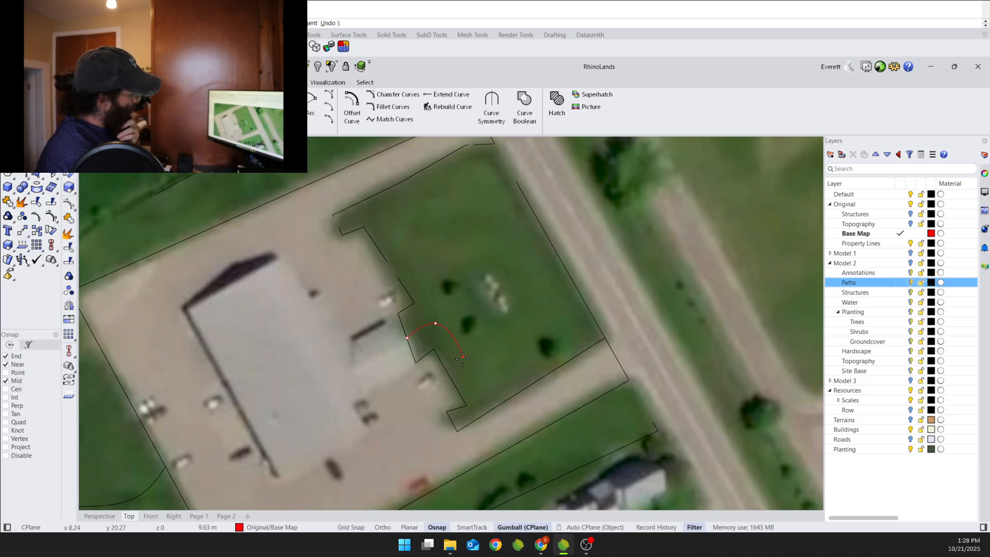
pyautogui.click(463, 358)
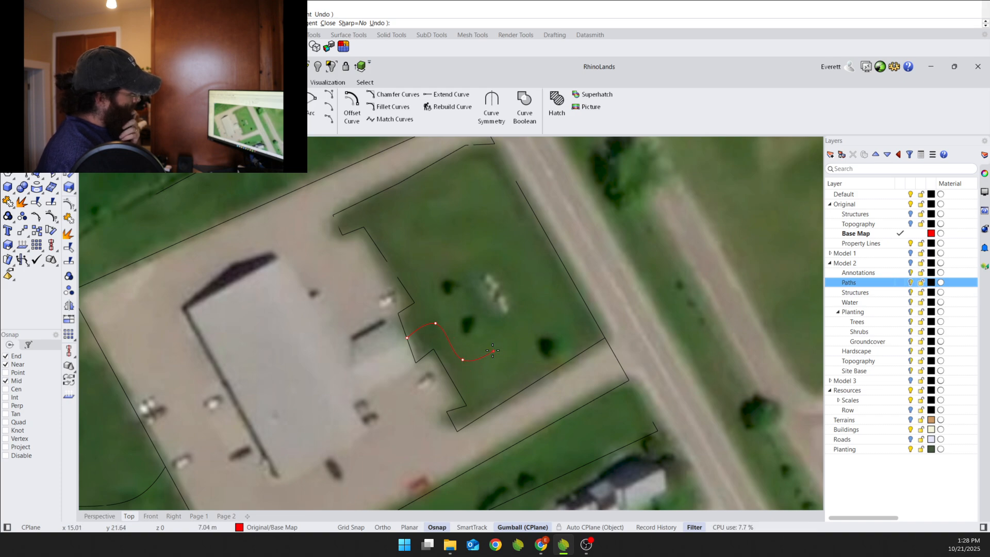
pyautogui.click(515, 327)
pyautogui.click(531, 325)
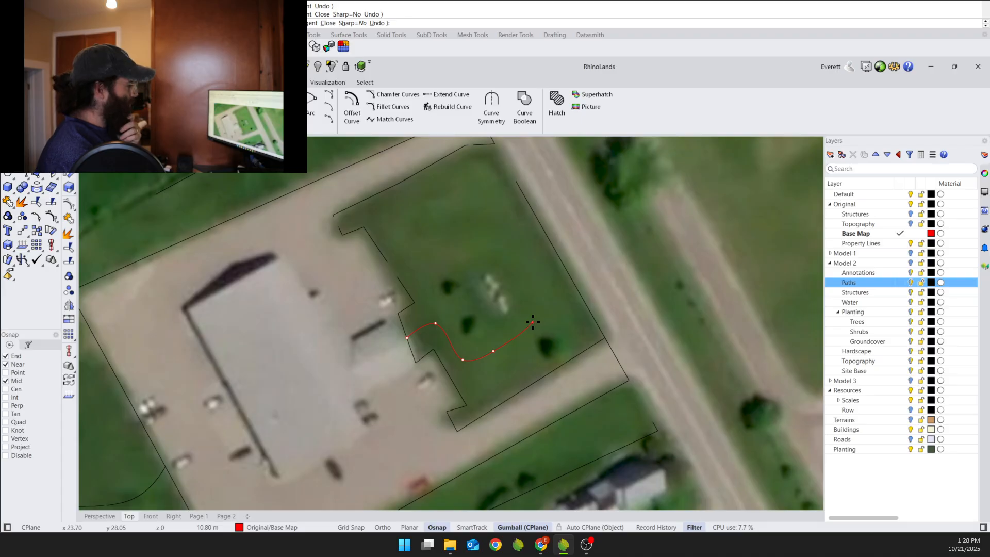
pyautogui.click(559, 323)
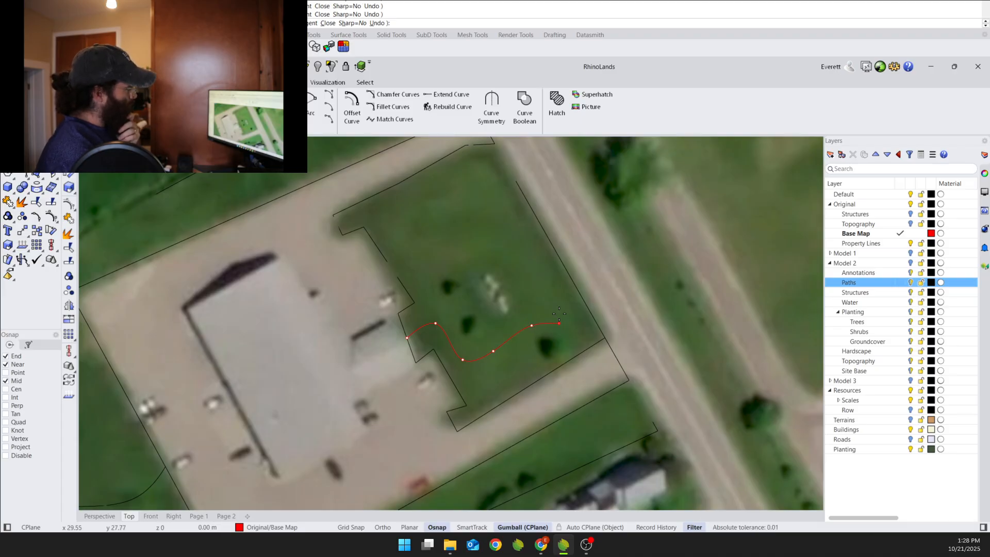
# Continue the path curve past the sign, around the northern lawn and back inward past the trees, ending at its first bend near the entrance.
pyautogui.click(537, 287)
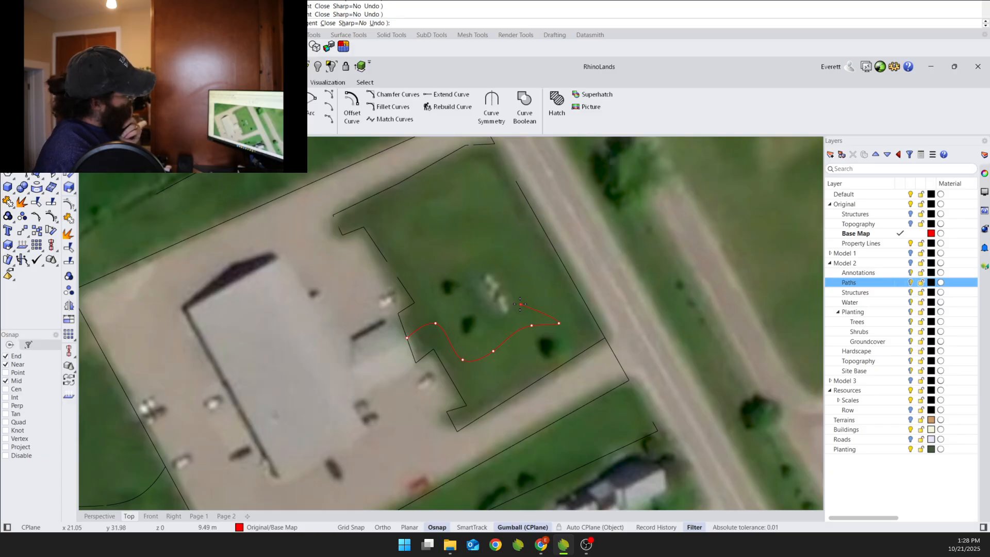
pyautogui.click(495, 263)
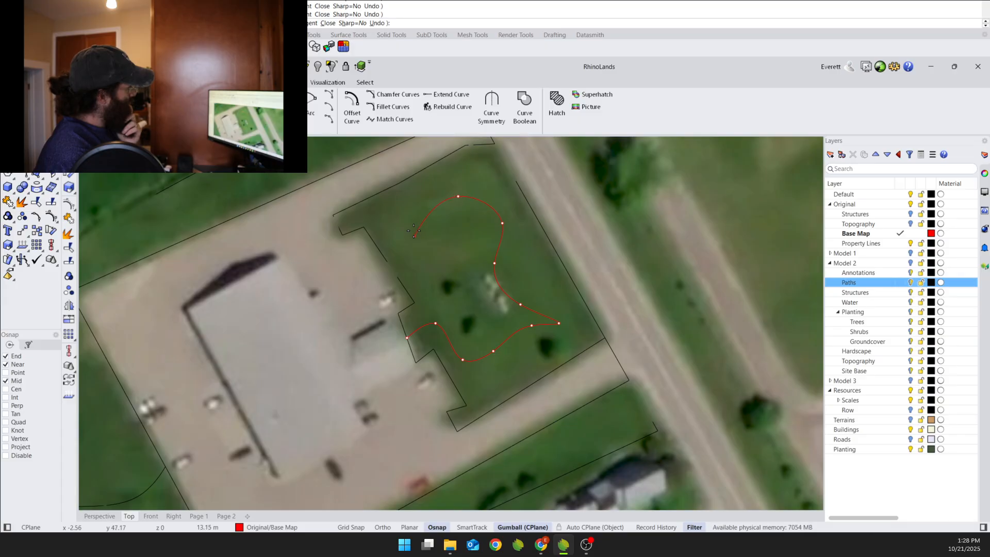
pyautogui.click(417, 257)
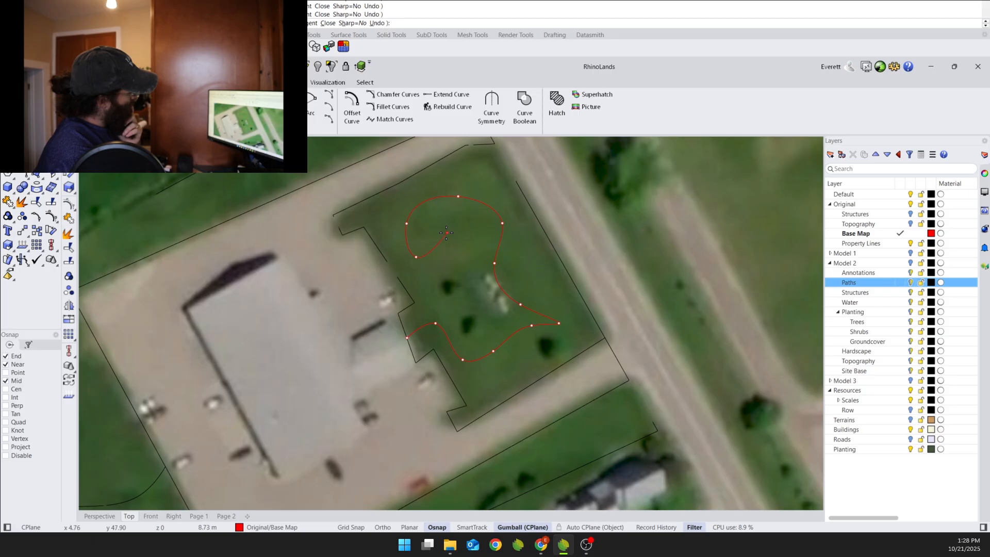
pyautogui.click(442, 231)
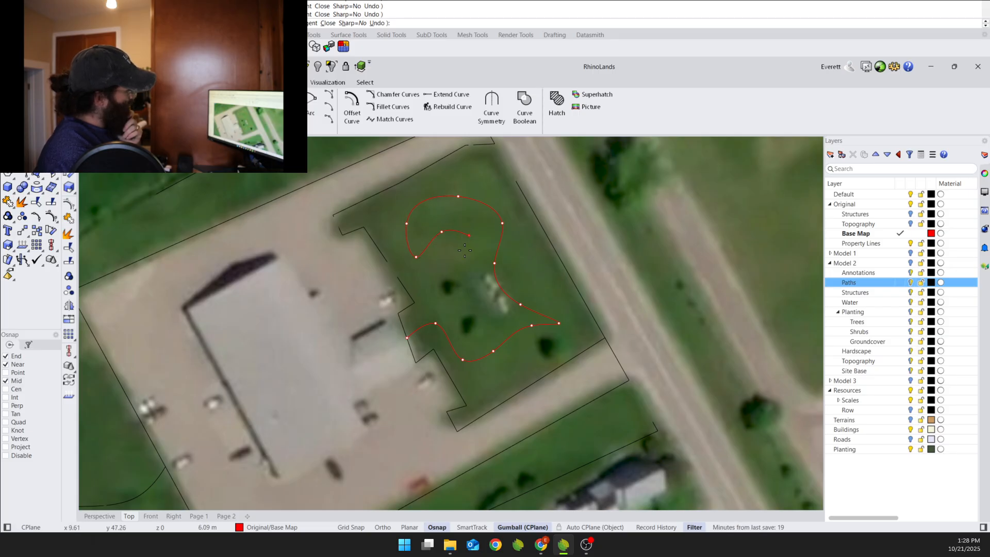
pyautogui.click(443, 274)
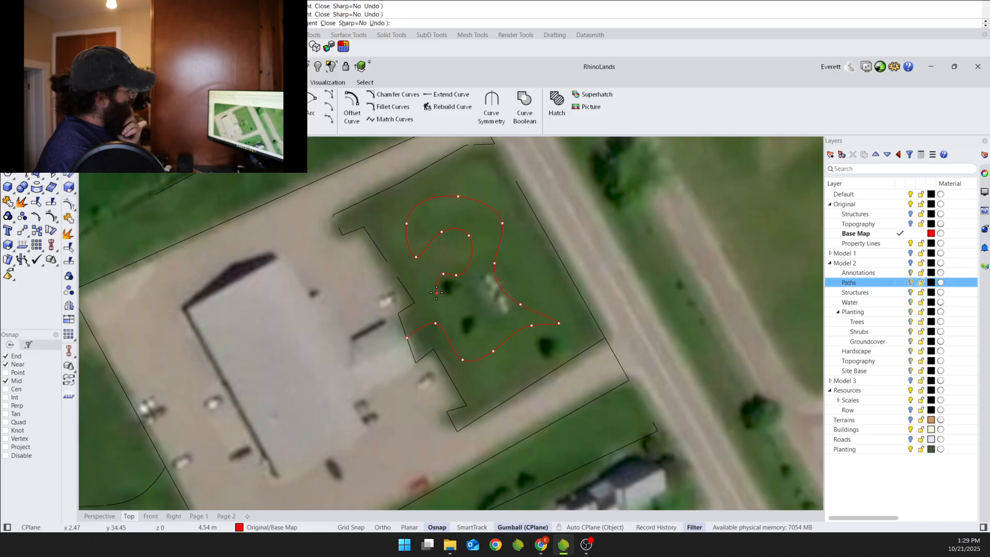
pyautogui.click(436, 293)
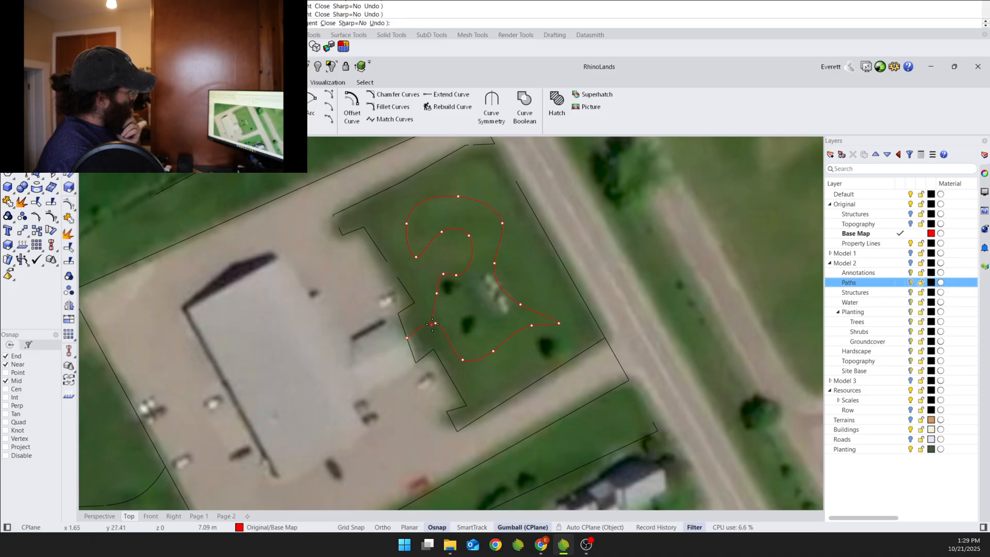
pyautogui.click(432, 323)
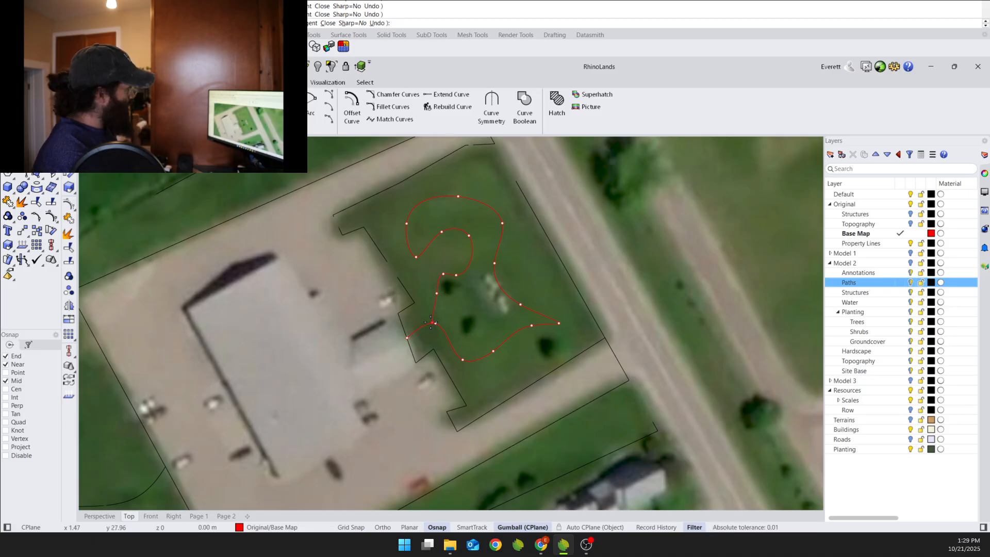
pyautogui.press('Return')
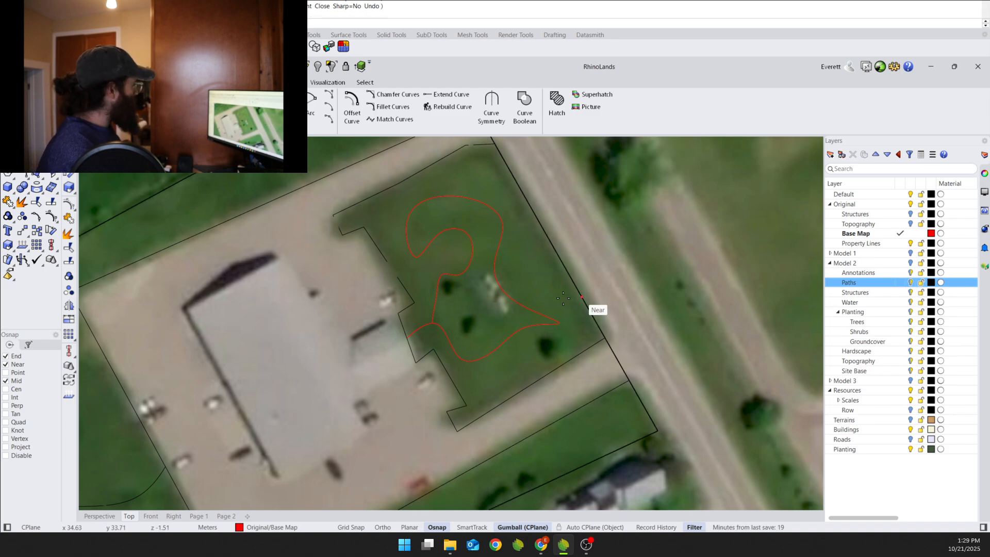
# Draw a short curved connector path from the lawn's western edge to the west side of the northern loop.
pyautogui.click(346, 199)
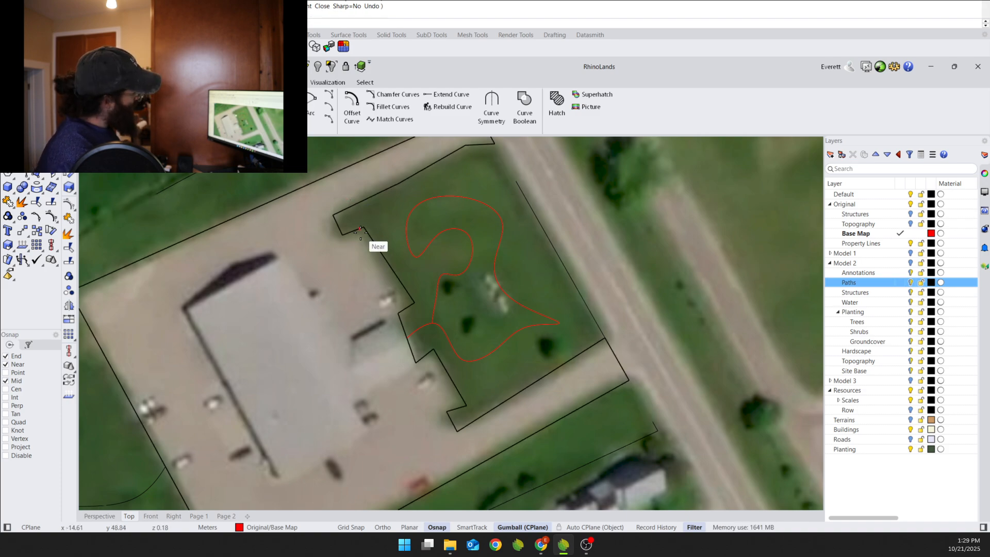
pyautogui.click(375, 243)
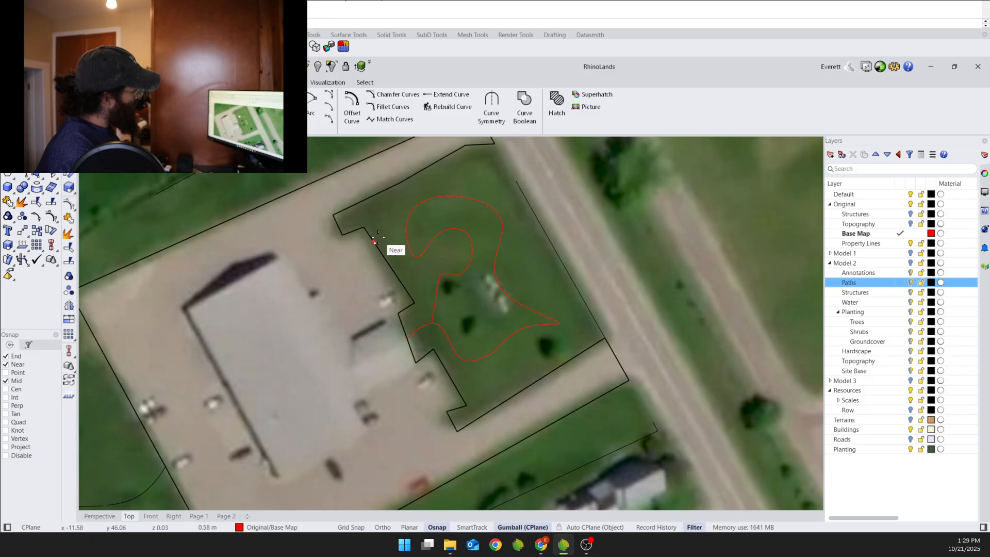
pyautogui.click(387, 234)
pyautogui.click(407, 232)
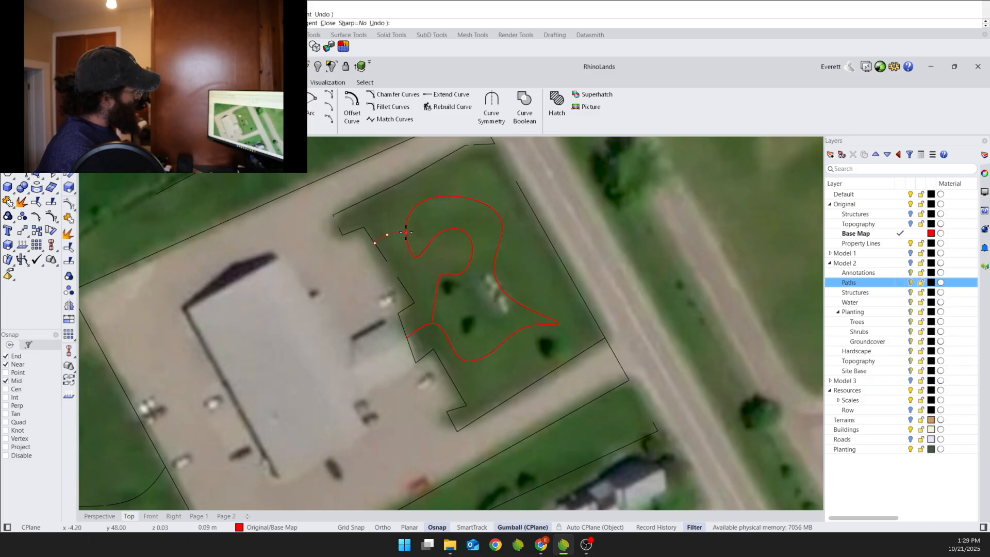
pyautogui.press('Return')
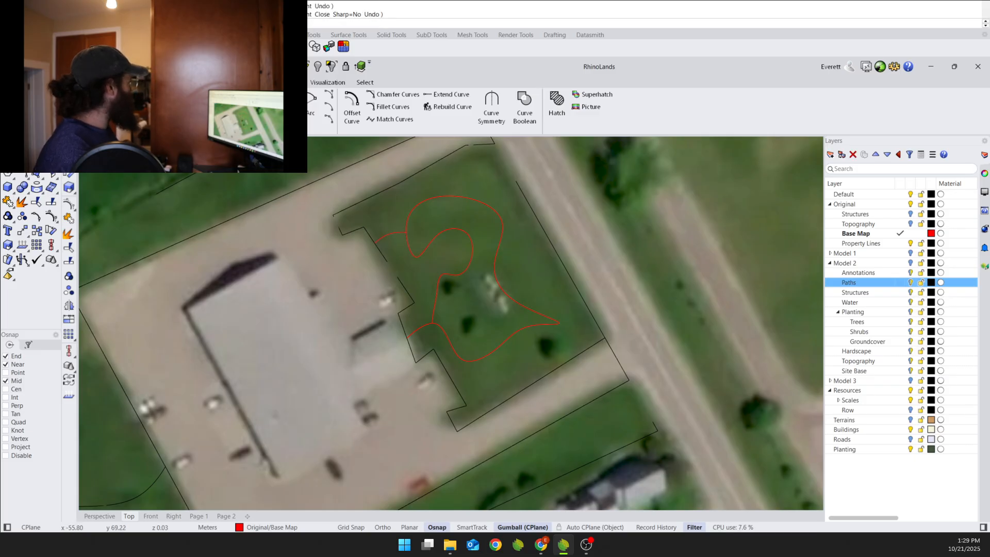
# Draw a short curved connector from the path's pointed eastern tip to the driveway edge near the lawn's southeast corner.
pyautogui.click(211, 103)
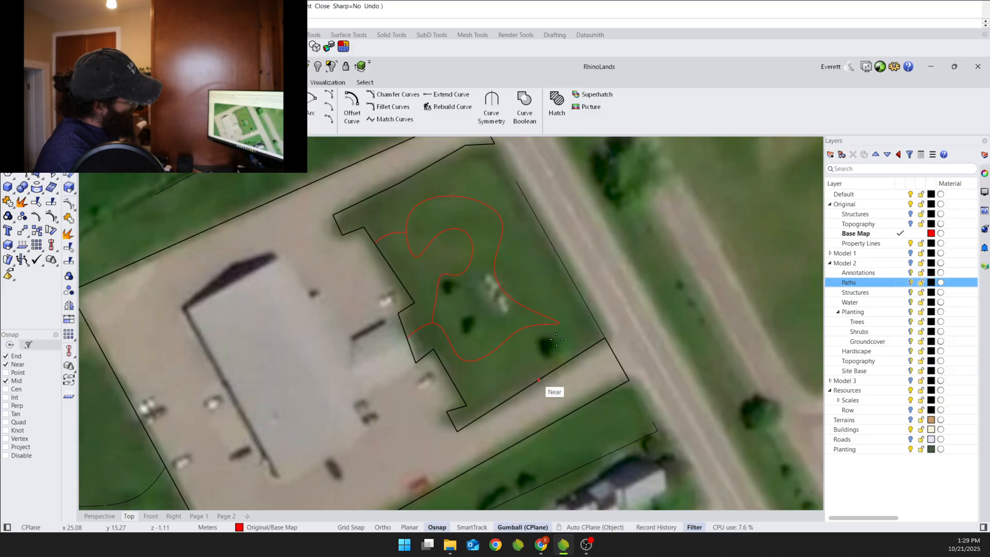
pyautogui.click(559, 323)
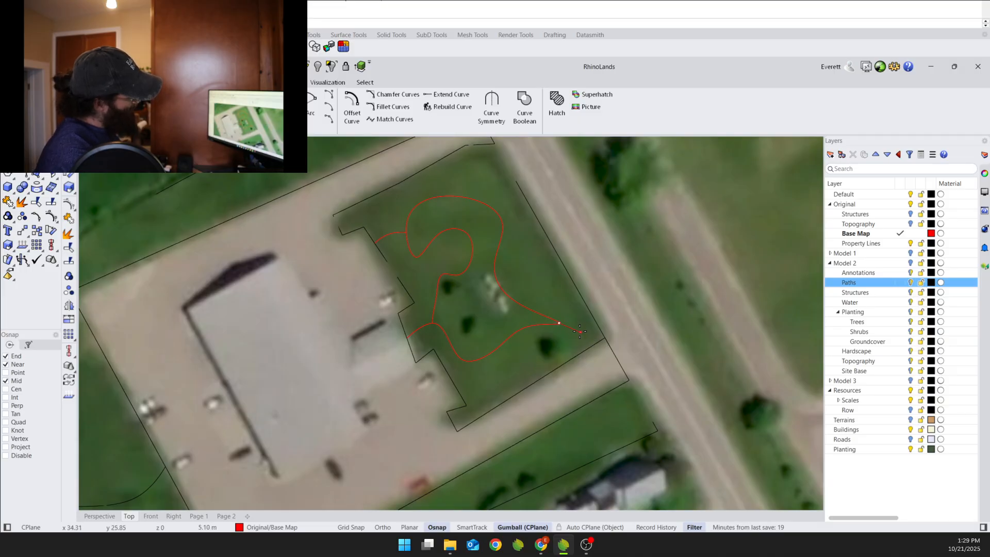
pyautogui.click(581, 332)
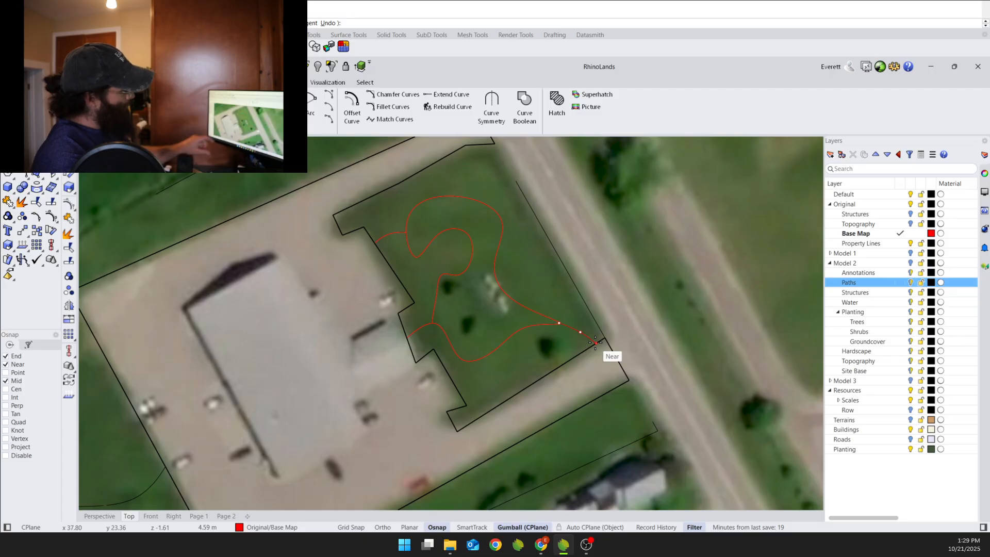
pyautogui.click(593, 345)
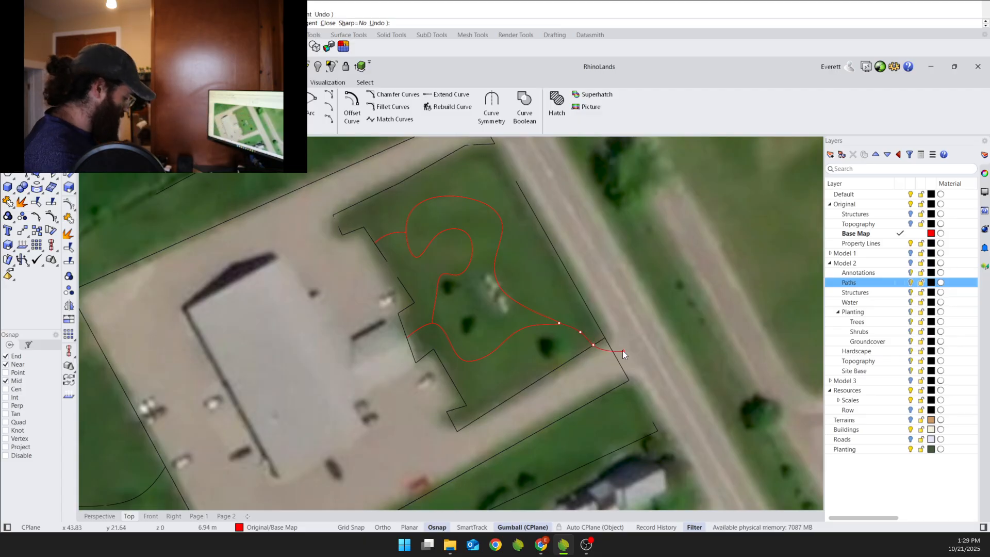
pyautogui.press('Return')
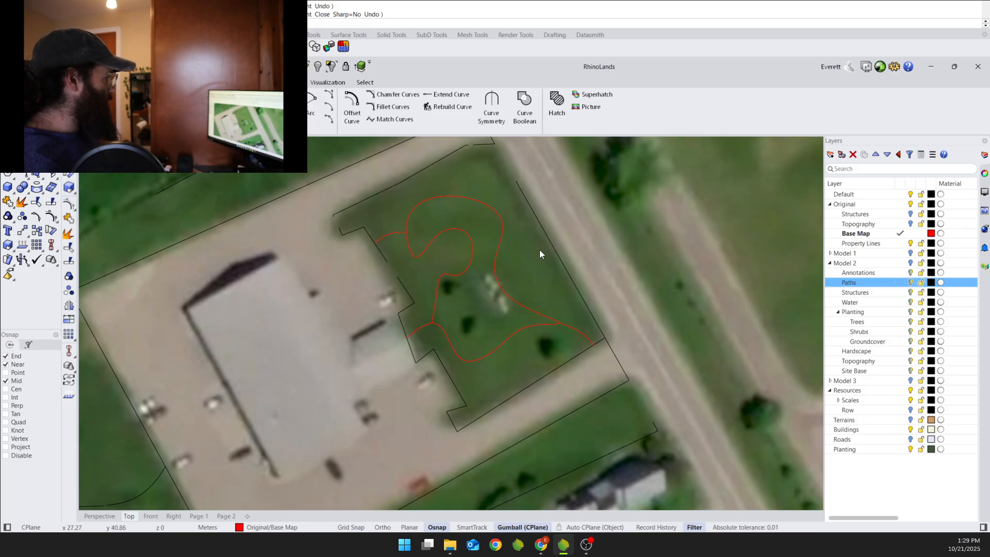
# Draw an outward-bowed path curve east of the sign, from the southeastern path leg up to the east side of the northern loop.
pyautogui.click(222, 103)
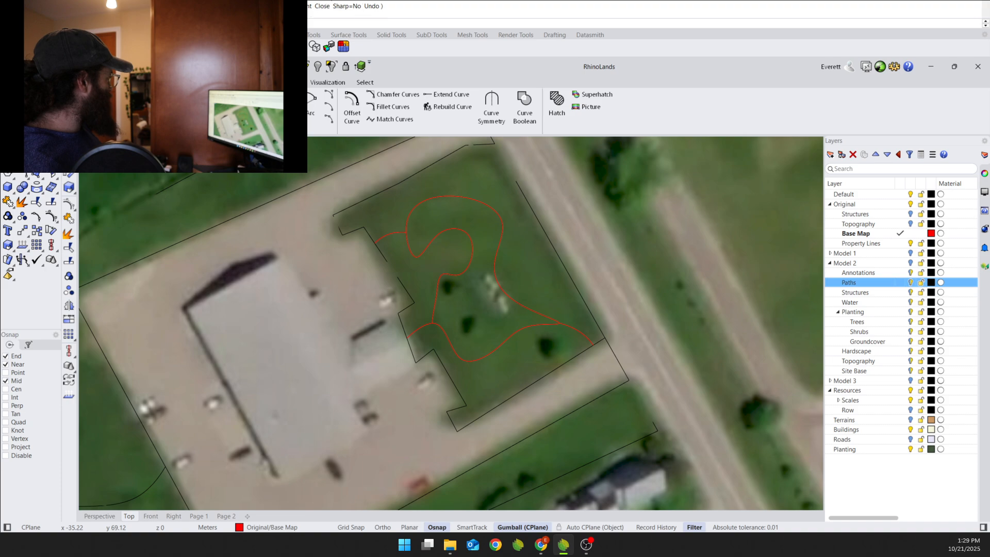
pyautogui.click(538, 312)
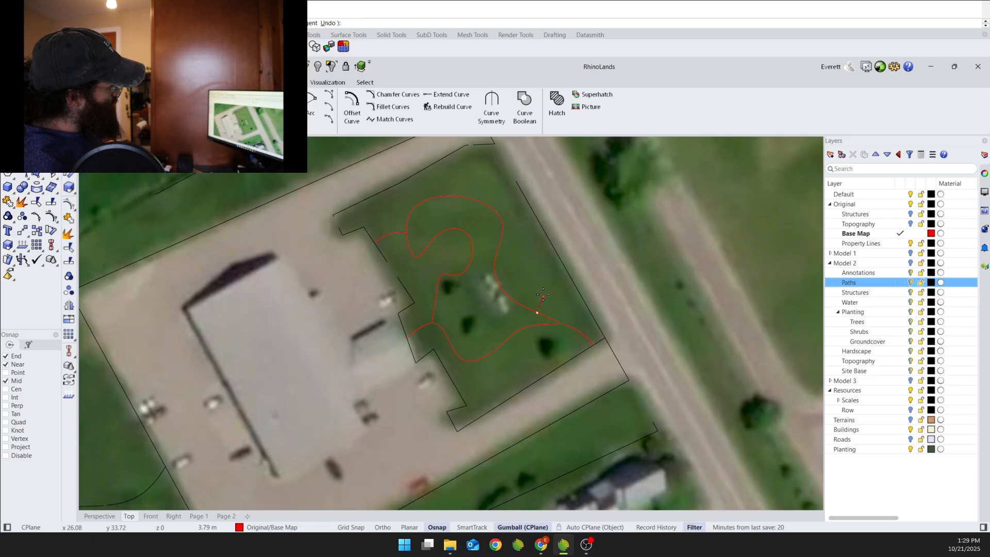
pyautogui.click(543, 296)
pyautogui.click(503, 235)
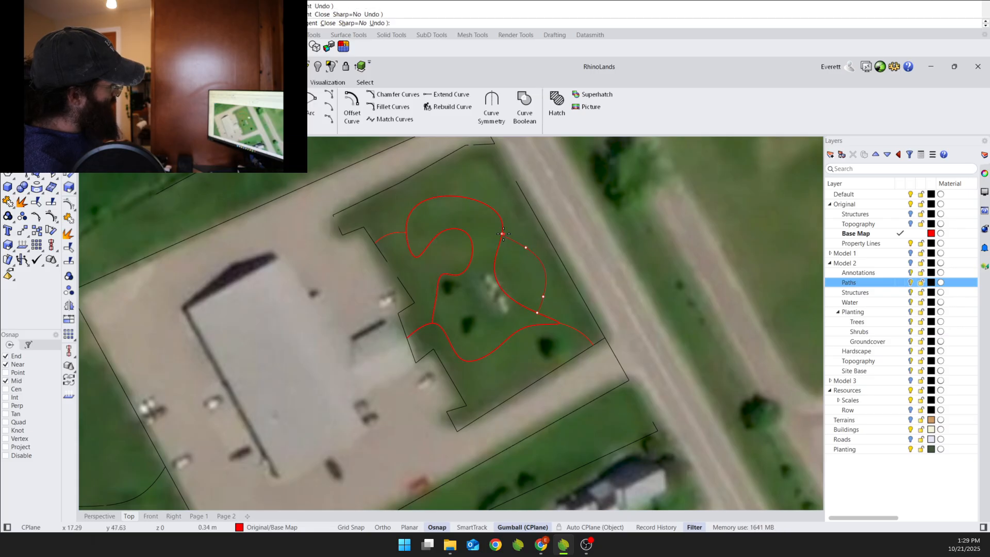
pyautogui.press('Return')
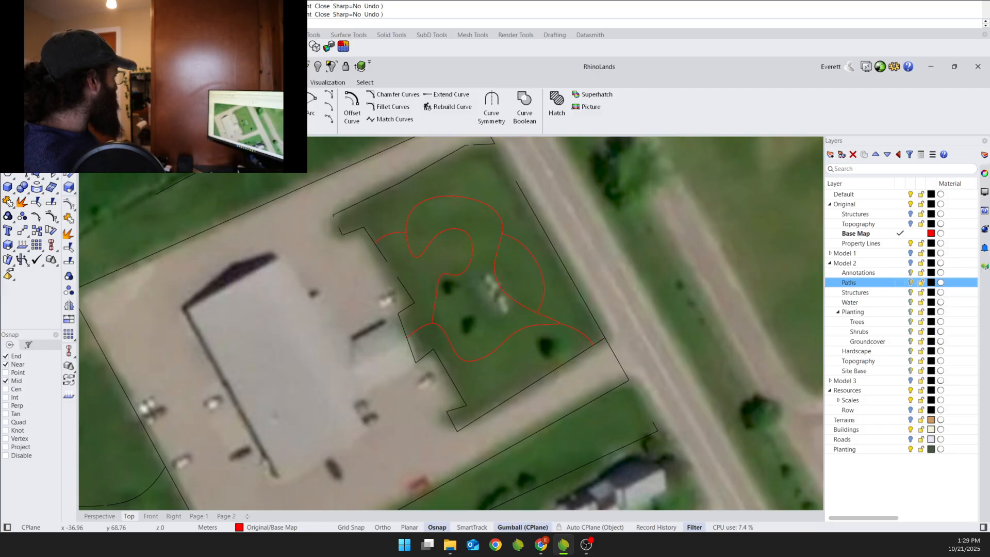
# Try a gently bent connector curve from the lawn's northern edge to the northeast side of the loop, and delete it.
pyautogui.press('Return')
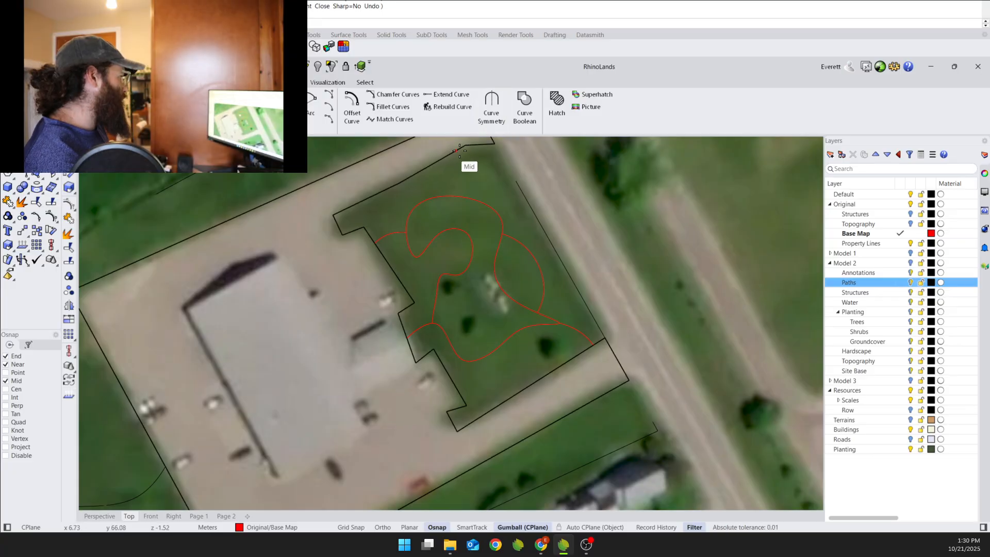
pyautogui.click(472, 164)
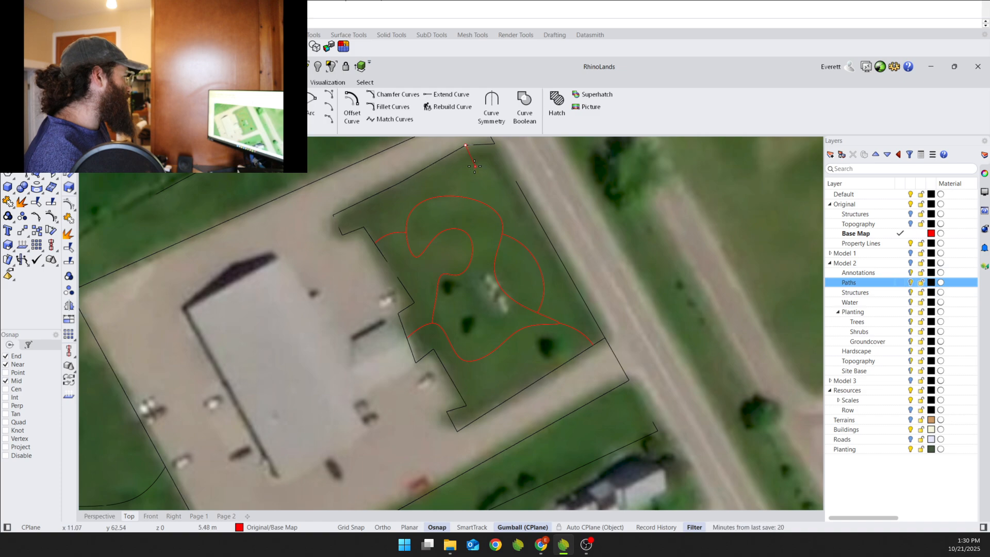
pyautogui.click(476, 167)
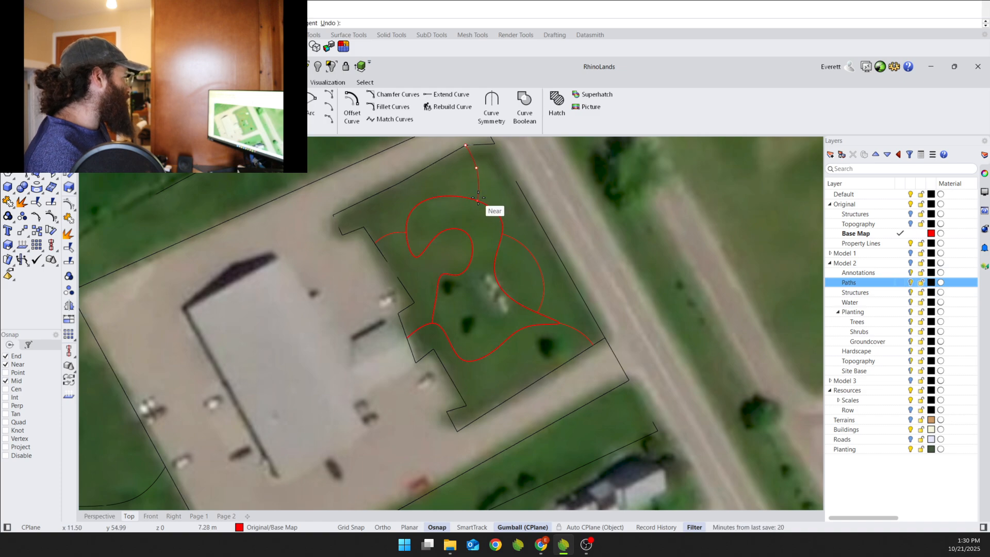
pyautogui.click(477, 200)
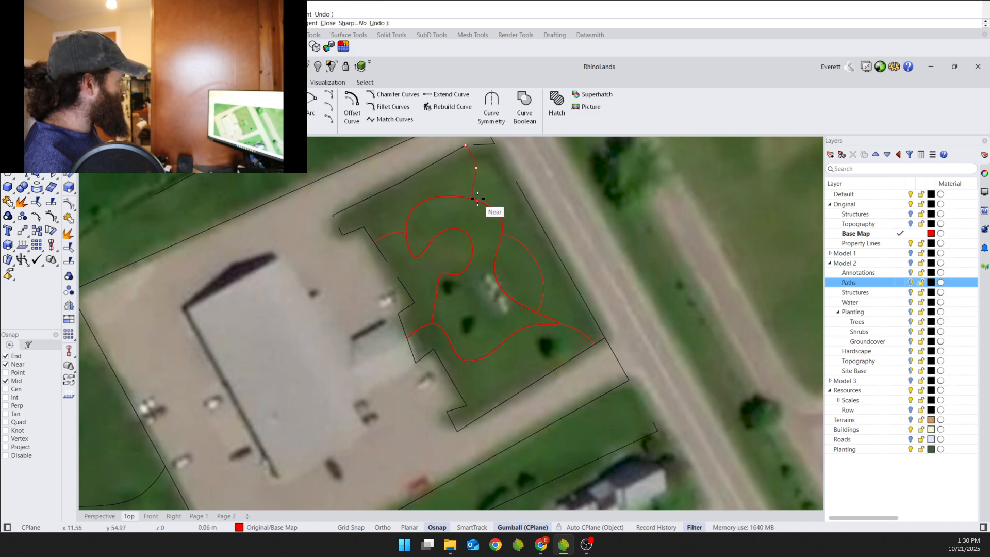
pyautogui.click(510, 298)
pyautogui.press('Return')
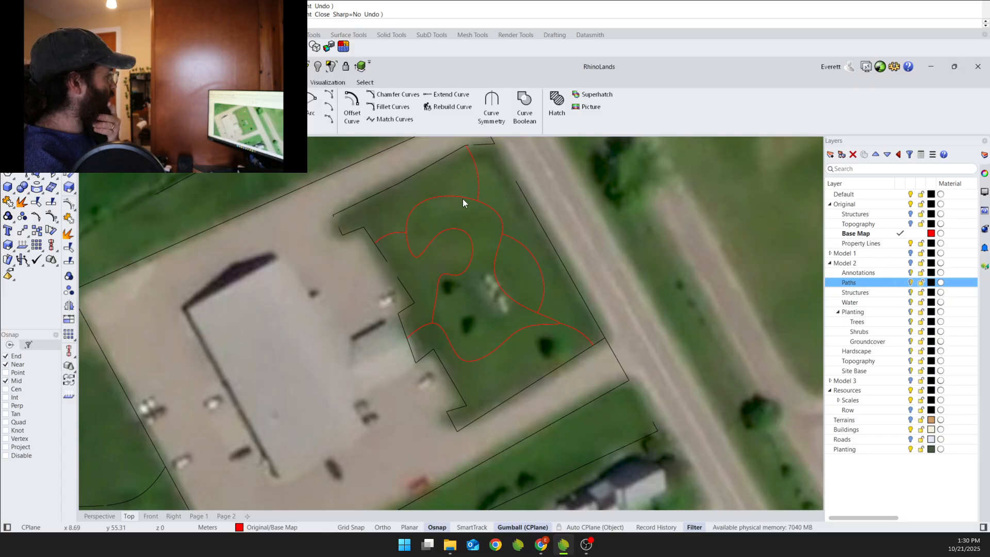
pyautogui.click(478, 178)
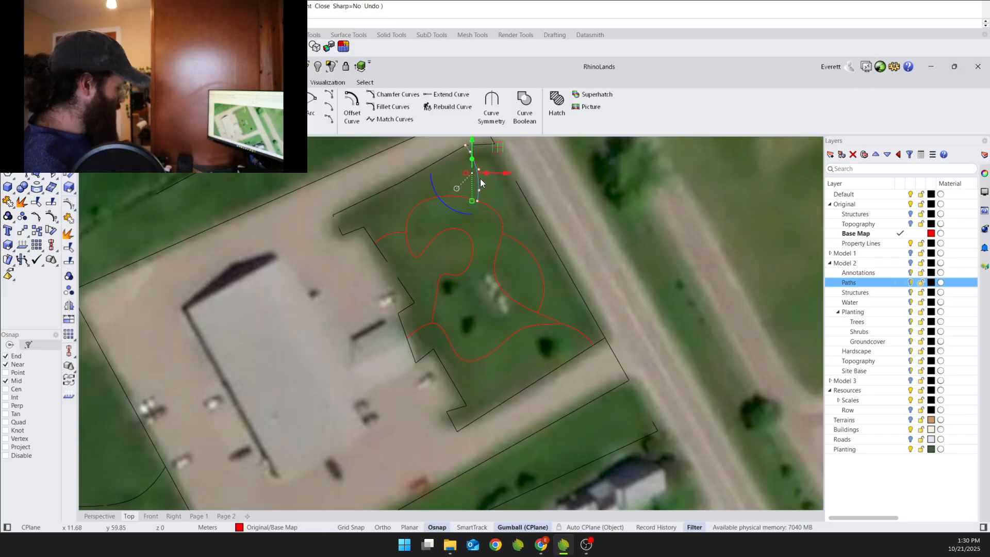
pyautogui.press('Delete')
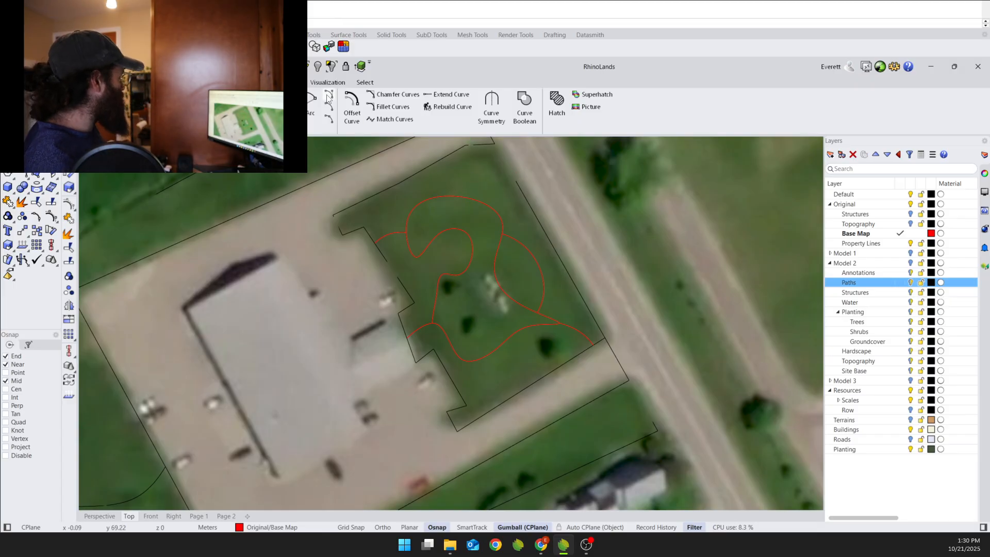
pyautogui.click(480, 144)
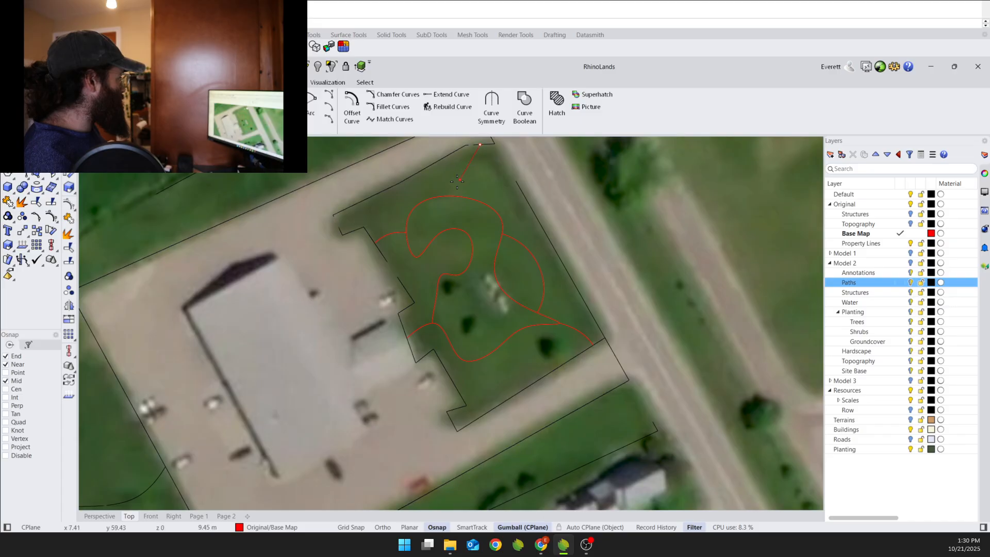
pyautogui.click(473, 168)
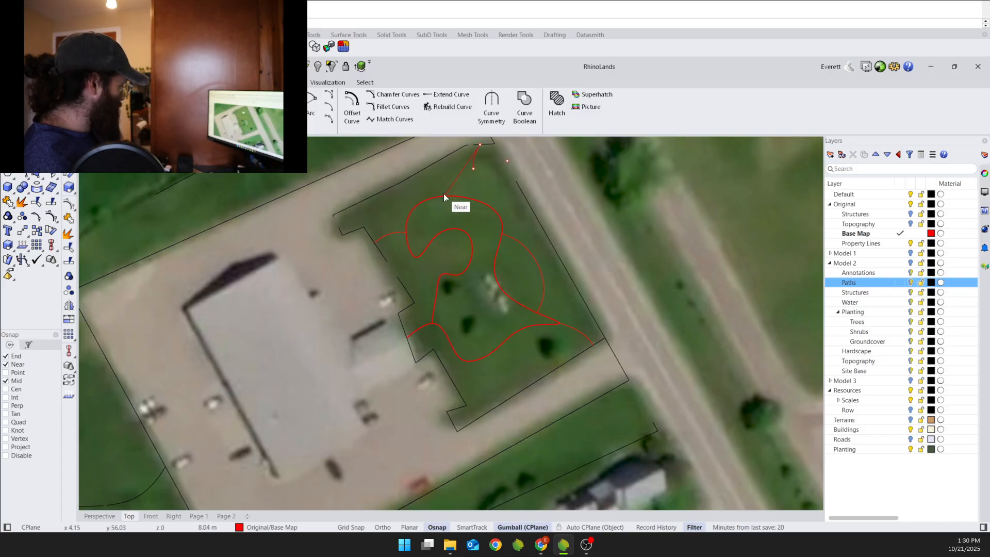
pyautogui.click(444, 195)
pyautogui.click(473, 161)
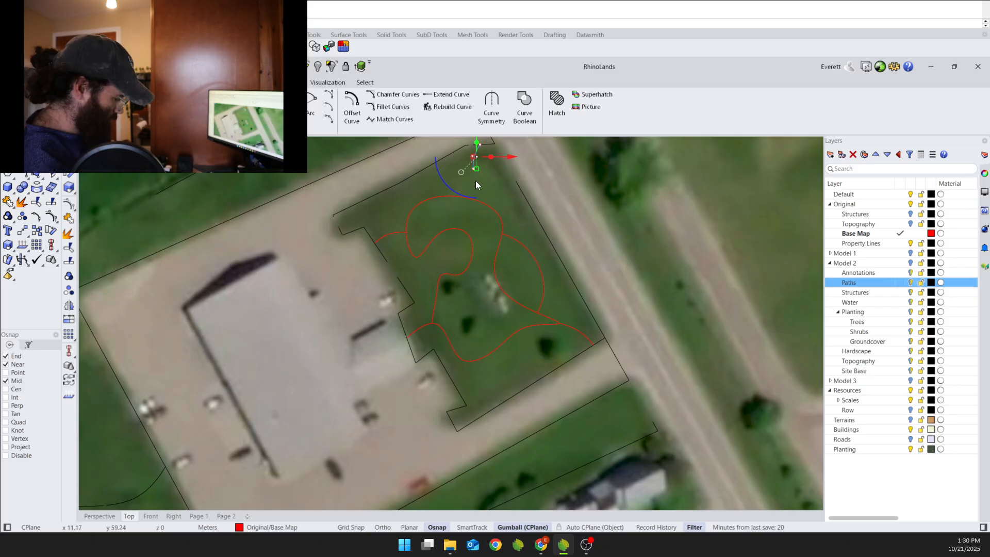
pyautogui.press('Delete')
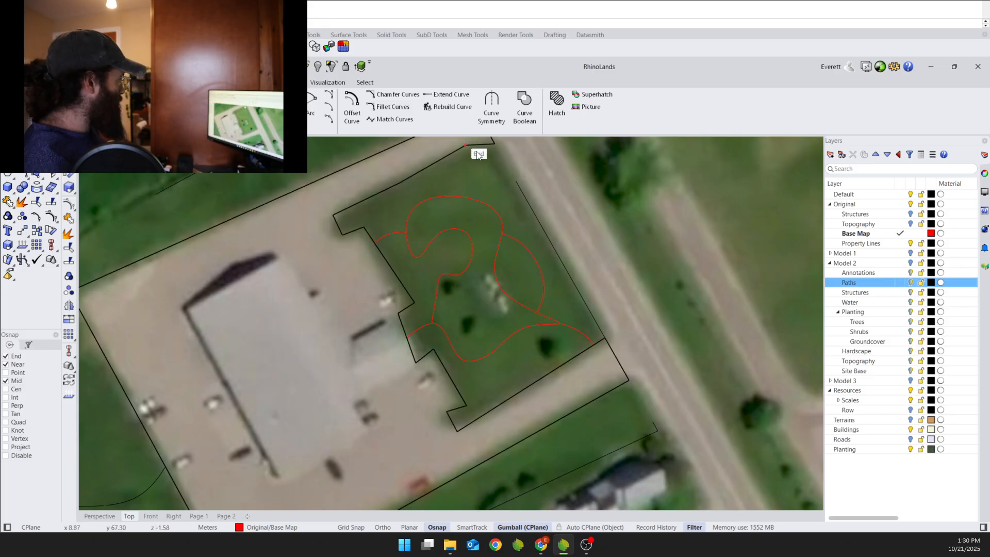
# Draw a curved connector path from the lawn's northern tip, bowing east, to the top of the northern loop.
pyautogui.click(477, 143)
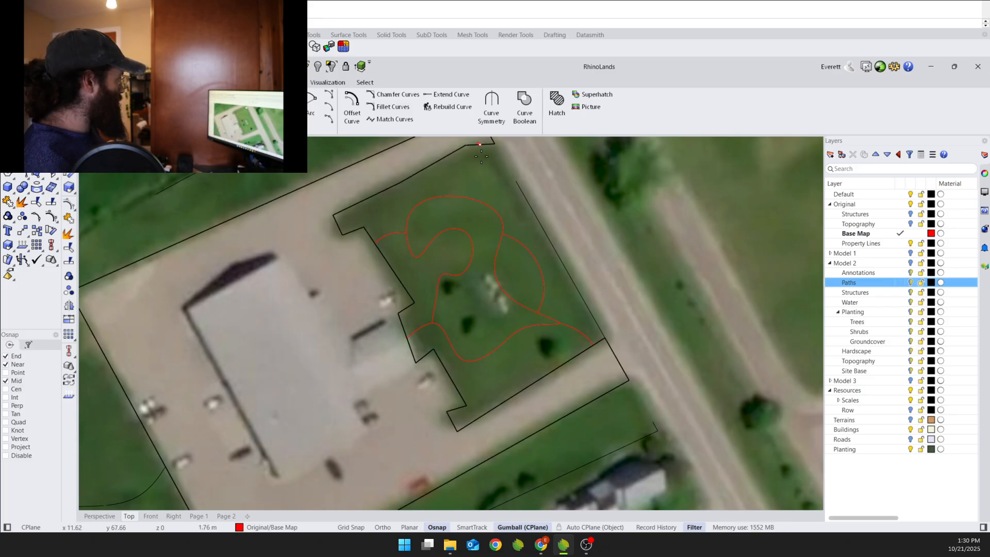
pyautogui.click(444, 194)
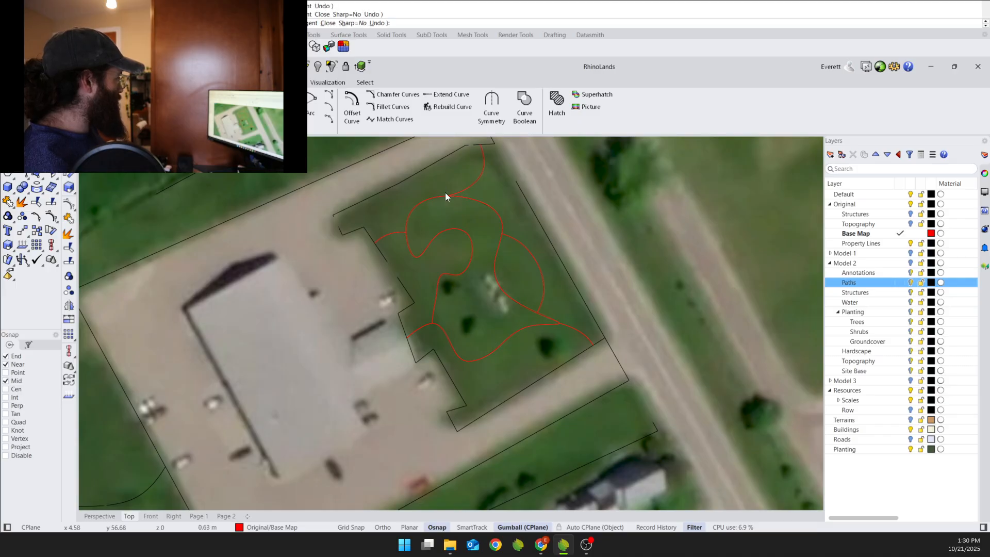
pyautogui.press('Return')
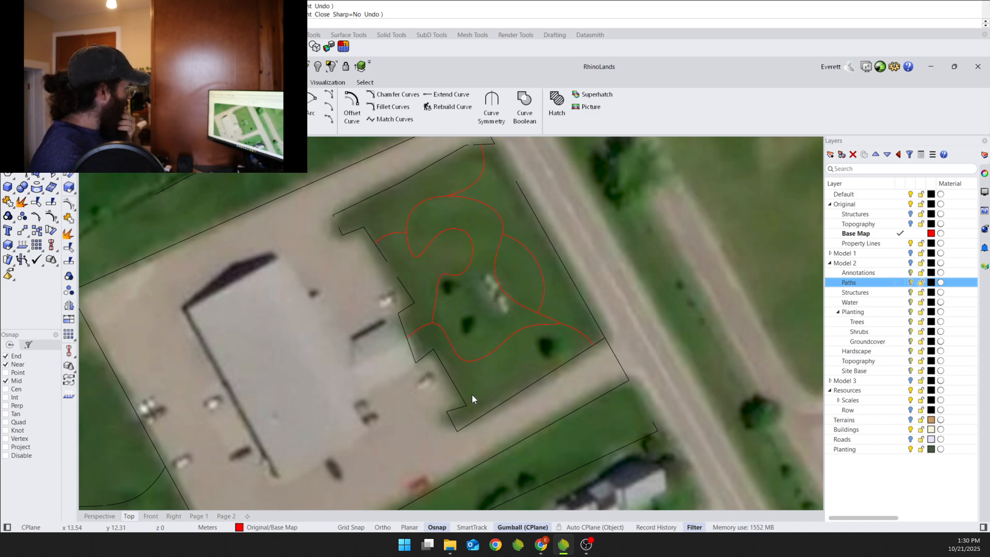
# Apply Elevate to Terrain to all the path curves on the front lawn, including the main loop and its connectors.
pyautogui.scroll(-2, 404, 191)
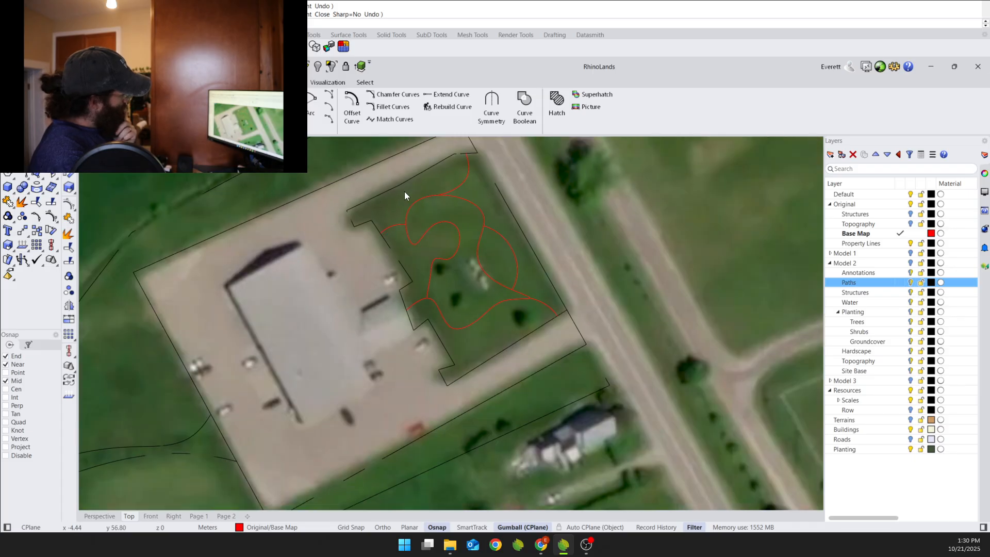
pyautogui.scroll(2, 341, 247)
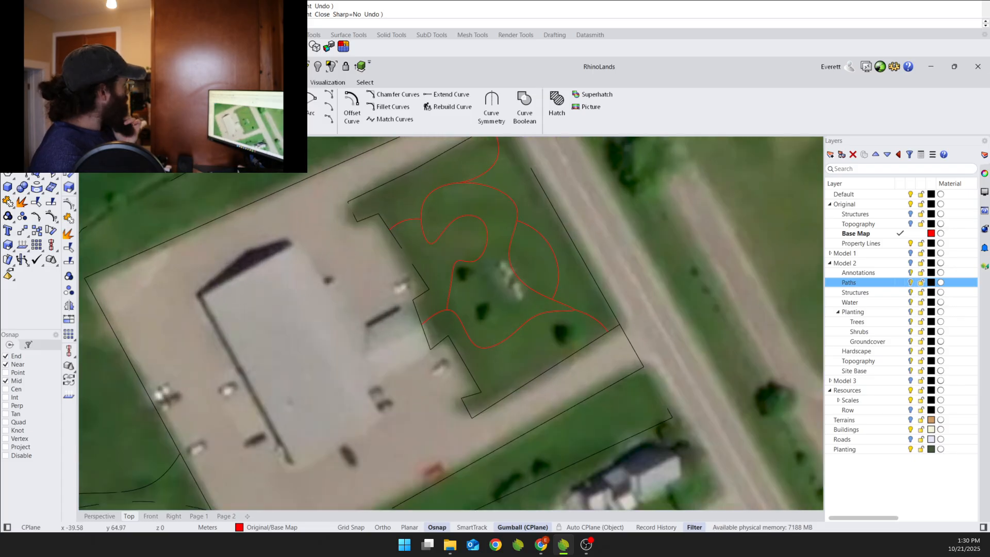
pyautogui.click(280, 83)
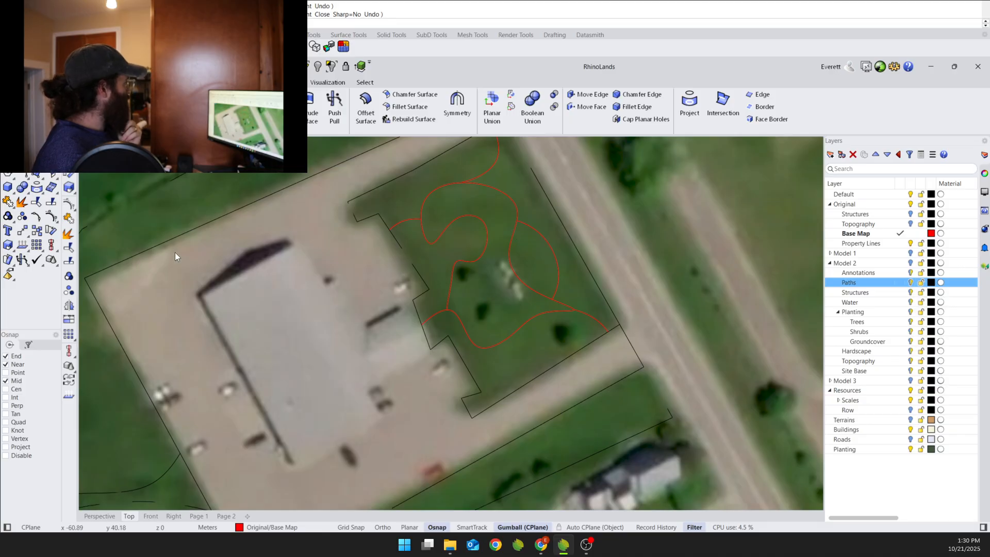
pyautogui.scroll(-1, 220, 270)
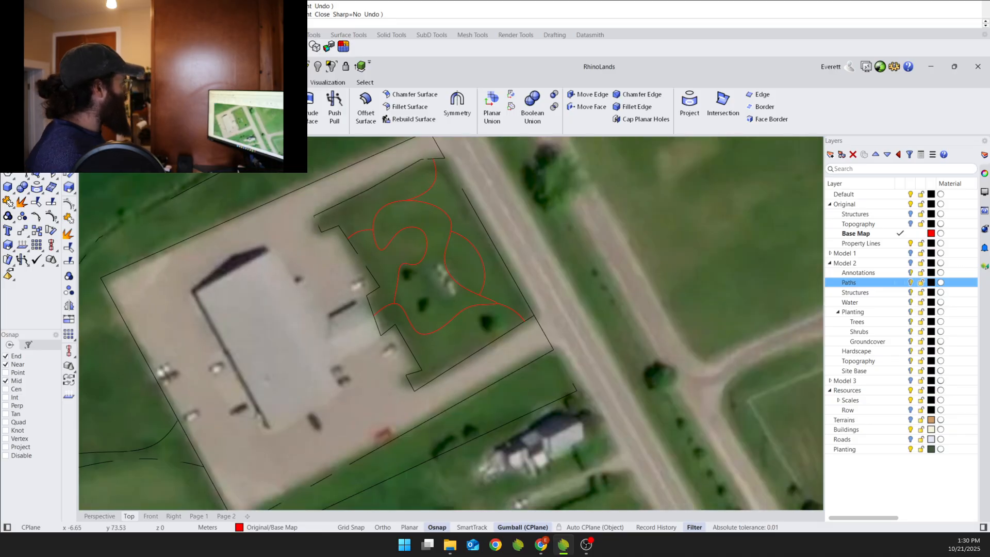
pyautogui.click(206, 82)
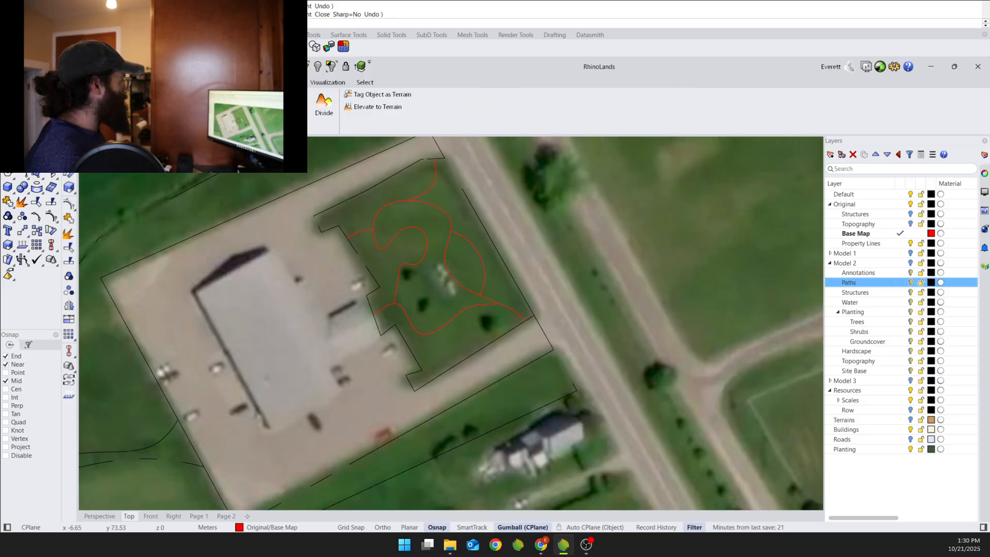
pyautogui.click(363, 108)
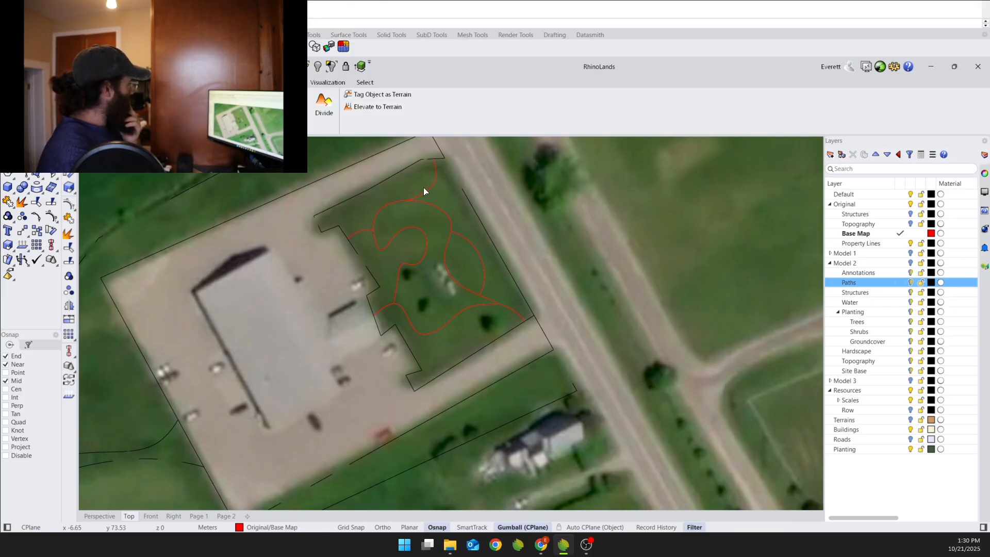
pyautogui.click(432, 189)
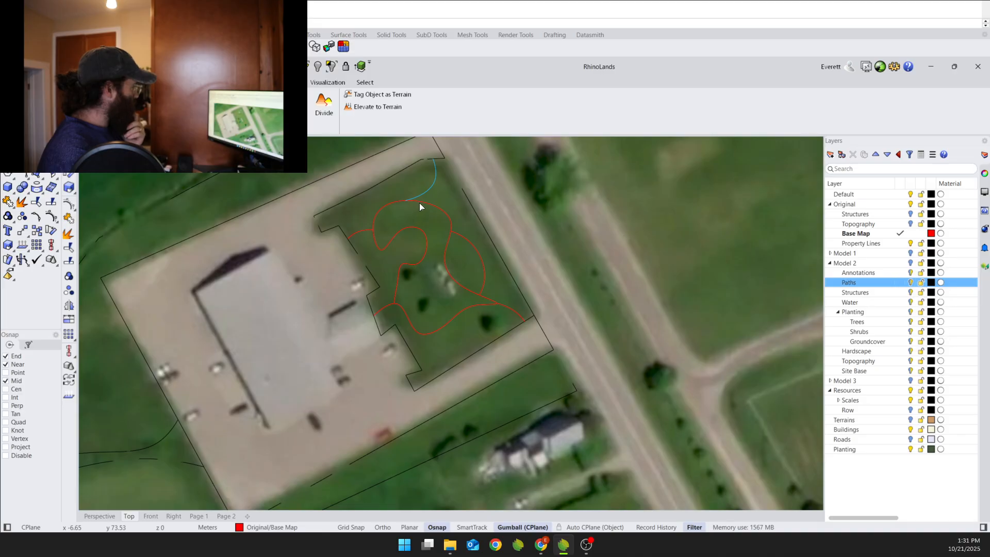
pyautogui.keyDown('shift'); pyautogui.click(420, 205); pyautogui.keyUp('shift')
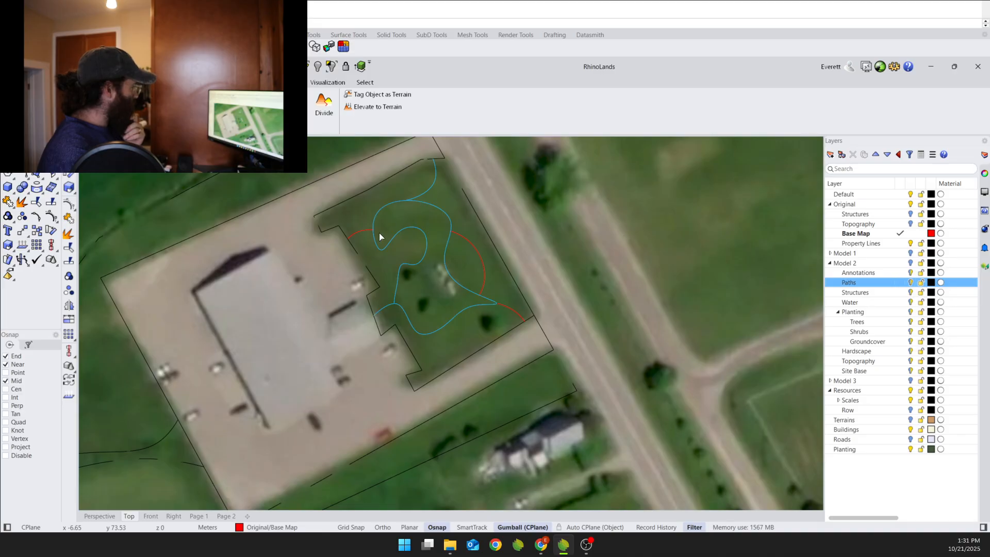
pyautogui.keyDown('shift'); pyautogui.click(474, 249); pyautogui.keyUp('shift')
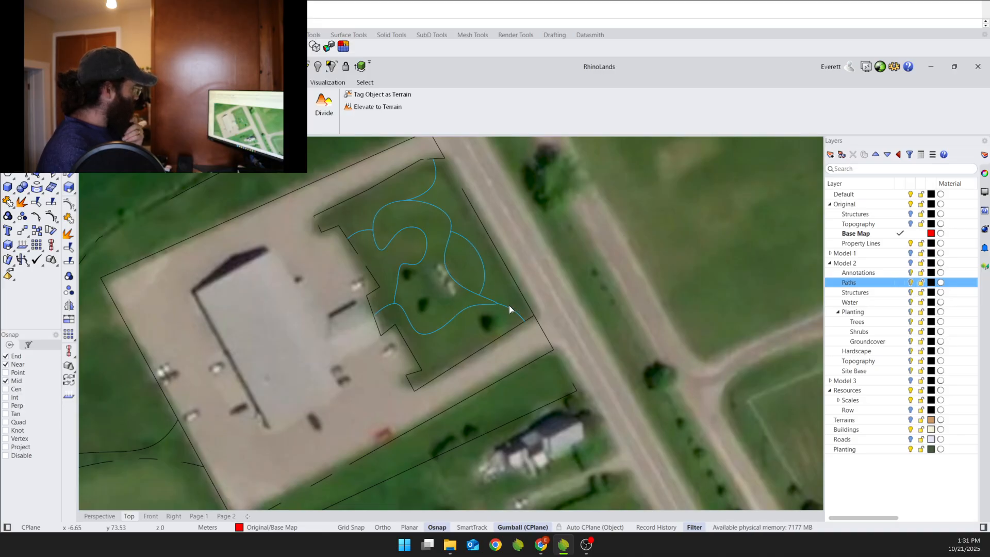
pyautogui.press('Escape')
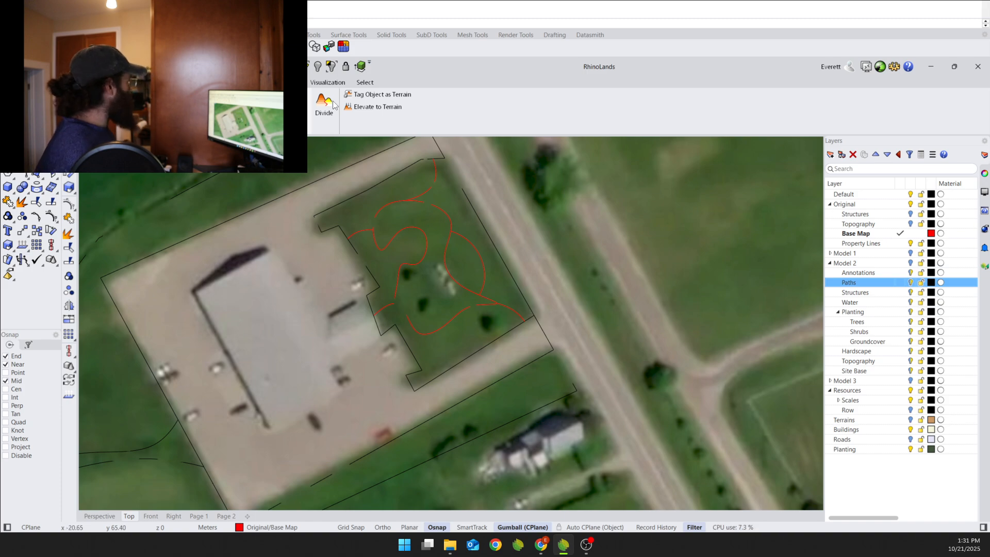
# Insert Path objects along the lawn's path curves with a 1.30 m wide rectangular section and middle-center justification.
pyautogui.click(242, 83)
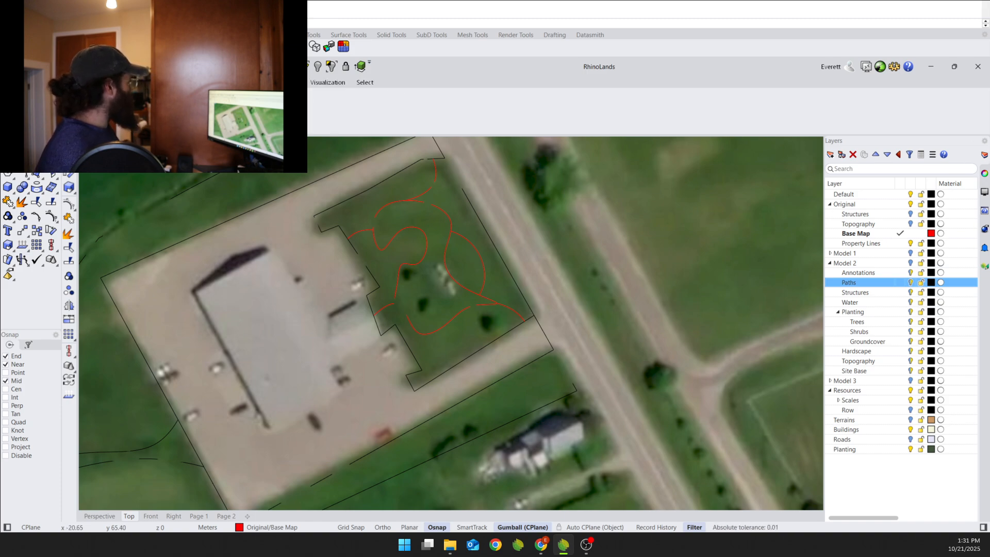
pyautogui.click(211, 82)
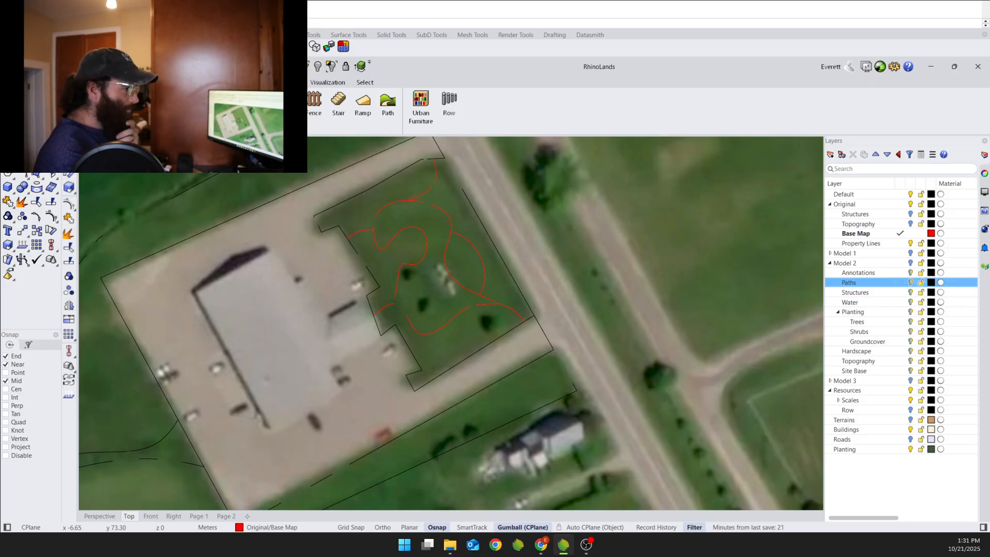
pyautogui.moveTo(901, 216); pyautogui.dragTo(348, 185)
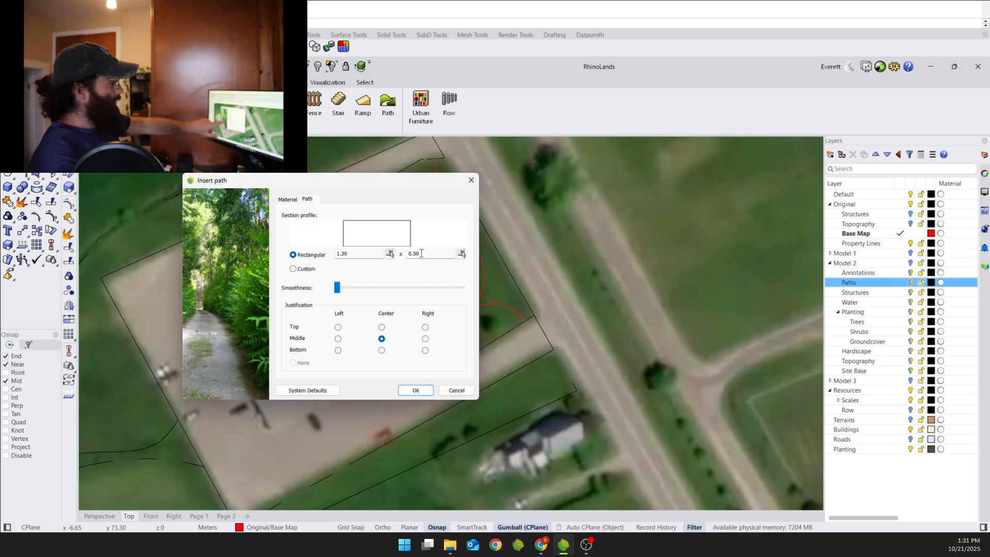
pyautogui.moveTo(422, 254); pyautogui.dragTo(410, 254)
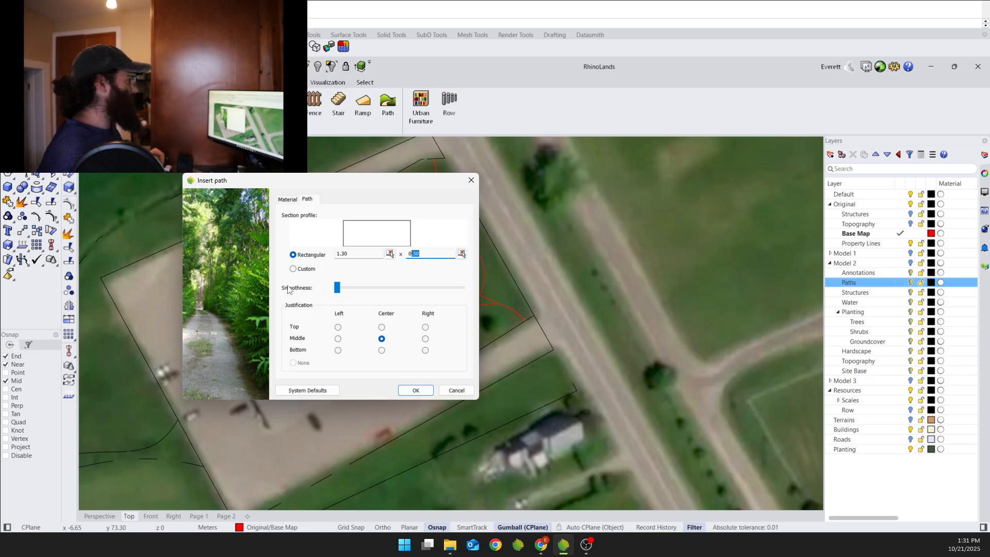
pyautogui.click(415, 391)
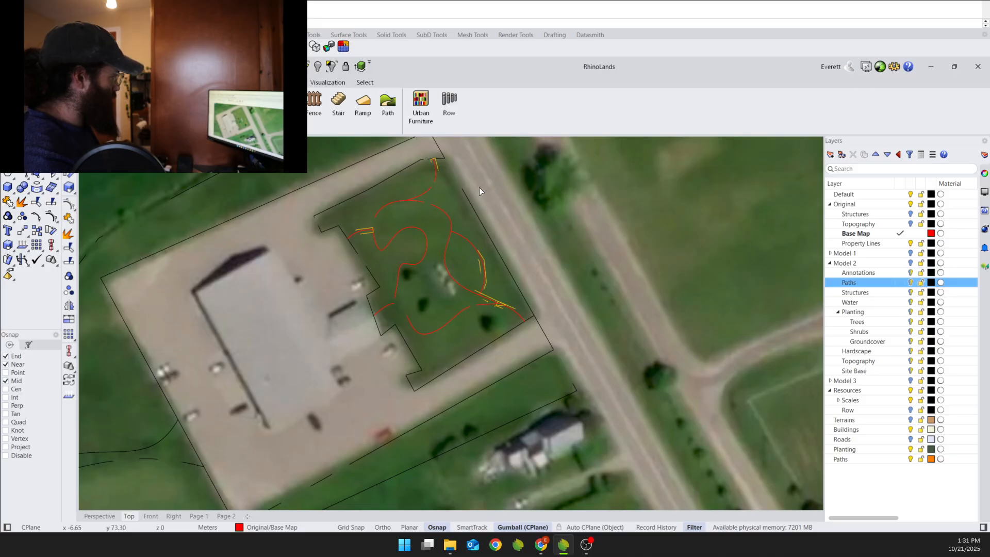
pyautogui.click(420, 262)
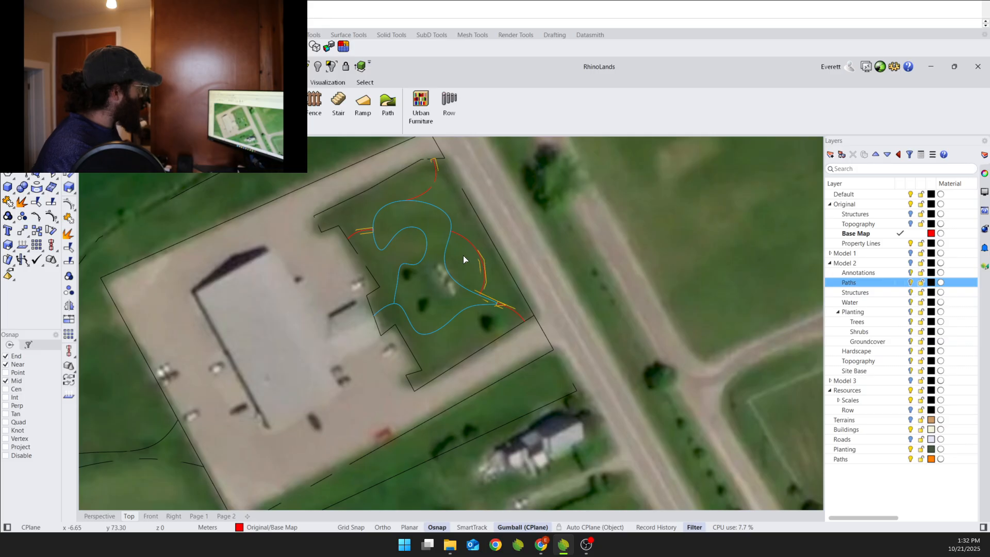
pyautogui.press('Escape')
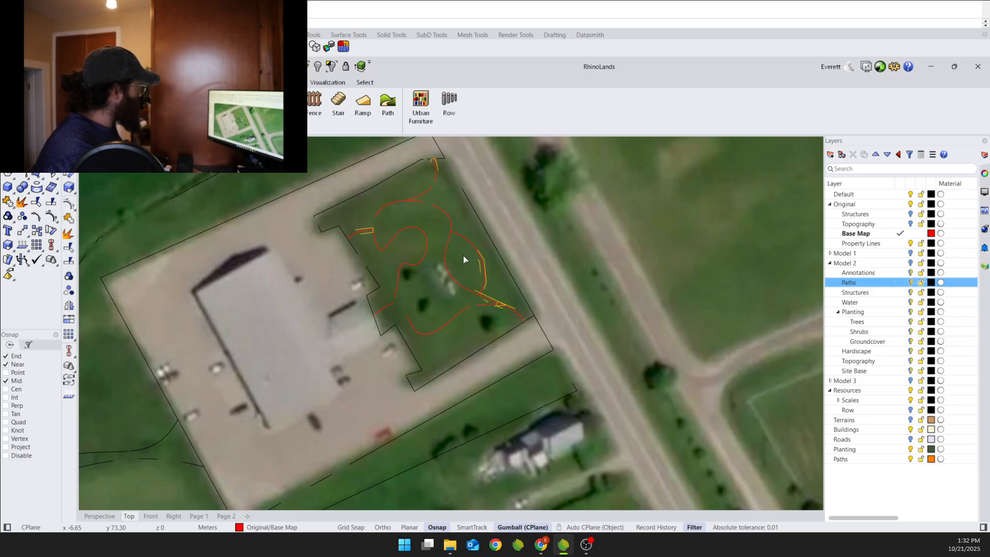
# Display the Top view in wireframe and delete the source curves of the northern connector and the main loop, keeping their path objects.
pyautogui.rightClick(129, 516)
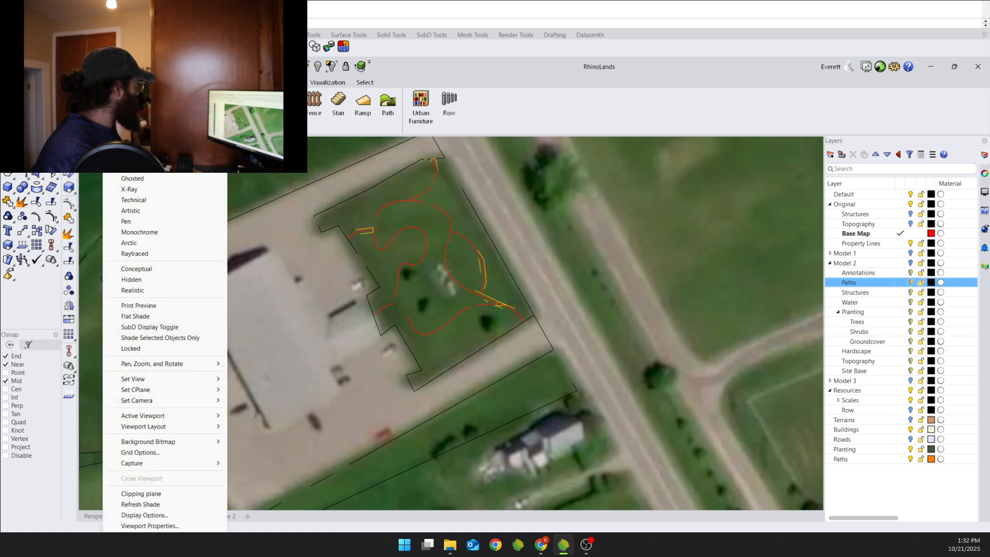
pyautogui.click(132, 146)
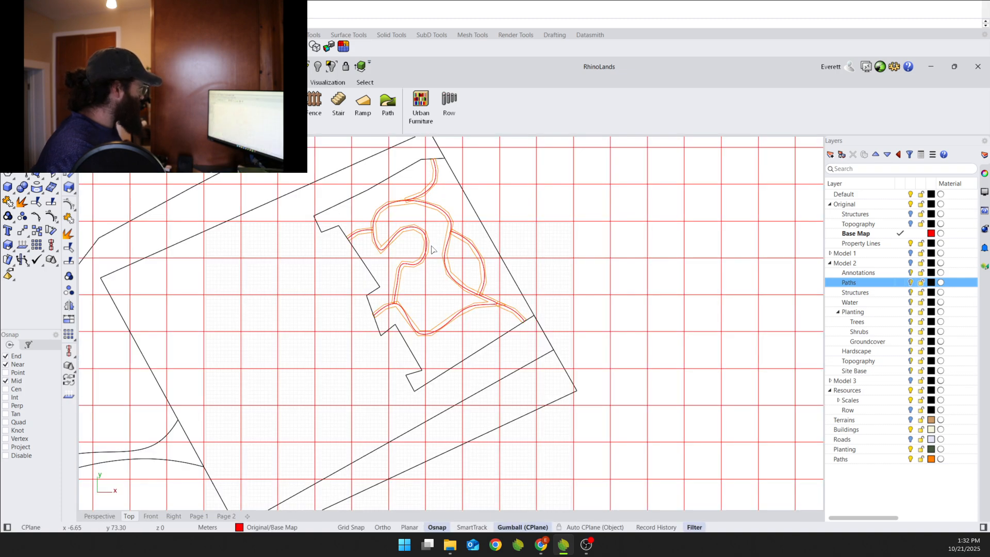
pyautogui.click(417, 231)
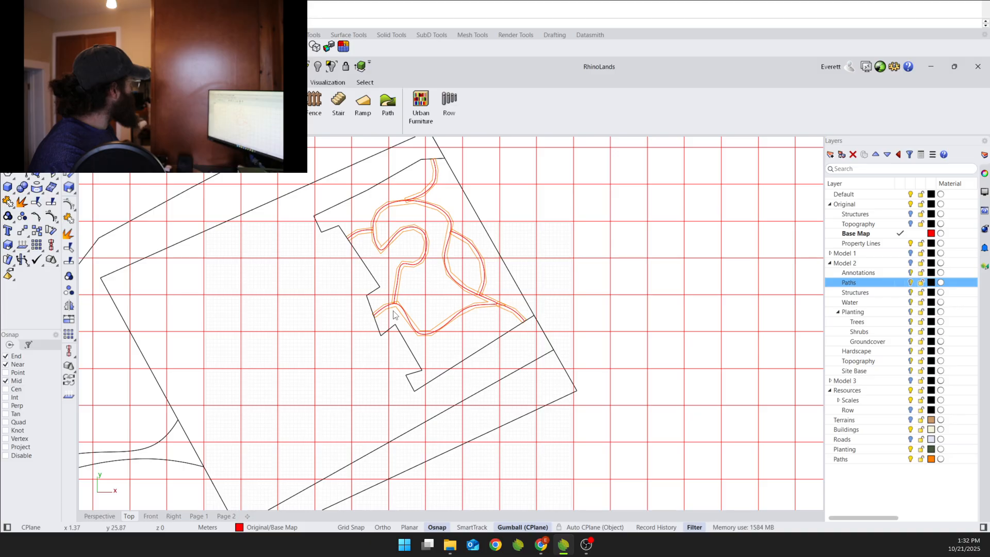
pyautogui.click(428, 207)
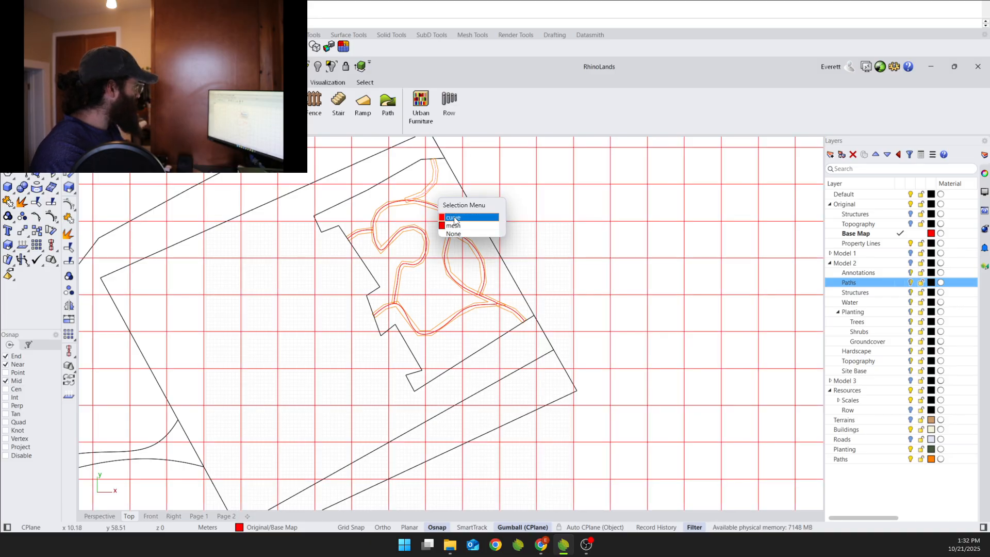
pyautogui.click(423, 198)
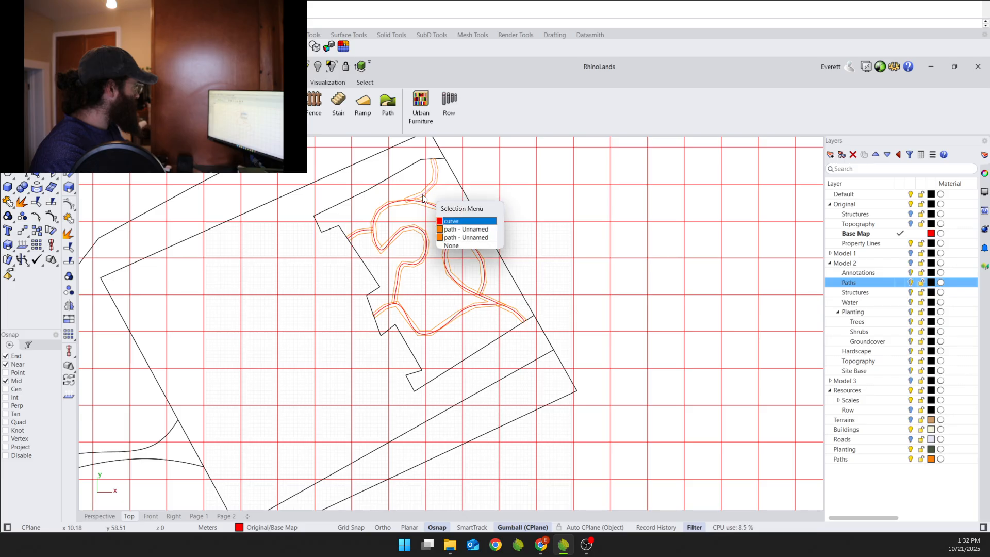
pyautogui.click(450, 231)
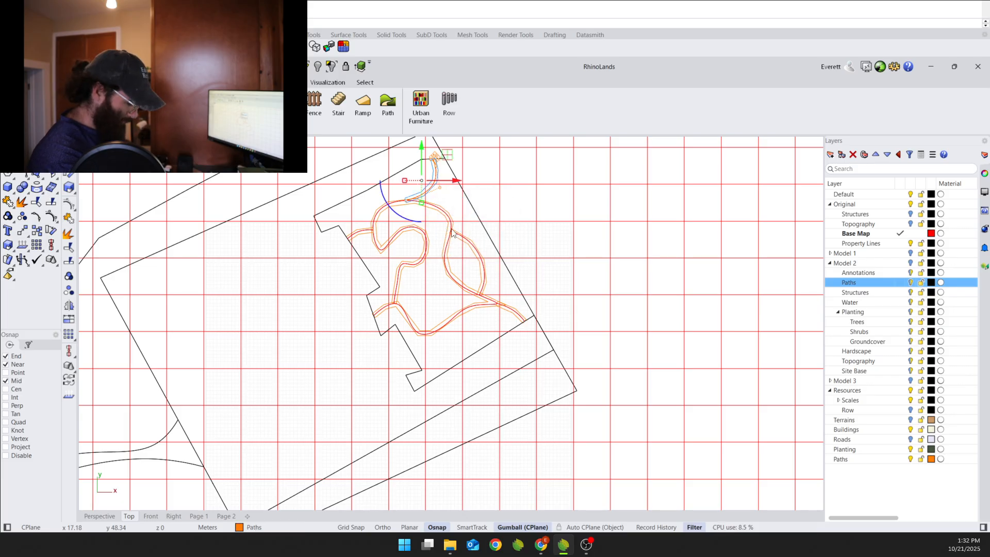
pyautogui.click(428, 193)
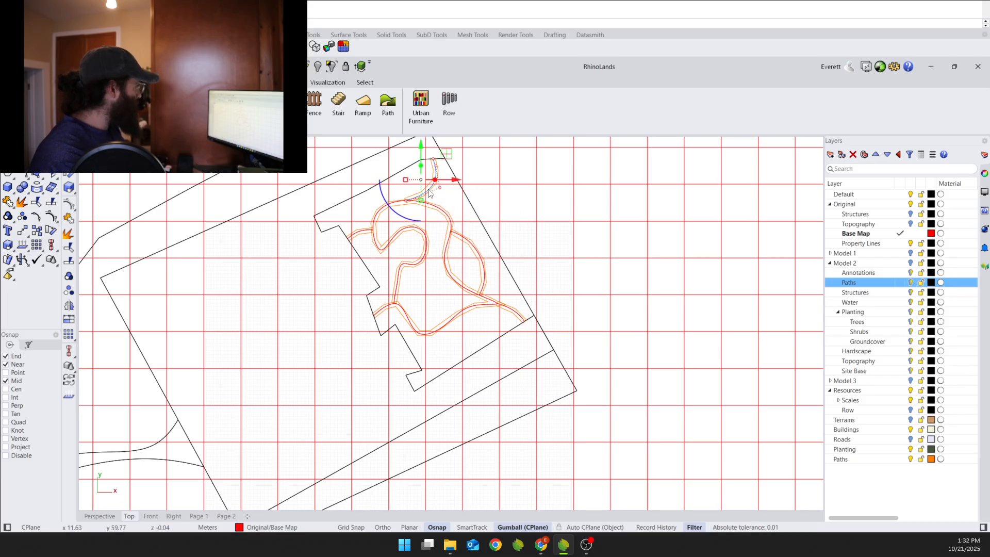
pyautogui.click(398, 205)
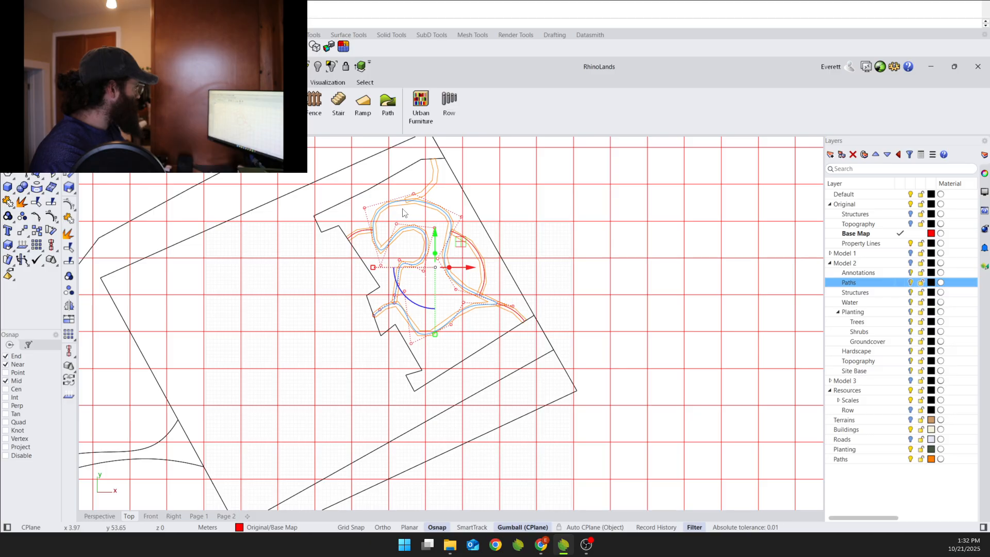
pyautogui.press('Delete')
# Delete the remaining red source curves of the connectors on the west, east and southeast sides of the lawn.
pyautogui.click(365, 234)
pyautogui.press('Delete')
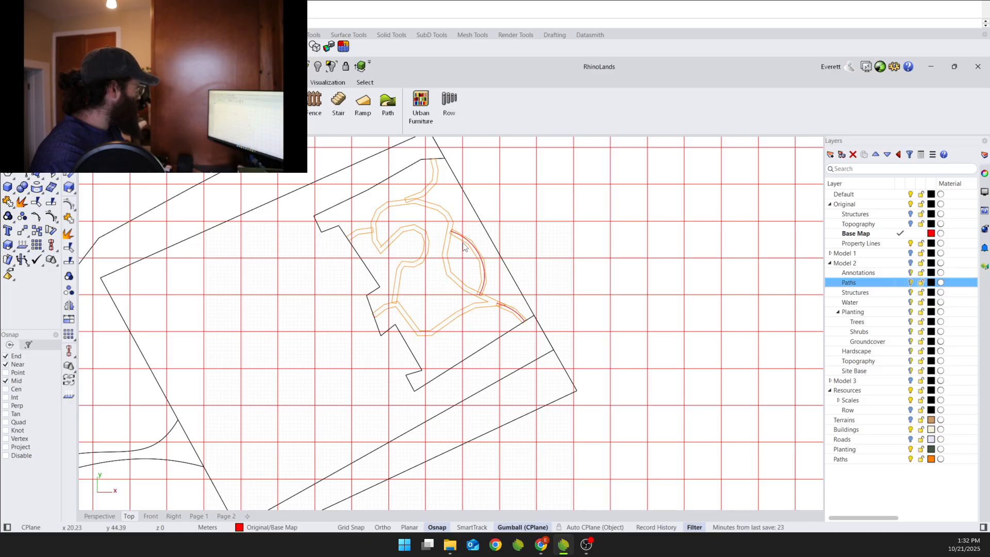
pyautogui.click(469, 252)
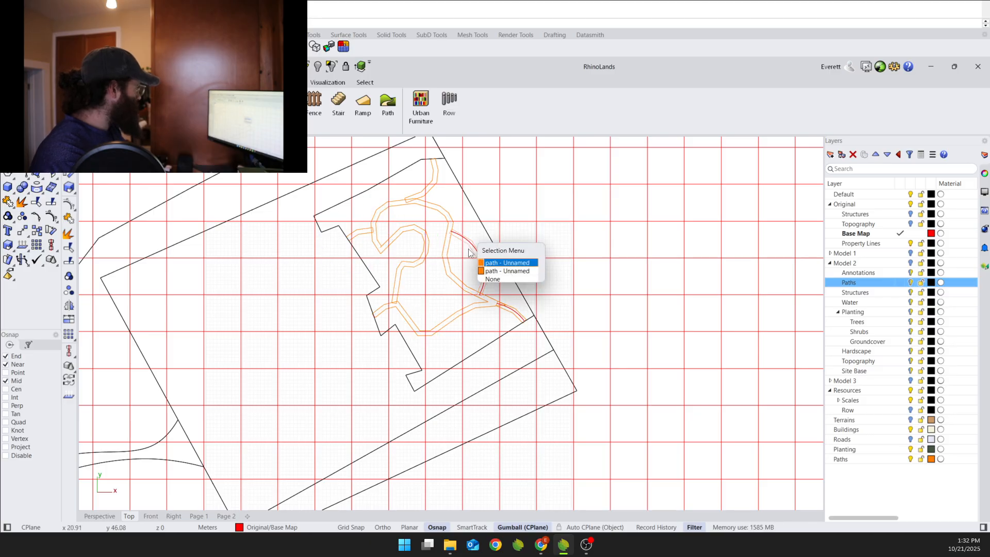
pyautogui.click(496, 263)
pyautogui.press('Escape')
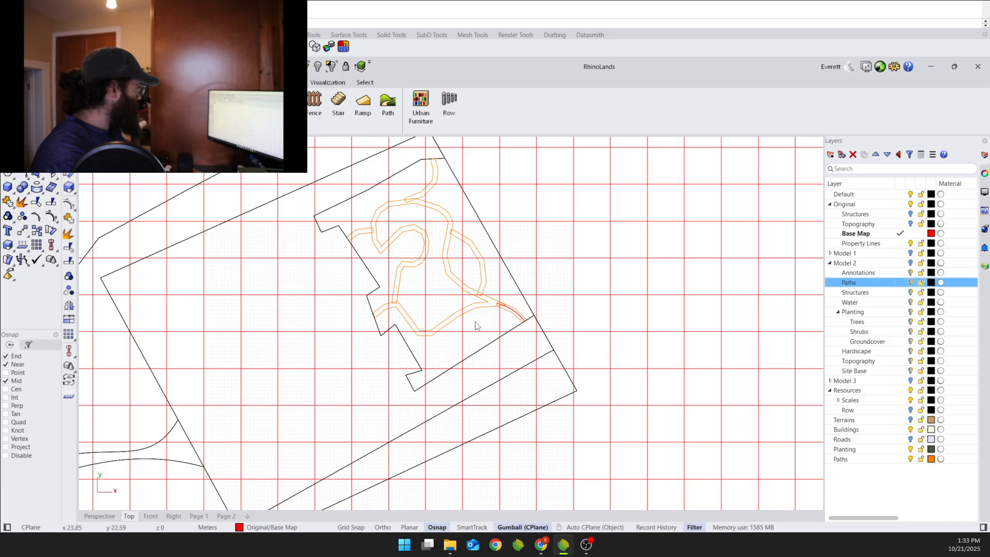
pyautogui.click(508, 309)
pyautogui.press('Delete')
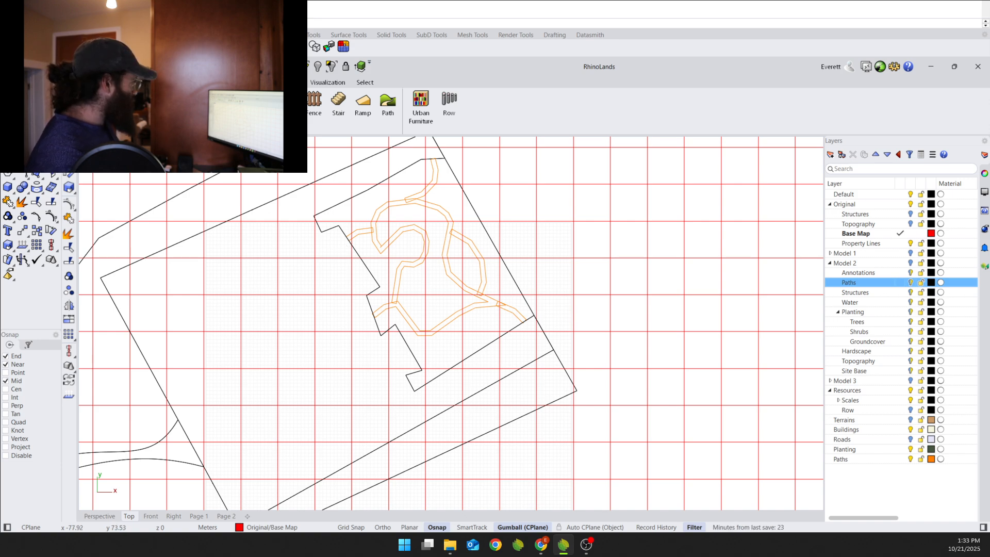
# Set up Apple Semi-Dwarf for planting without redefining the species, aging it to a 6.49 crown diameter and 5.16 height.
pyautogui.click(448, 225)
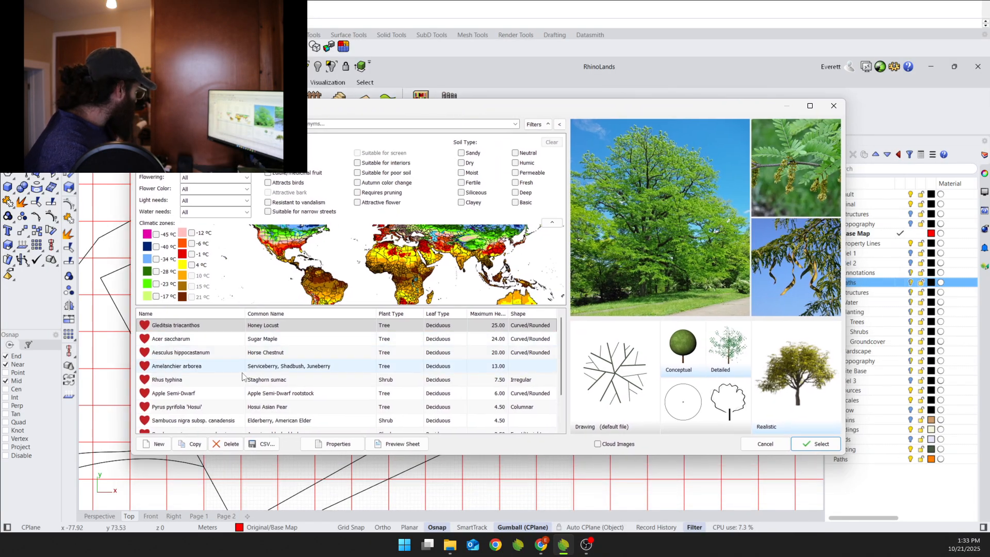
pyautogui.click(284, 395)
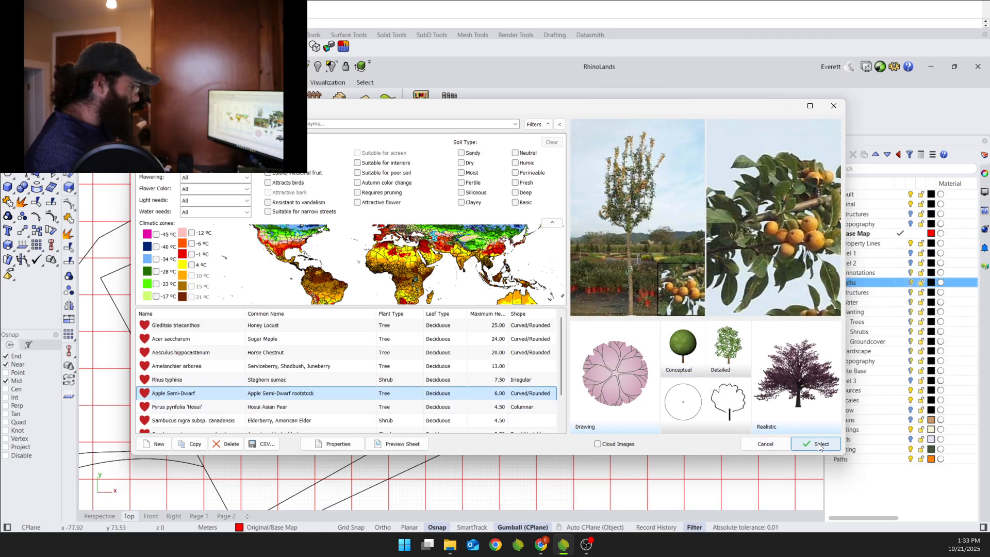
pyautogui.click(810, 442)
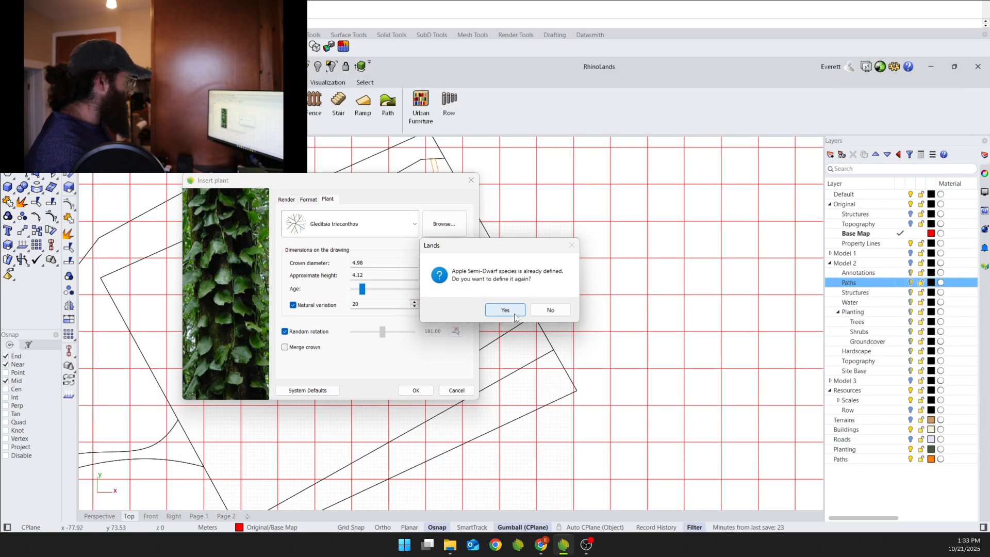
pyautogui.click(552, 309)
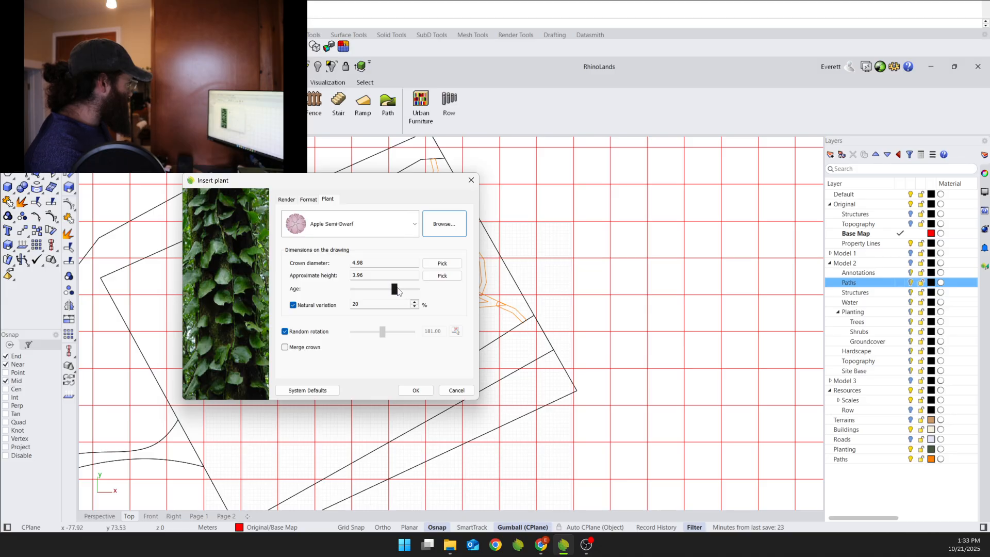
pyautogui.moveTo(397, 292); pyautogui.dragTo(409, 292)
pyautogui.click(418, 392)
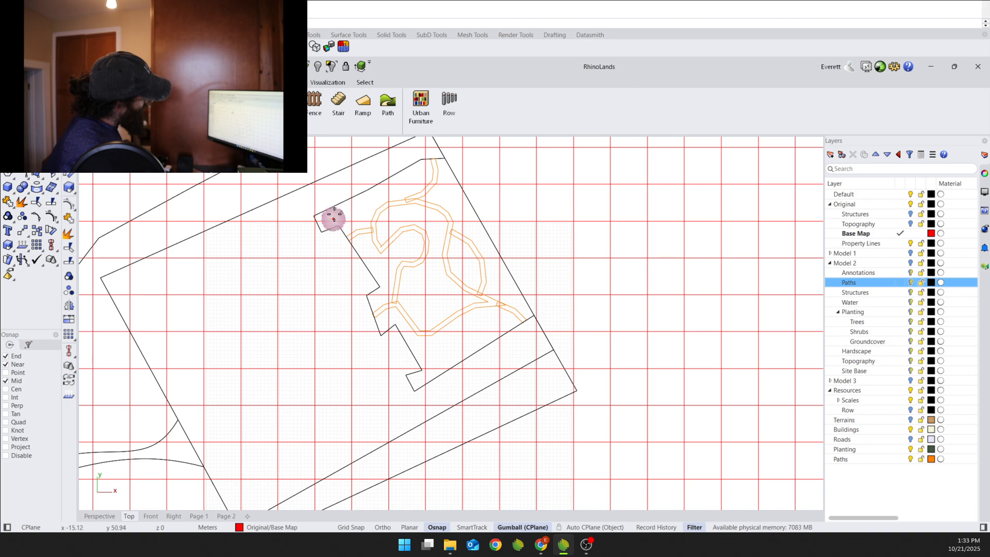
# Turn off object snaps and place four Apple Semi-Dwarf trees around the southern paths, three outside the loop and one inside its southwest bend.
pyautogui.click(437, 528)
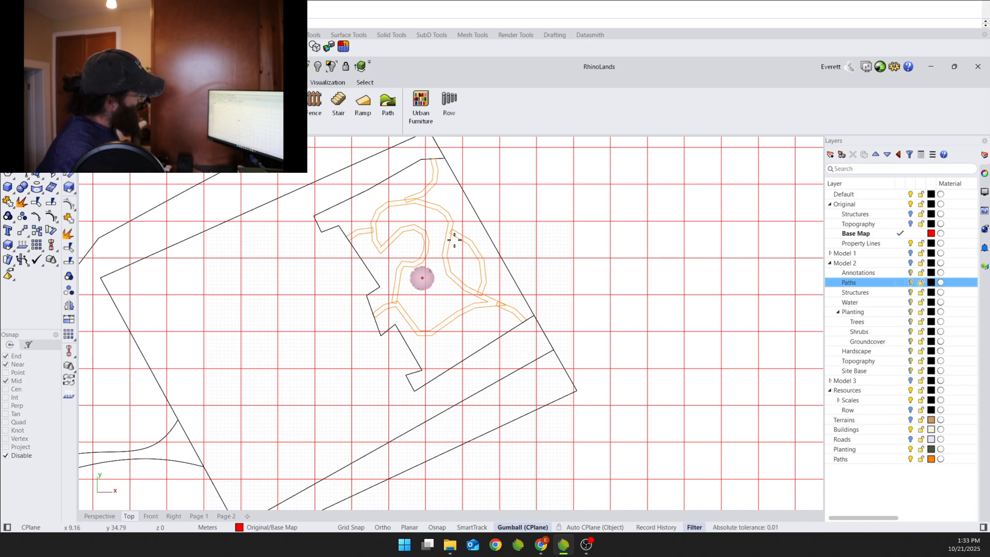
pyautogui.click(511, 297)
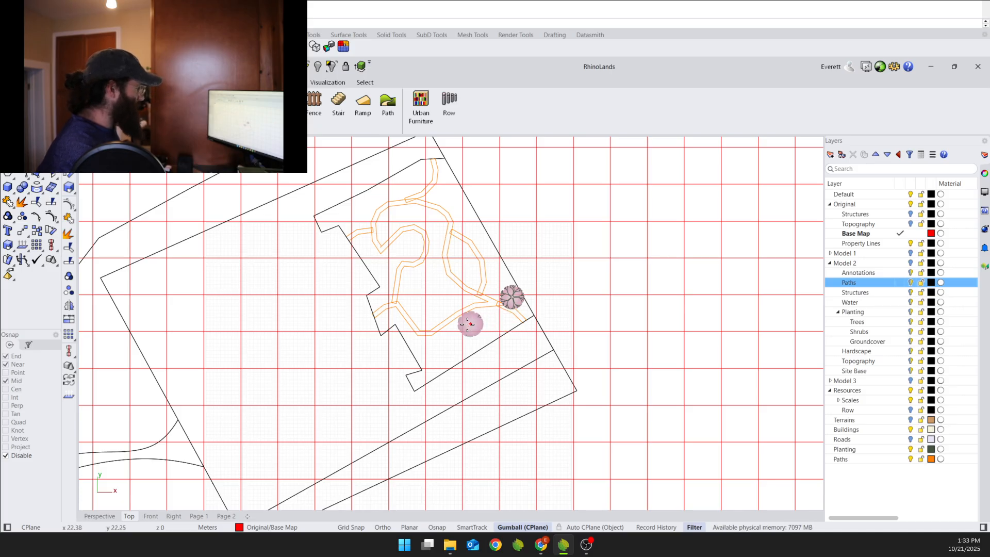
pyautogui.click(467, 325)
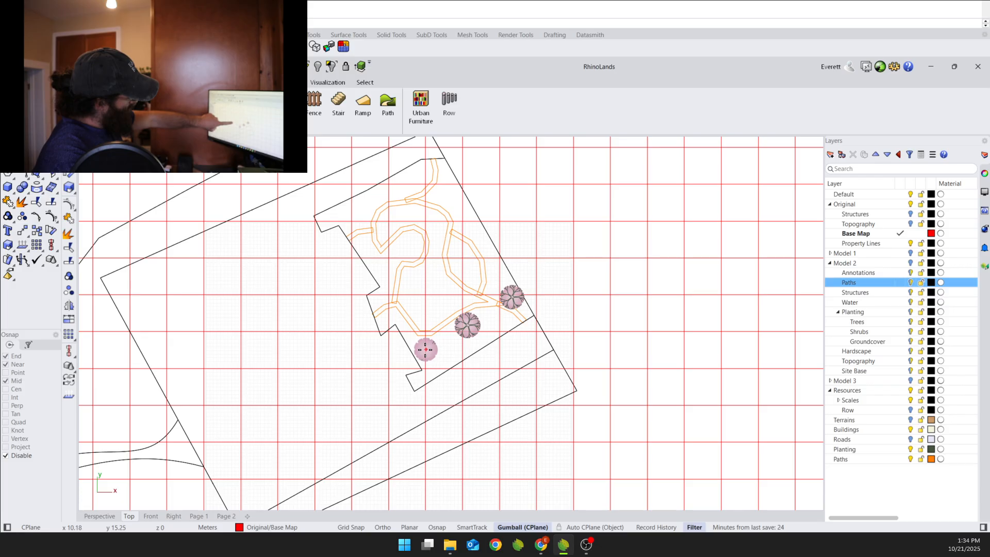
pyautogui.click(426, 350)
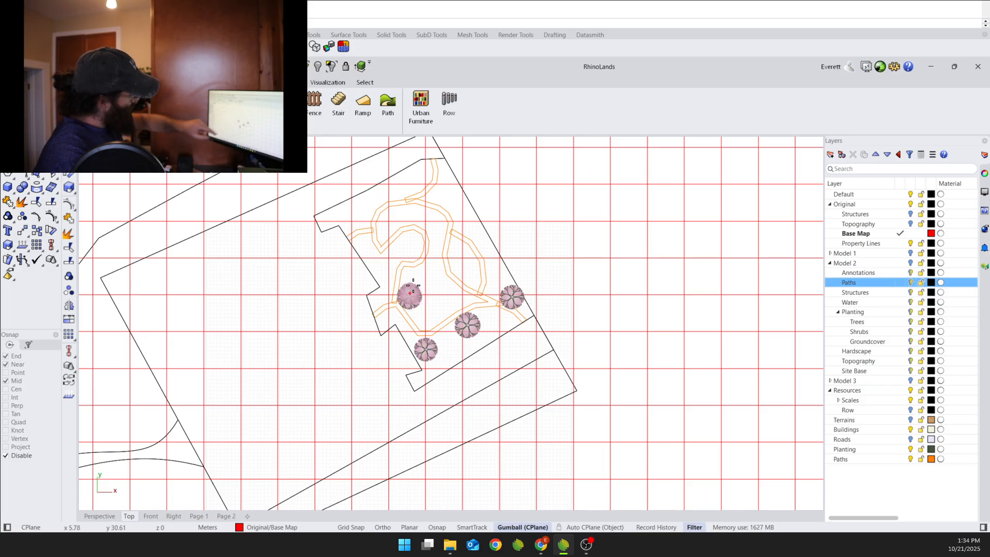
pyautogui.click(410, 295)
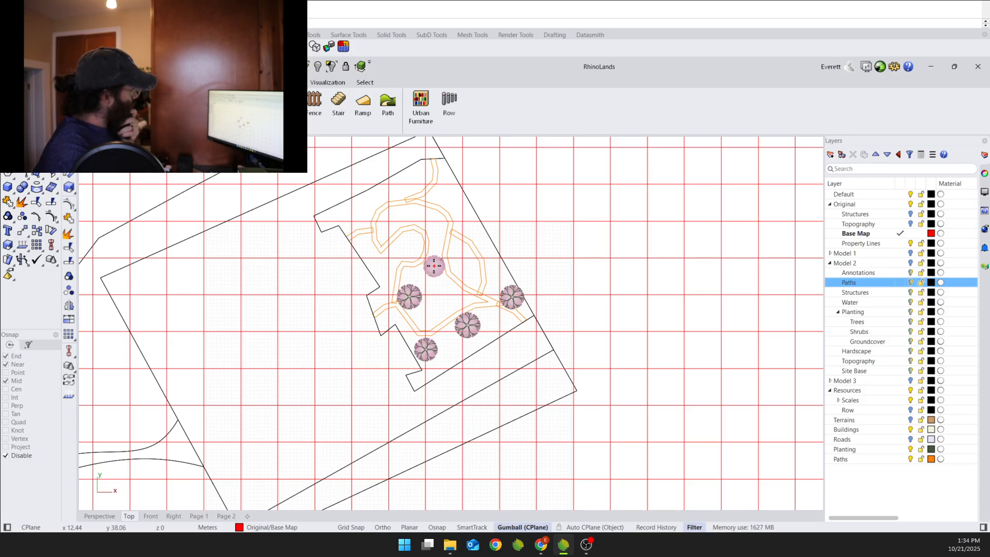
# Place five more Apple Semi-Dwarf trees: one mid-lawn, one inside the northern loop, and three along the northwest, north and northeast edges.
pyautogui.click(434, 266)
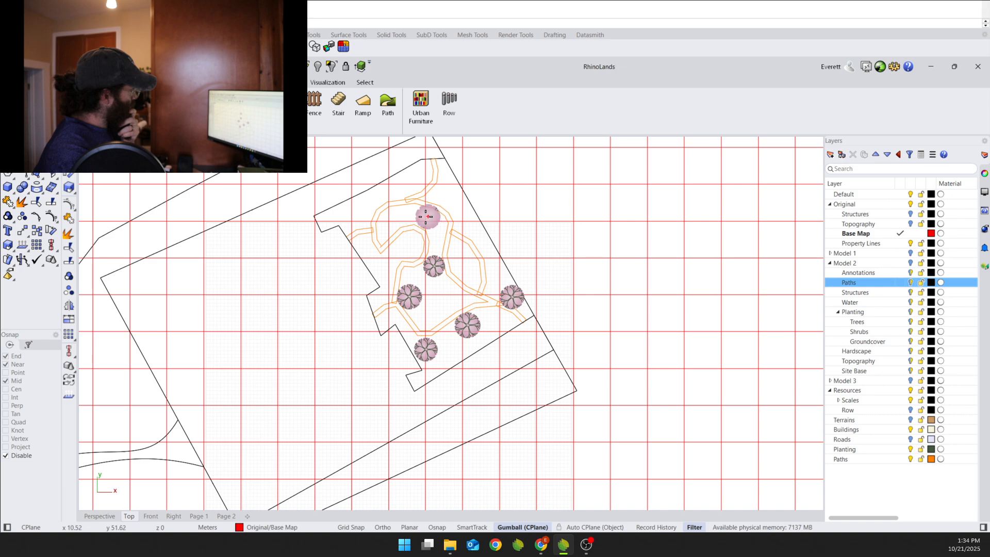
pyautogui.click(410, 216)
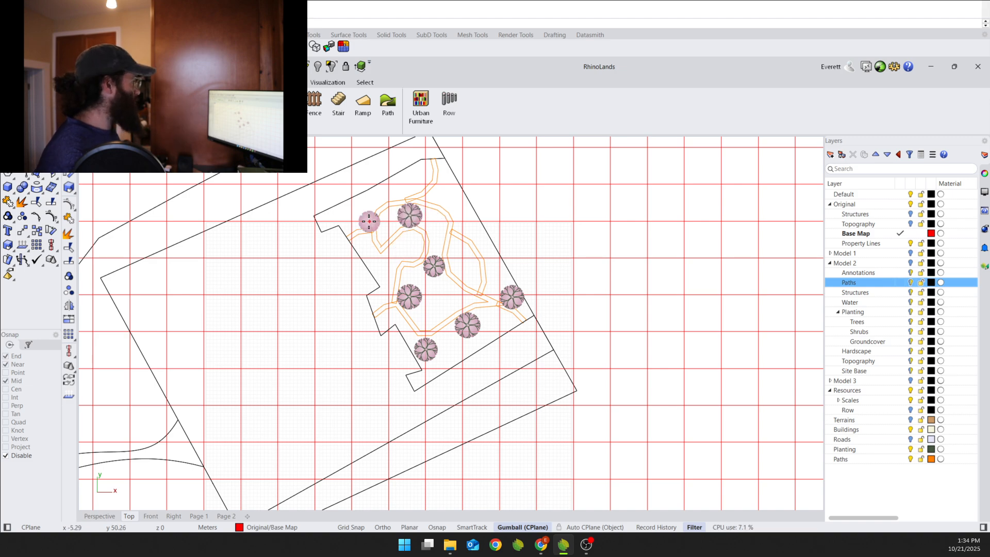
pyautogui.click(350, 217)
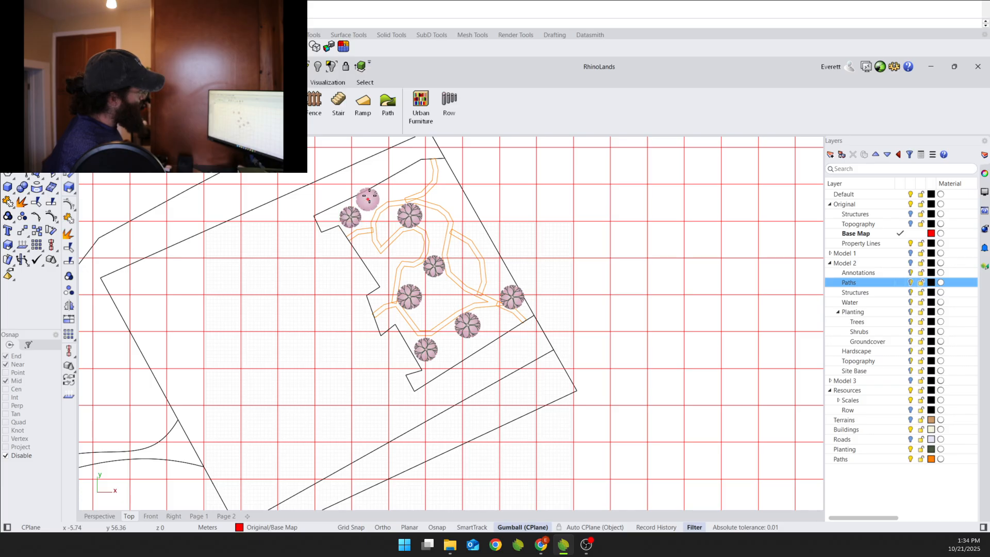
pyautogui.click(390, 189)
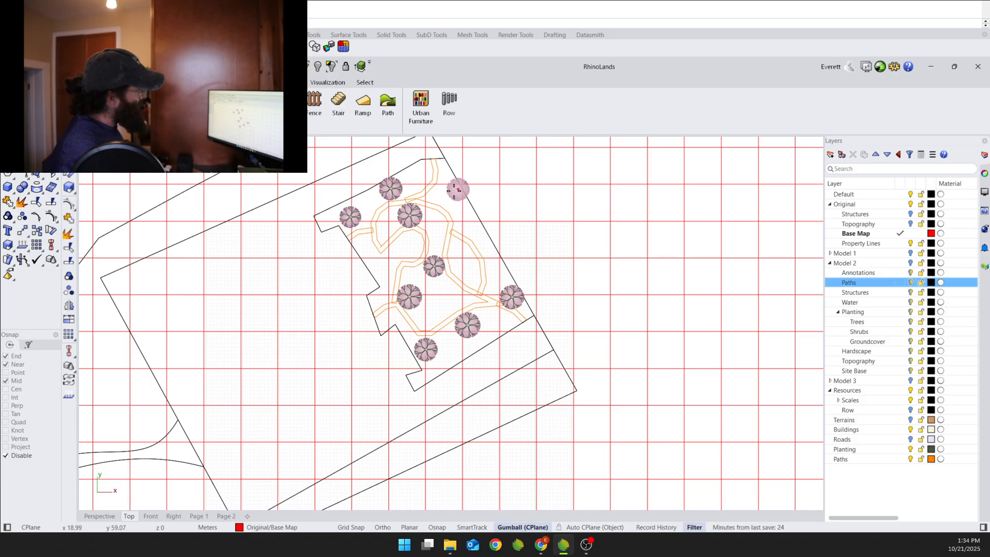
pyautogui.click(443, 195)
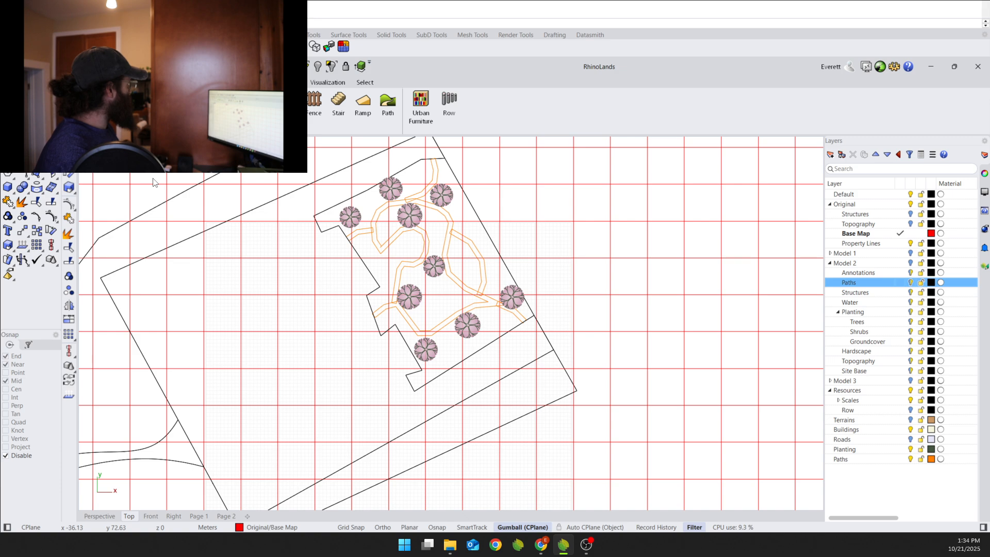
# Set up Pyrus pyrifolia 'Hosui' as the next plant to insert, redefining the existing species.
pyautogui.rightClick(227, 232)
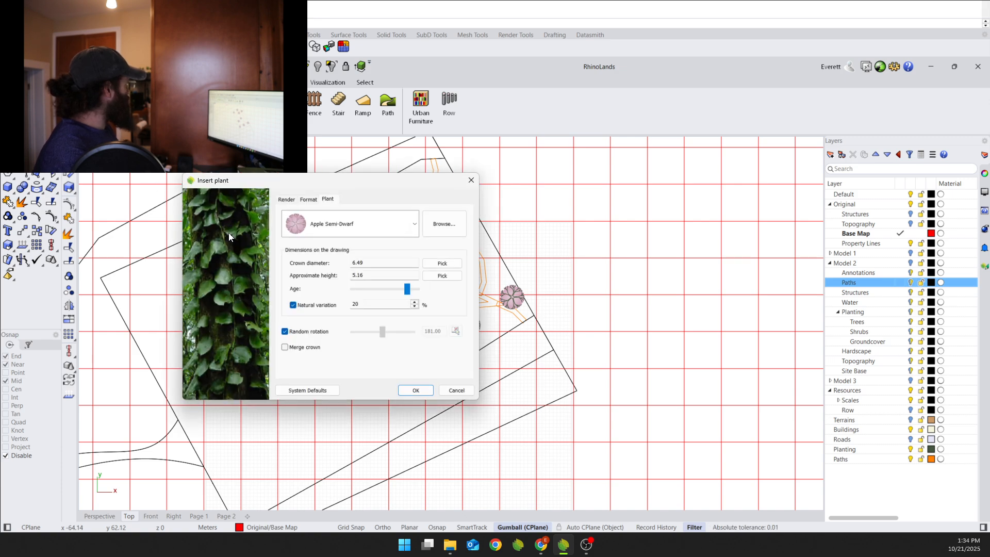
pyautogui.click(445, 225)
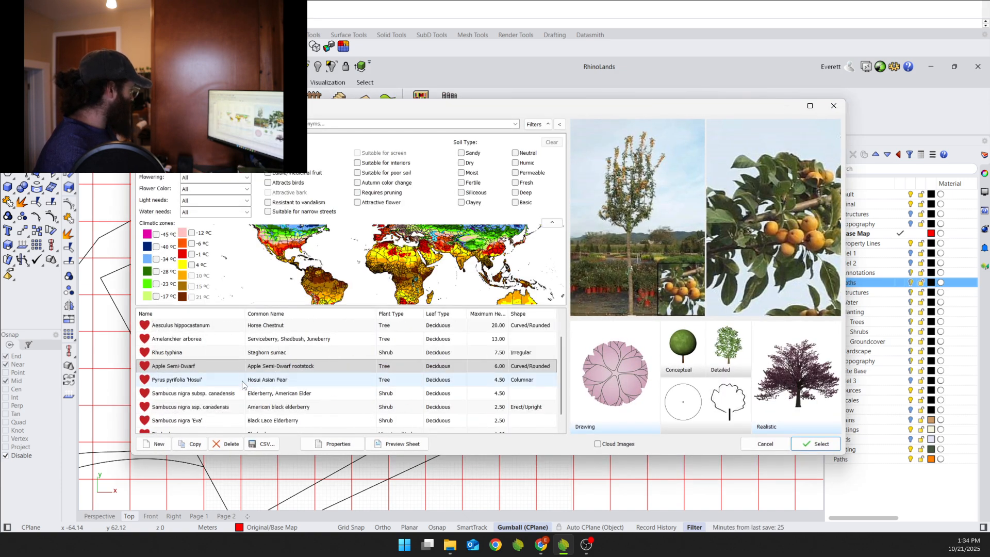
pyautogui.click(461, 381)
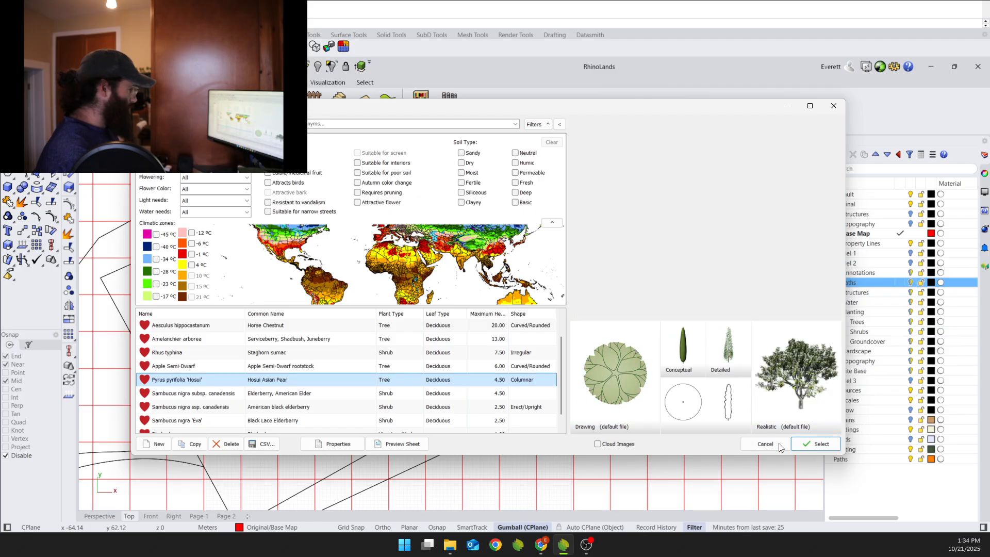
pyautogui.click(816, 443)
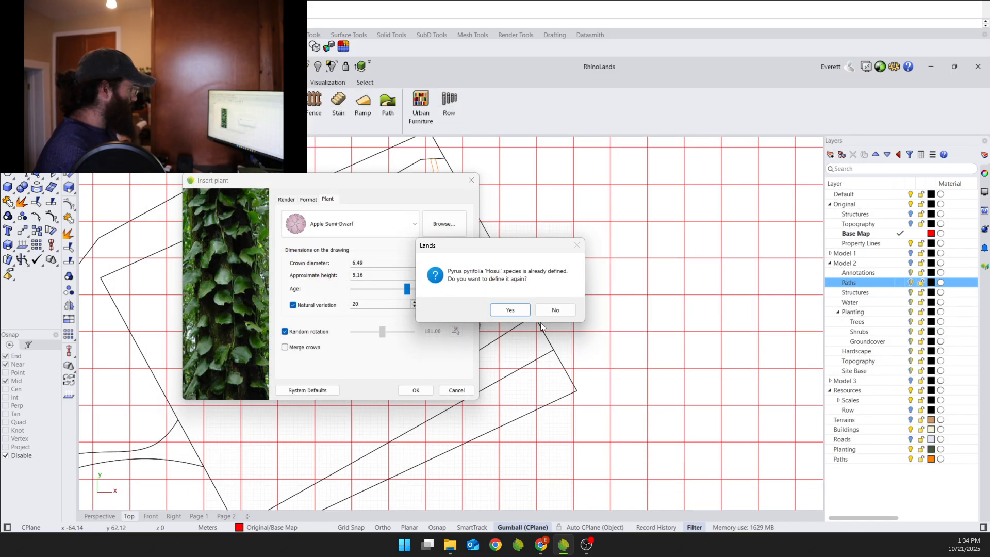
pyautogui.click(512, 310)
pyautogui.click(411, 389)
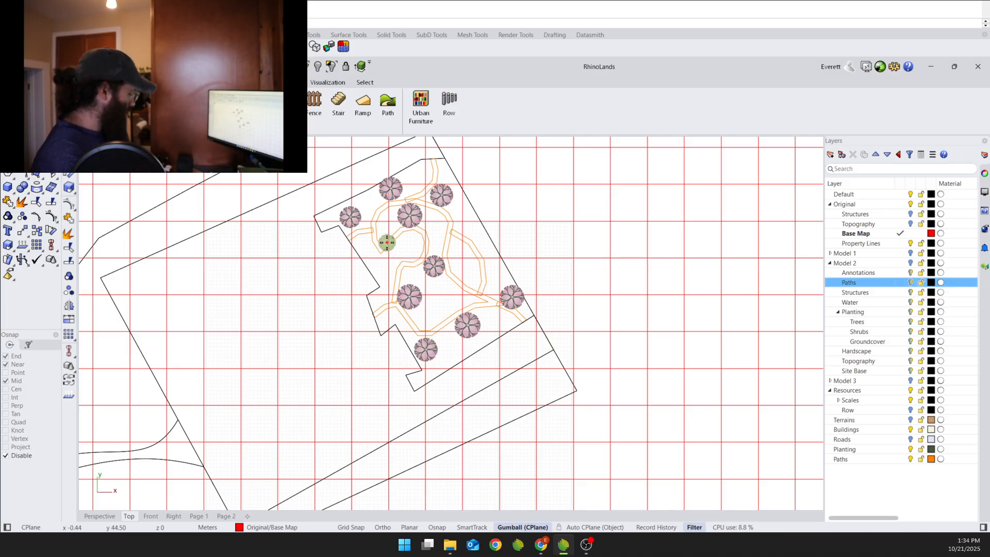
# Place four Pyrus pyrifolia 'Hosui' trees: two along the northwest edge, one inside the northwest path bend, and one near the western building wall.
pyautogui.scroll(1, 378, 204)
pyautogui.scroll(1, 379, 204)
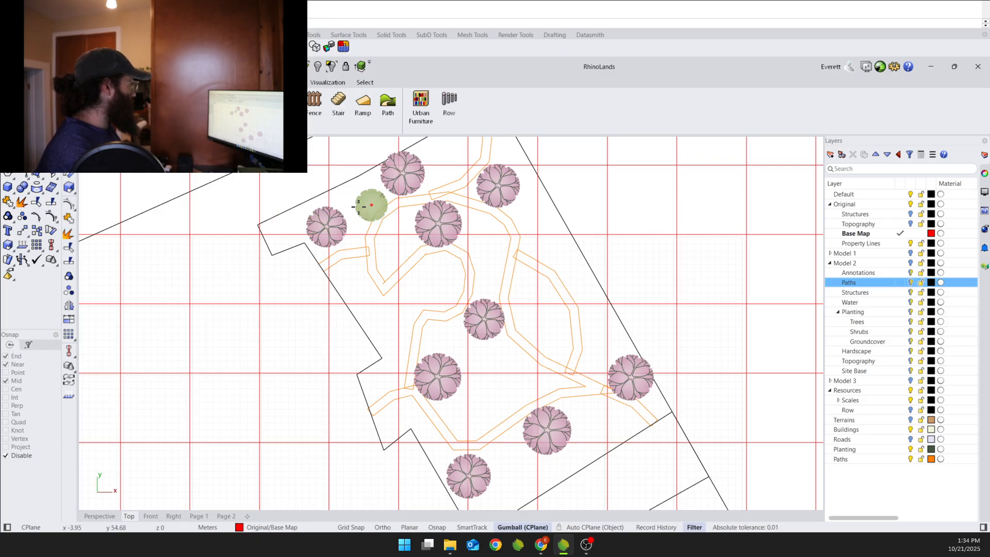
pyautogui.click(288, 229)
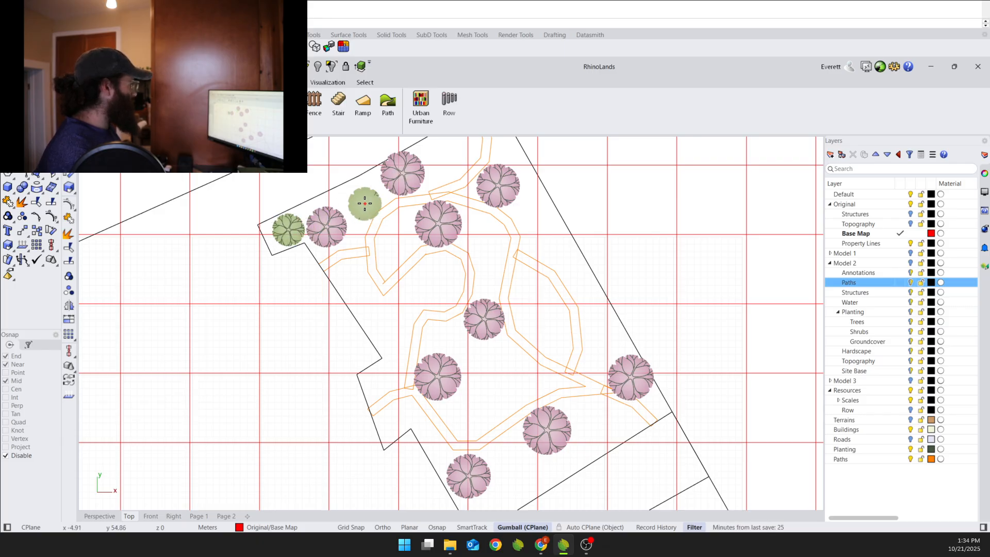
pyautogui.click(368, 190)
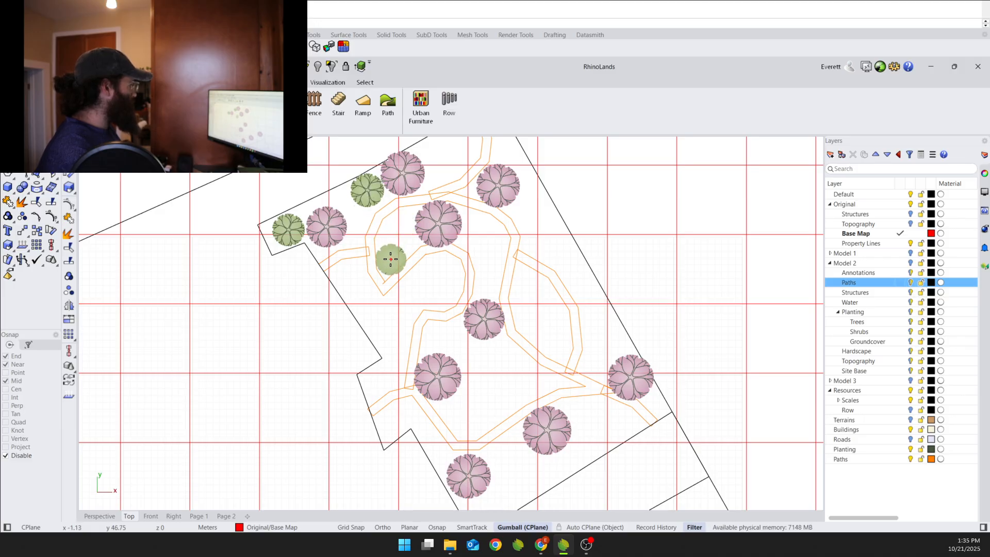
pyautogui.click(390, 259)
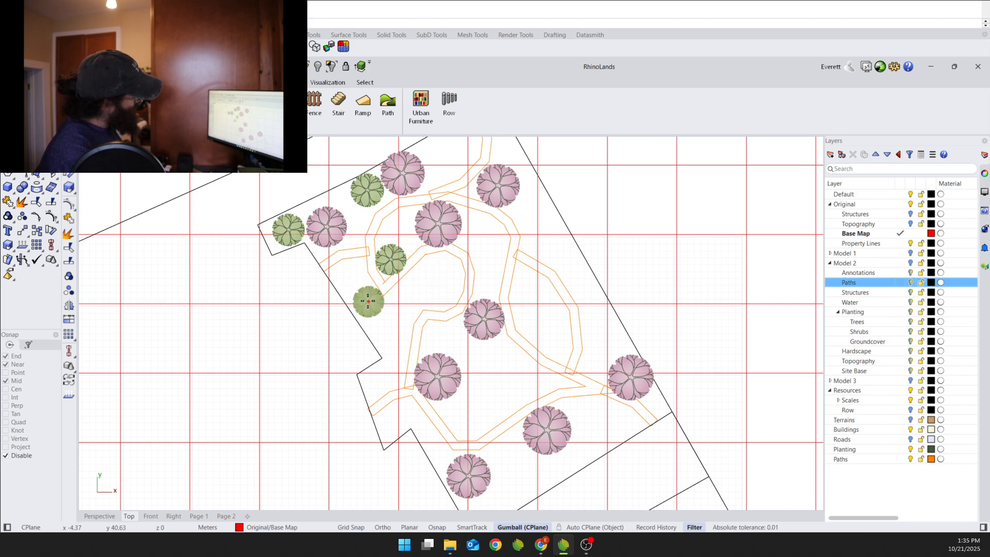
pyautogui.click(368, 302)
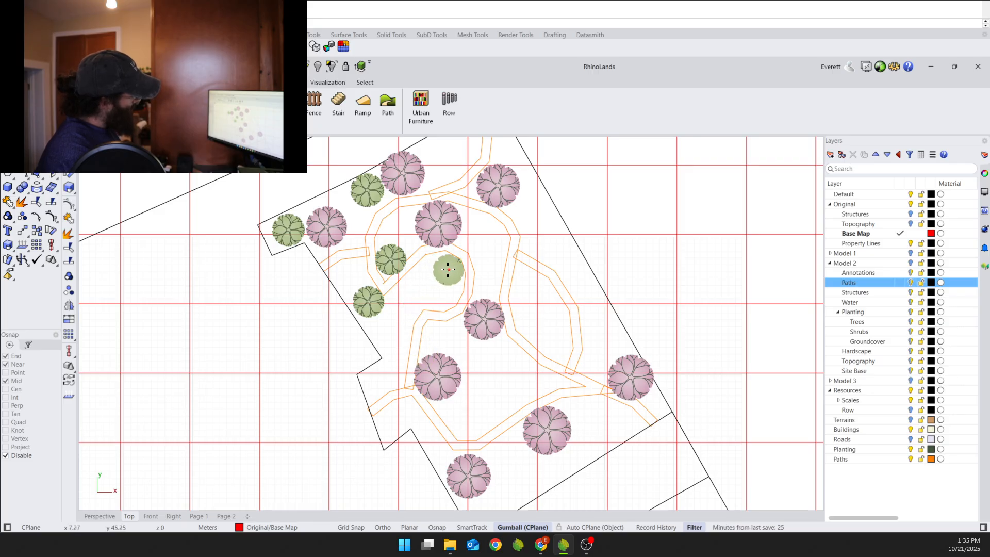
# Place five more Hosui pears: one on each side of the mid-lawn apple, one on the south edge, and two beside the easternmost apple.
pyautogui.click(487, 282)
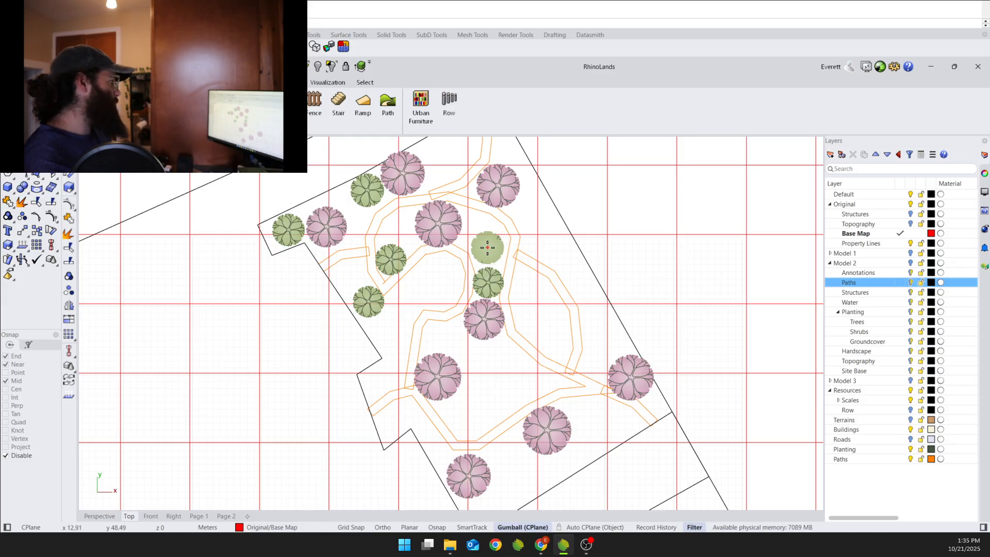
pyautogui.click(449, 338)
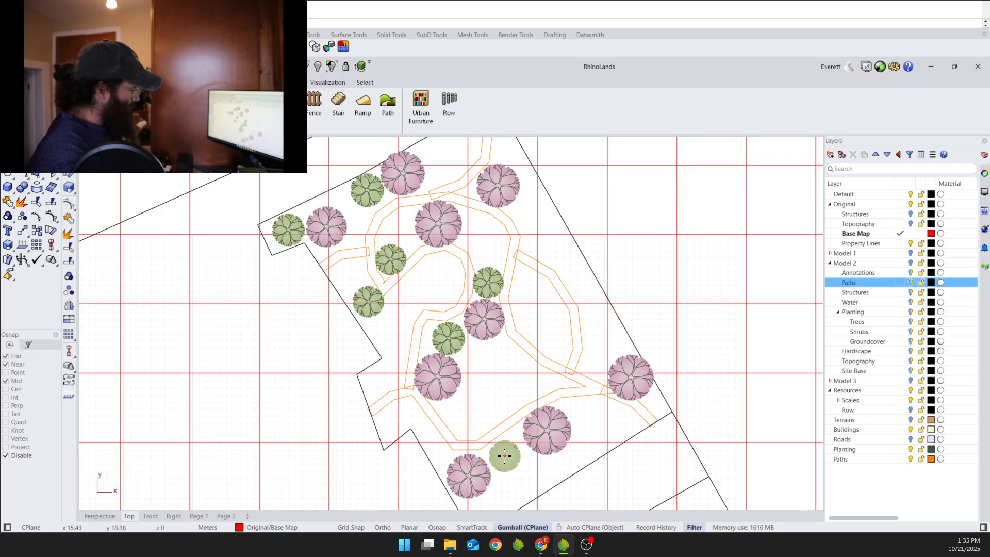
pyautogui.click(505, 456)
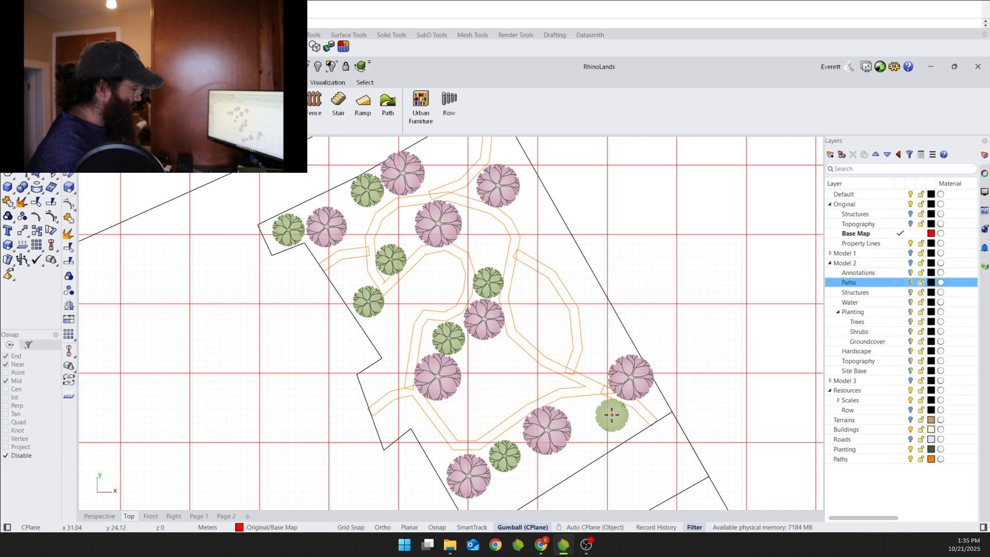
pyautogui.click(609, 415)
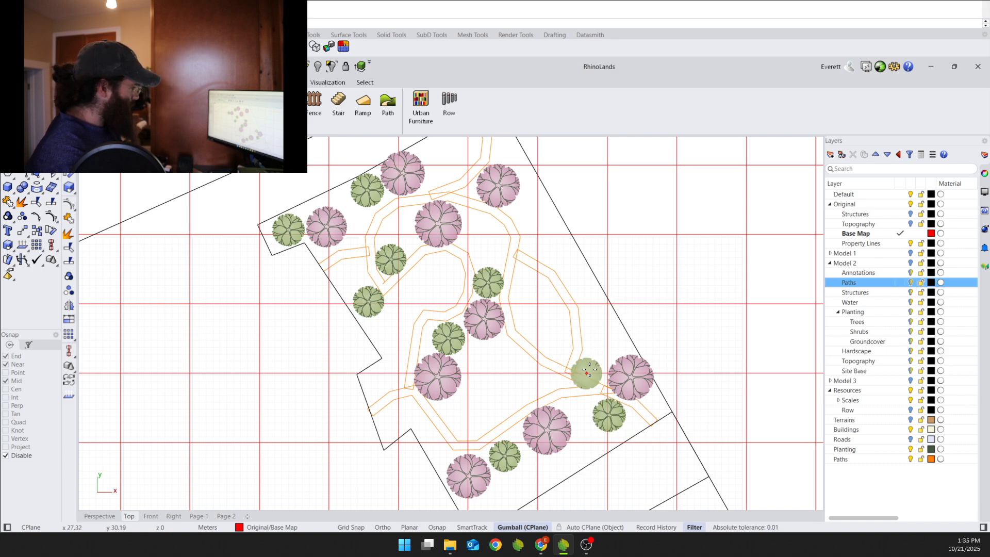
pyautogui.click(597, 362)
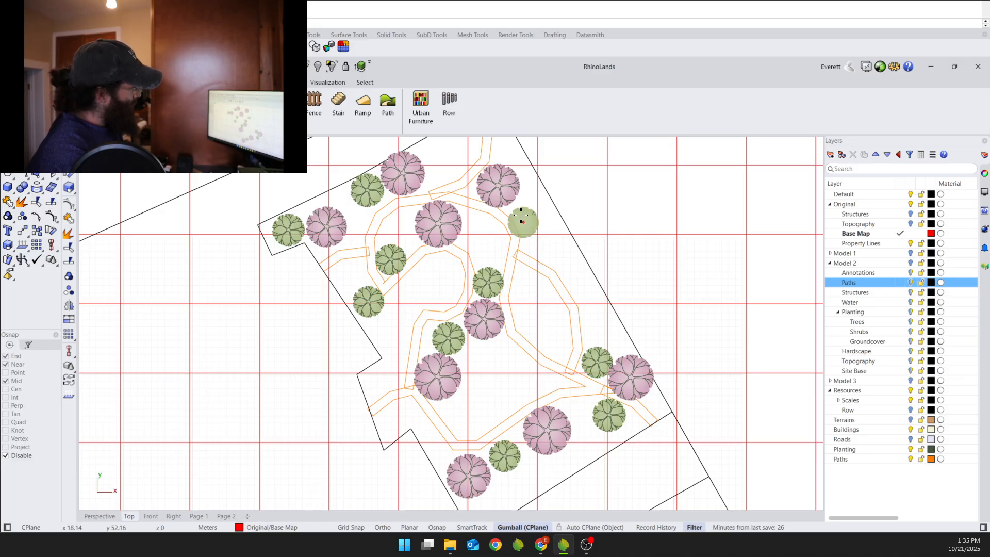
# Place five more Hosui pears: two flanking the north entrance path, one inside the northern loop, and two inside the southern loop.
pyautogui.moveTo(504, 238); pyautogui.dragTo(504, 274, button='right')
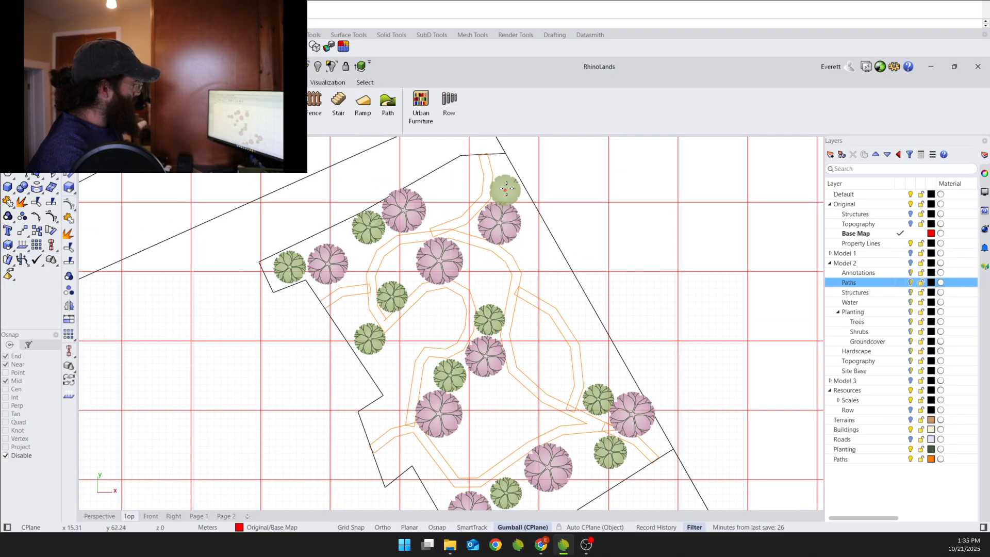
pyautogui.click(505, 186)
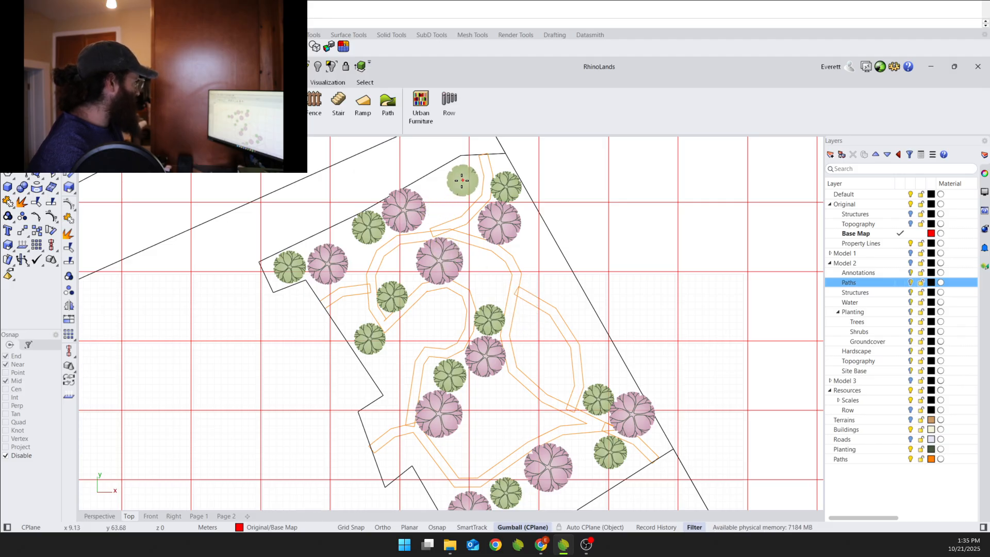
pyautogui.click(462, 176)
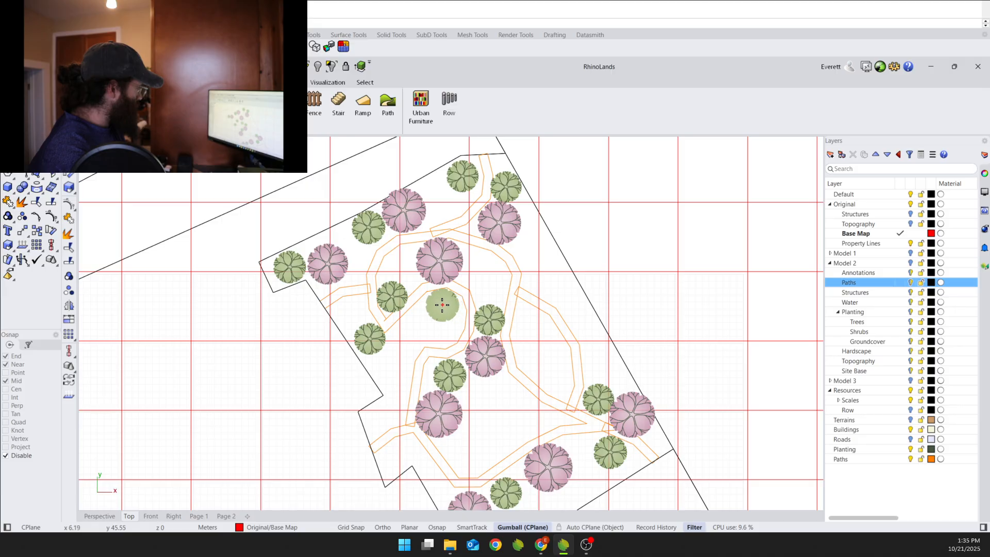
pyautogui.click(441, 305)
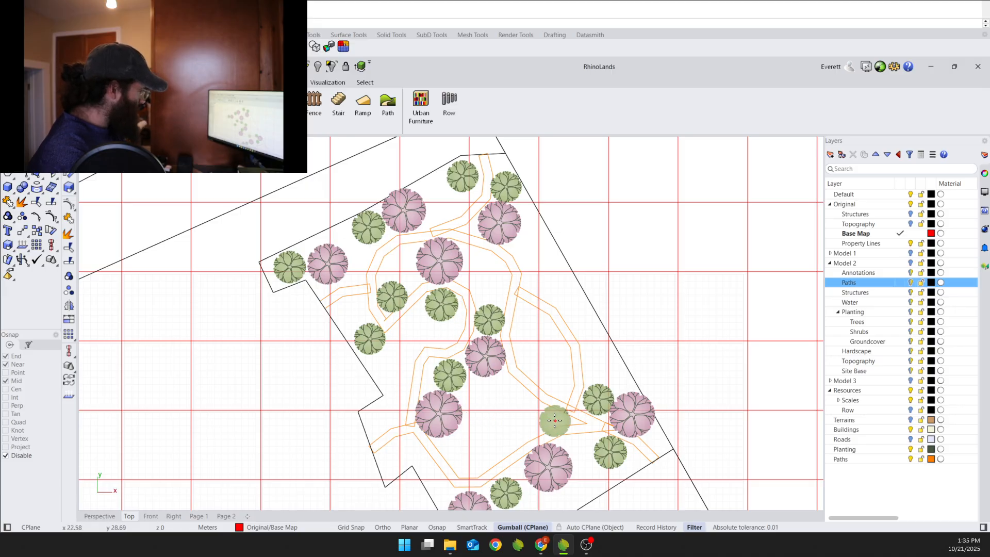
pyautogui.click(538, 416)
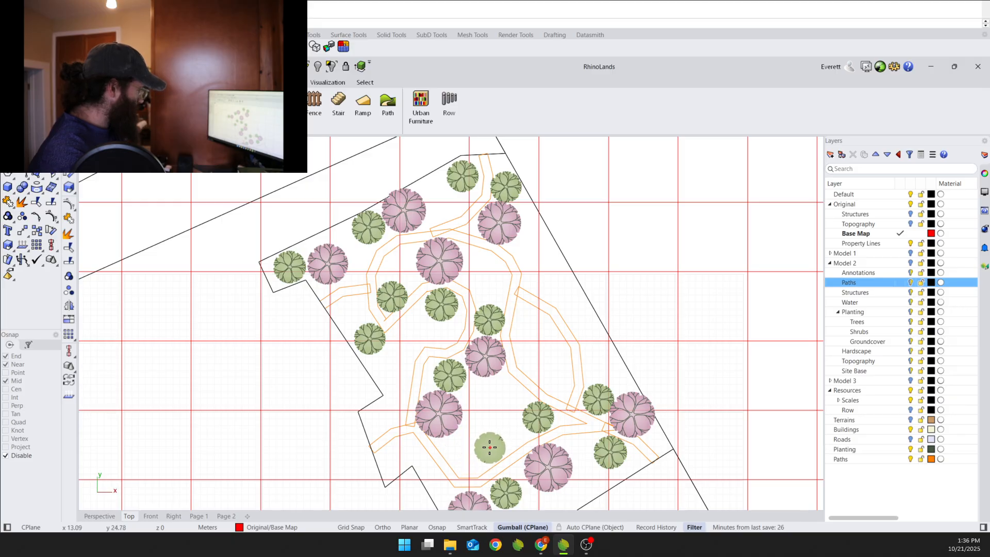
pyautogui.click(493, 449)
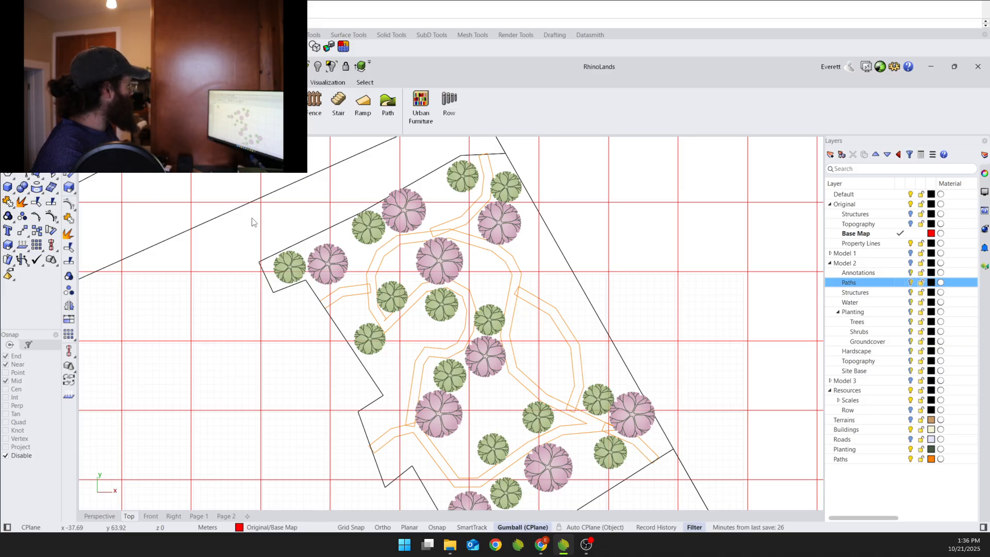
# Set up Gleditsia triacanthos as the next plant to insert, redefining the existing species, with crown diameter 4.98 and height 4.12.
pyautogui.click(447, 236)
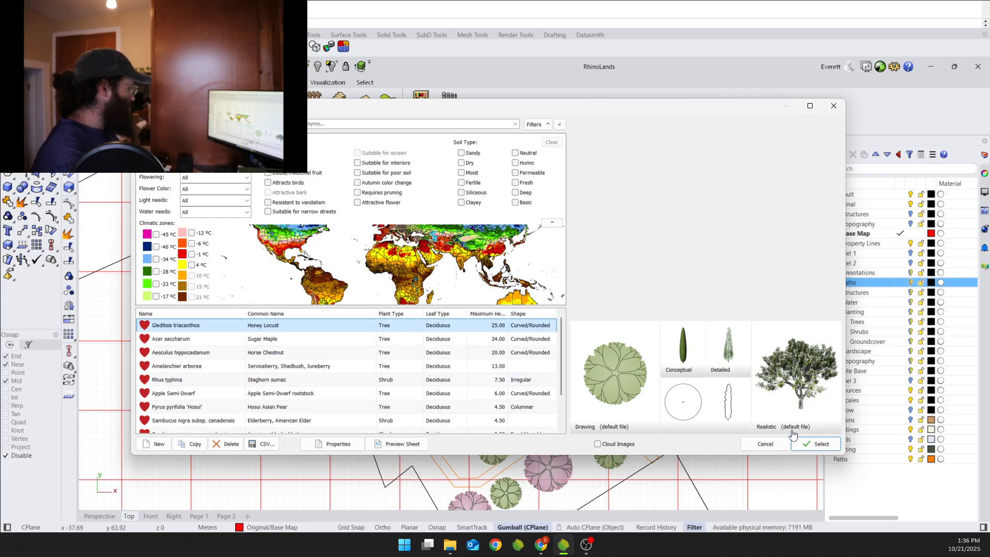
pyautogui.click(815, 443)
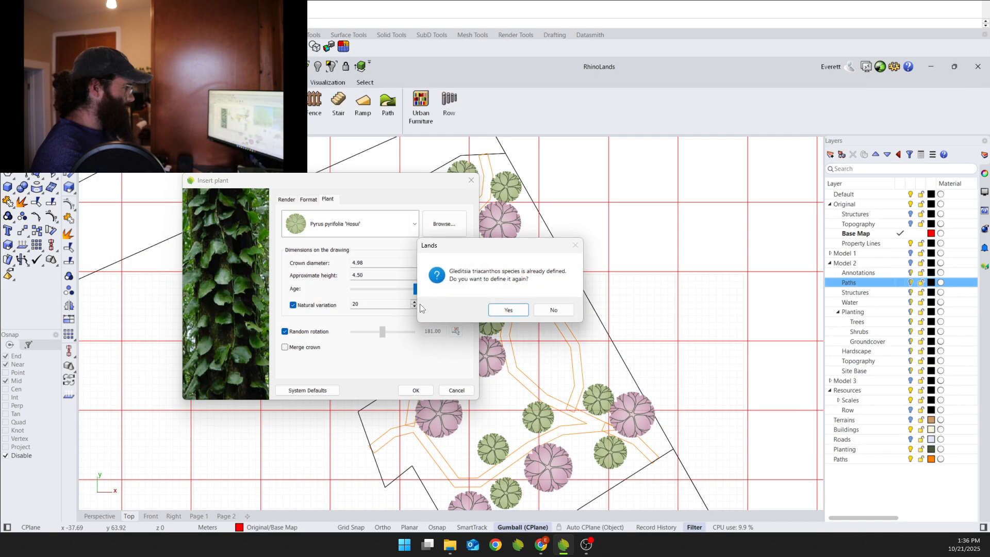
pyautogui.click(526, 310)
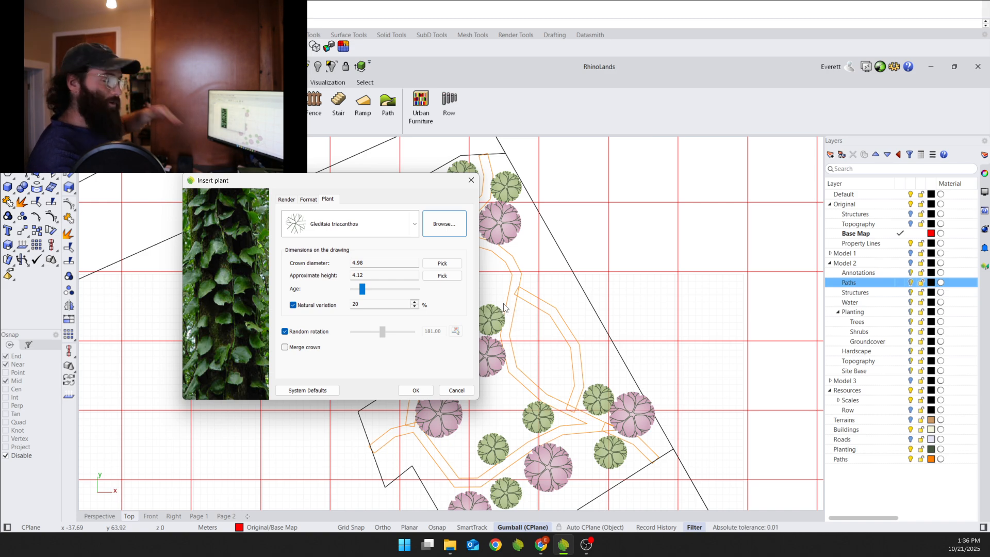
pyautogui.click(422, 389)
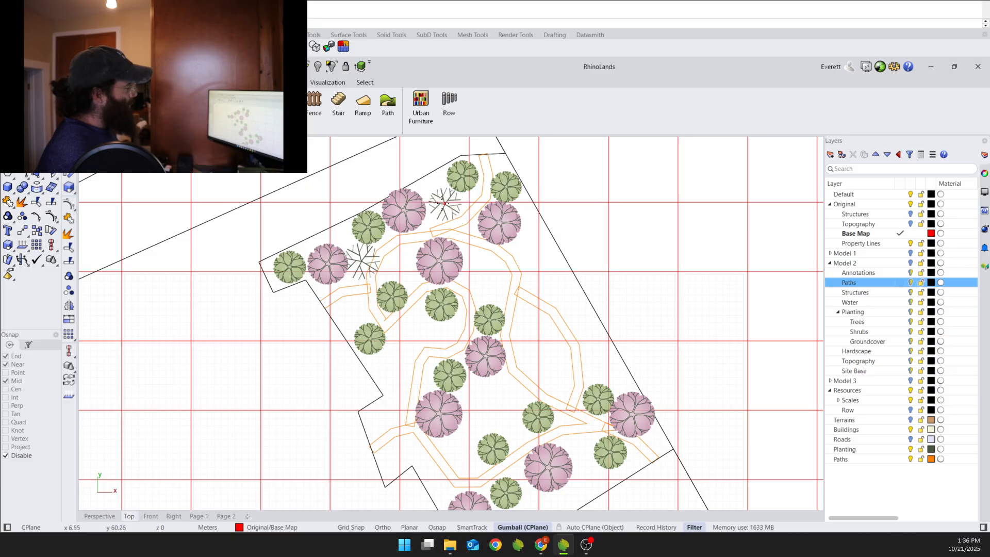
# Place five Gleditsia triacanthos trees around the northern and northwestern paths, including one near the western building wall and one southwest of the northern loop.
pyautogui.click(442, 204)
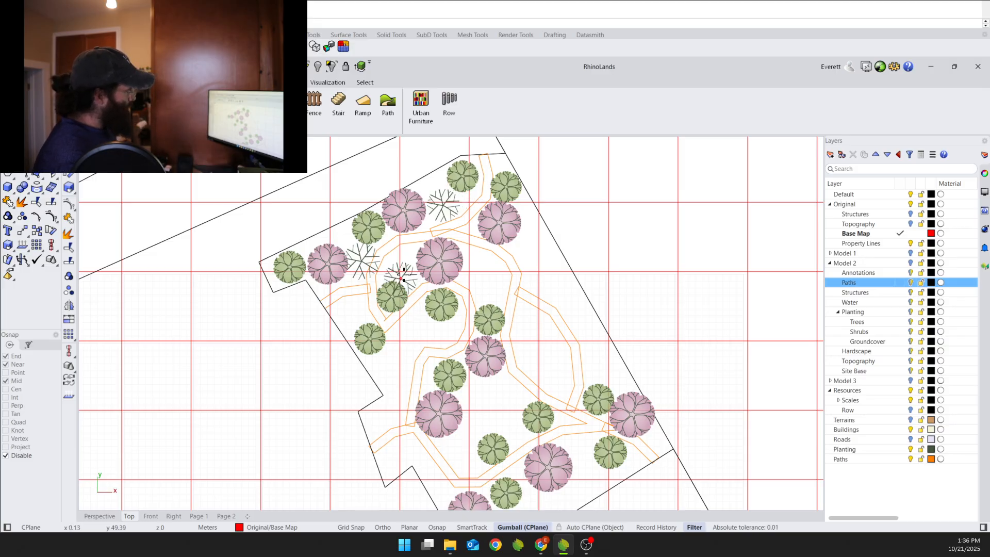
pyautogui.click(401, 266)
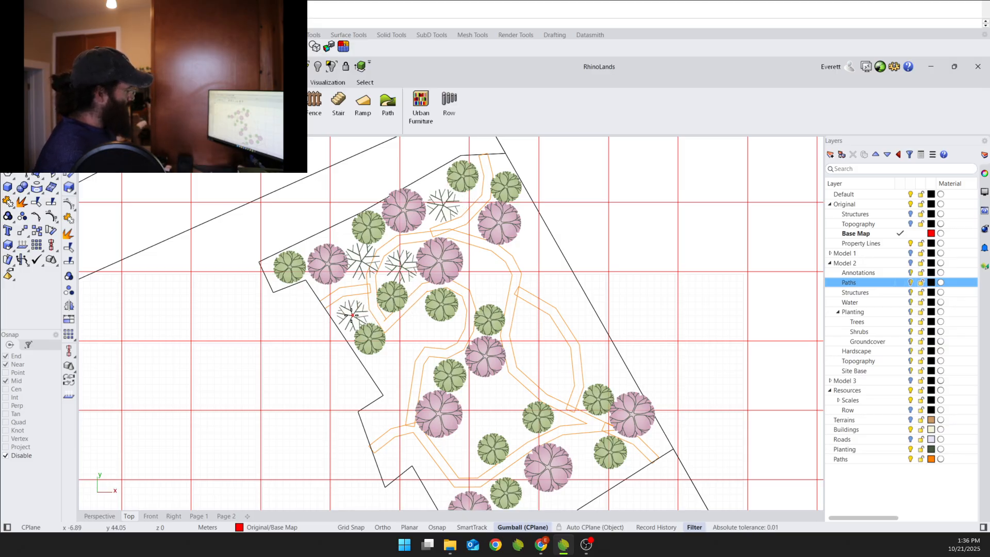
pyautogui.click(351, 315)
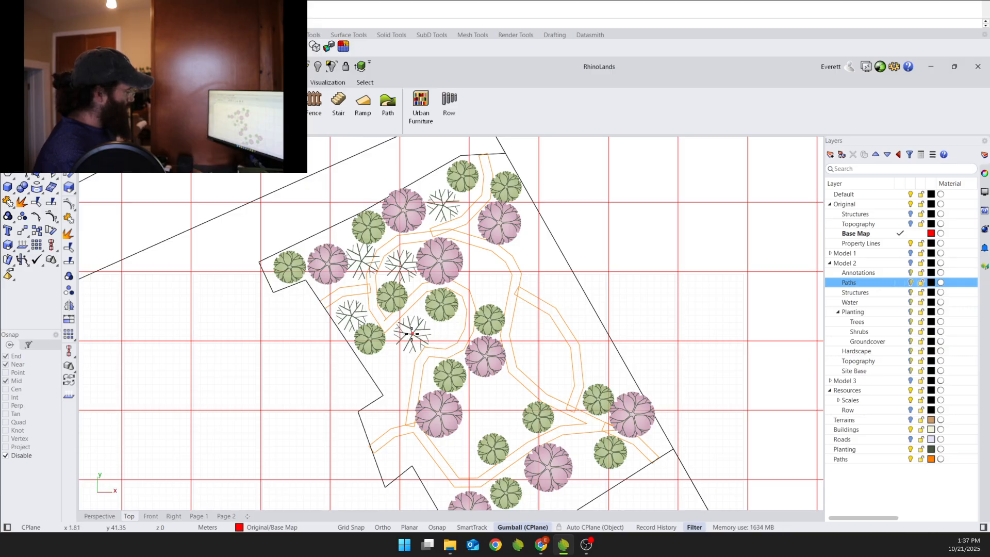
pyautogui.click(411, 334)
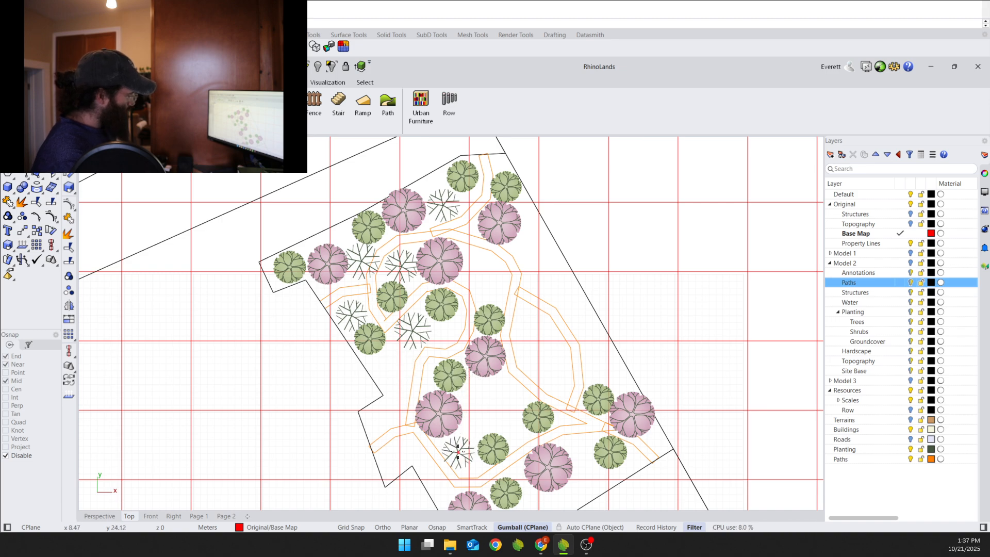
# Place five more Gleditsia triacanthos trees: two inside the southern loop, one east of the northern loop, and two along the south and southeast edges.
pyautogui.click(458, 451)
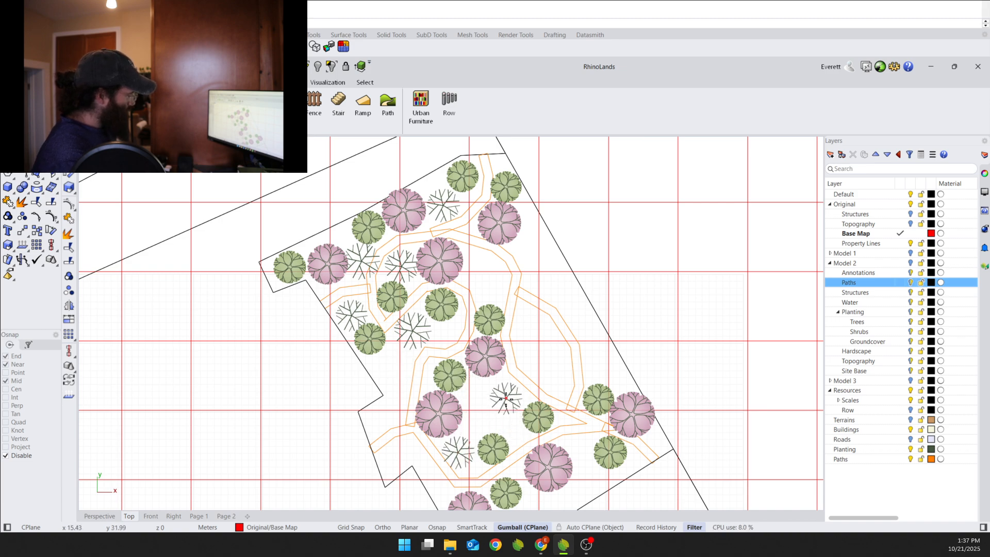
pyautogui.click(506, 397)
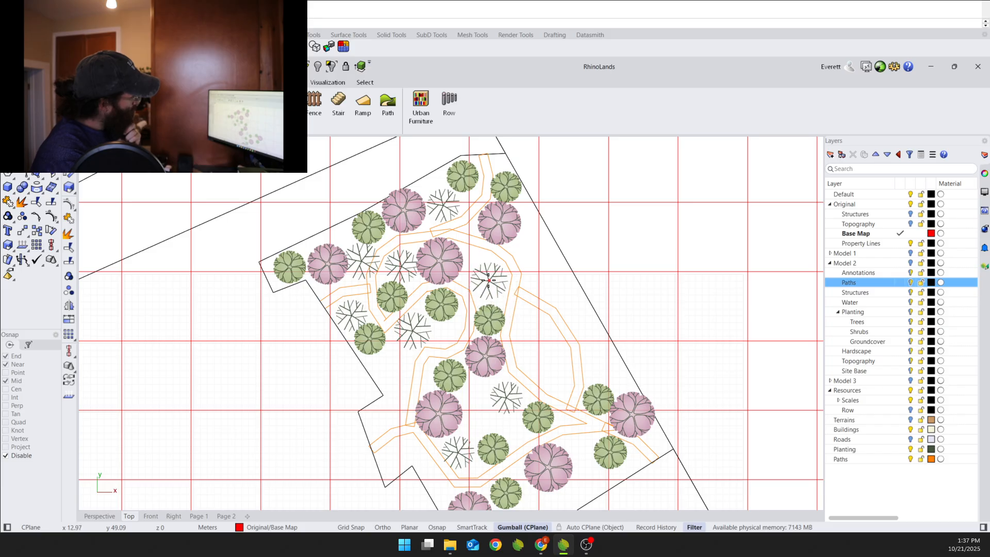
pyautogui.click(484, 279)
pyautogui.moveTo(520, 434); pyautogui.dragTo(508, 368, button='right')
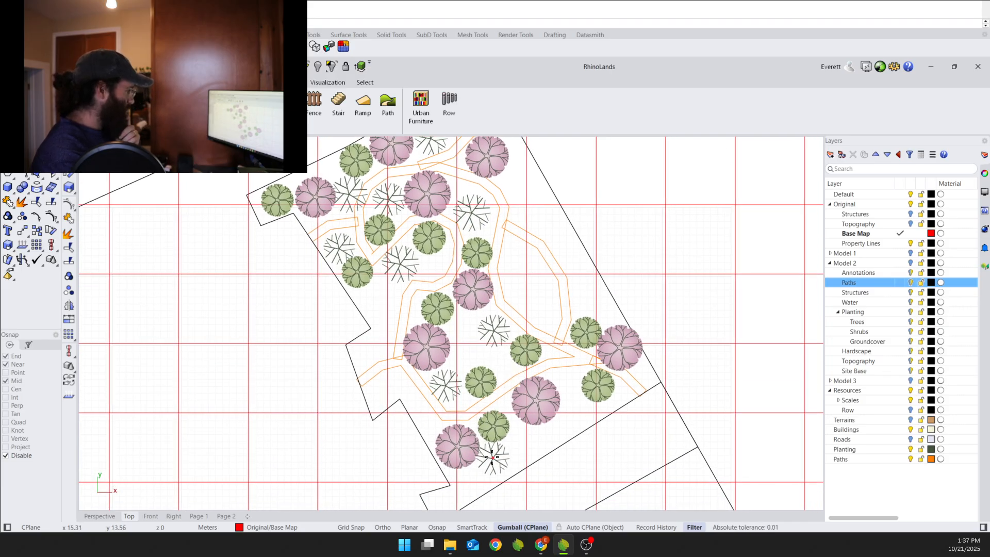
pyautogui.click(493, 457)
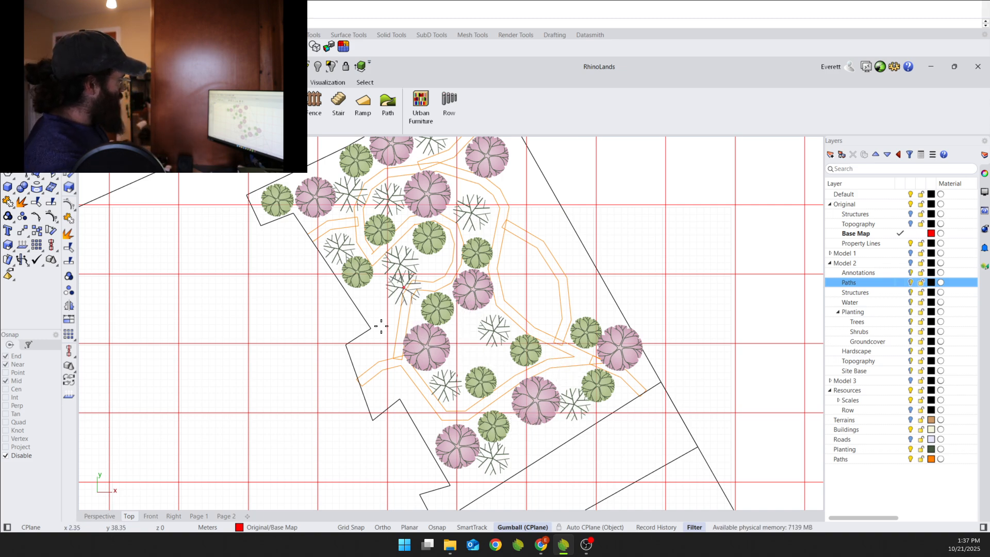
pyautogui.scroll(-3, 381, 326)
pyautogui.scroll(3, 361, 299)
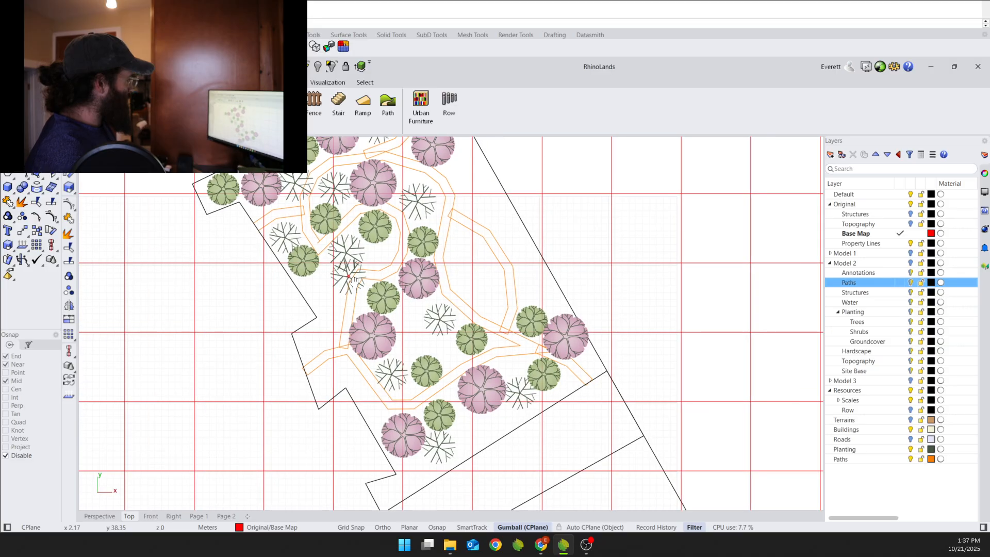
pyautogui.moveTo(352, 281); pyautogui.dragTo(343, 292, button='right')
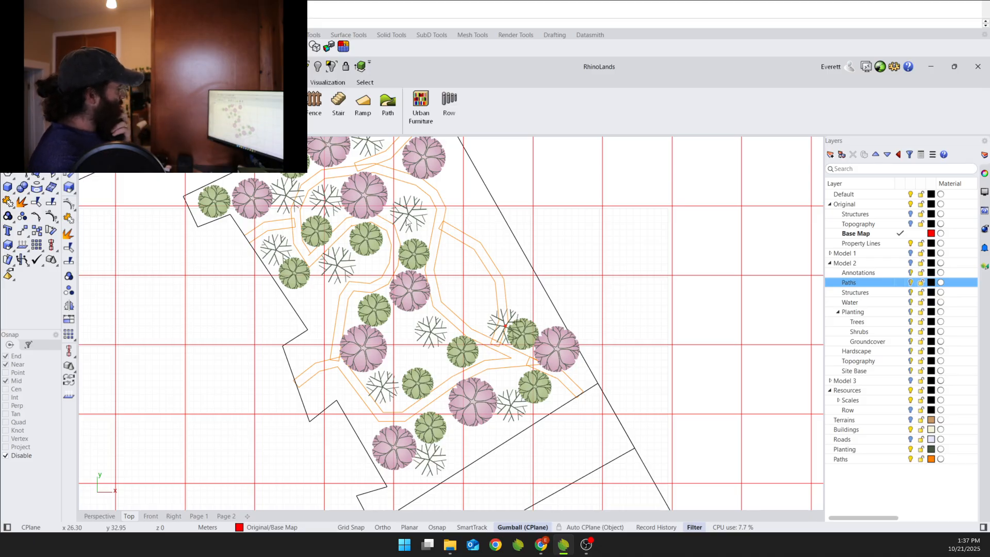
pyautogui.doubleClick(436, 332)
pyautogui.click(456, 391)
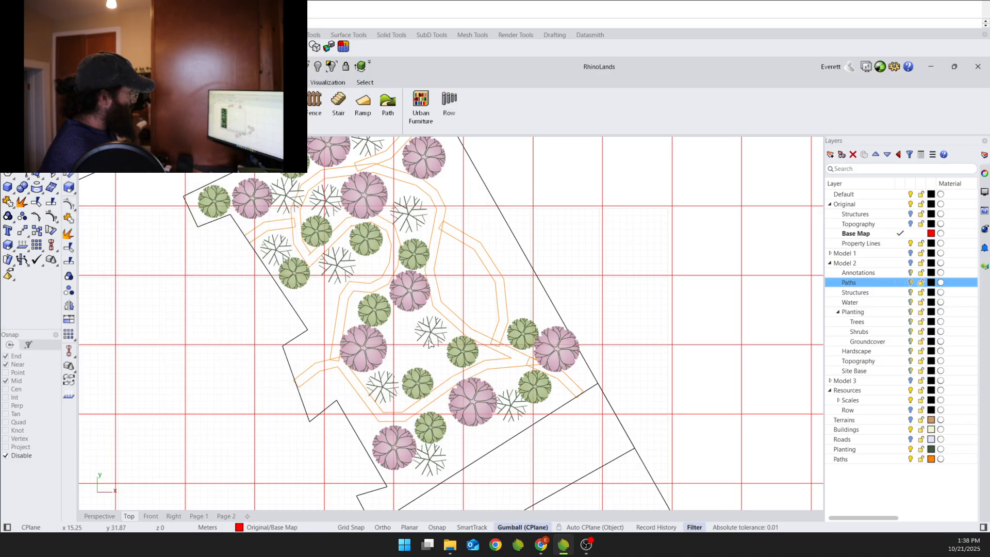
pyautogui.doubleClick(448, 333)
pyautogui.click(450, 391)
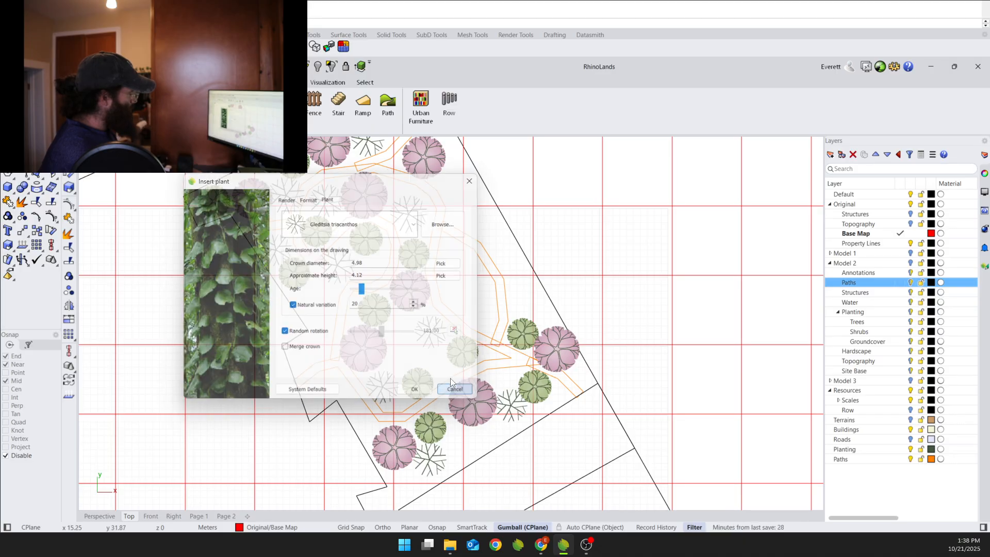
pyautogui.doubleClick(431, 342)
pyautogui.click(452, 391)
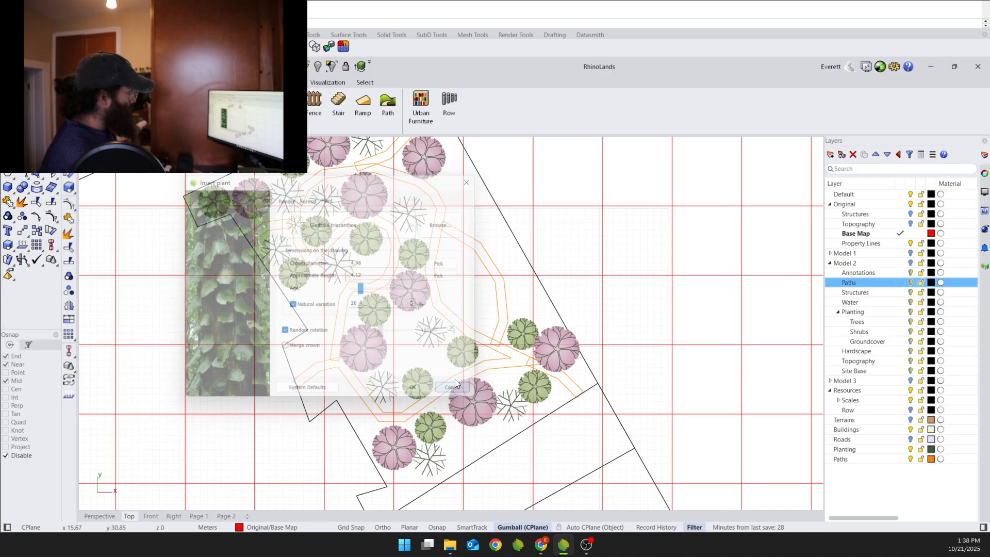
# Move the Gleditsia triacanthos tree below the mid-lawn apple slightly west, away from the path.
pyautogui.click(435, 334)
pyautogui.moveTo(468, 333); pyautogui.dragTo(453, 333)
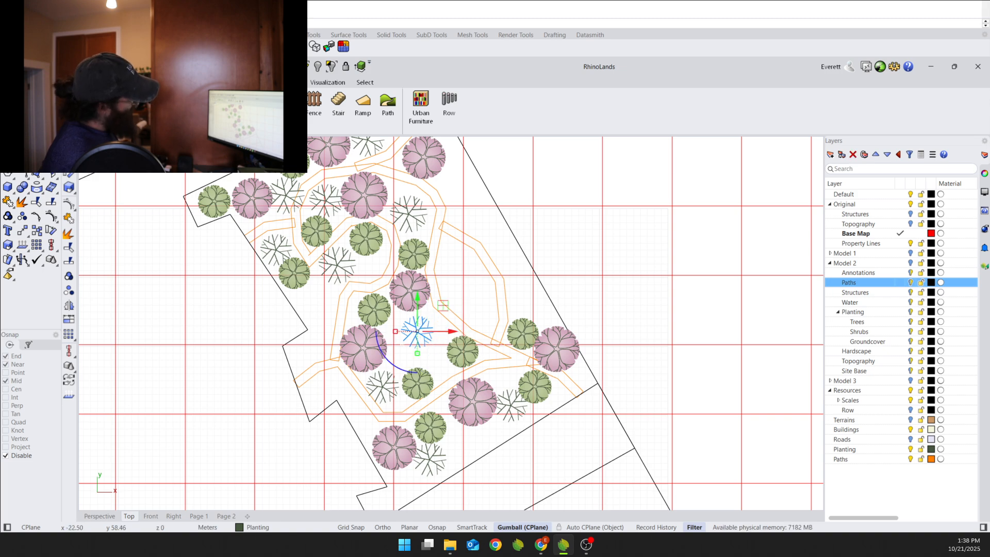
# Switch the Top view to a display mode showing the aerial image and move the selected Gleditsia triacanthos slightly southwest within the southern loop.
pyautogui.click(103, 142)
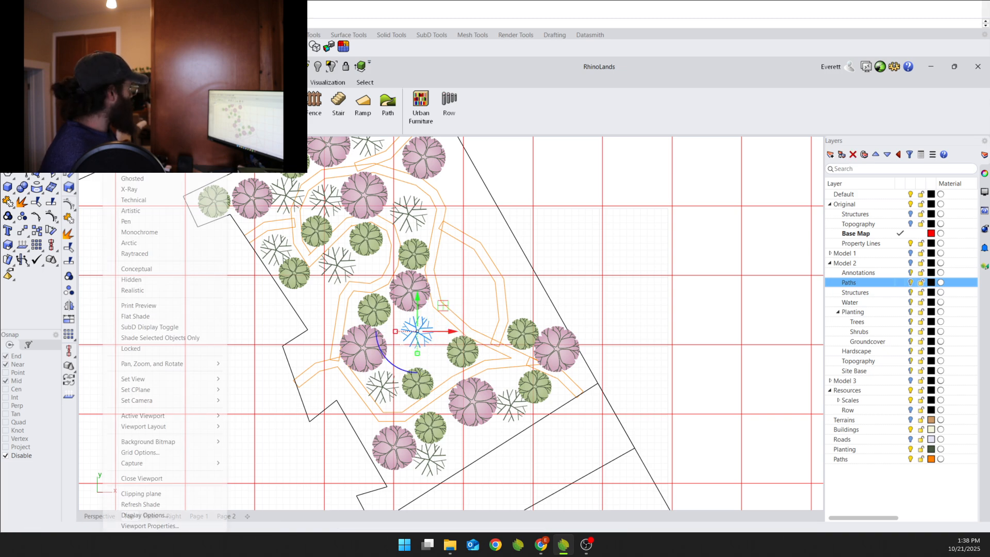
pyautogui.click(158, 173)
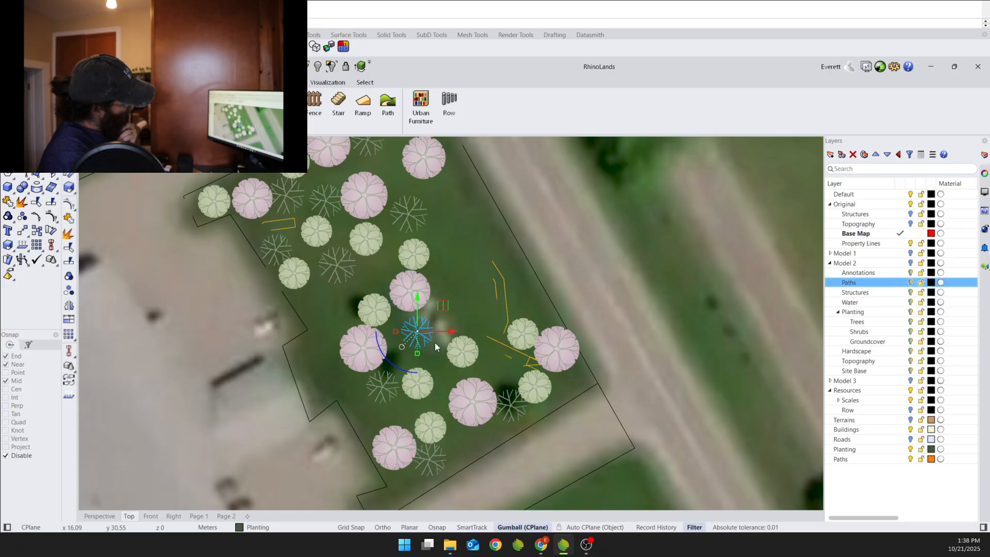
pyautogui.moveTo(447, 327); pyautogui.dragTo(410, 309)
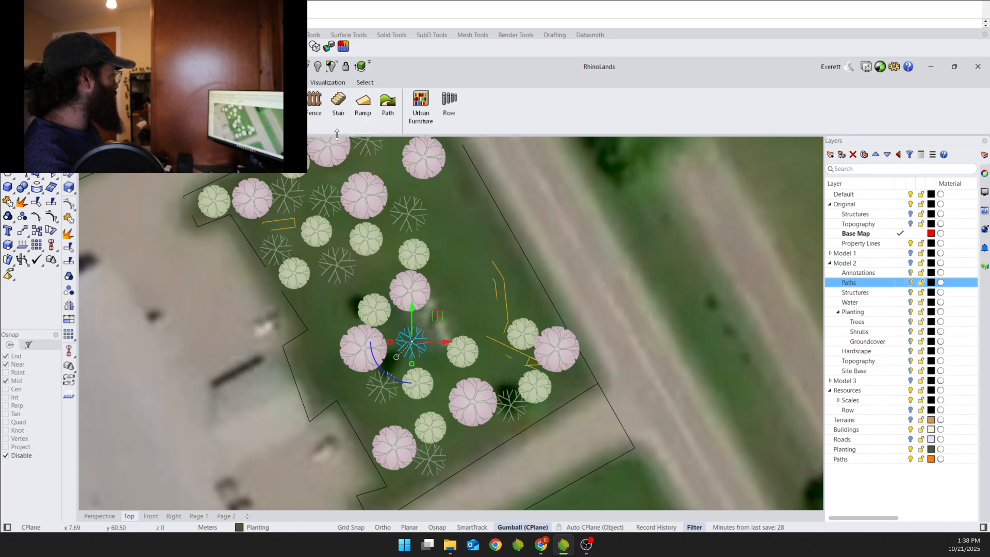
pyautogui.click(407, 111)
pyautogui.click(459, 175)
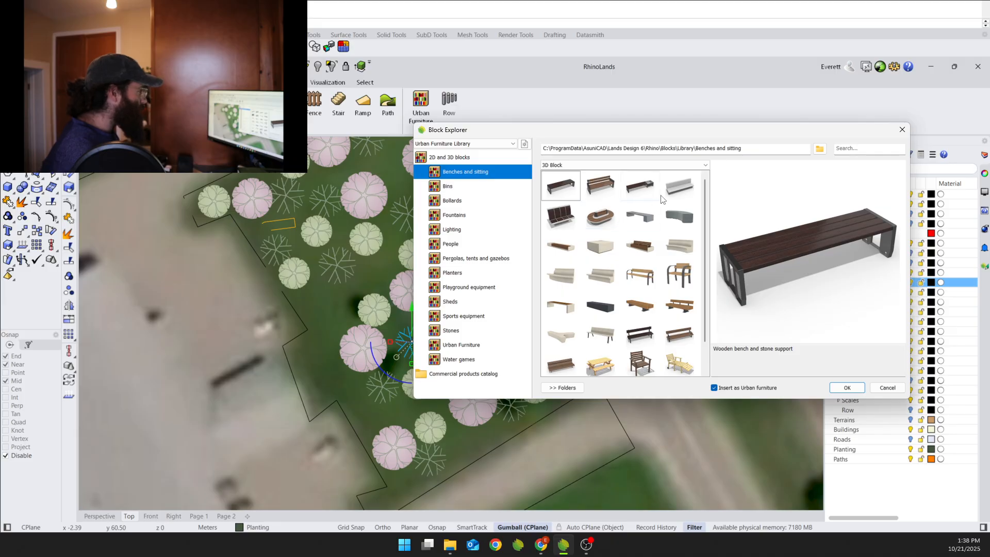
pyautogui.scroll(-1, 646, 299)
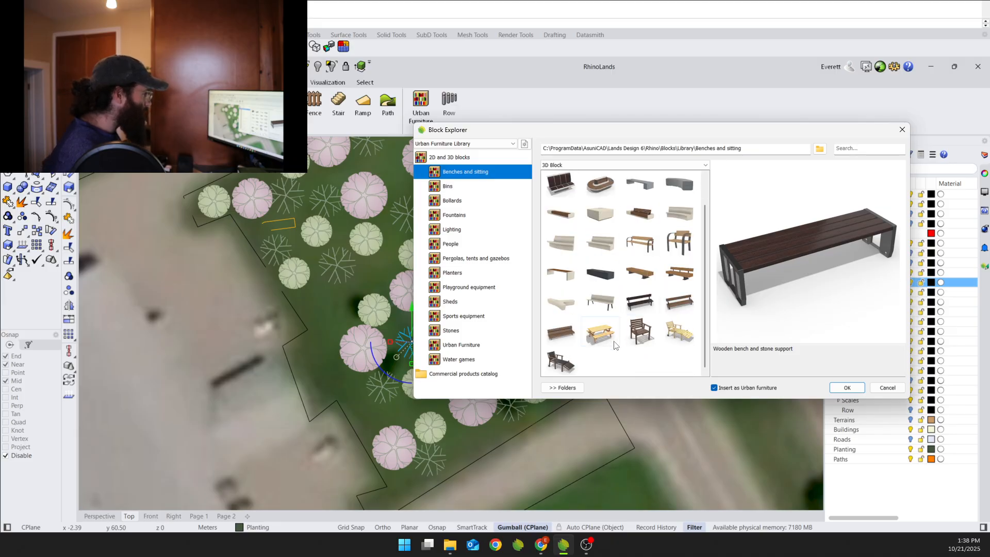
pyautogui.click(601, 334)
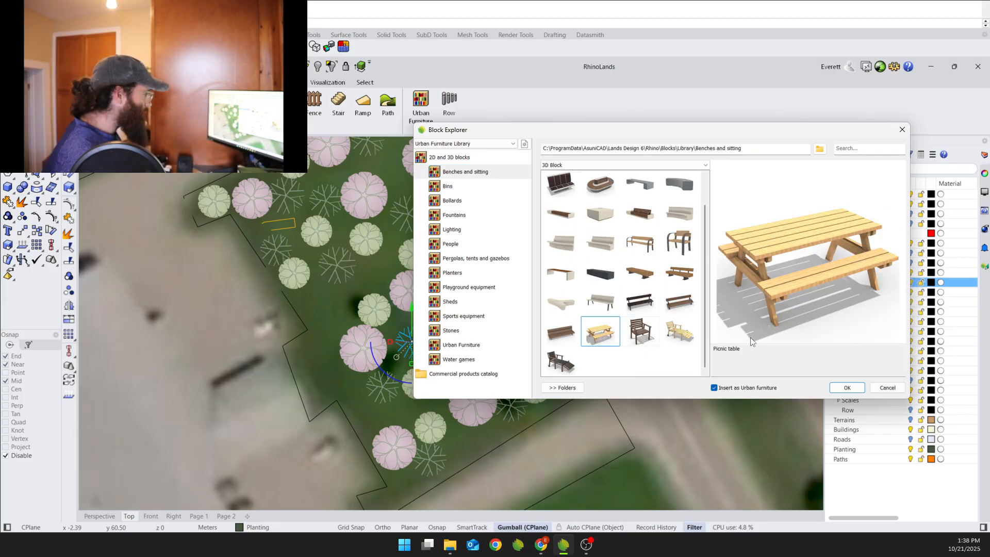
pyautogui.click(846, 390)
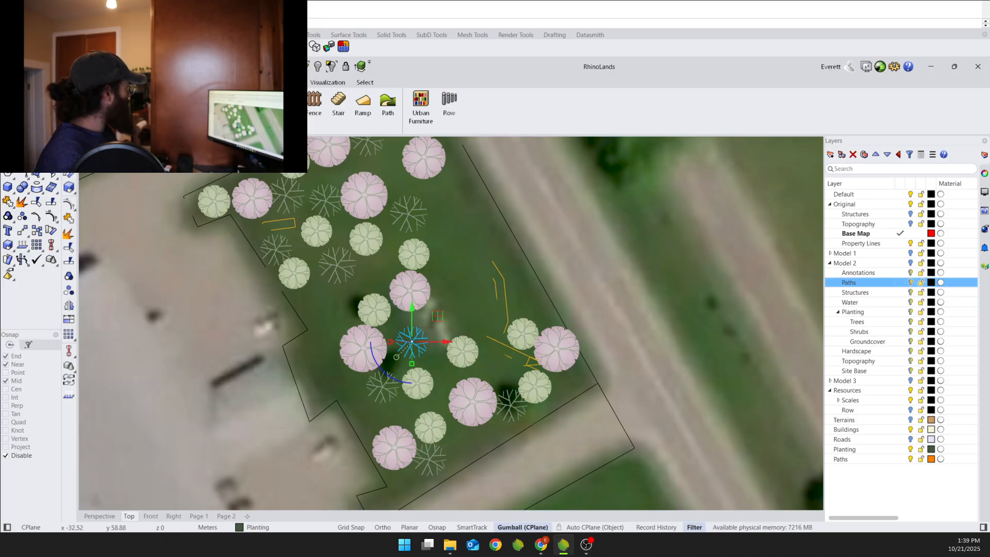
# Browse for a new plant to insert and search the full plant database, not only the favourites, for currants.
pyautogui.click(165, 103)
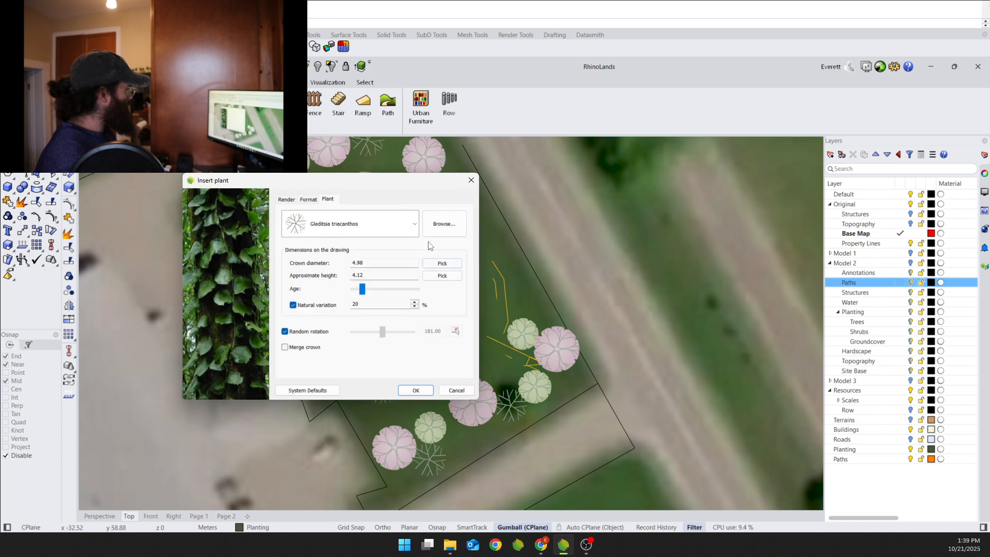
pyautogui.click(432, 234)
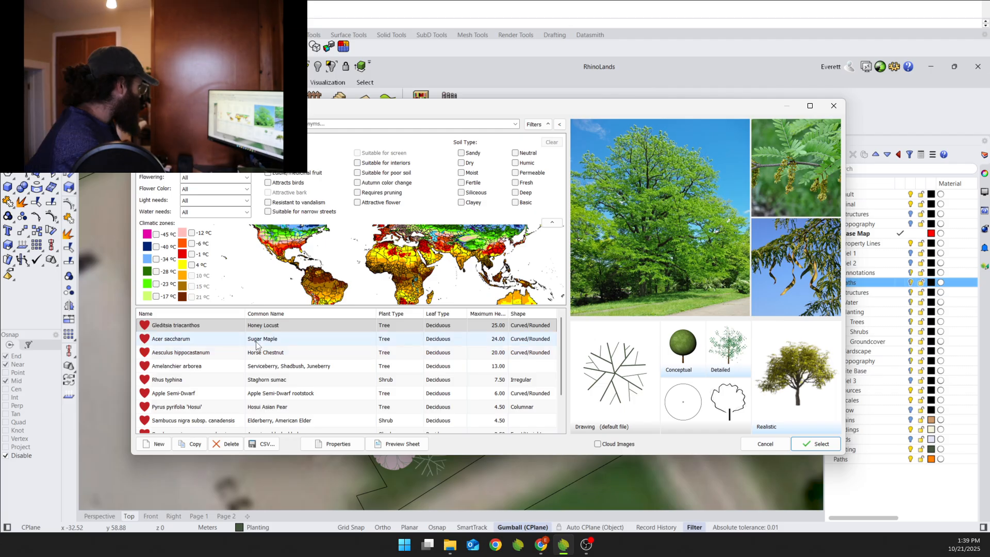
pyautogui.scroll(-2, 304, 392)
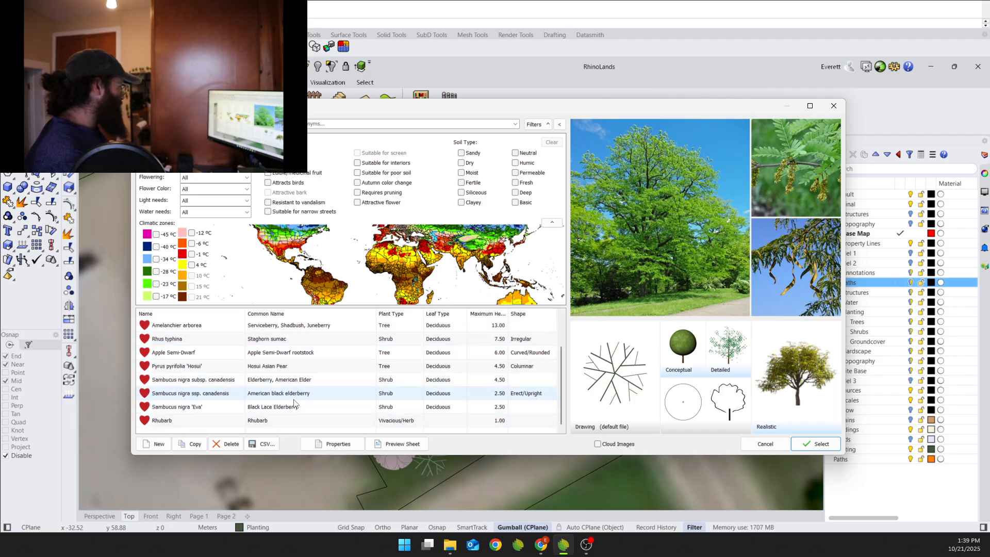
pyautogui.scroll(1, 302, 379)
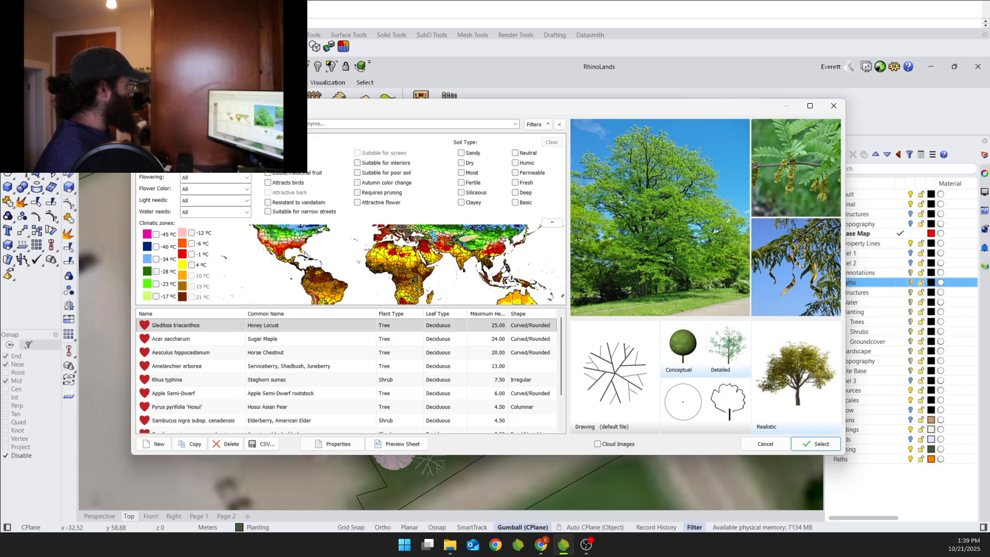
pyautogui.click(147, 153)
pyautogui.click(258, 124)
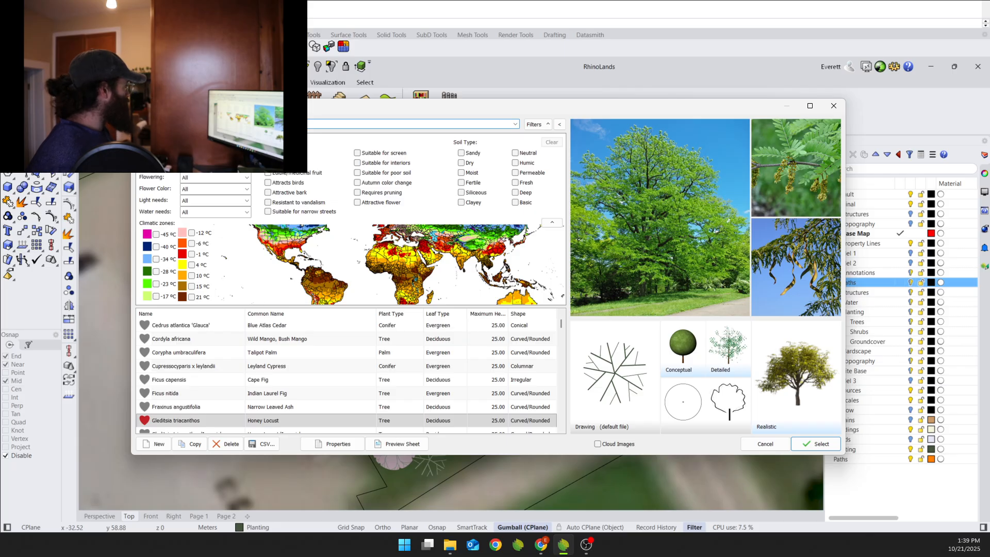
pyautogui.write('sumac')
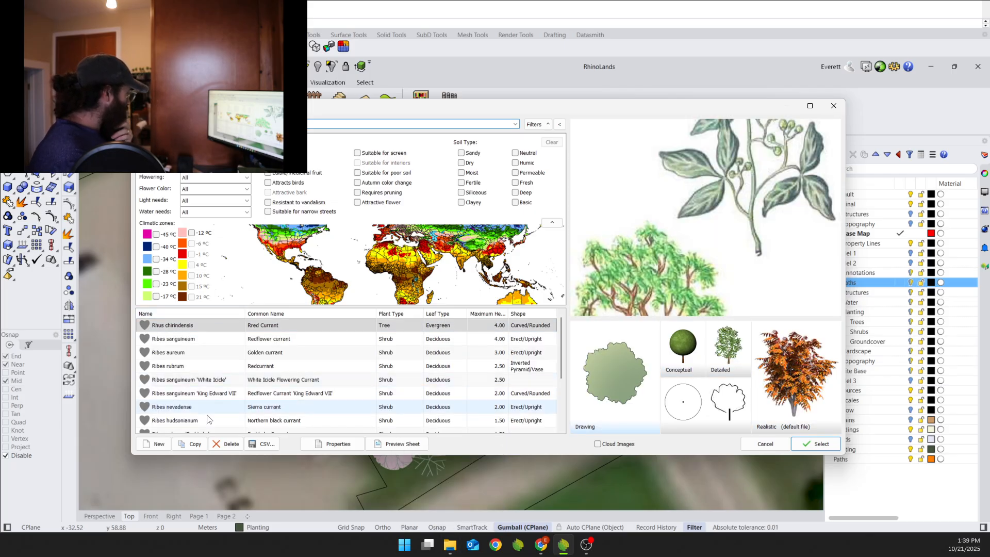
# Mark Ribes hudsonianum as a favourite and make it the plant to insert, redefining the existing species, with crown diameter 1.64 and height 1.50.
pyautogui.click(147, 422)
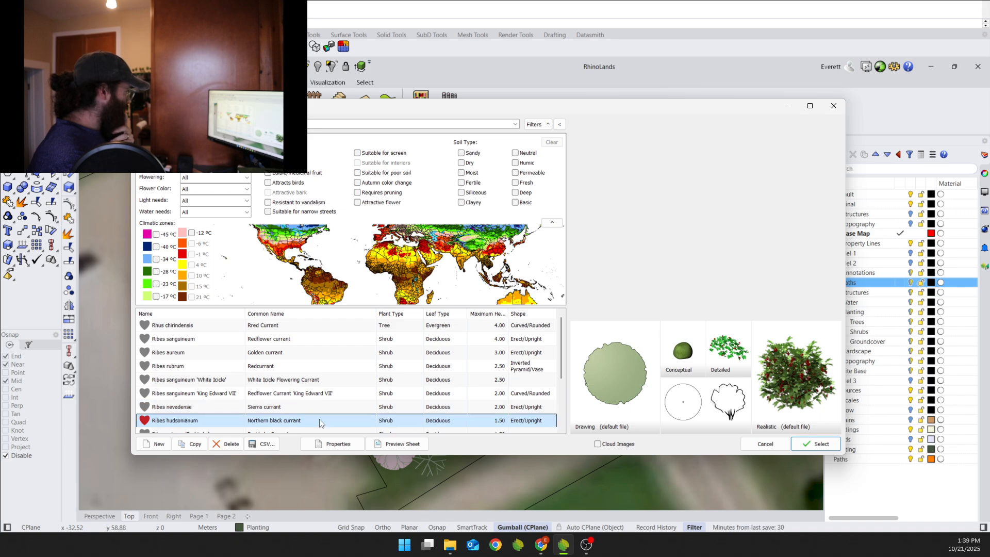
pyautogui.click(820, 444)
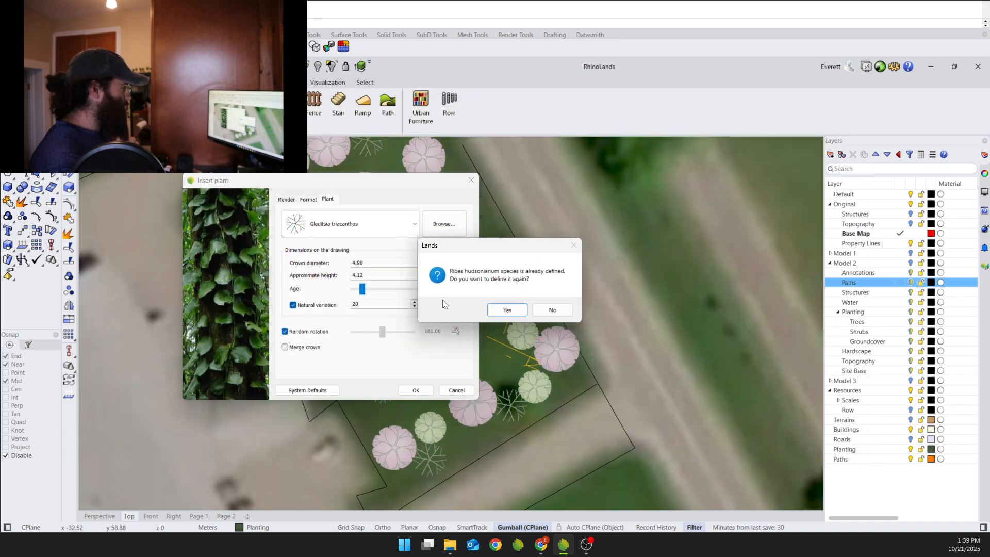
pyautogui.click(507, 309)
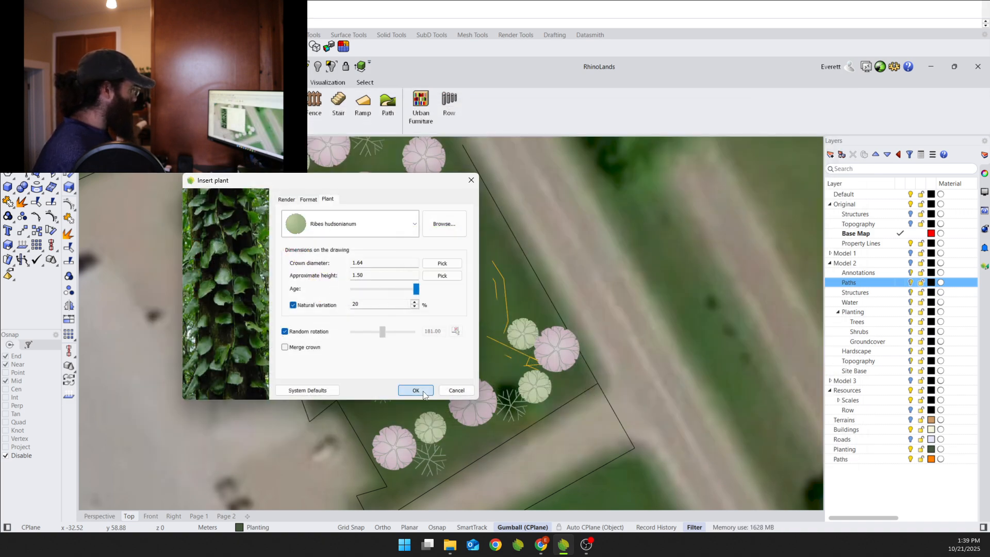
pyautogui.click(416, 390)
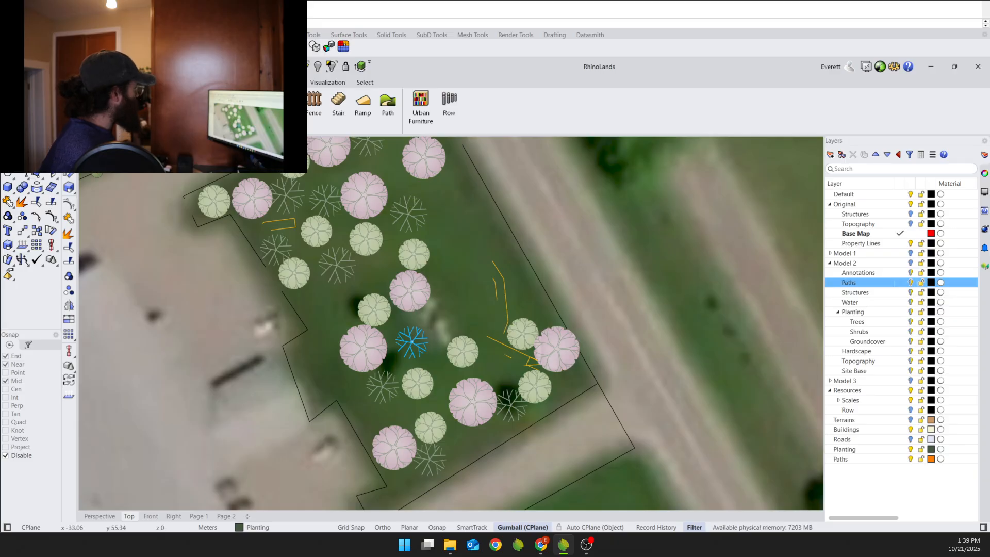
# Return the Top view to the line drawing display and plant a curved row of Ribes hudsonianum along the inner western edge of the eastern path loop.
pyautogui.click(101, 144)
pyautogui.click(124, 143)
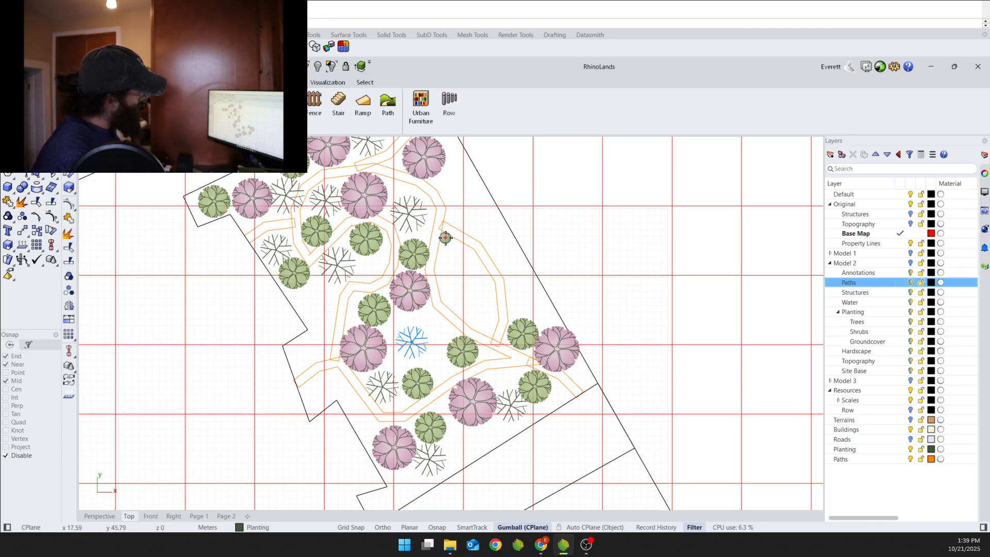
pyautogui.moveTo(445, 246)
pyautogui.mouseDown()
pyautogui.moveTo(438, 266)
pyautogui.moveTo(447, 307)
pyautogui.moveTo(521, 354)
pyautogui.mouseUp()
pyautogui.scroll(3, 439, 285)
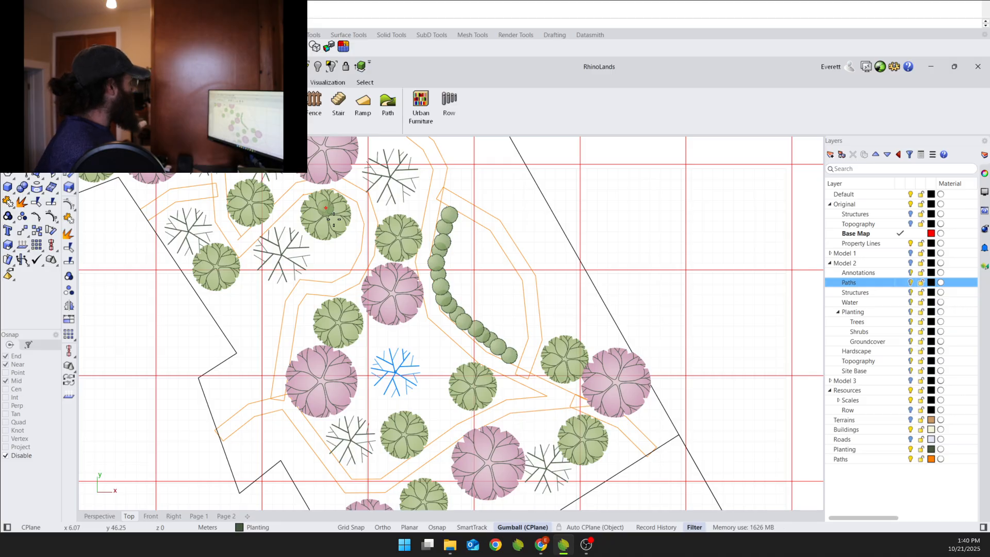
pyautogui.press('Escape')
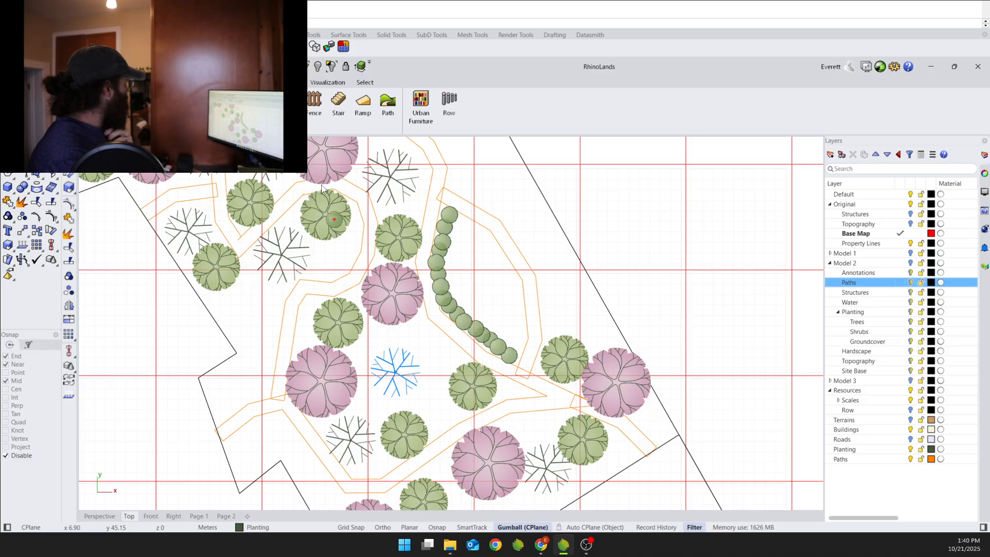
# Search the plant database for calendula and set Calendula officinalis as the next plant to insert.
pyautogui.scroll(-2, 334, 220)
pyautogui.moveTo(334, 219); pyautogui.dragTo(383, 217, button='right')
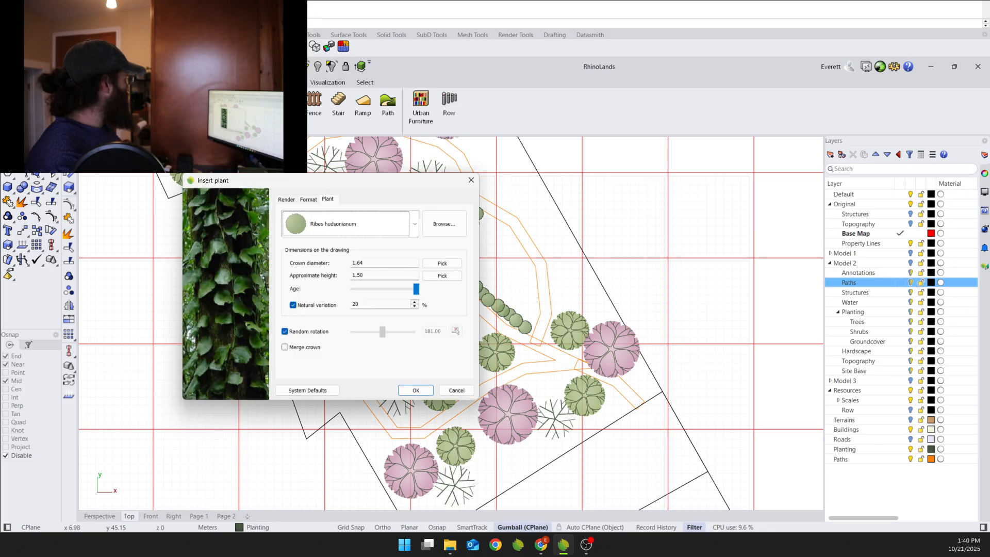
pyautogui.click(458, 235)
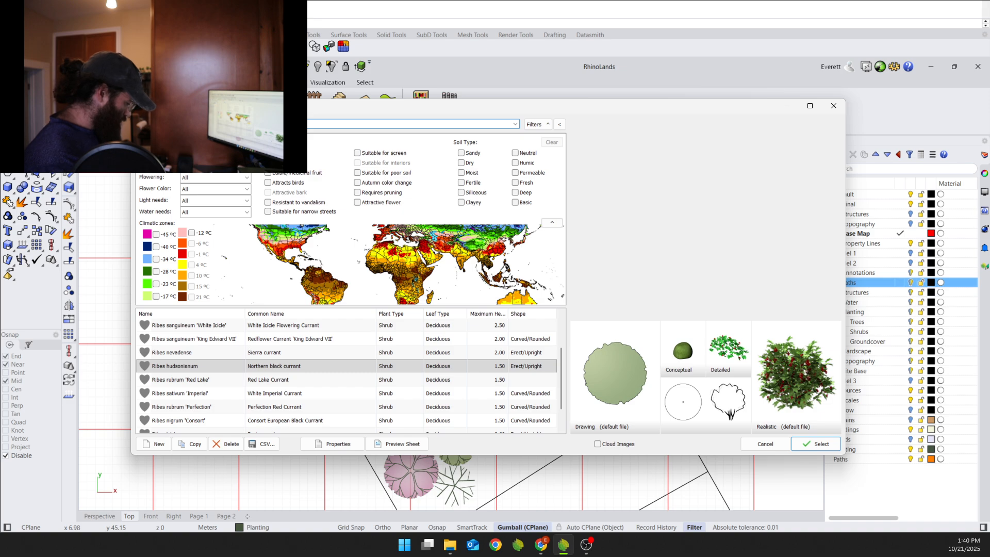
pyautogui.press('BackSpace')
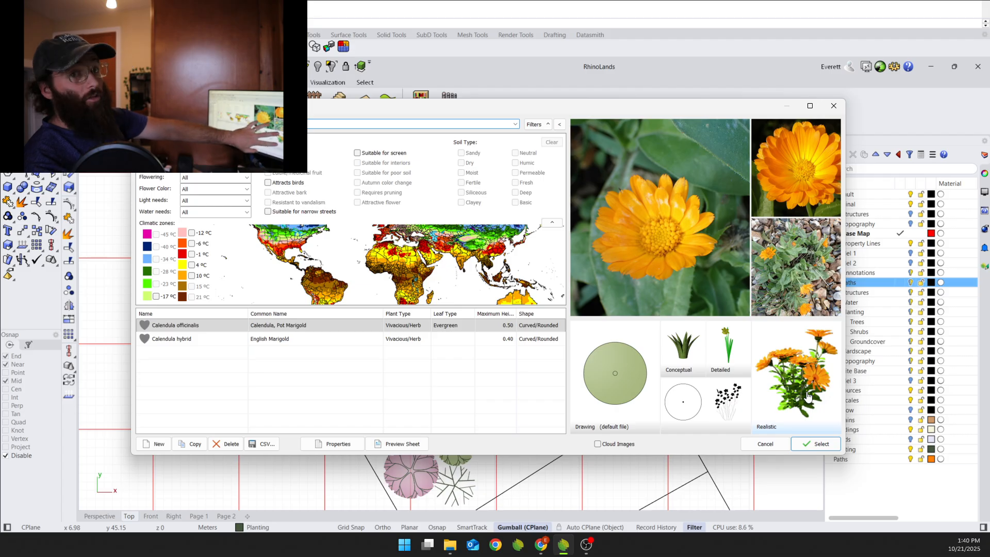
pyautogui.click(808, 442)
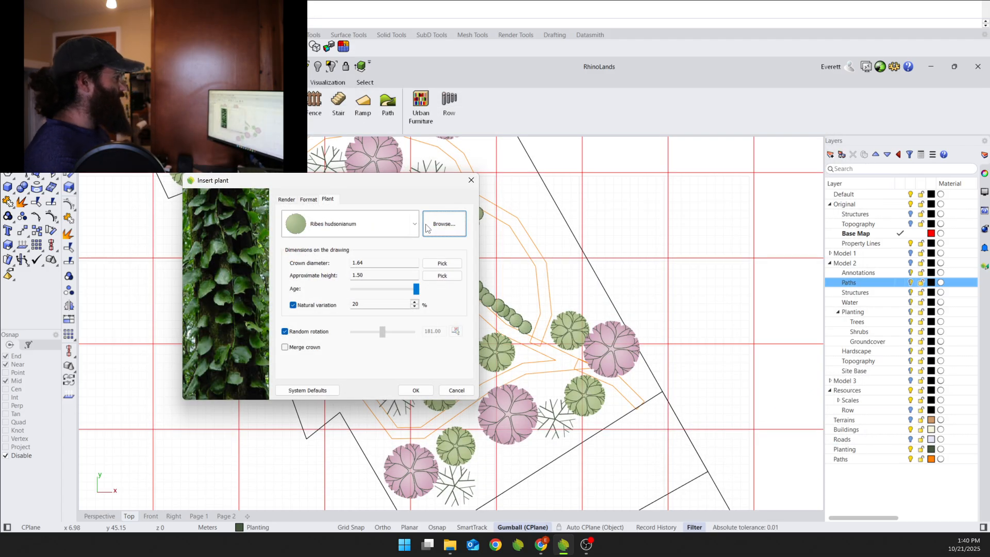
pyautogui.click(416, 391)
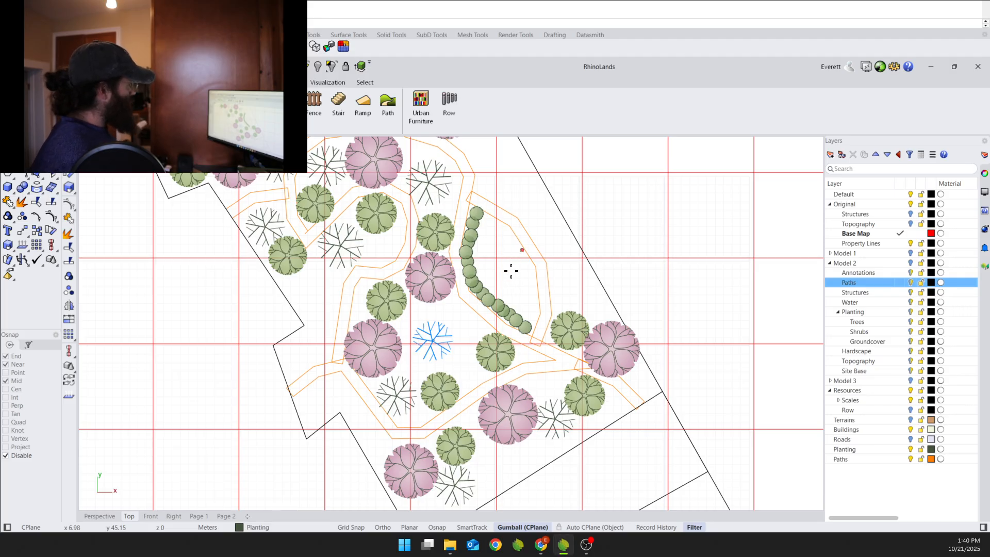
# Scatter about 40 Calendula officinalis plants inside the eastern path loop, east of the Ribes hudsonianum row.
pyautogui.scroll(2, 511, 271)
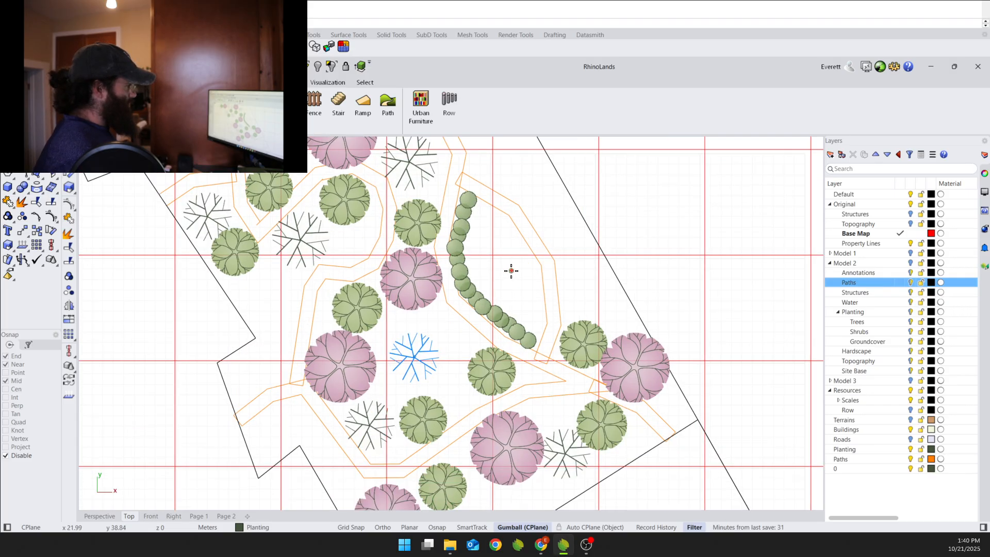
pyautogui.click(986, 268)
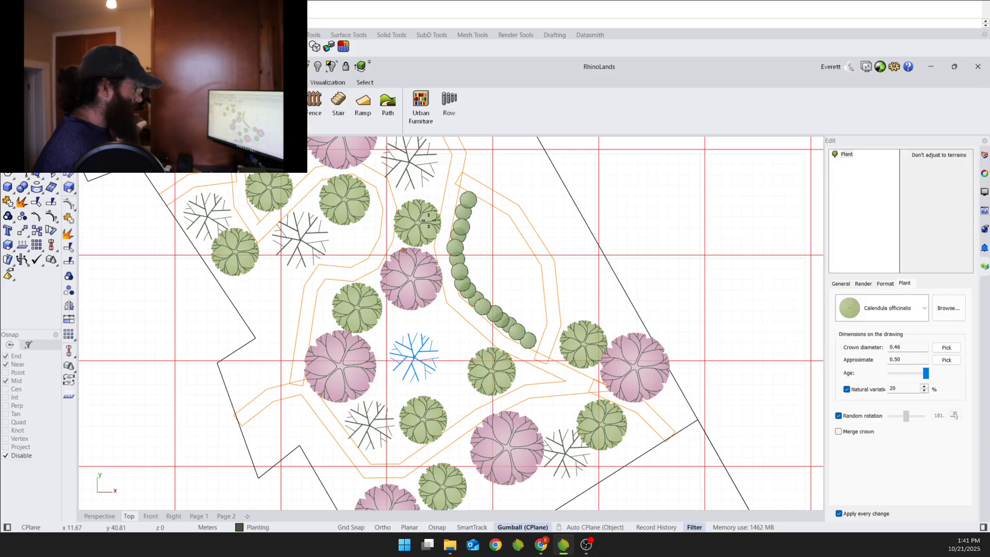
pyautogui.click(490, 222)
pyautogui.click(491, 248)
pyautogui.click(493, 251)
pyautogui.click(502, 255)
pyautogui.click(511, 277)
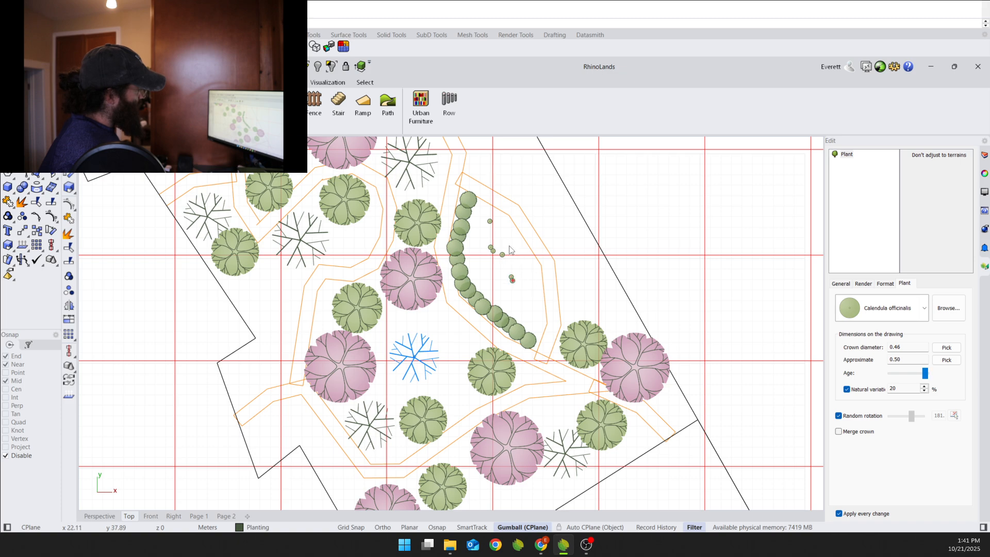
pyautogui.click(513, 288)
pyautogui.click(530, 304)
pyautogui.click(534, 296)
pyautogui.click(532, 283)
pyautogui.click(523, 264)
pyautogui.click(509, 247)
pyautogui.click(505, 239)
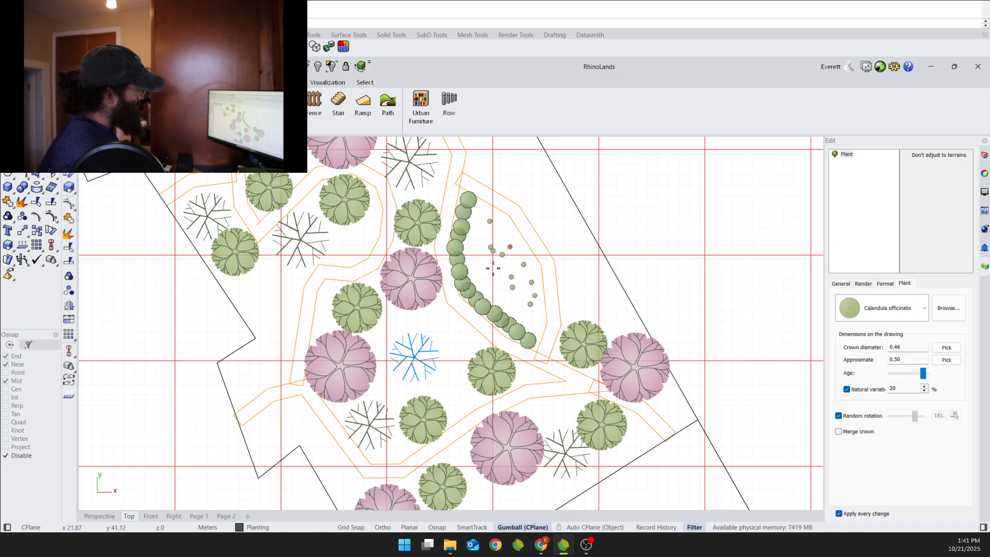
pyautogui.click(489, 235)
pyautogui.click(475, 250)
pyautogui.click(493, 283)
pyautogui.click(502, 297)
pyautogui.click(521, 307)
pyautogui.click(526, 284)
pyautogui.click(501, 271)
pyautogui.click(494, 269)
pyautogui.click(486, 249)
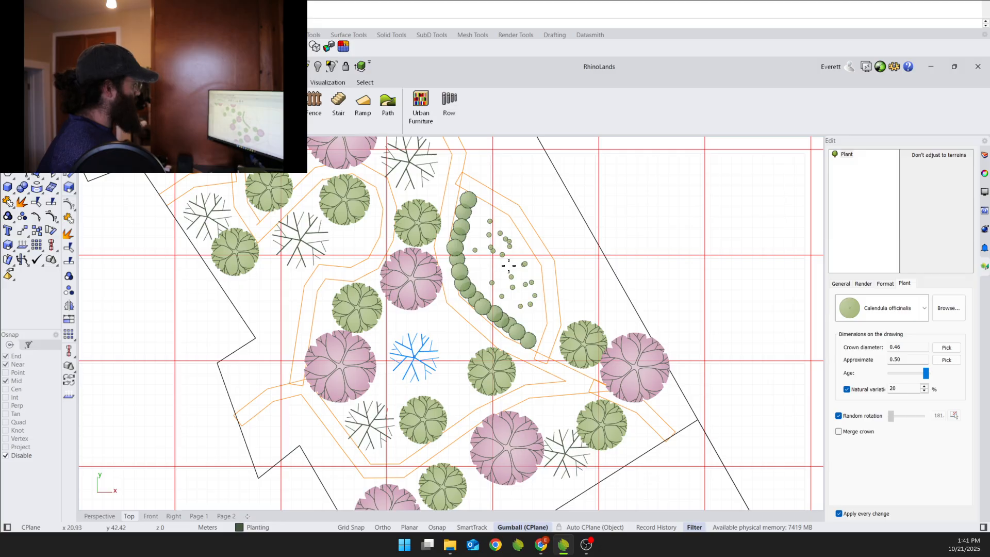
pyautogui.click(500, 233)
pyautogui.click(509, 241)
pyautogui.click(525, 264)
pyautogui.click(498, 252)
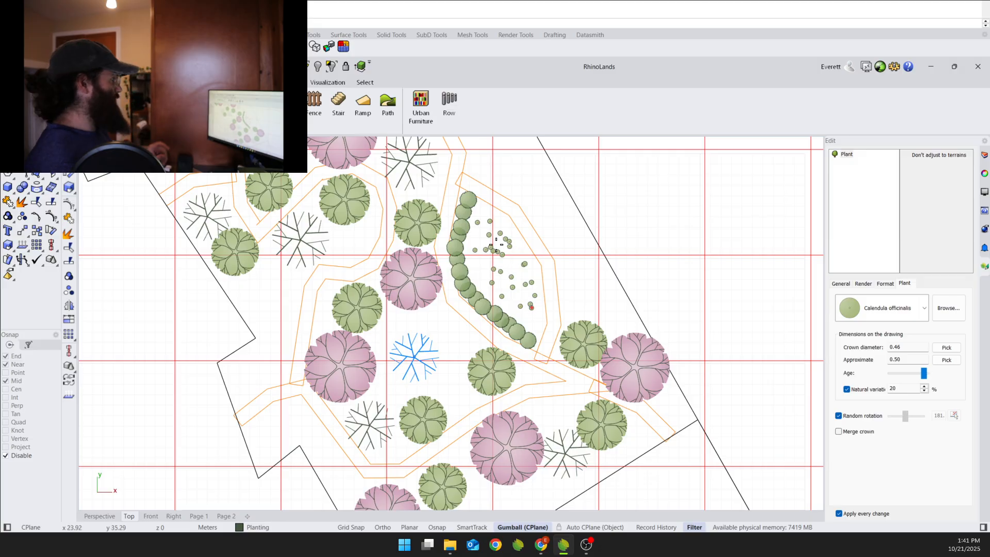
pyautogui.click(477, 222)
pyautogui.click(479, 234)
pyautogui.click(480, 265)
pyautogui.click(485, 290)
pyautogui.click(517, 246)
pyautogui.click(530, 275)
pyautogui.click(537, 307)
pyautogui.click(533, 319)
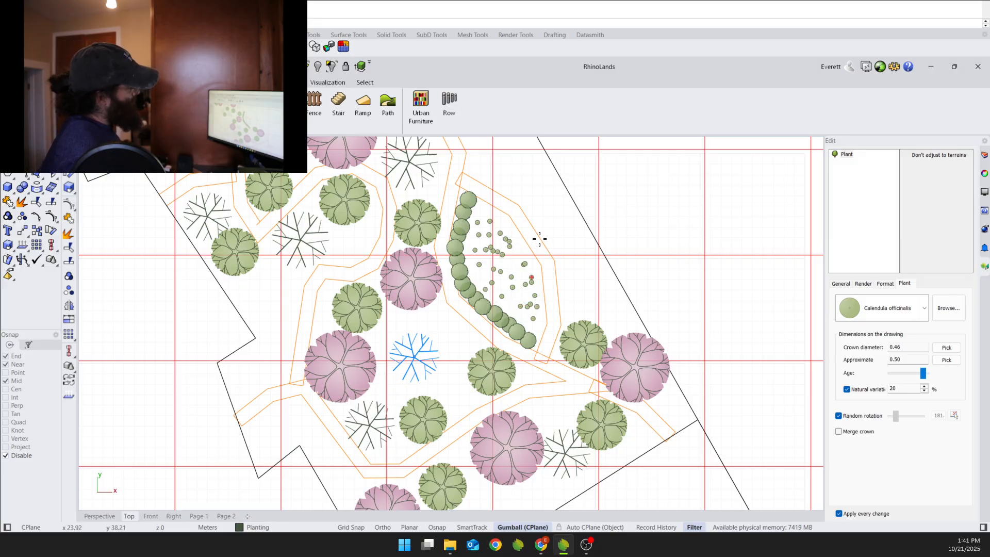
pyautogui.click(528, 307)
pyautogui.click(519, 250)
pyautogui.click(518, 278)
pyautogui.click(515, 269)
pyautogui.click(508, 265)
pyautogui.click(500, 269)
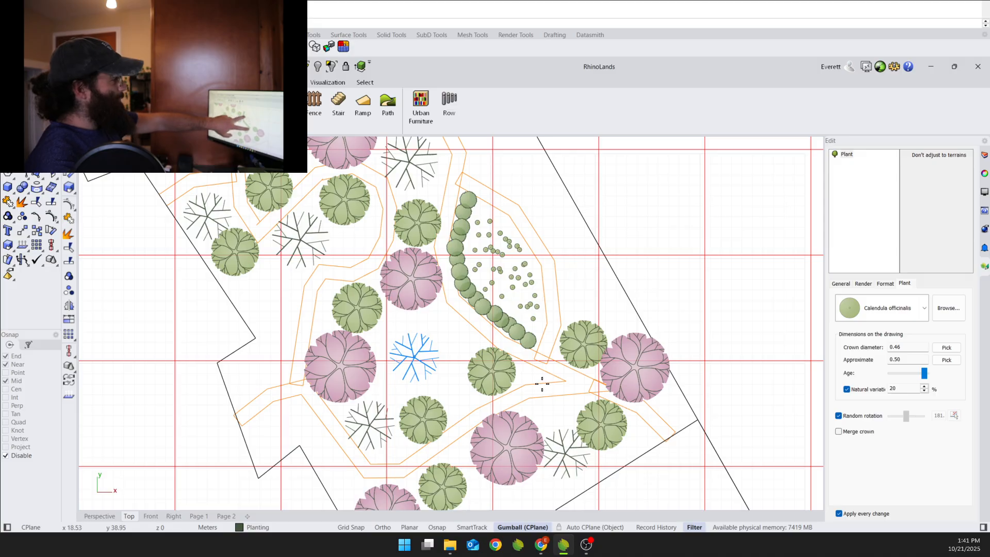
pyautogui.click(488, 267)
pyautogui.click(475, 270)
pyautogui.click(510, 266)
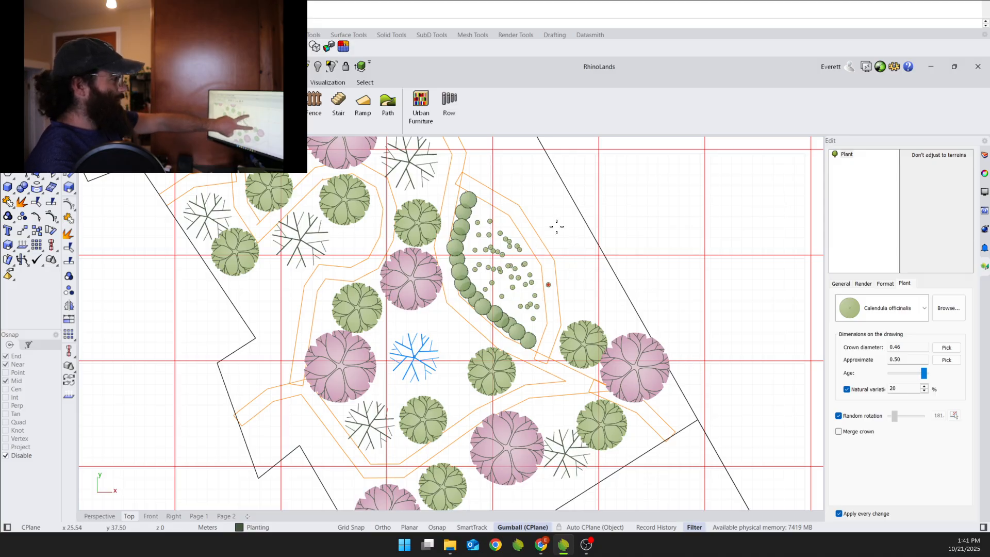
pyautogui.scroll(-2, 567, 241)
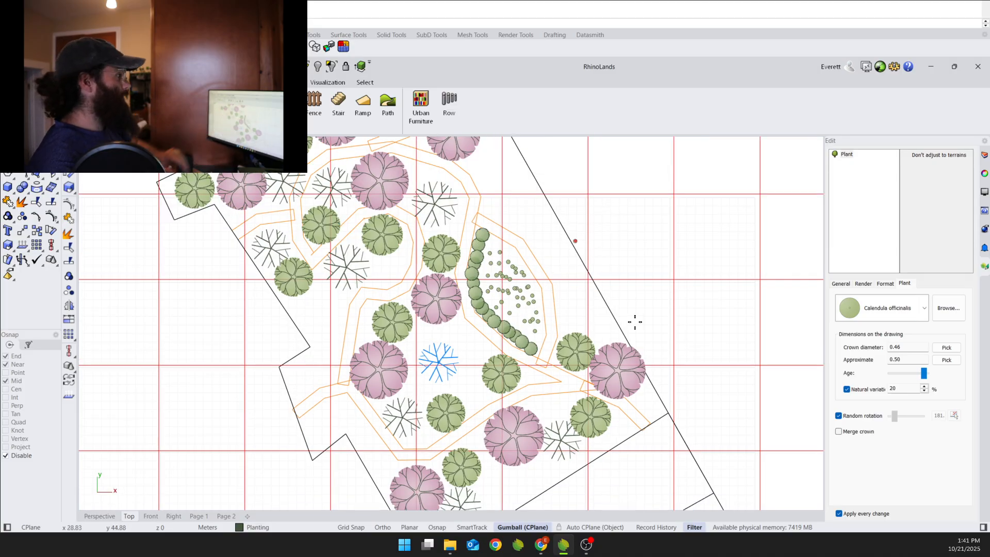
# Place one more Calendula officinalis near the eastern edge of the flower bed and finish planting.
pyautogui.click(531, 312)
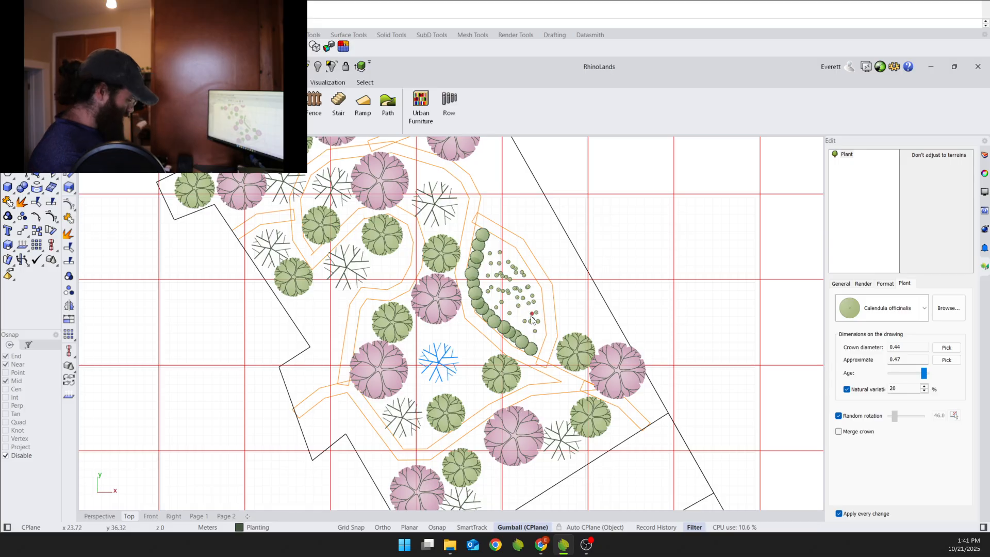
pyautogui.press('Escape')
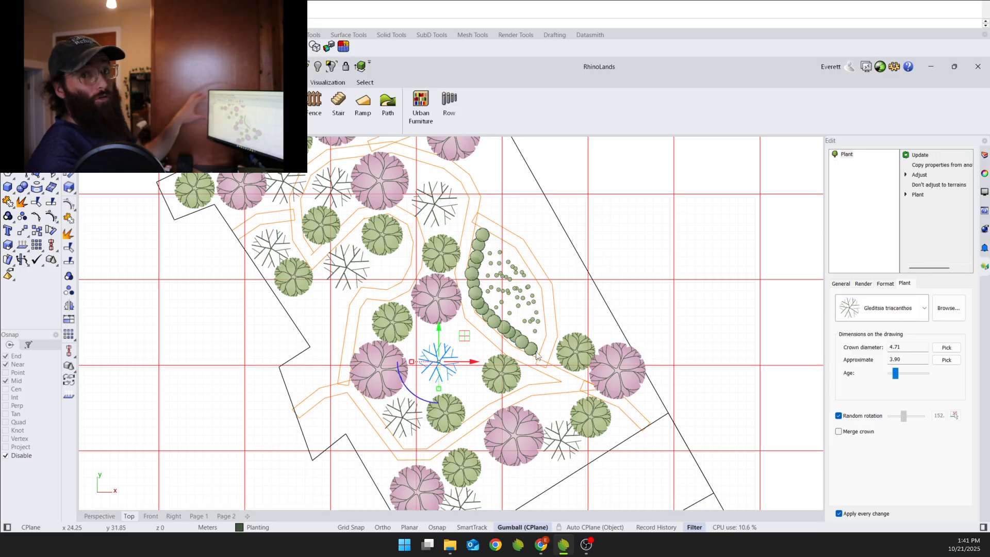
# Insert a plant list just above the northern edge of the grid and review its species and amounts.
pyautogui.scroll(-3, 531, 353)
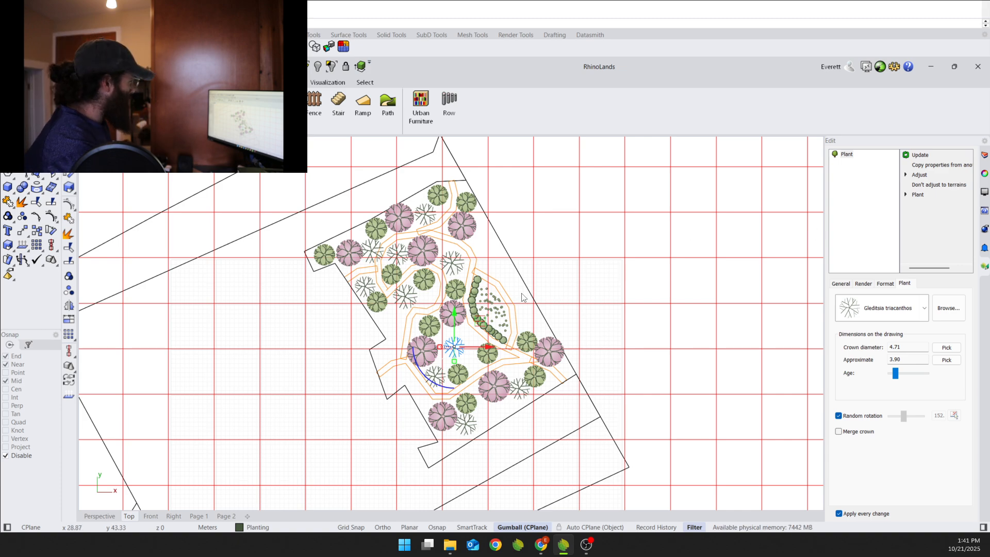
pyautogui.scroll(-8, 312, 363)
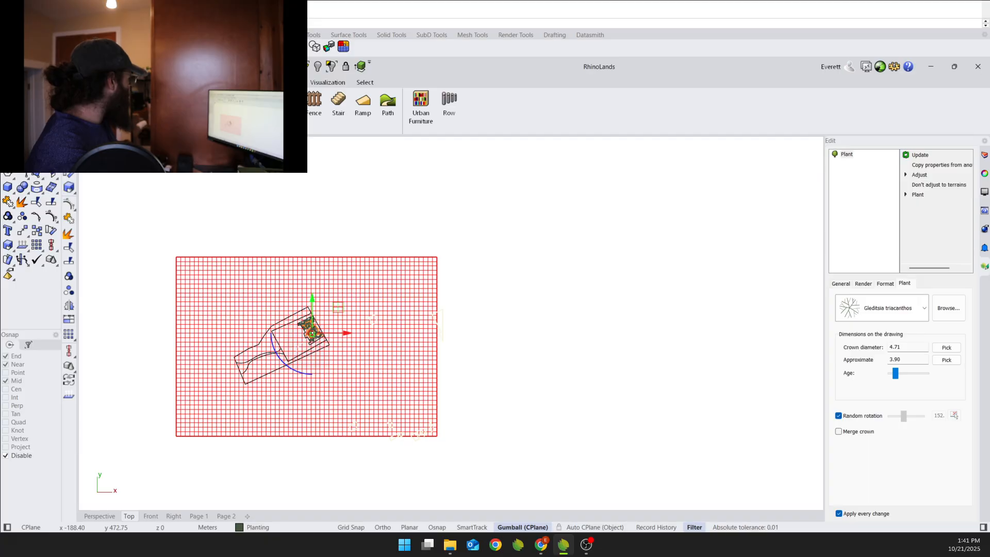
pyautogui.click(279, 83)
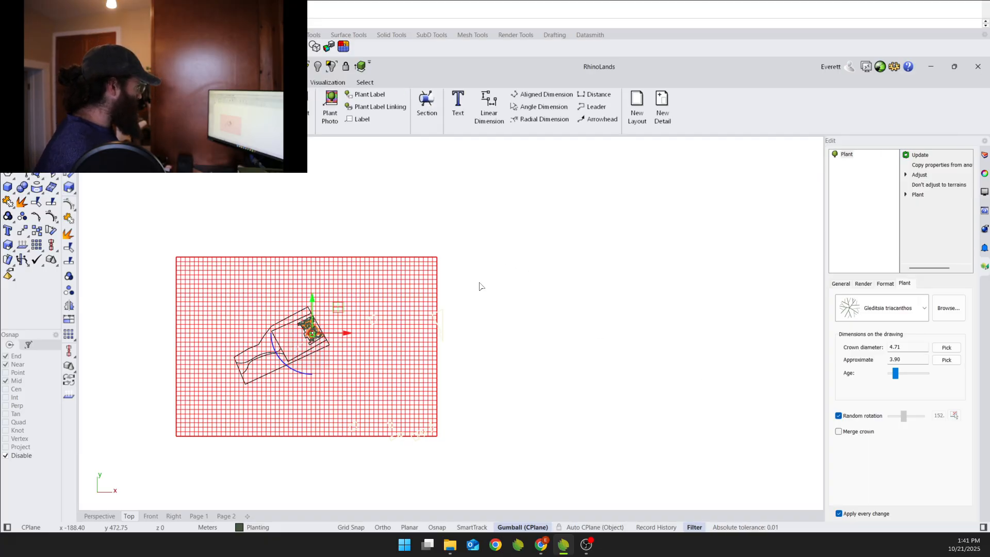
pyautogui.click(449, 290)
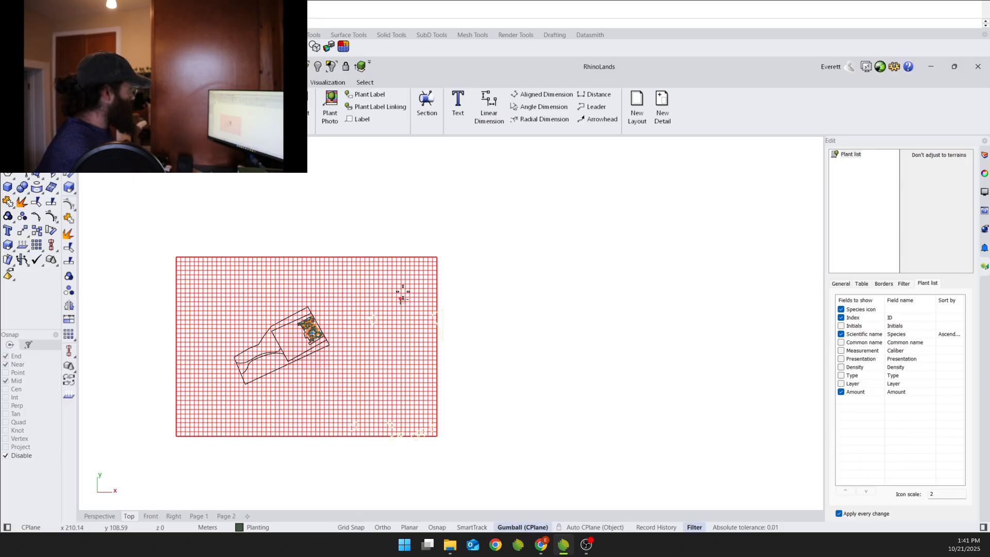
pyautogui.click(378, 253)
pyautogui.scroll(10, 382, 257)
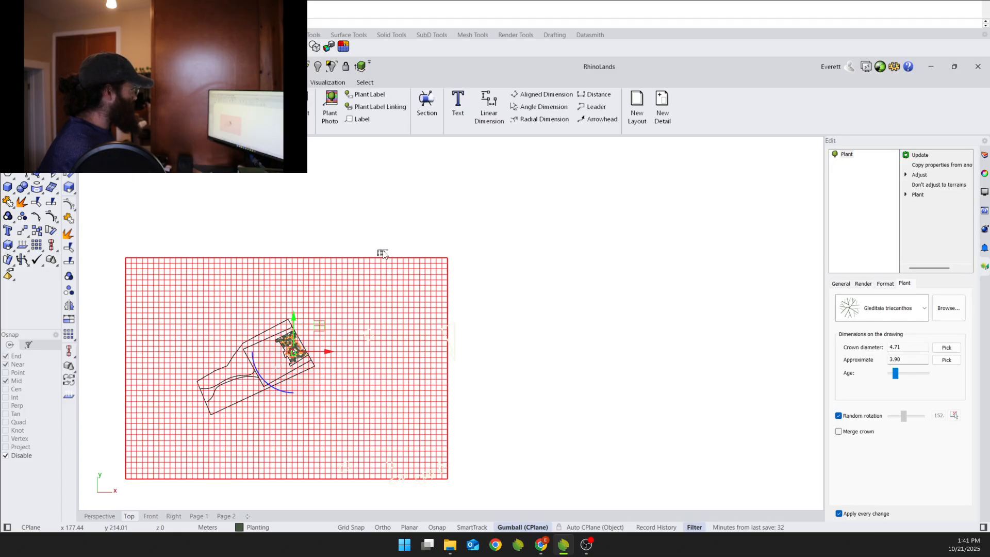
pyautogui.scroll(8, 385, 259)
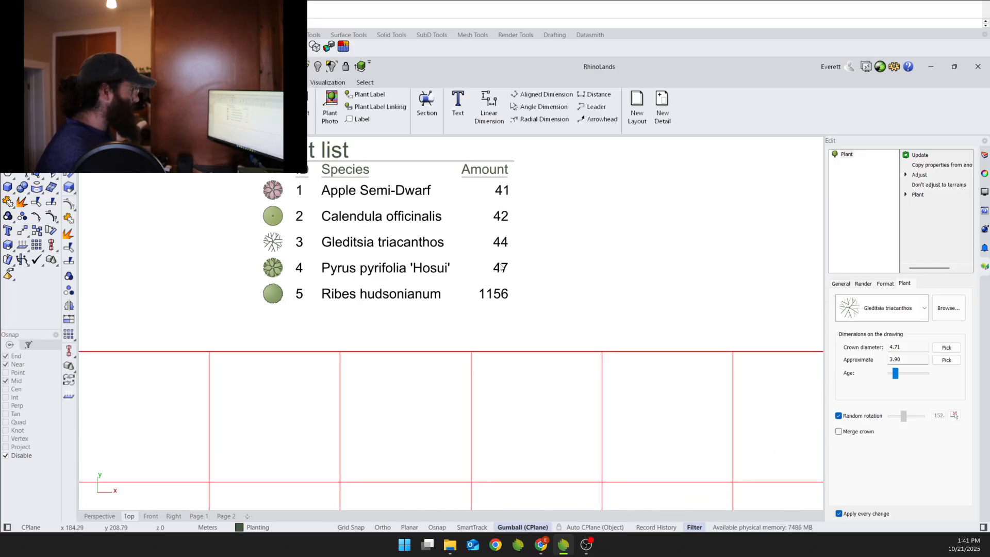
pyautogui.scroll(-10, 514, 205)
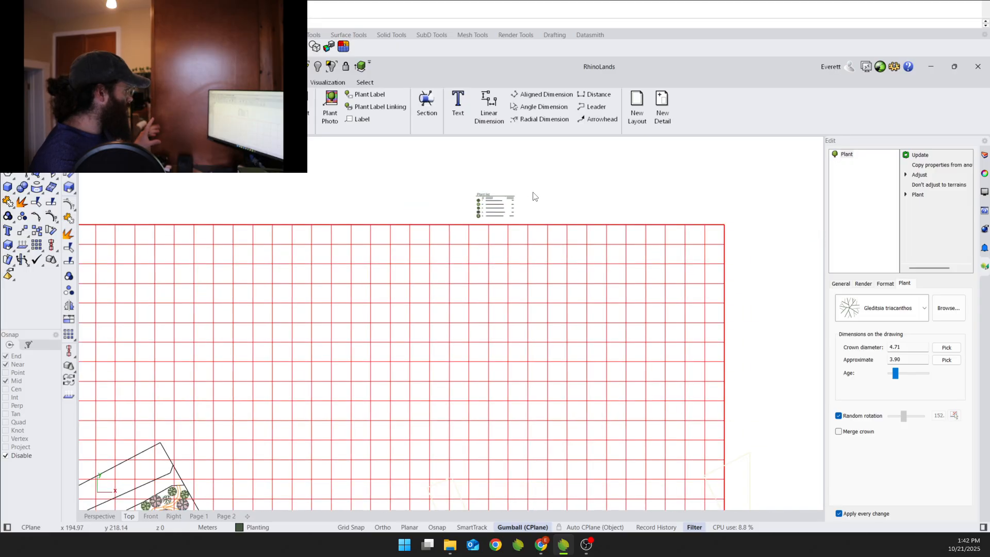
pyautogui.scroll(-3, 536, 199)
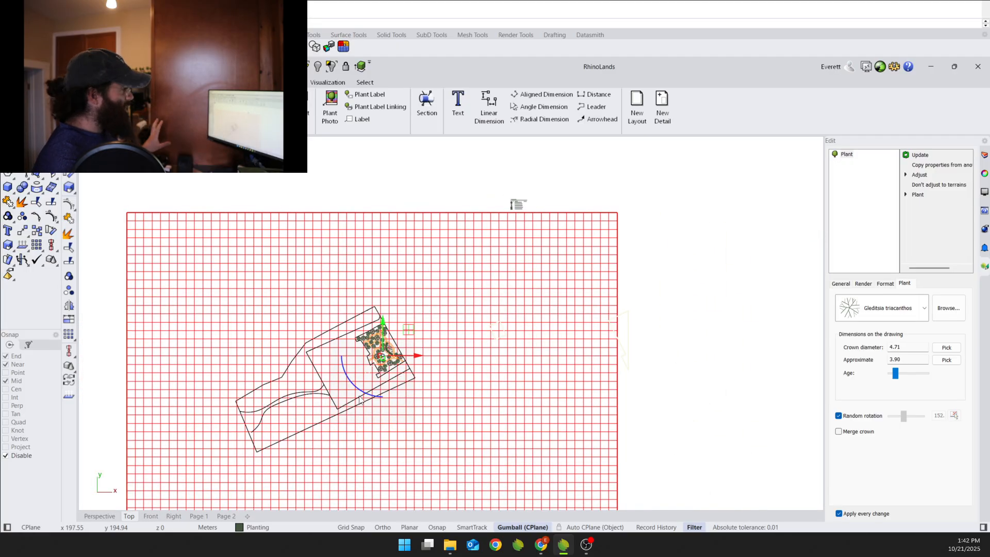
pyautogui.scroll(5, 397, 365)
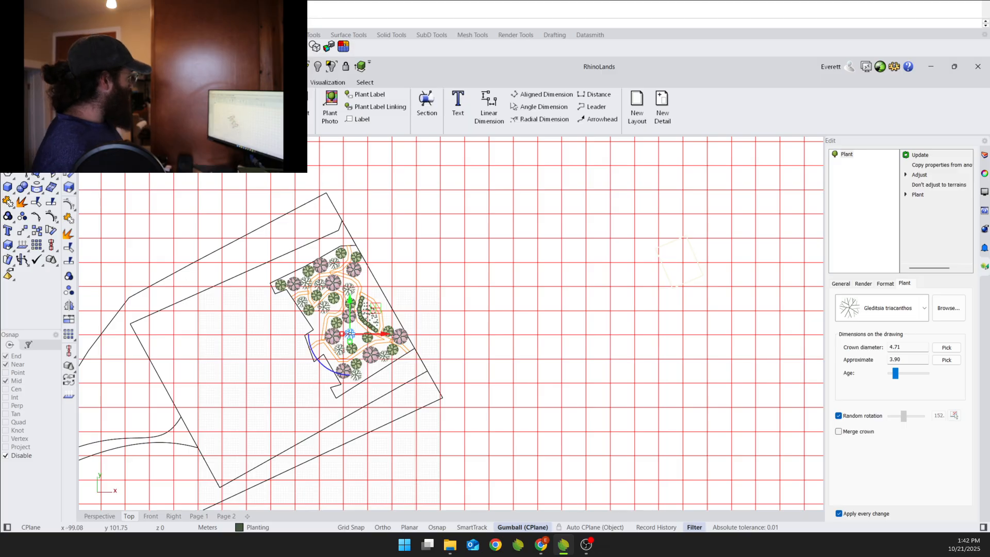
# Maximise the Perspective view, frame the front lawn, and turn on the Structures layer under Original.
pyautogui.doubleClick(92, 143)
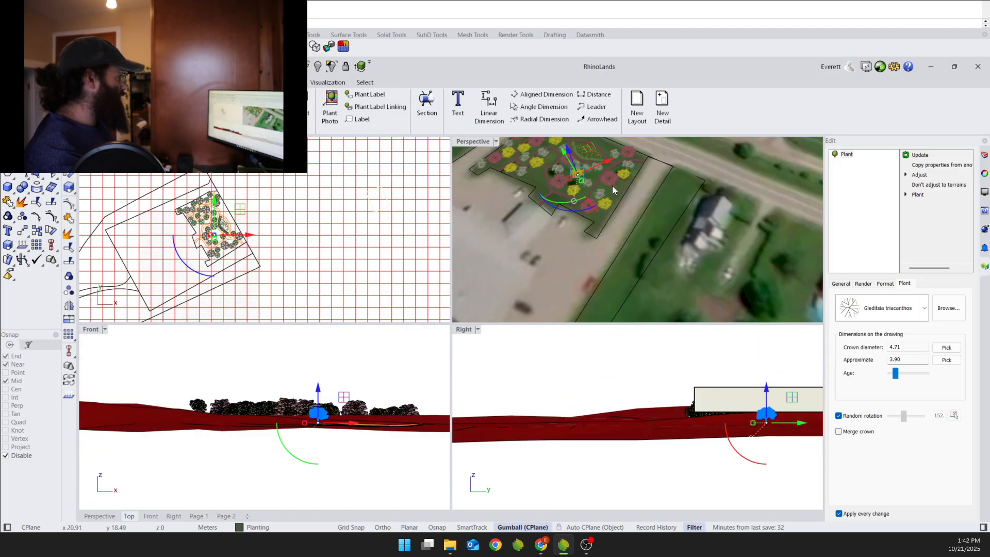
pyautogui.moveTo(628, 187); pyautogui.dragTo(639, 227, button='right')
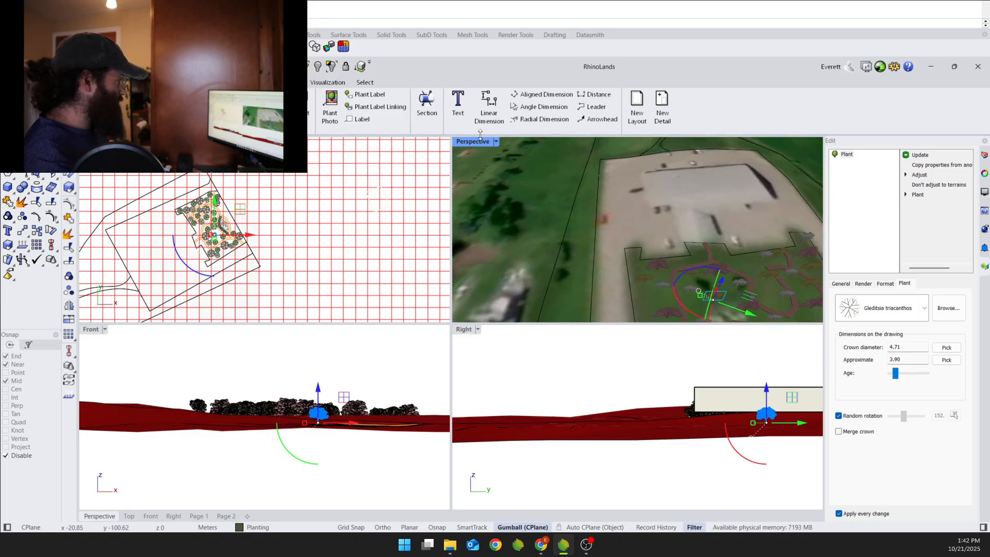
pyautogui.doubleClick(483, 144)
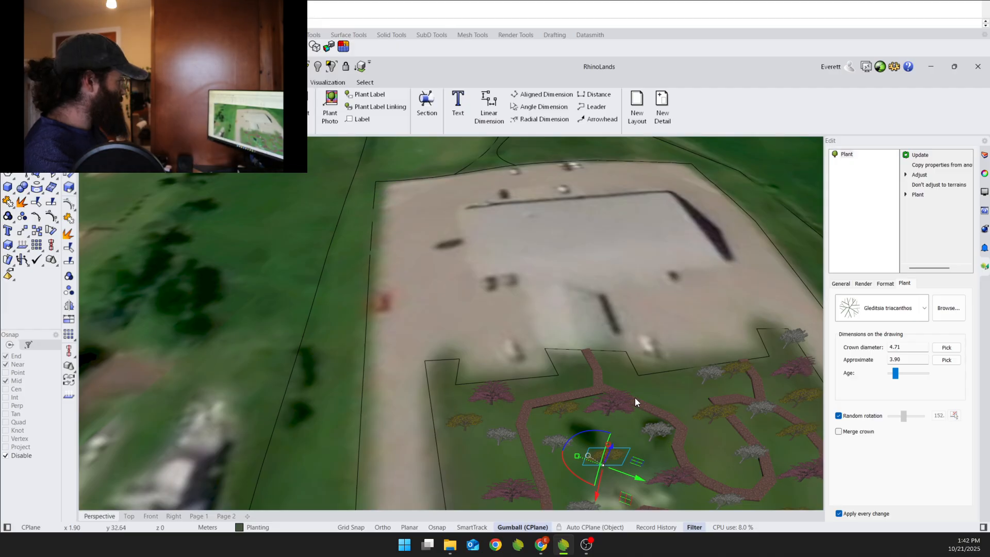
pyautogui.keyDown('shift'); pyautogui.moveTo(635, 398); pyautogui.dragTo(617, 307, button='right'); pyautogui.keyUp('shift')
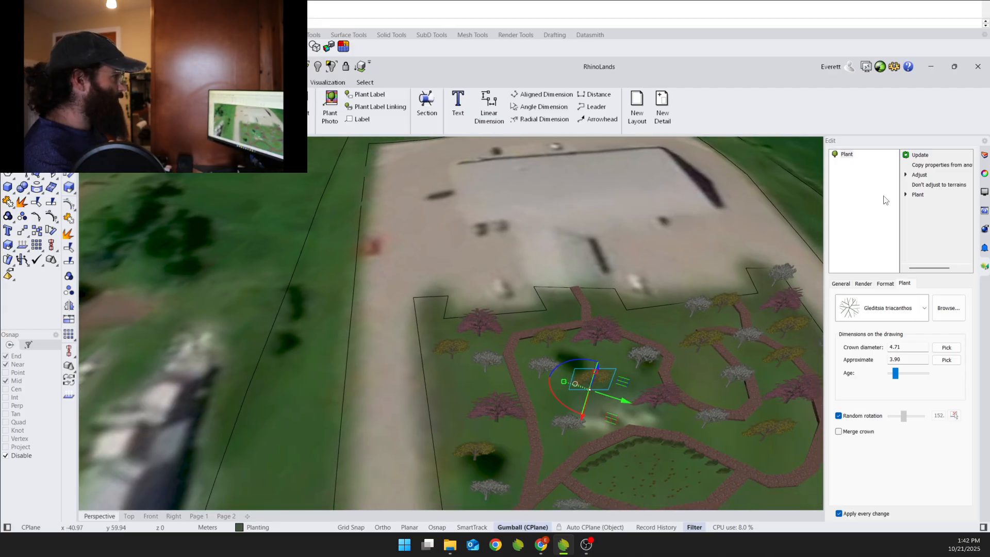
pyautogui.click(985, 157)
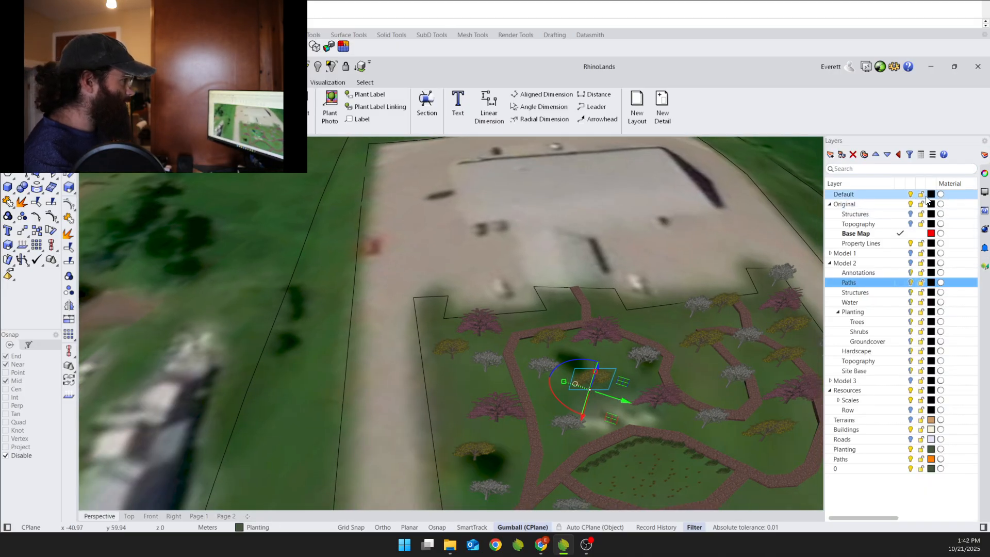
pyautogui.click(911, 215)
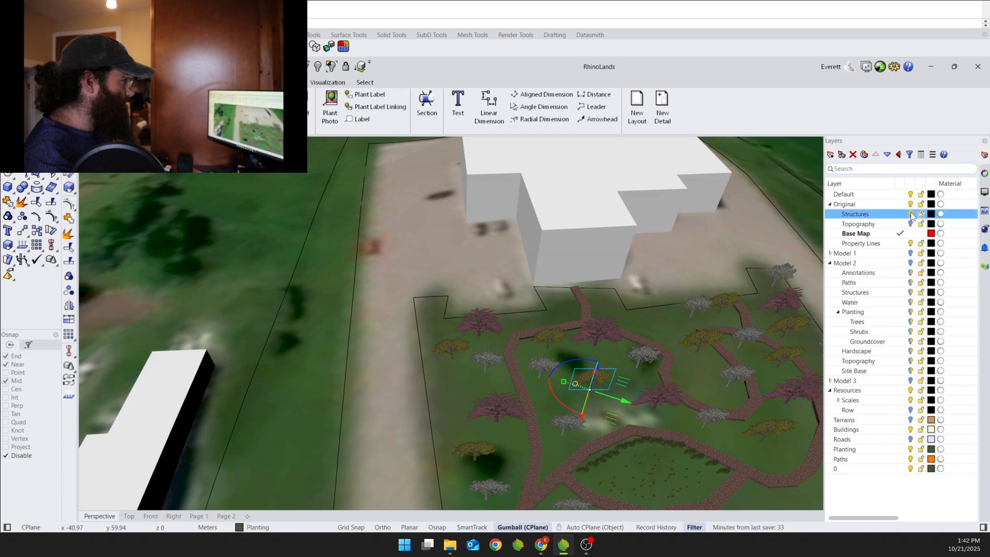
# Examine the planted front lawn and church from the road, approaching it at a low eye-level view.
pyautogui.moveTo(646, 381); pyautogui.dragTo(401, 281, button='right')
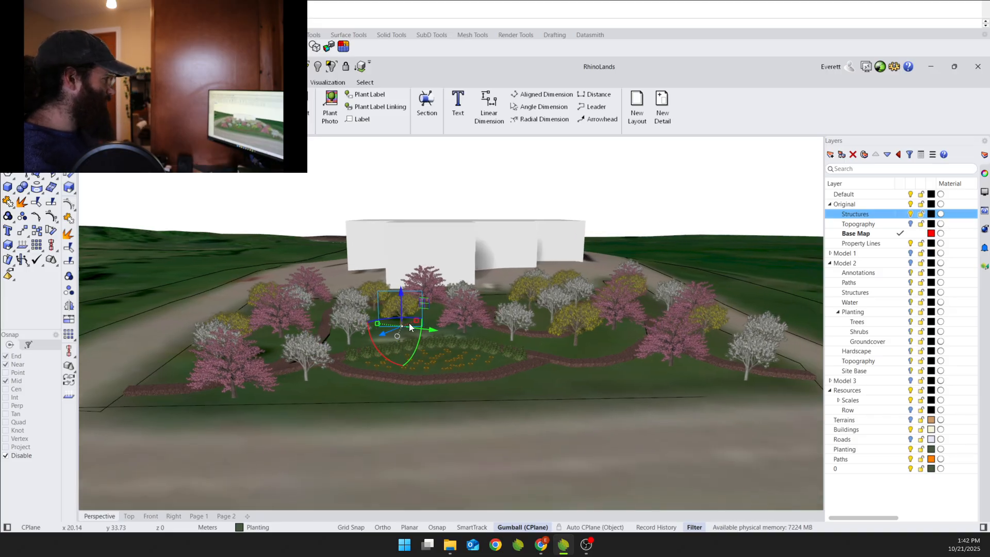
pyautogui.keyDown('shift'); pyautogui.moveTo(592, 417); pyautogui.dragTo(556, 416, button='right'); pyautogui.keyUp('shift')
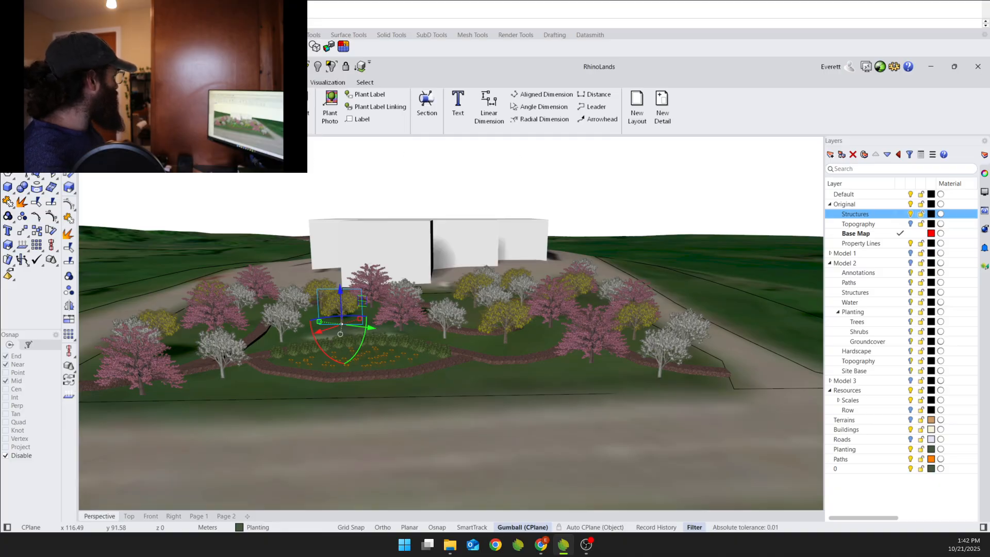
pyautogui.click(321, 85)
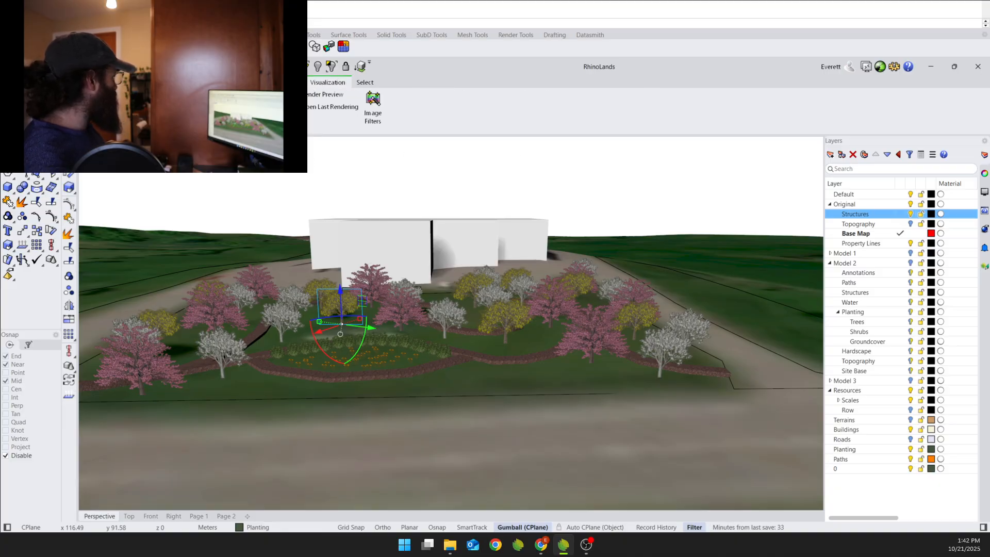
pyautogui.keyDown('shift'); pyautogui.moveTo(465, 392); pyautogui.dragTo(459, 197, button='right'); pyautogui.keyUp('shift')
pyautogui.scroll(3, 449, 211)
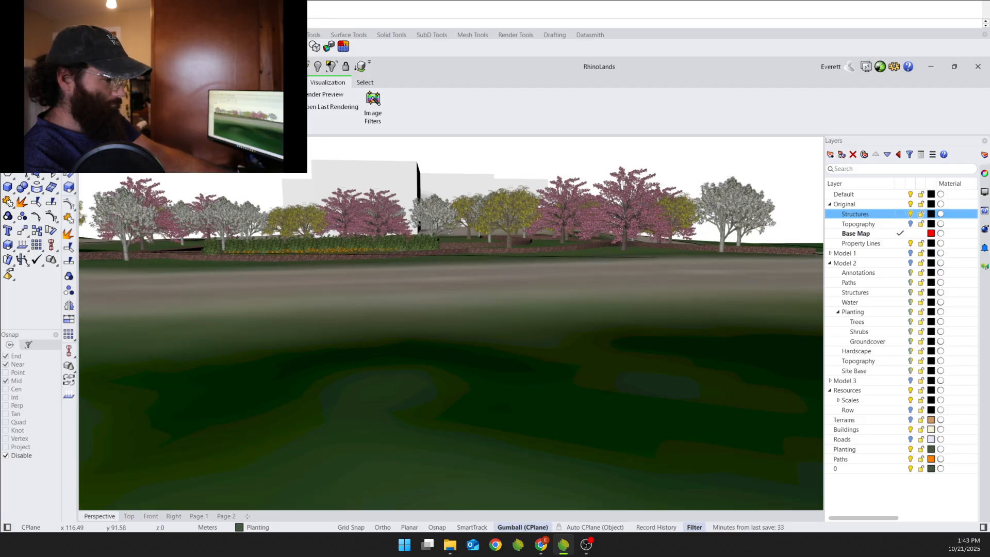
pyautogui.scroll(5, 454, 222)
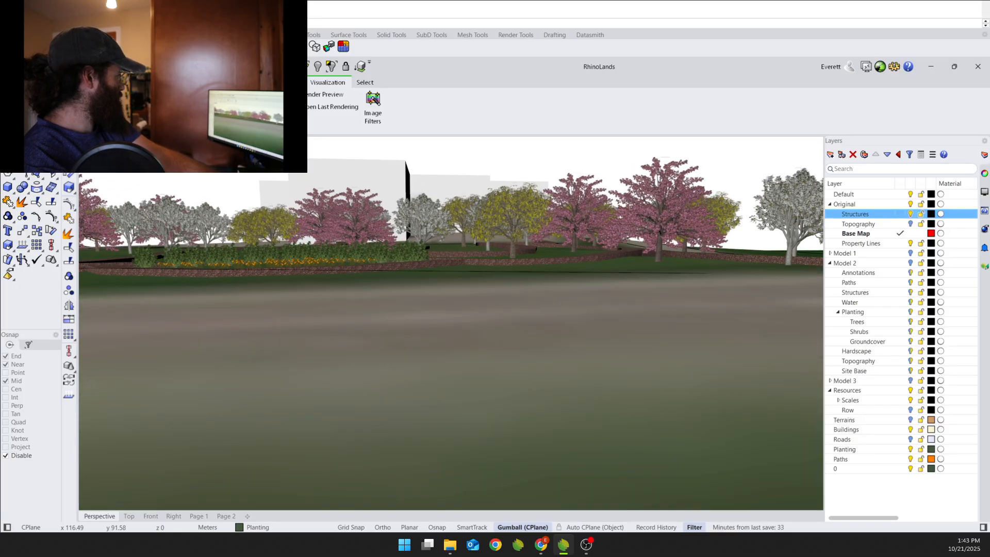
pyautogui.scroll(4, 453, 222)
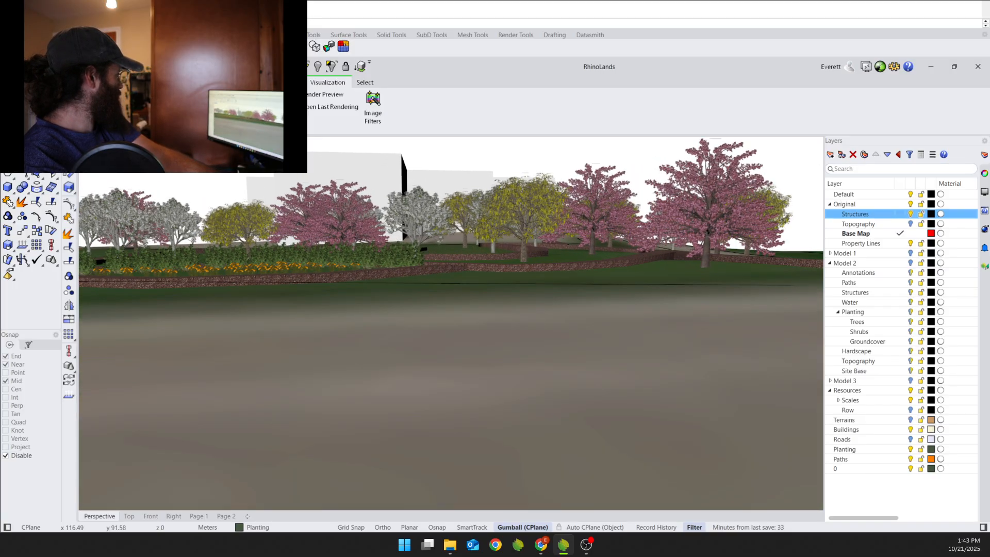
pyautogui.scroll(2, 454, 222)
# Look along the road and examine the trees, currant row and calendula bed from different points at eye level.
pyautogui.moveTo(454, 309); pyautogui.dragTo(183, 304, button='right')
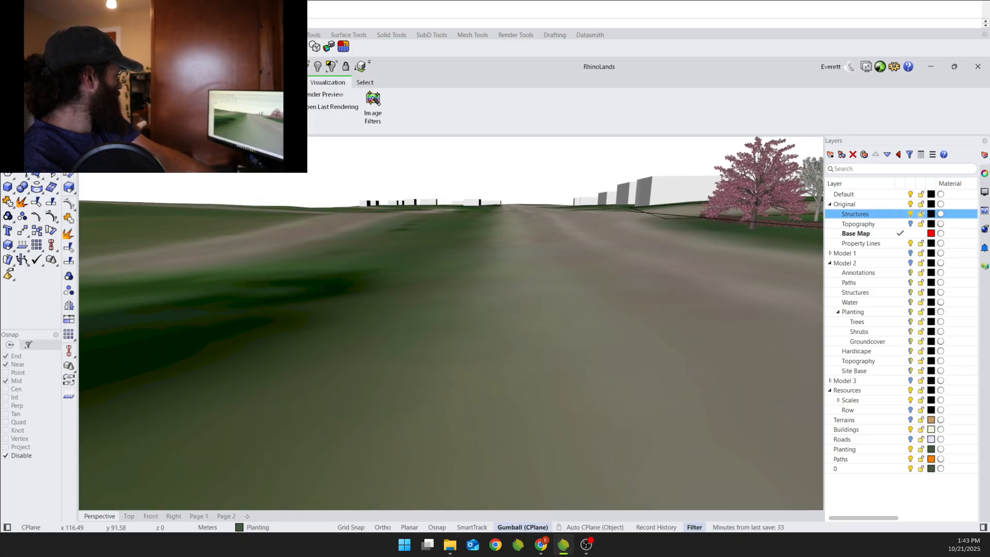
pyautogui.press('s')
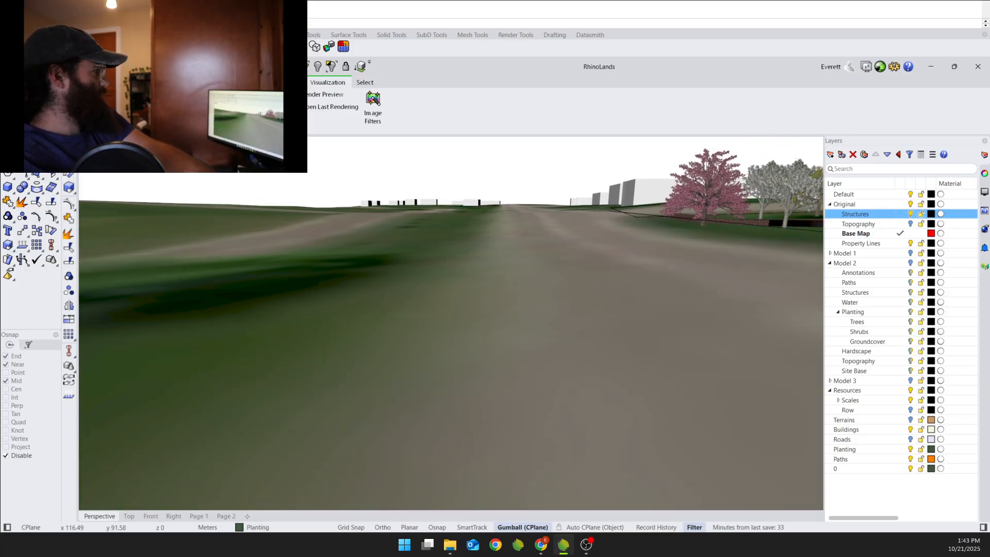
pyautogui.press('s')
pyautogui.press('d')
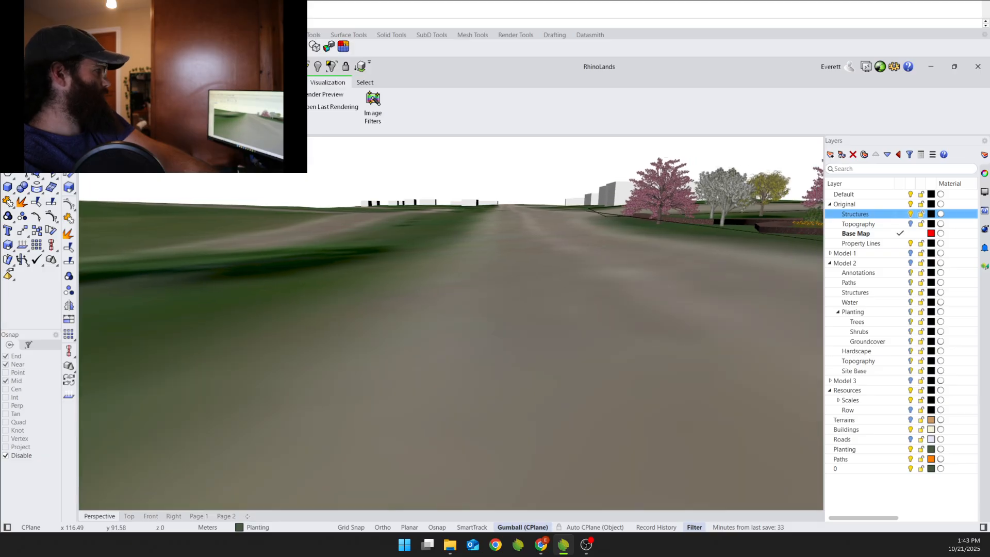
pyautogui.press('d')
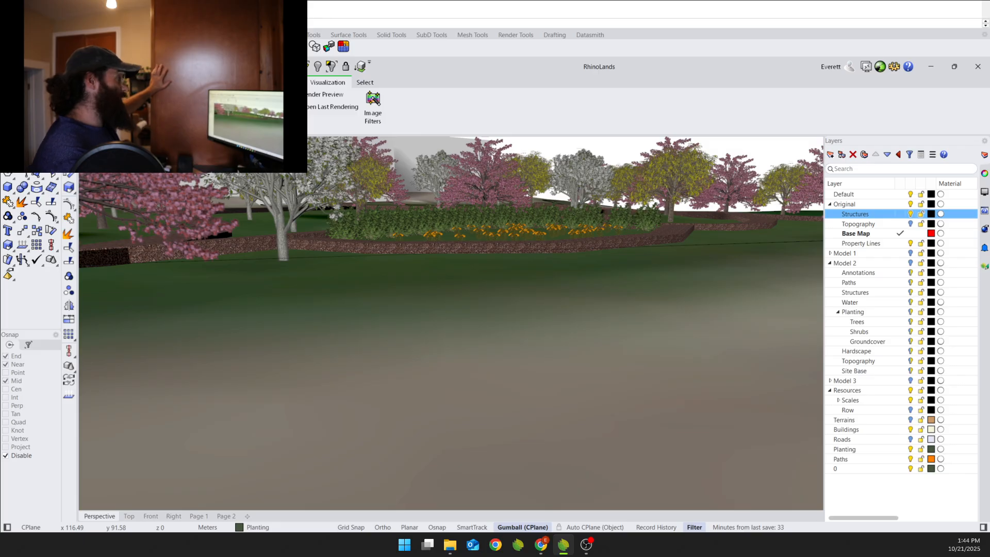
pyautogui.moveTo(452, 323)
pyautogui.mouseDown(button='right')
pyautogui.moveTo(488, 317)
pyautogui.moveTo(445, 320)
pyautogui.moveTo(453, 323)
pyautogui.mouseUp(button='right')
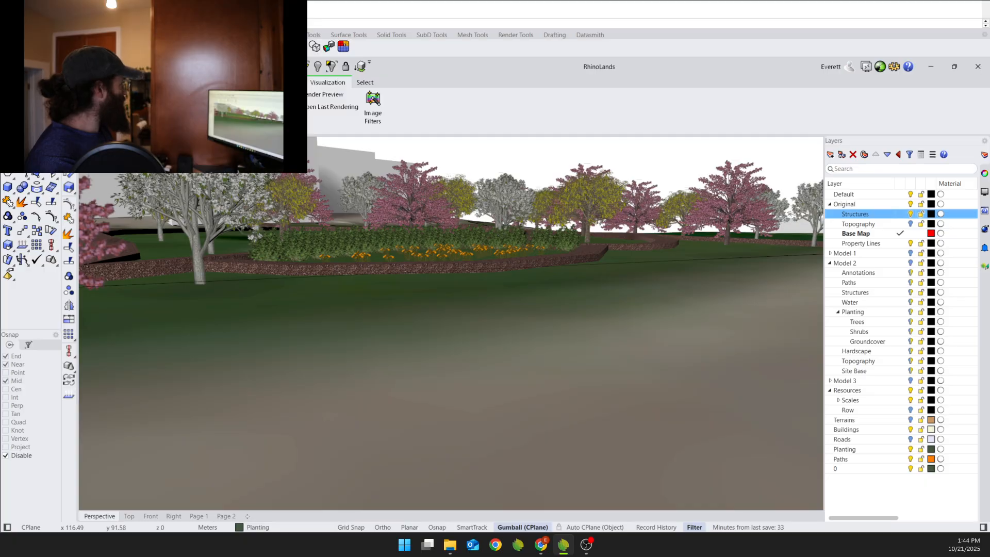
pyautogui.moveTo(451, 324); pyautogui.dragTo(323, 321, button='right')
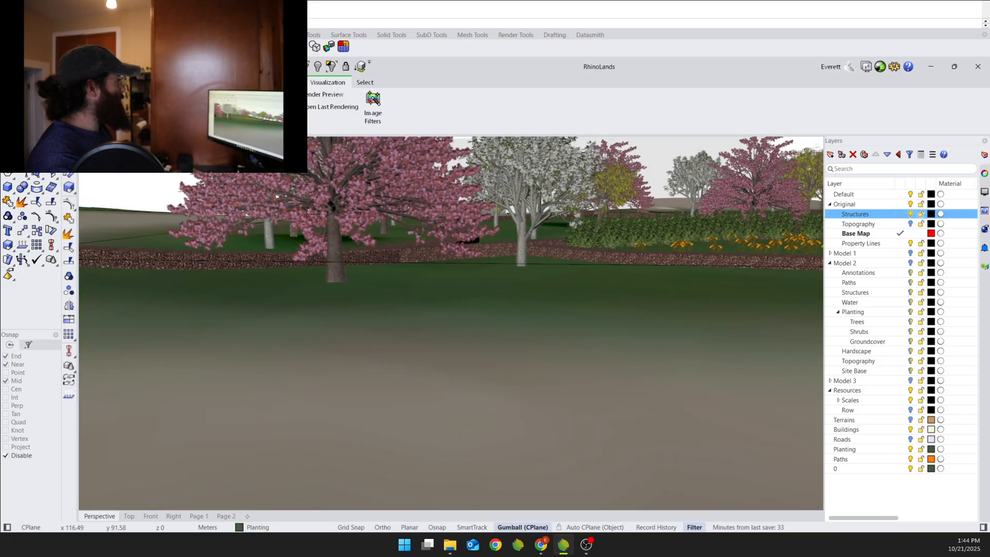
pyautogui.moveTo(452, 323); pyautogui.dragTo(253, 398, button='right')
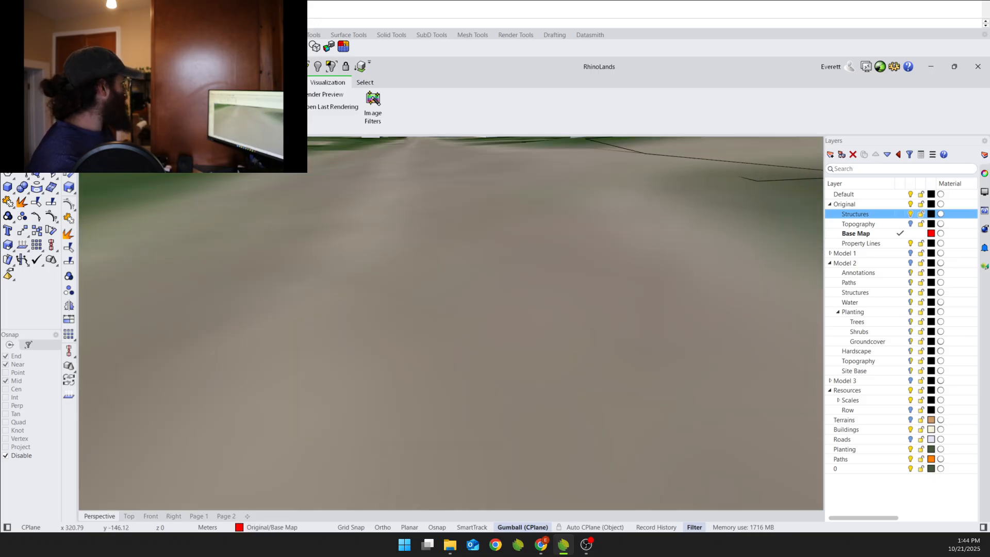
# In the Top view, draw a winding path curve from the parking lot's southwest corner around the southern rear field and back to the lot's western edge.
pyautogui.hotkey('ctrl', 'F1')
pyautogui.scroll(-4, 423, 388)
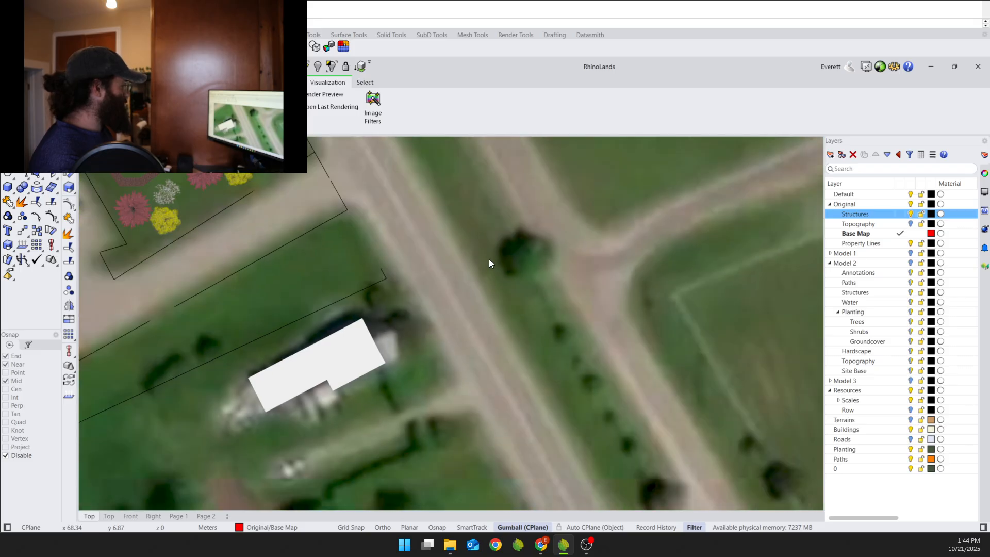
pyautogui.scroll(-2, 488, 259)
pyautogui.scroll(-2, 447, 302)
pyautogui.scroll(-2, 438, 265)
pyautogui.scroll(-1, 314, 195)
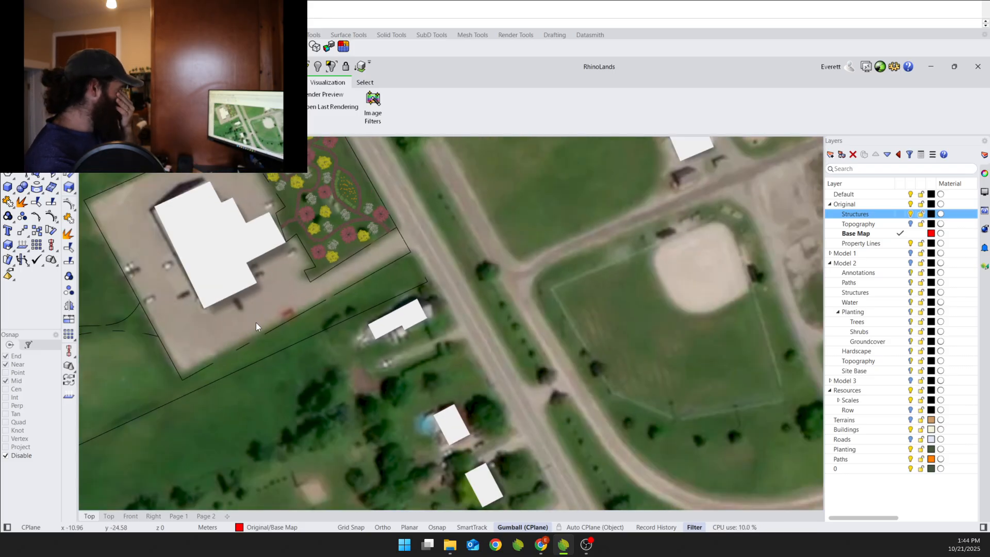
pyautogui.moveTo(223, 369); pyautogui.dragTo(400, 308, button='right')
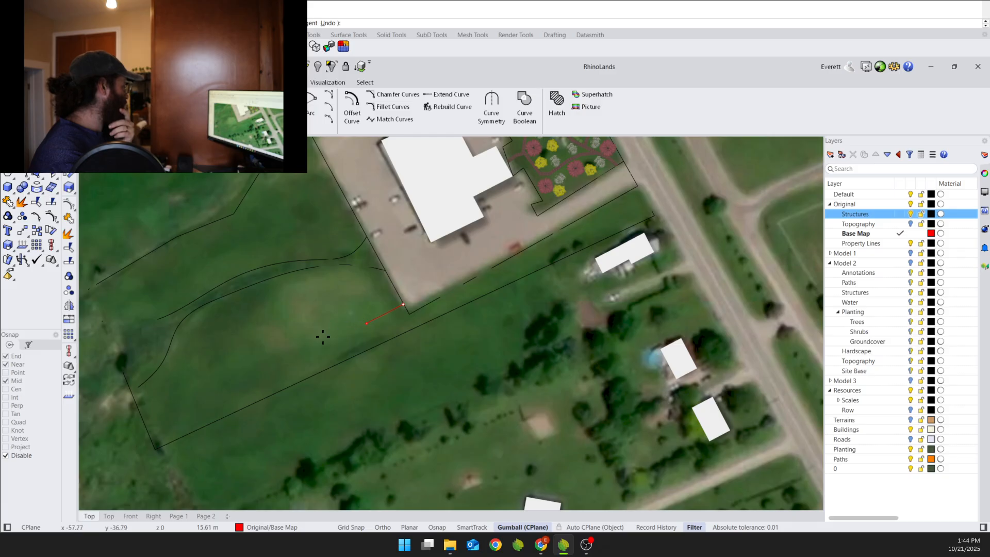
pyautogui.click(304, 319)
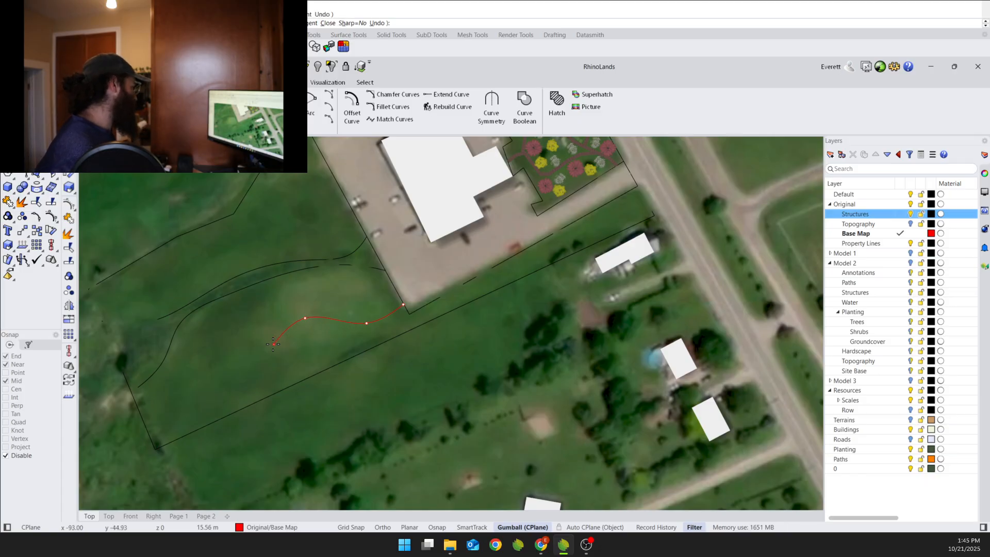
pyautogui.click(274, 345)
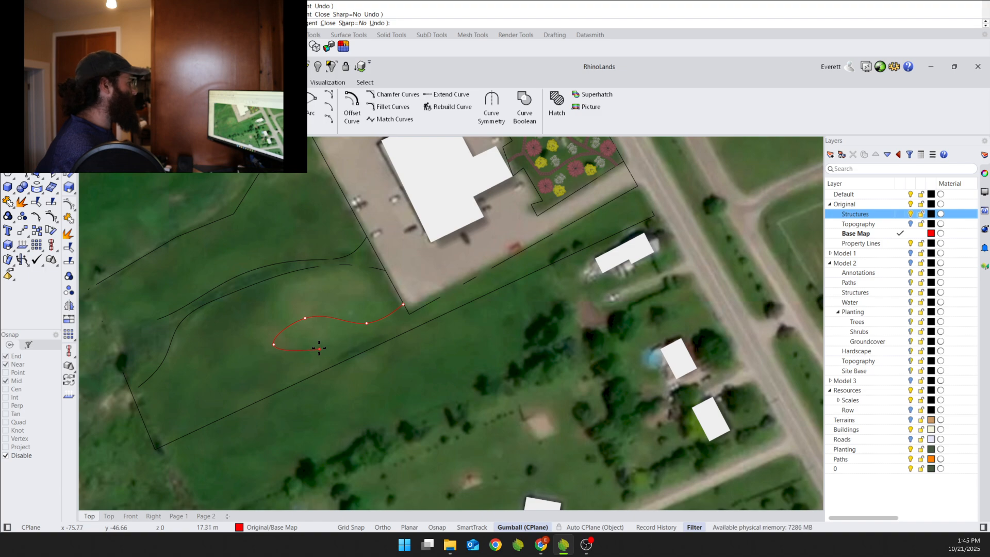
pyautogui.click(321, 344)
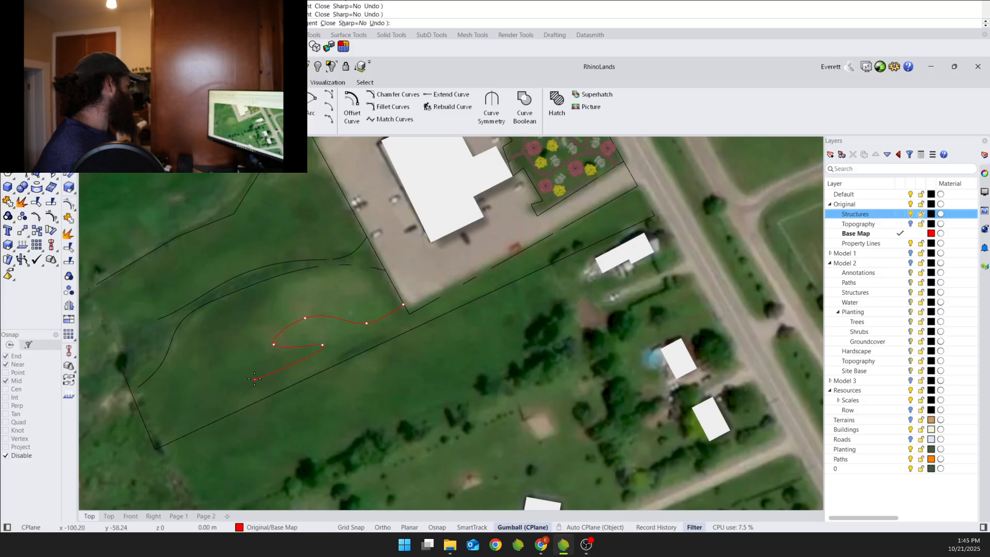
pyautogui.click(255, 379)
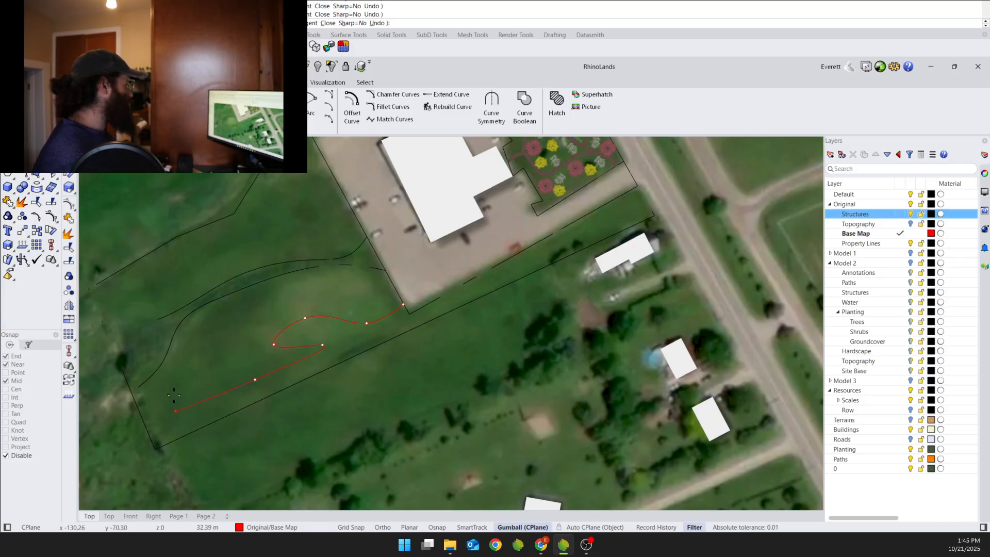
pyautogui.click(176, 411)
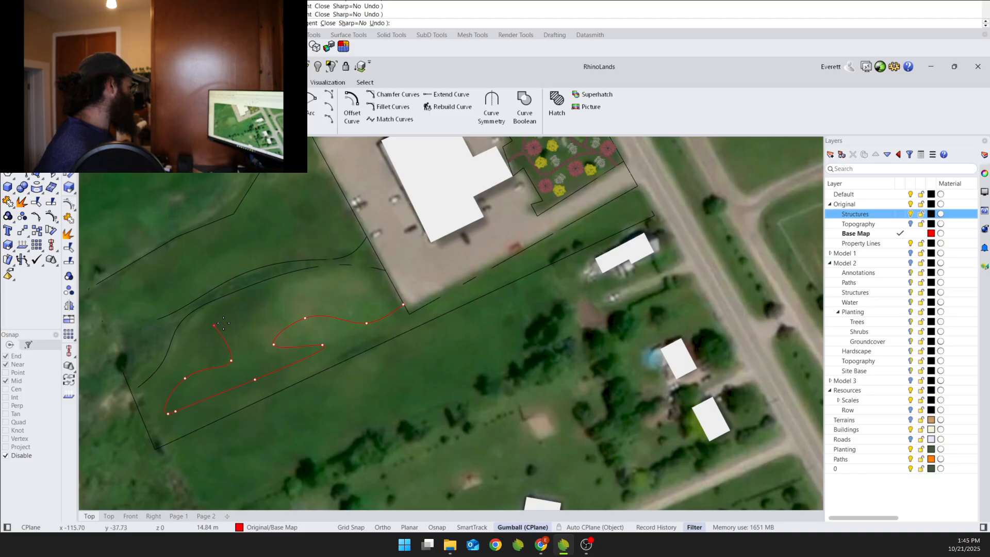
pyautogui.click(224, 323)
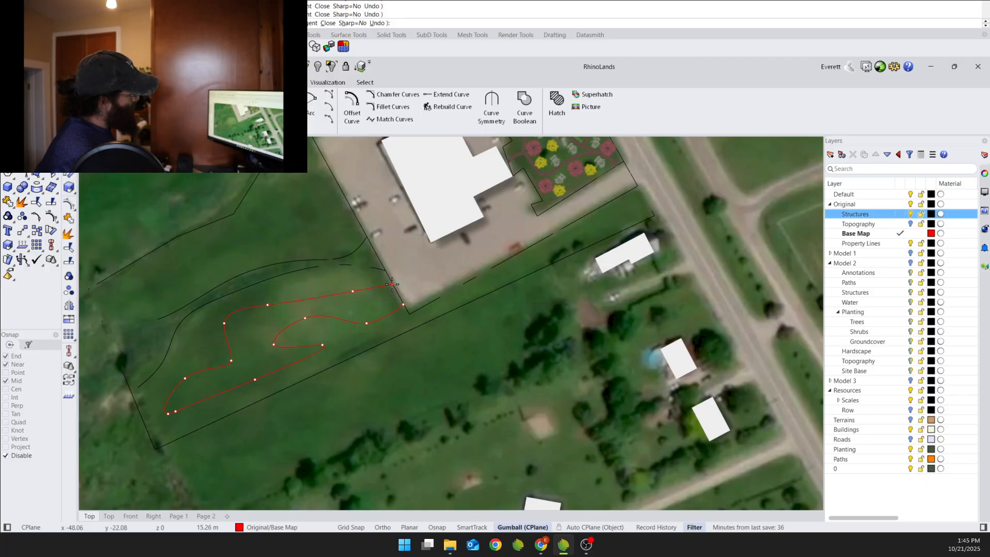
pyautogui.click(392, 284)
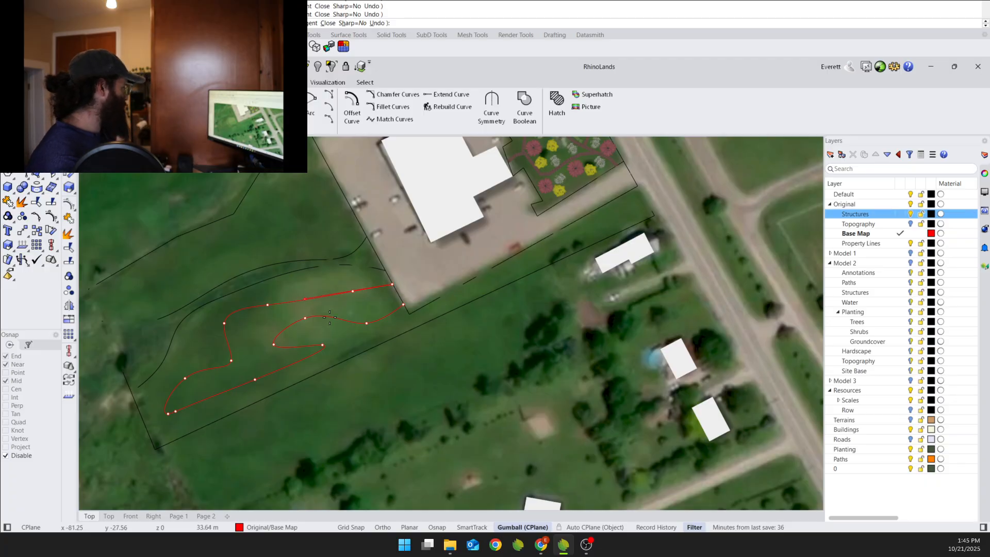
pyautogui.press('Return')
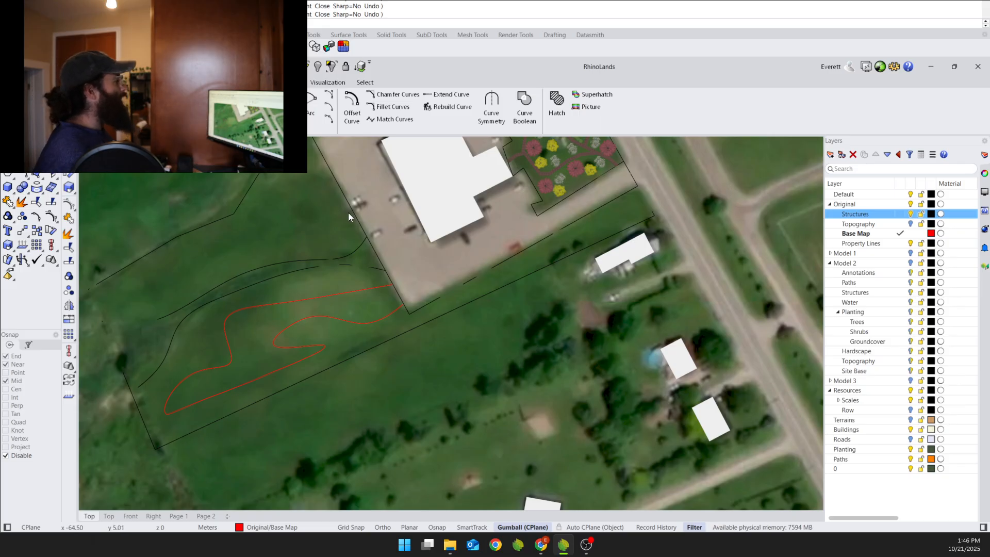
# Draw a second long looping curve through the northern rear field, from the parking lot's western edge west and back to the lot's northwest corner.
pyautogui.moveTo(333, 255); pyautogui.dragTo(351, 282, button='right')
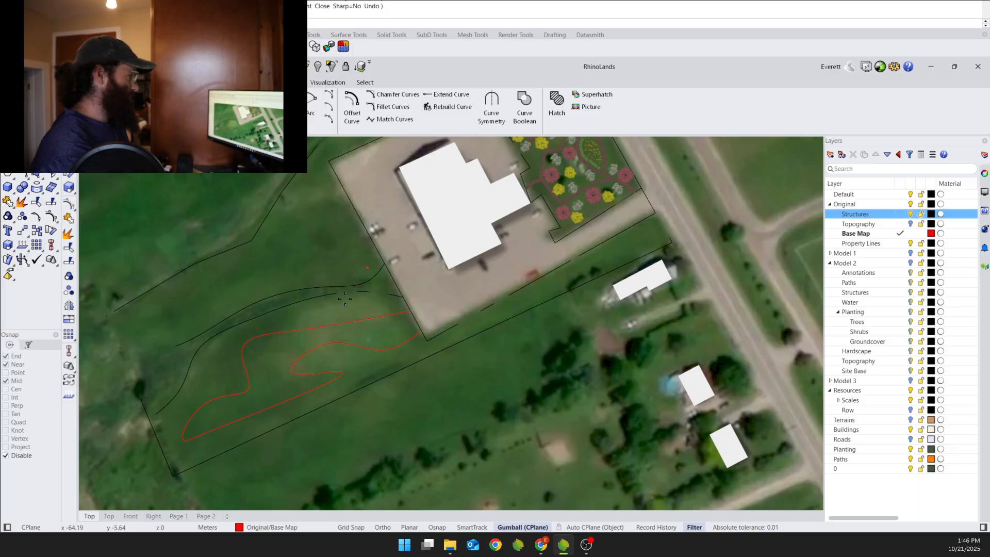
pyautogui.click(362, 246)
pyautogui.click(346, 257)
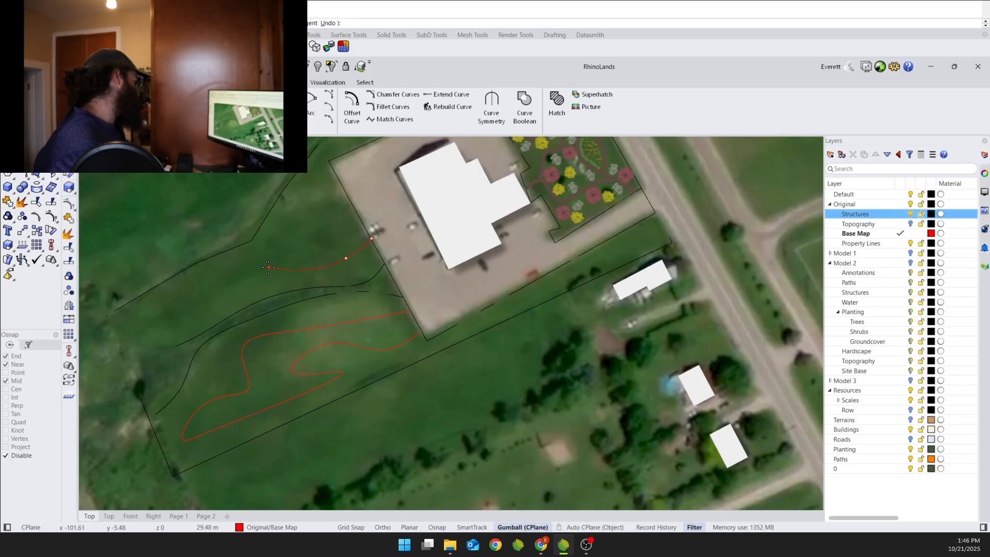
pyautogui.click(268, 267)
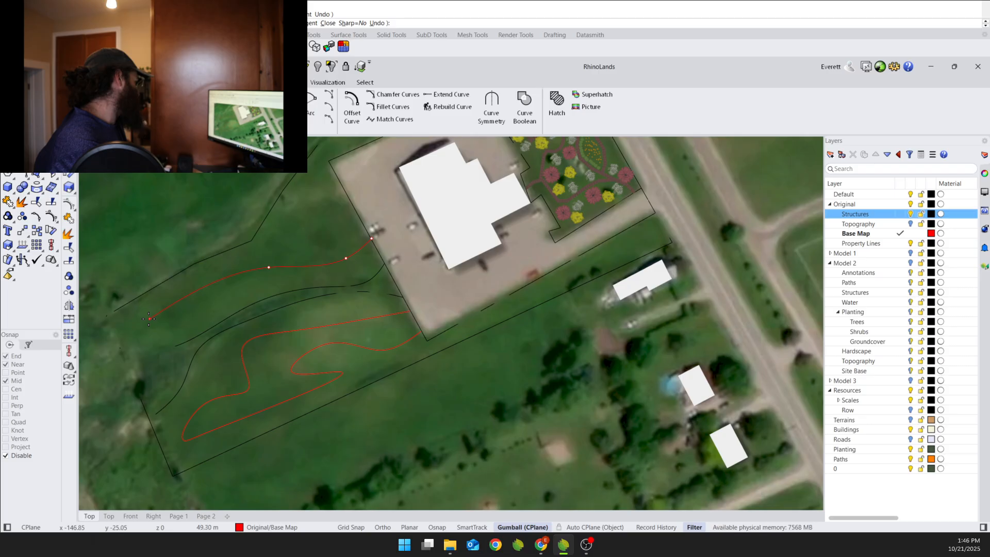
pyautogui.click(182, 309)
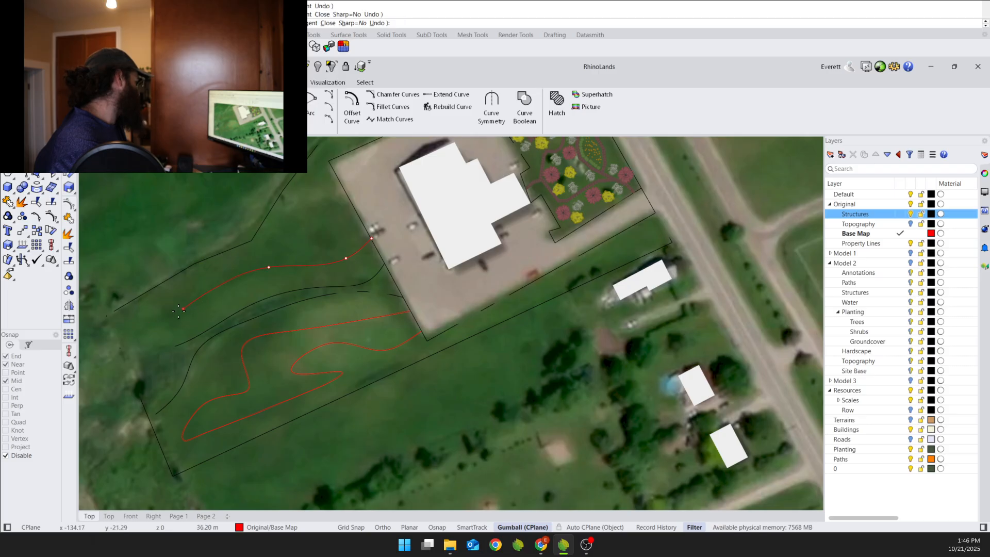
pyautogui.click(128, 334)
pyautogui.click(124, 316)
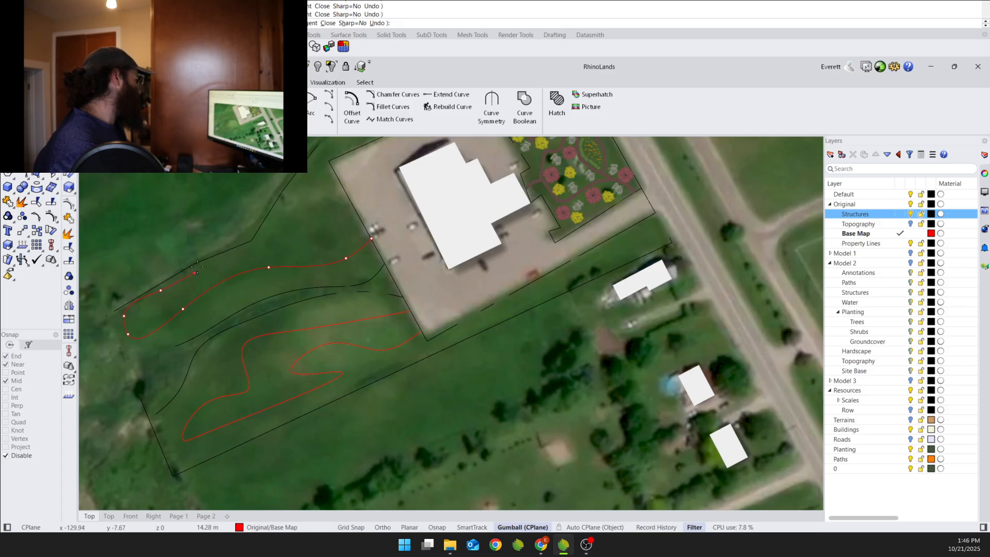
pyautogui.click(254, 244)
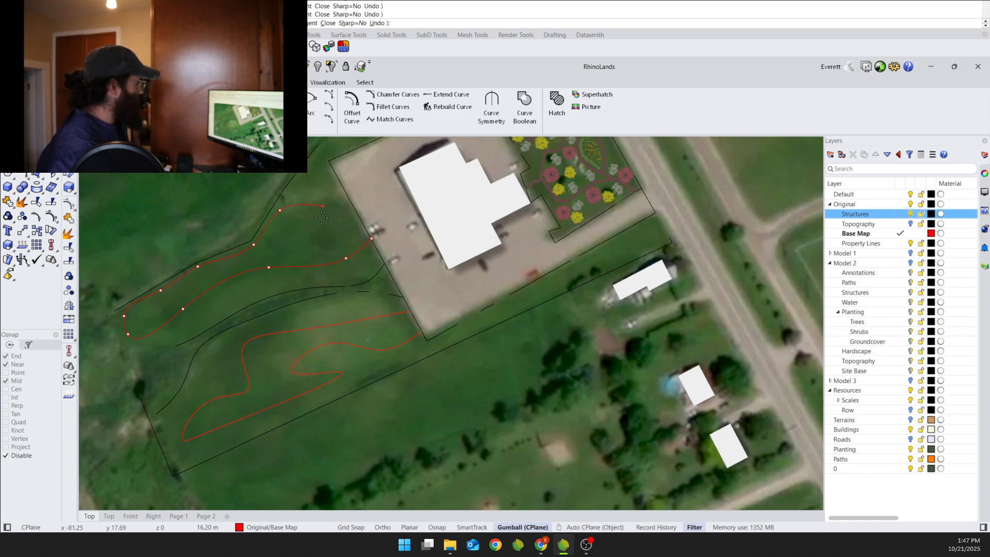
pyautogui.click(324, 213)
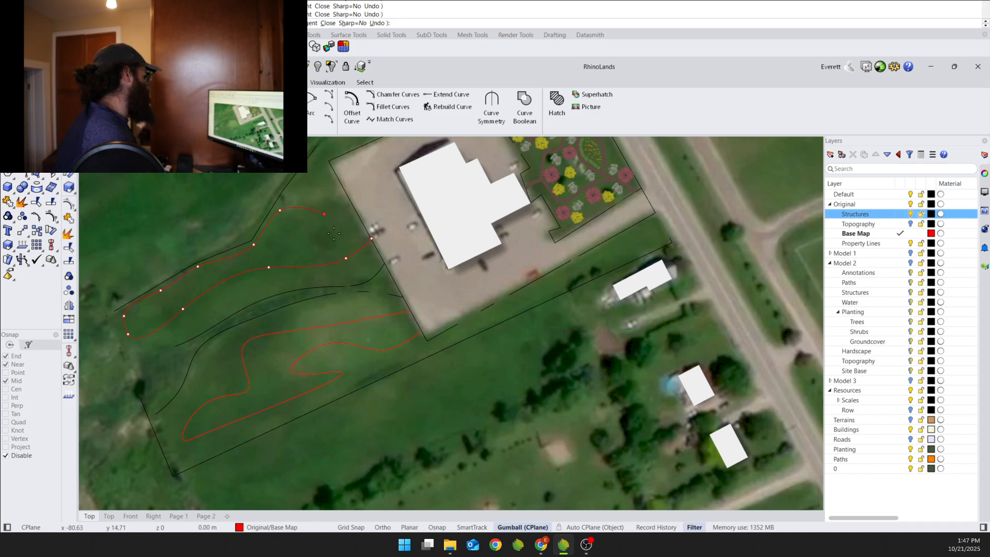
pyautogui.click(346, 258)
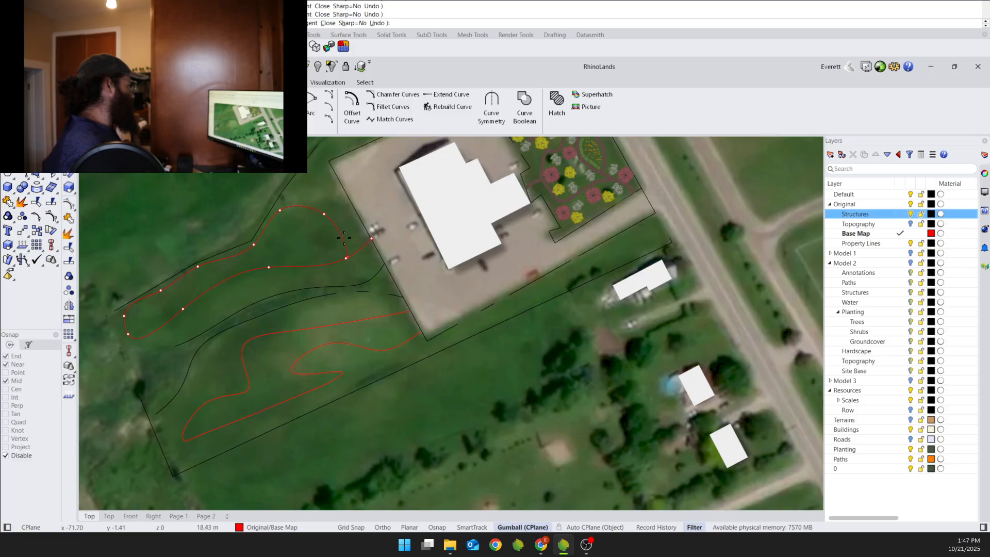
pyautogui.click(333, 169)
pyautogui.rightClick(335, 170)
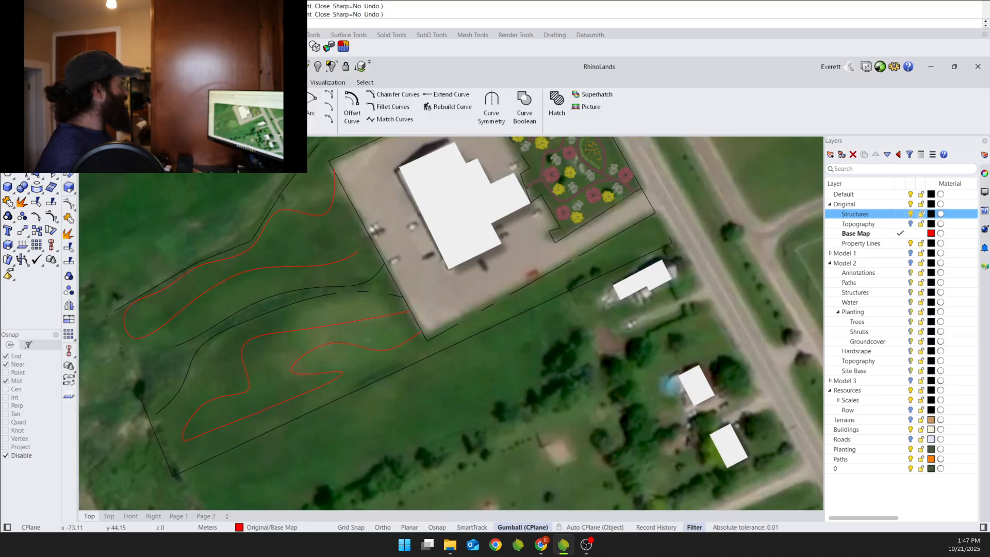
# Create paths along both looping curves in the rear field.
pyautogui.click(175, 82)
pyautogui.click(385, 105)
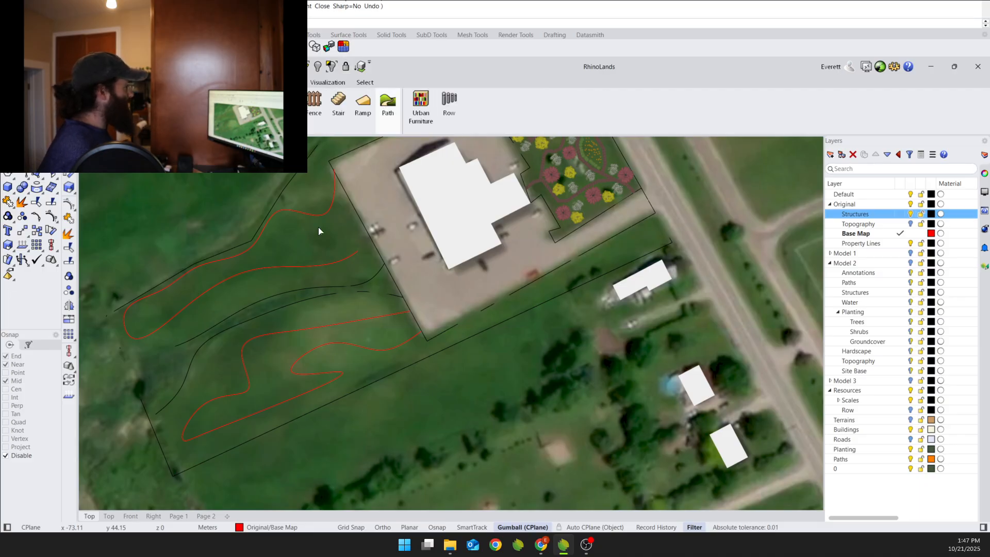
pyautogui.click(415, 391)
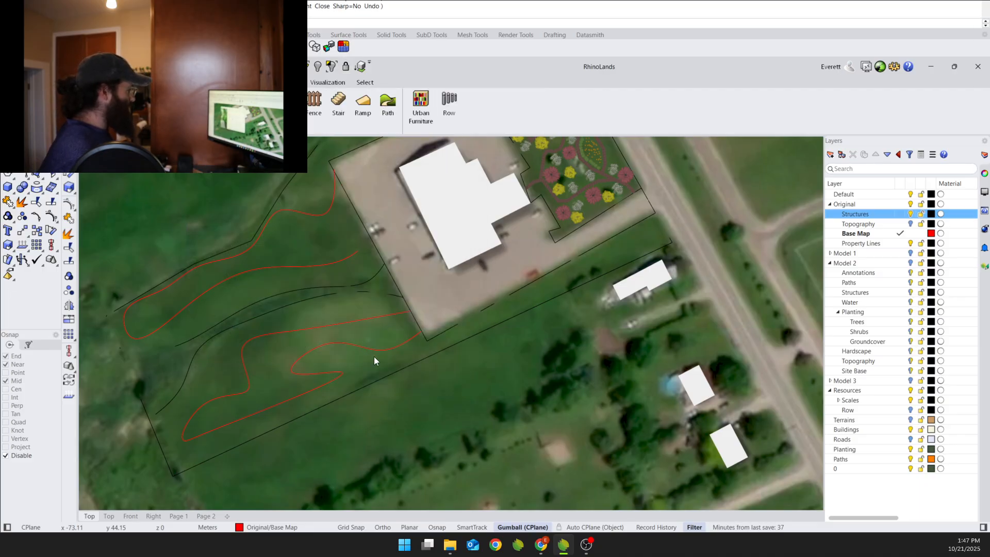
pyautogui.click(315, 266)
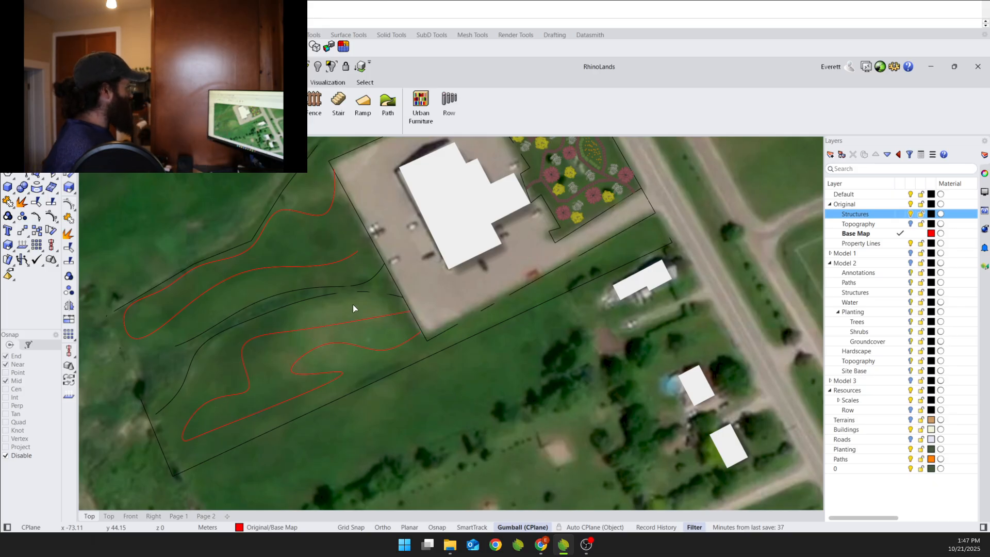
pyautogui.click(283, 268)
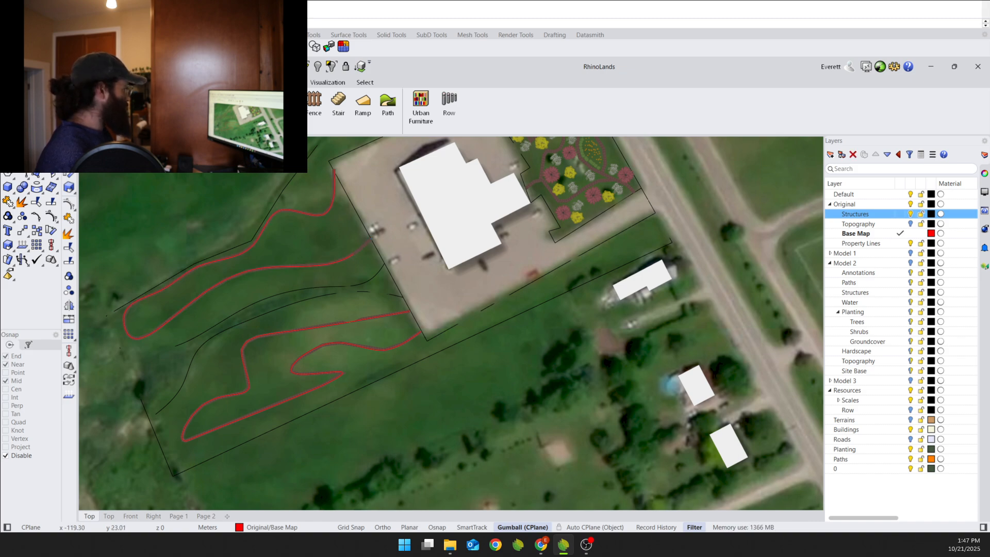
# Choose the Horse Chestnut (Aesculus hippocastanum) as the plant to insert and set its age to the maximum.
pyautogui.click(103, 103)
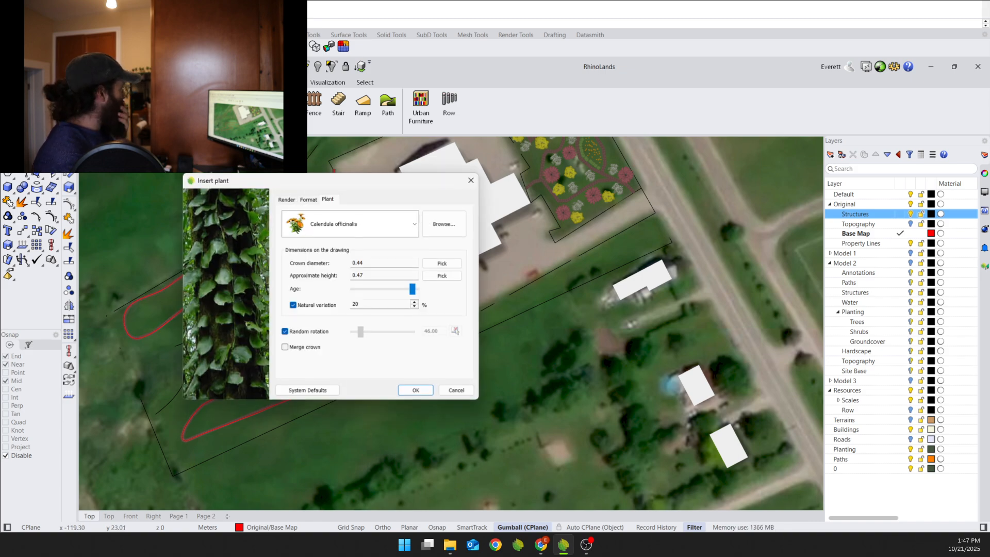
pyautogui.click(459, 227)
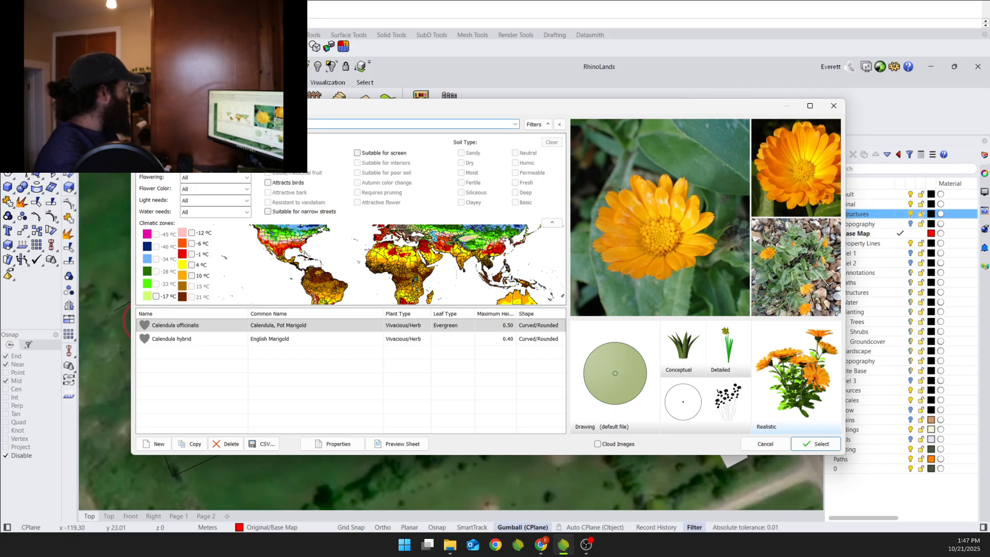
pyautogui.click(176, 124)
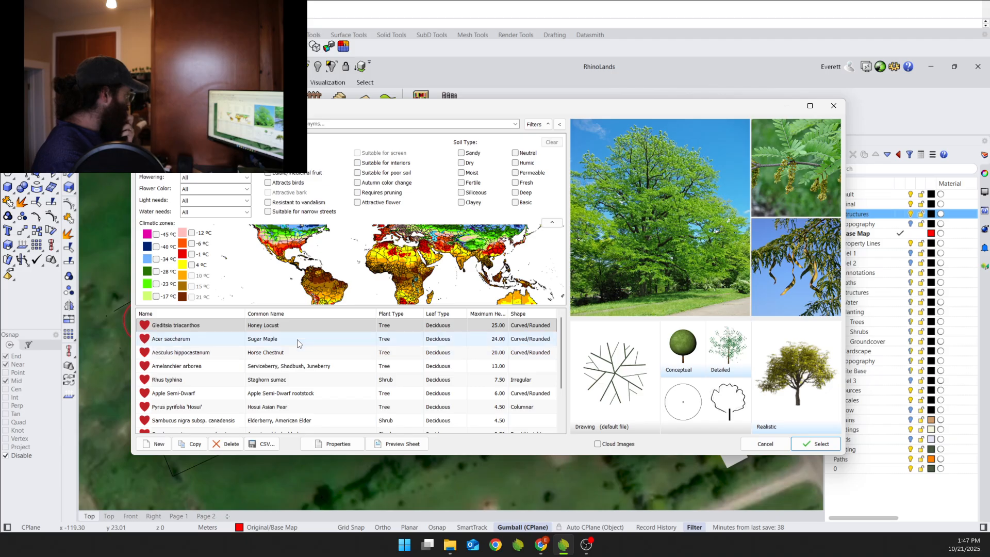
pyautogui.scroll(-2, 299, 356)
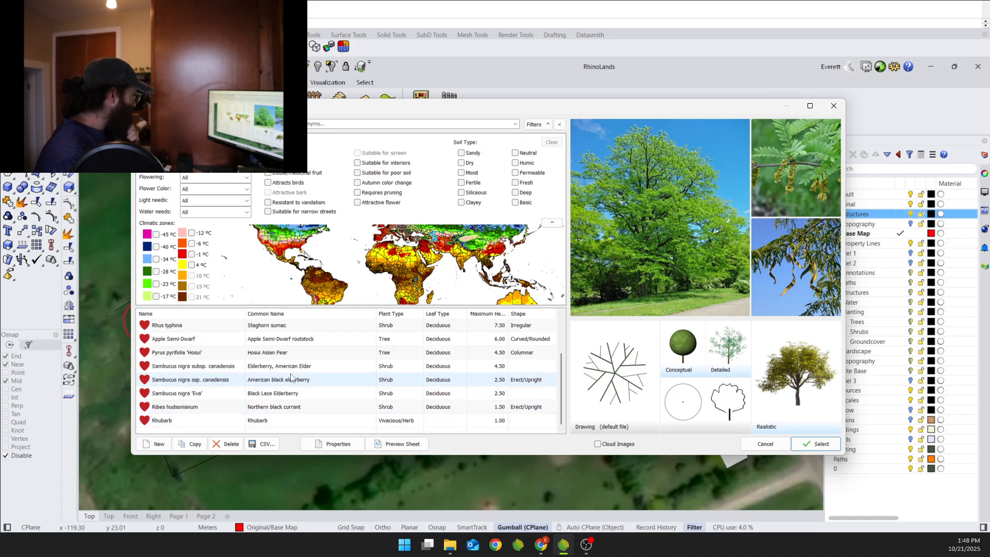
pyautogui.scroll(2, 309, 374)
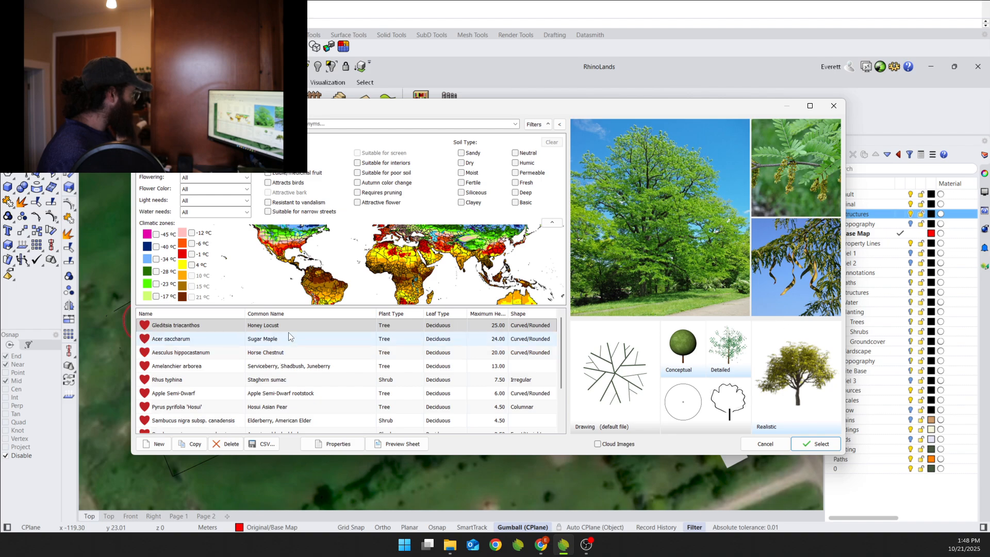
pyautogui.click(283, 353)
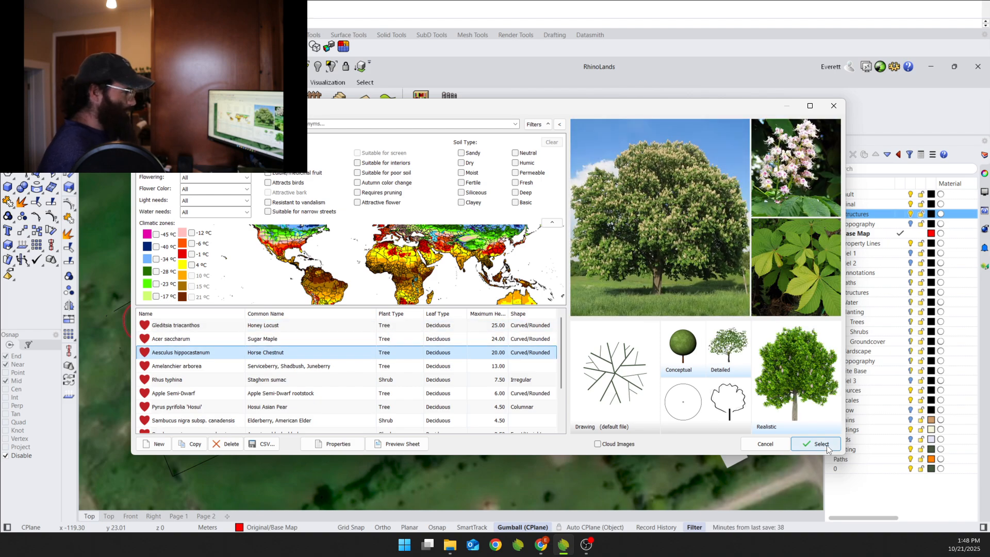
pyautogui.click(819, 444)
pyautogui.moveTo(353, 289); pyautogui.dragTo(417, 290)
pyautogui.click(414, 391)
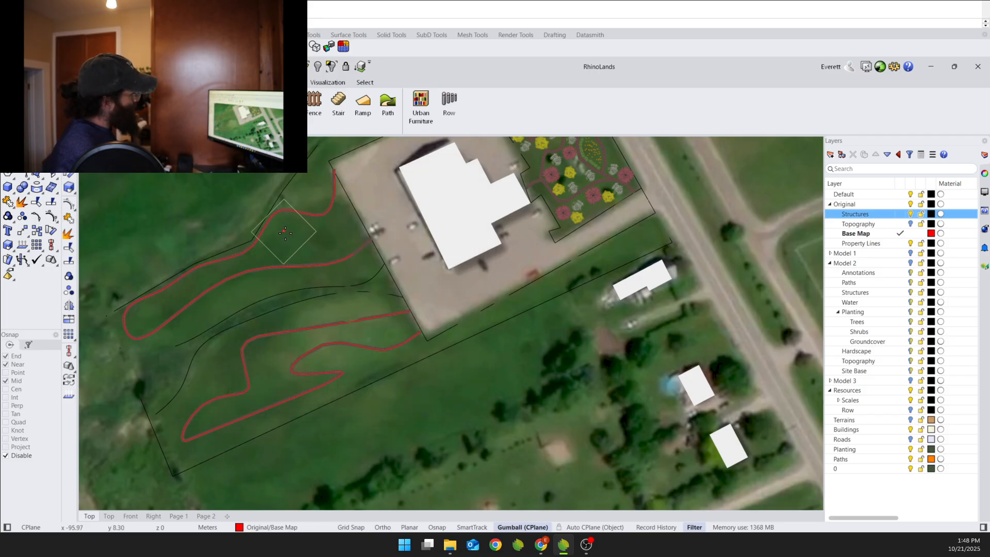
# Place four horse chestnuts: two beside the northern path's bend near the parking lot and one at the far western end of each path.
pyautogui.click(289, 239)
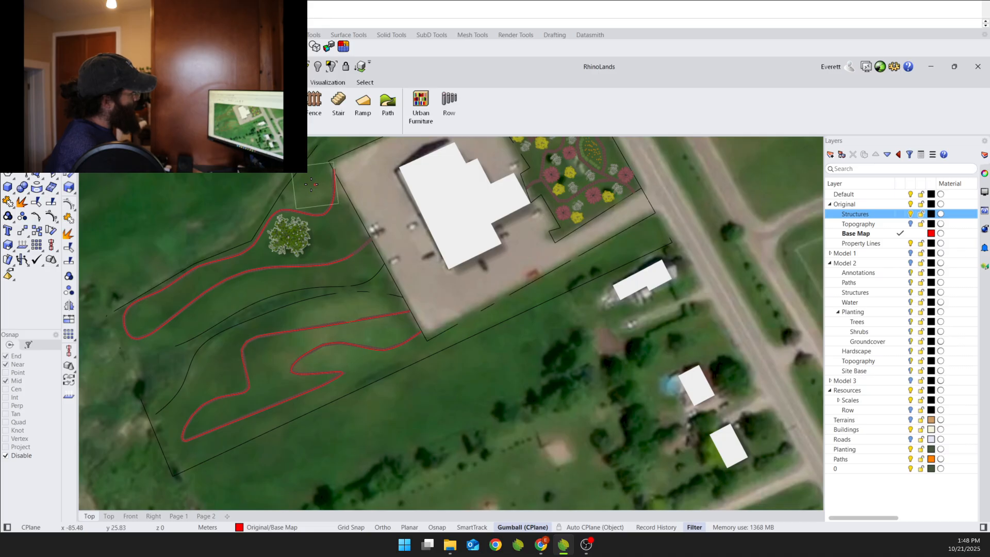
pyautogui.click(305, 191)
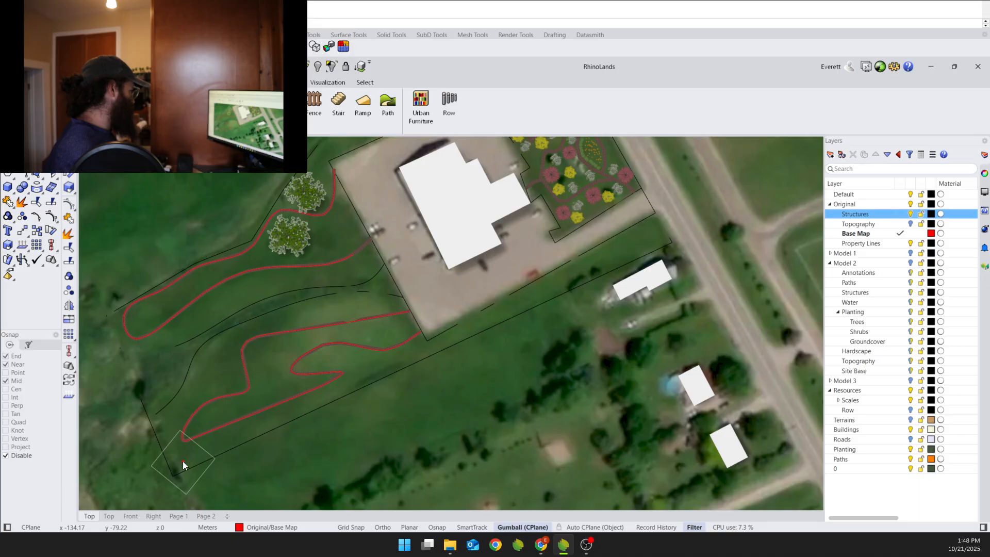
pyautogui.click(183, 460)
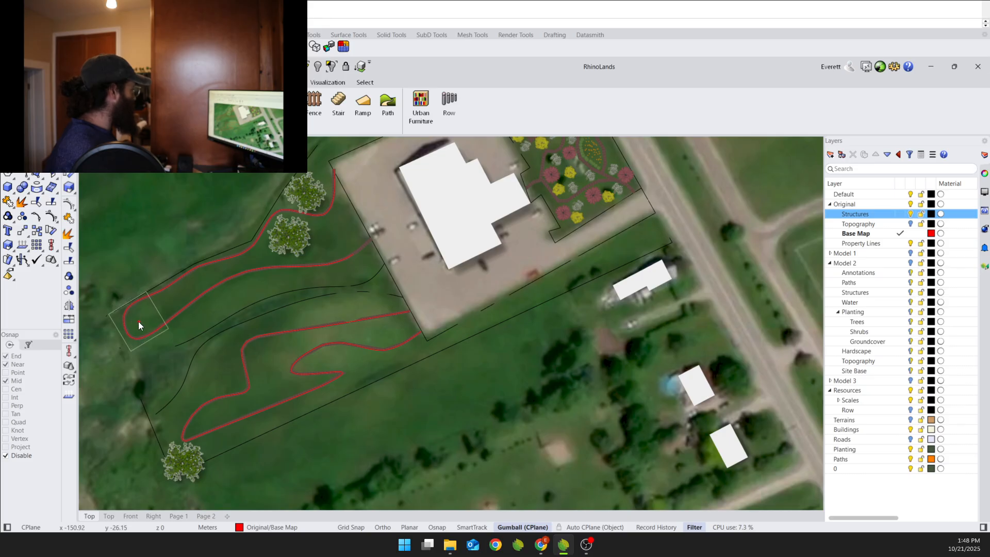
pyautogui.click(138, 322)
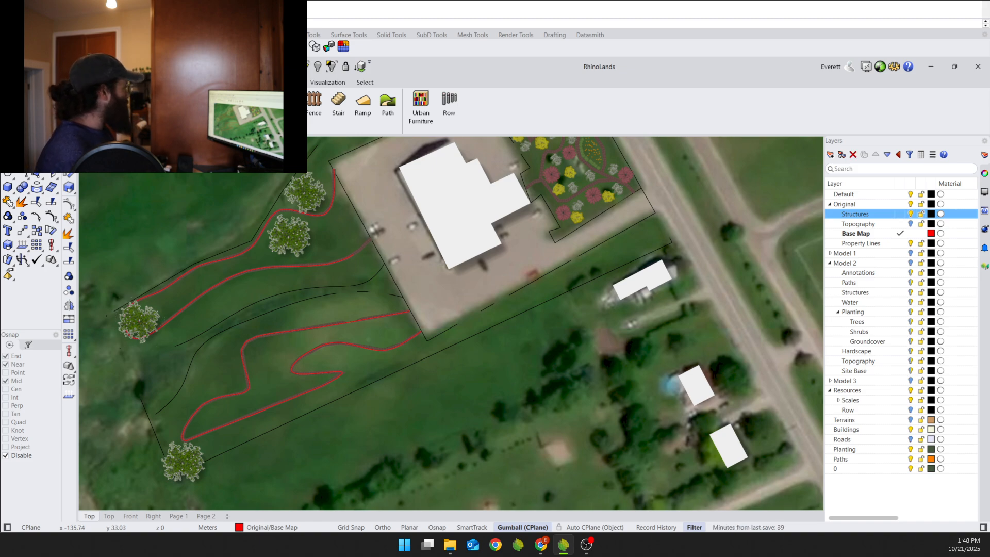
# Choose the Apple Semi-Dwarf rootstock tree from the plant database as the plant to insert, keeping the remaining plant settings.
pyautogui.click(191, 103)
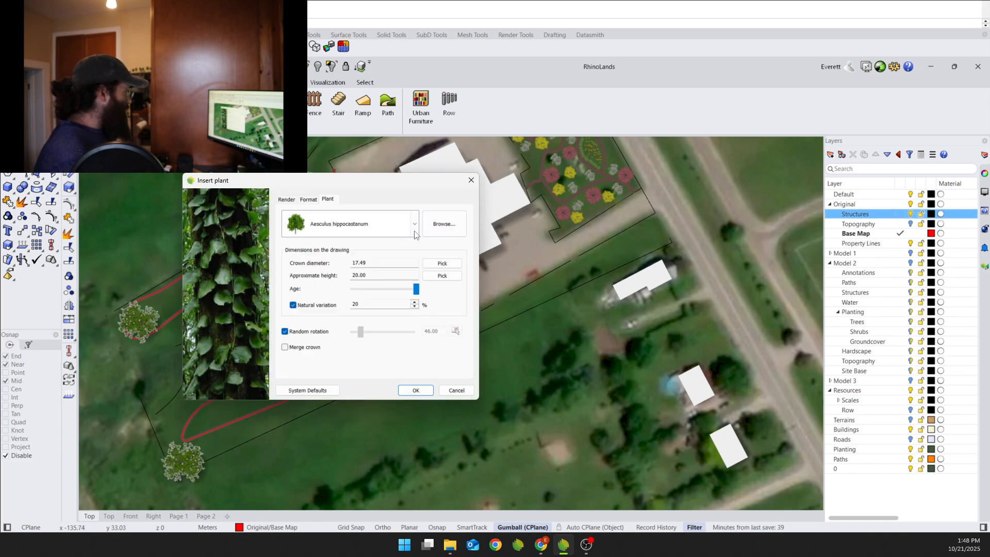
pyautogui.click(435, 227)
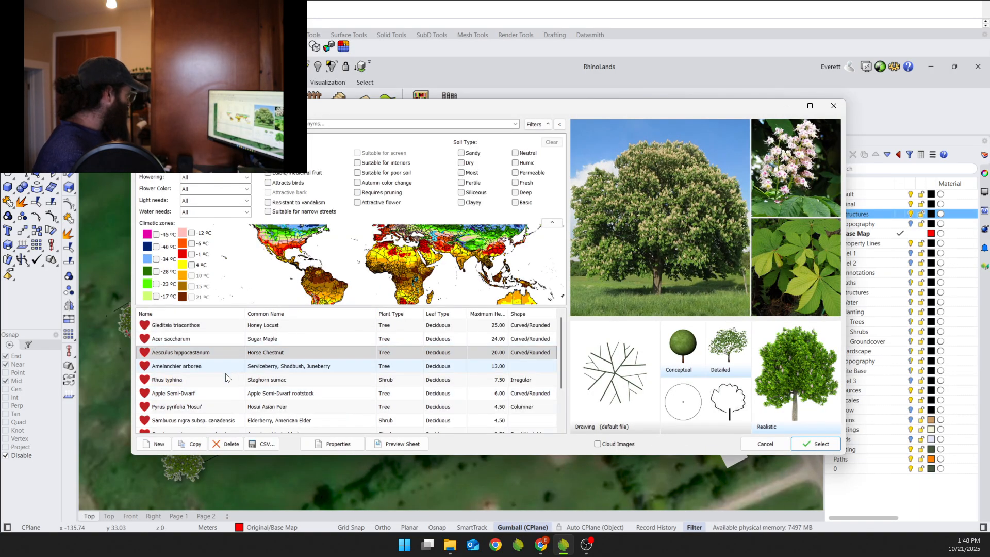
pyautogui.scroll(-1, 230, 379)
pyautogui.scroll(-1, 265, 372)
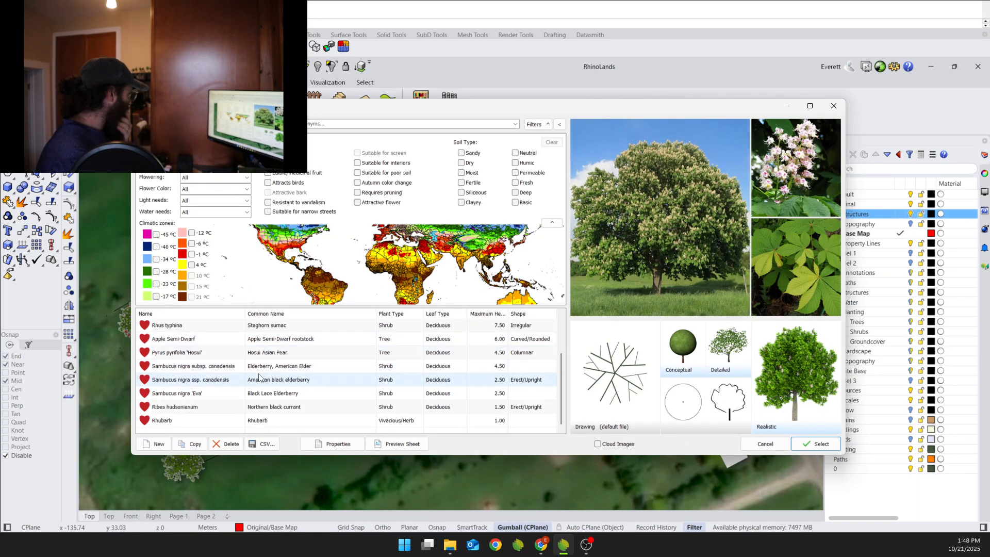
pyautogui.click(292, 342)
pyautogui.click(820, 443)
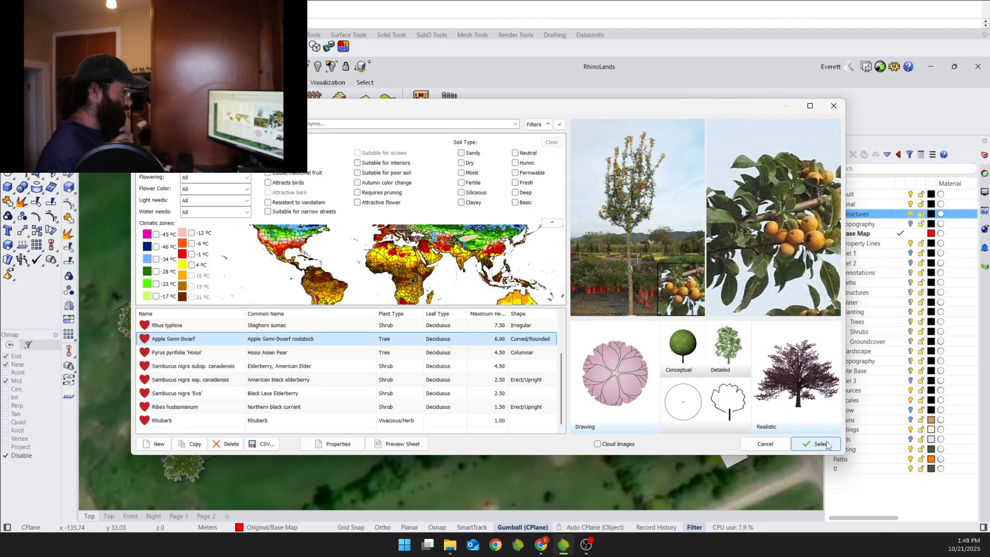
pyautogui.click(550, 310)
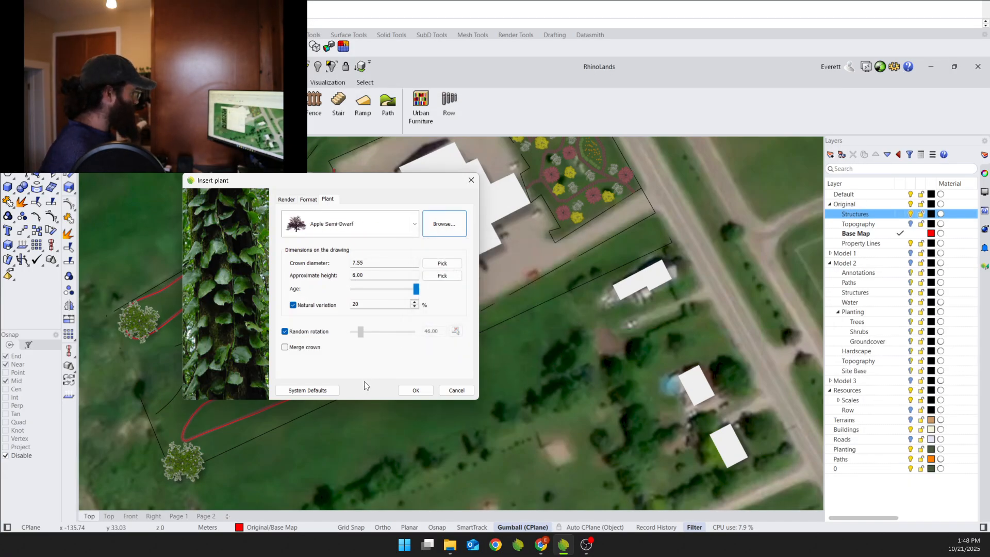
pyautogui.click(413, 391)
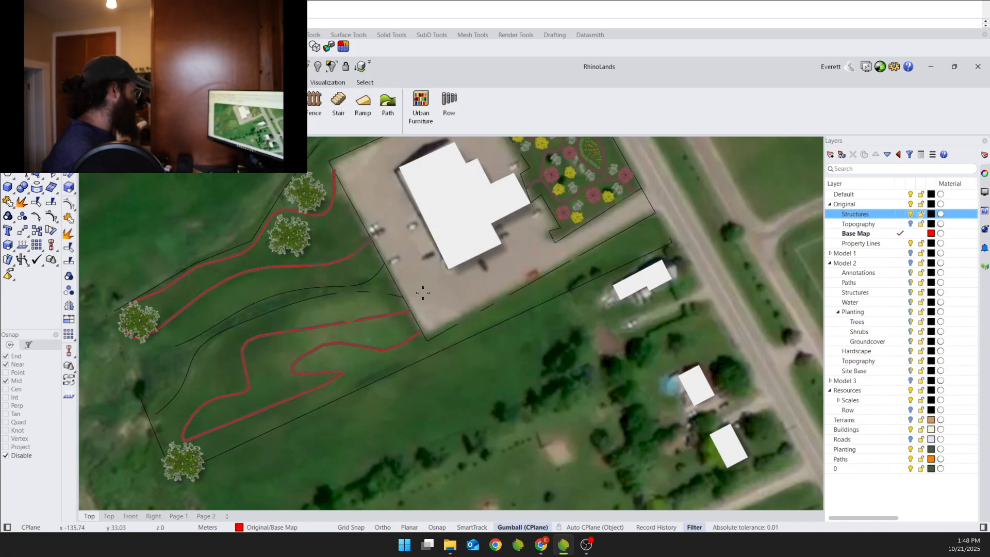
# Place semi-dwarf apple trees at intervals along both sides of the southern and northern looping paths in the rear field.
pyautogui.click(389, 305)
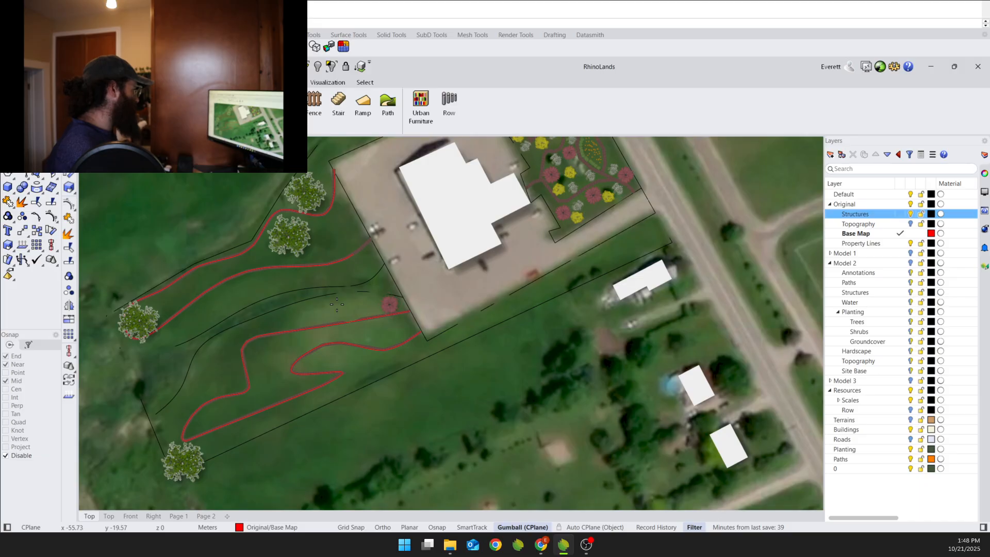
pyautogui.click(297, 323)
pyautogui.click(284, 323)
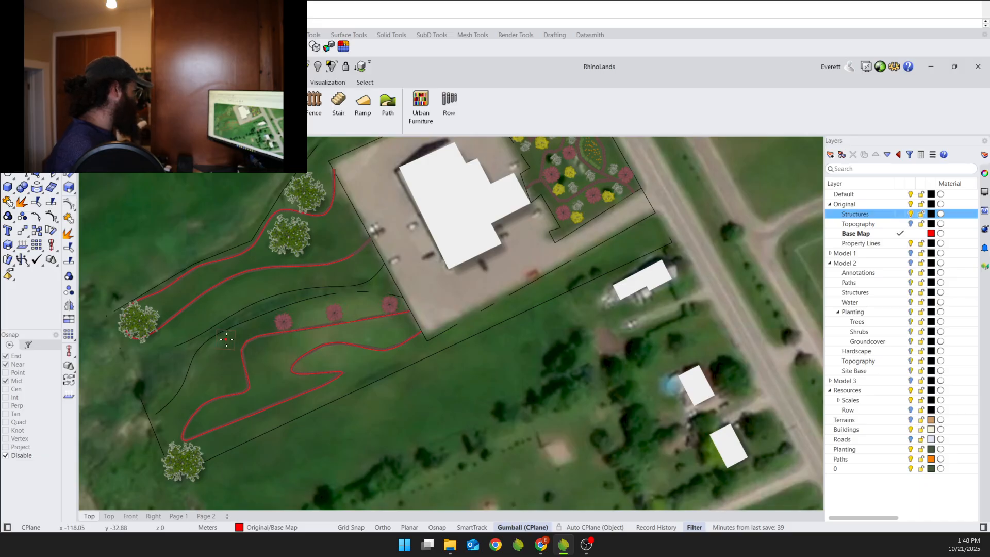
pyautogui.click(227, 339)
pyautogui.click(232, 383)
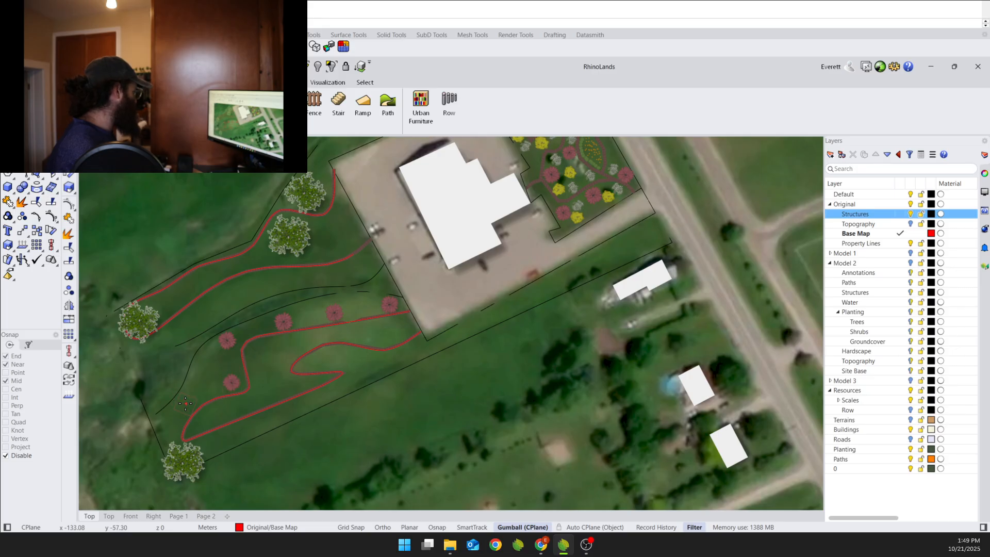
pyautogui.click(185, 403)
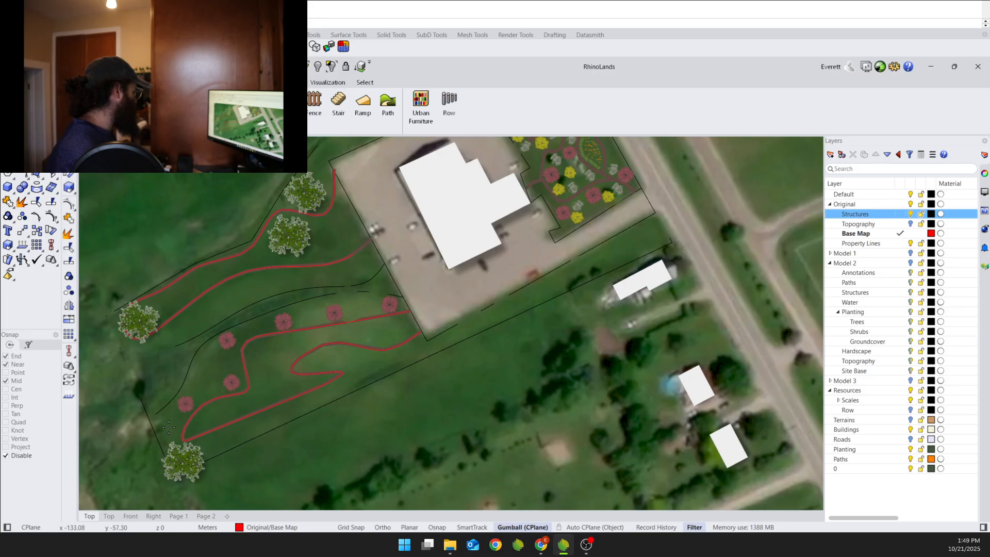
pyautogui.click(209, 444)
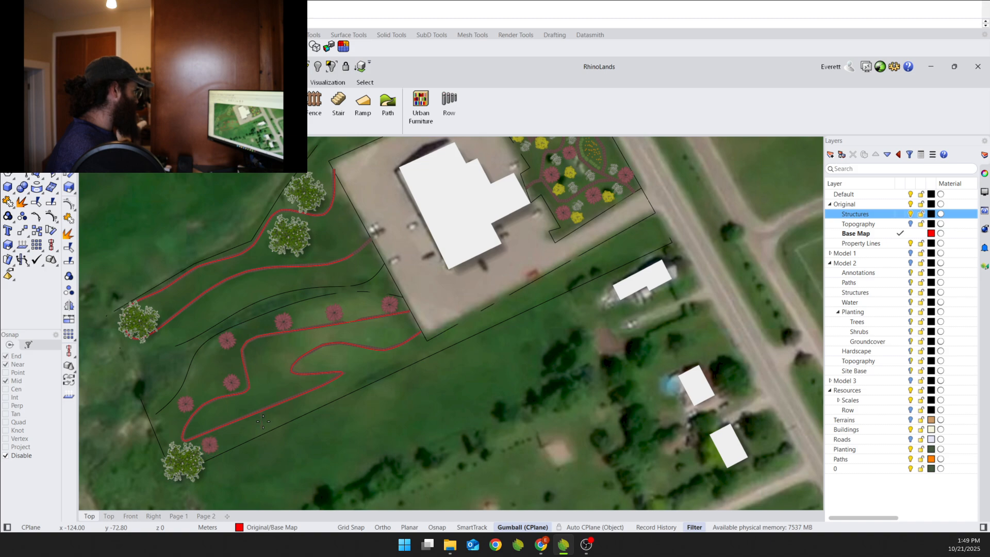
pyautogui.click(316, 399)
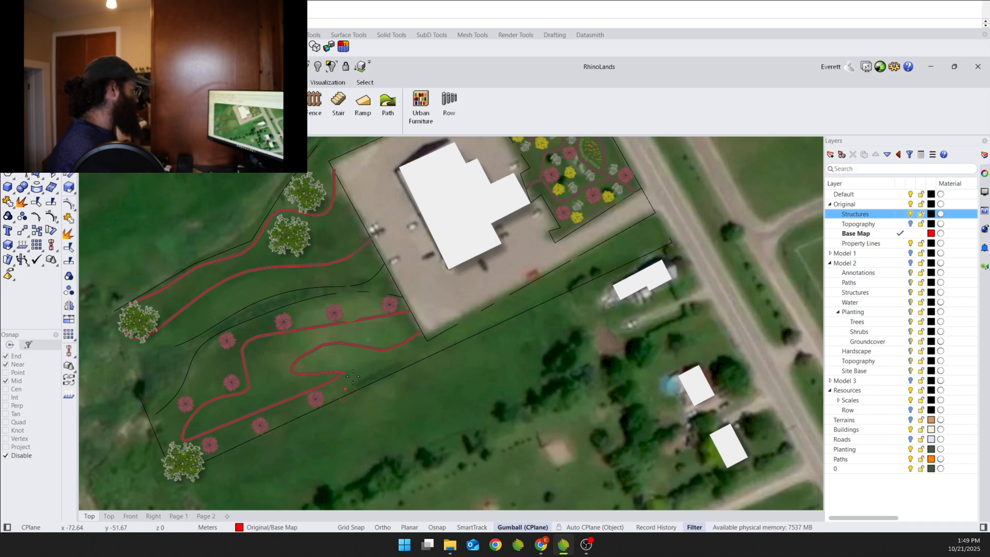
pyautogui.click(320, 360)
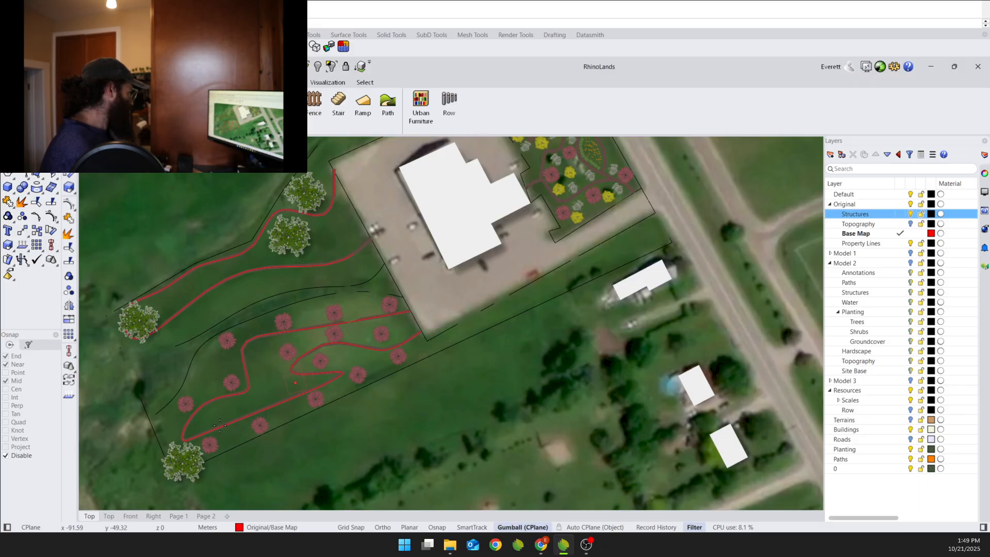
pyautogui.click(213, 415)
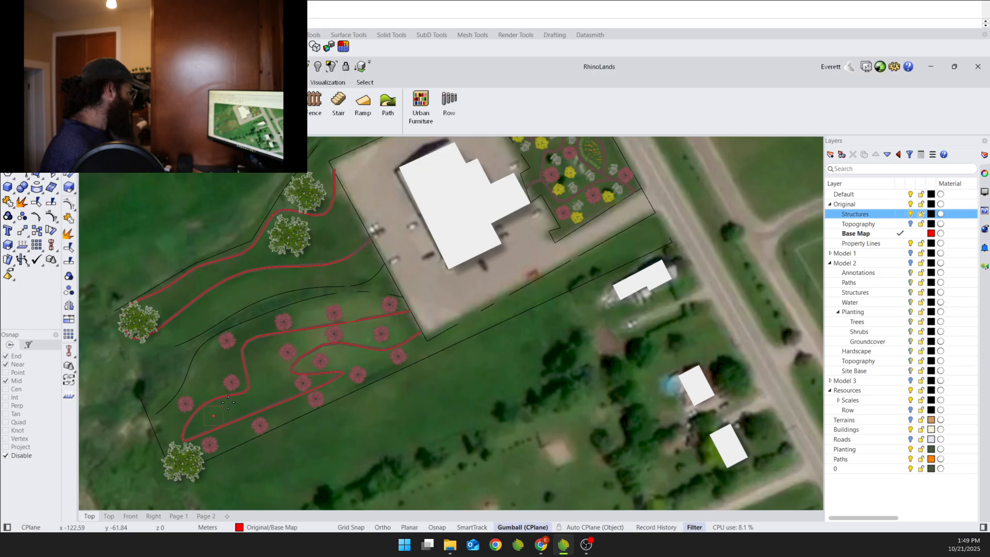
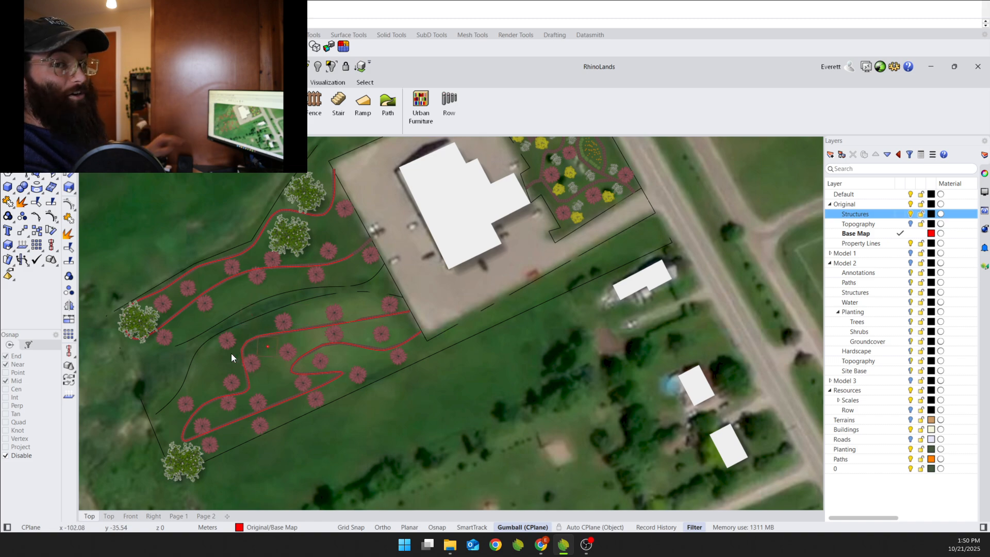
# Examine the front lawn's trees and paths in the 3D perspective view, from overhead down to near eye level.
pyautogui.scroll(-2, 232, 369)
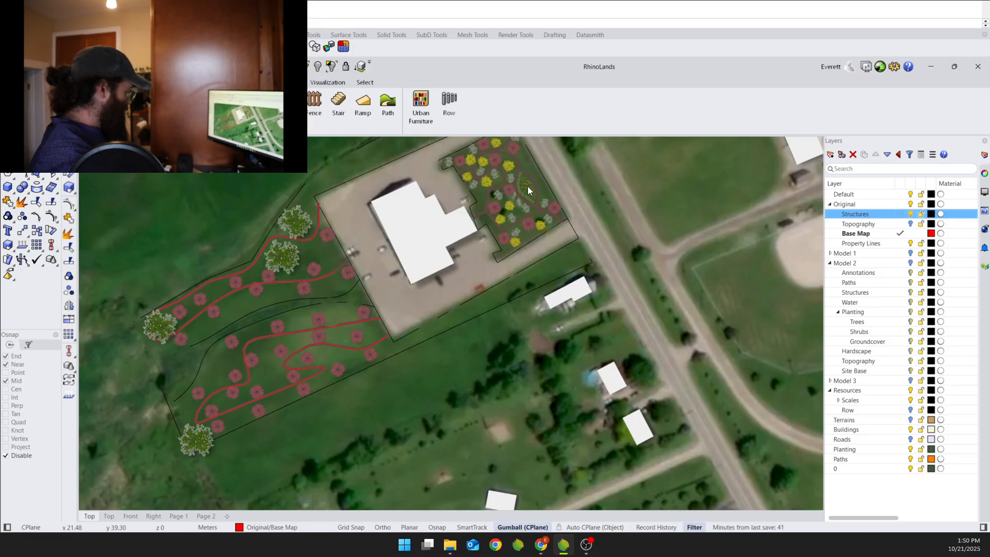
pyautogui.scroll(6, 541, 198)
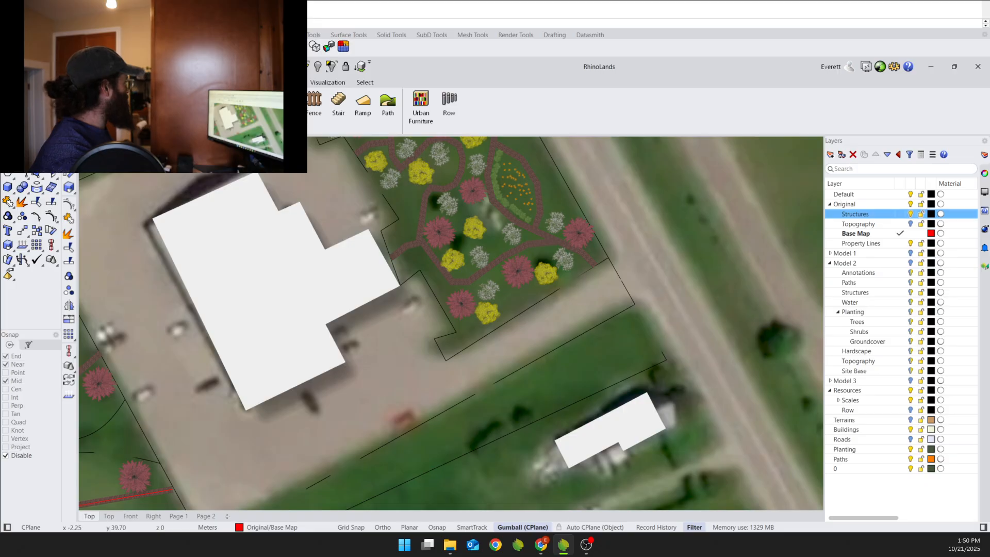
pyautogui.click(327, 83)
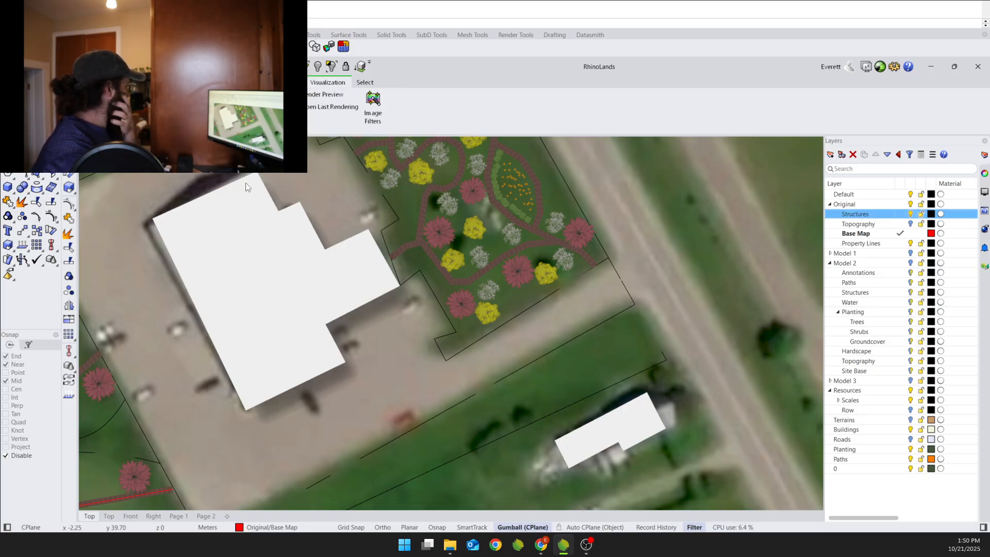
pyautogui.hotkey('ctrl', 'F4')
pyautogui.scroll(6, 529, 200)
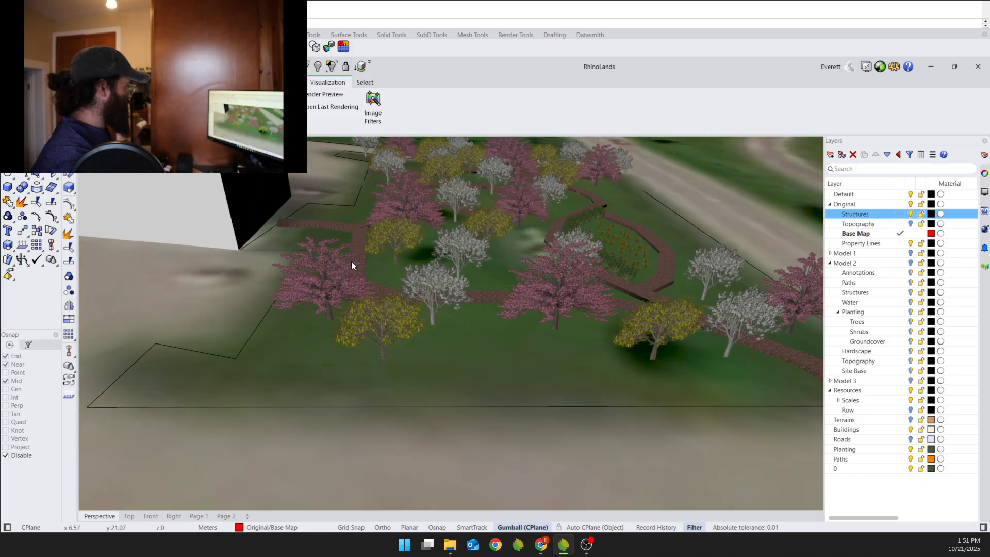
pyautogui.moveTo(401, 259); pyautogui.dragTo(488, 231, button='right')
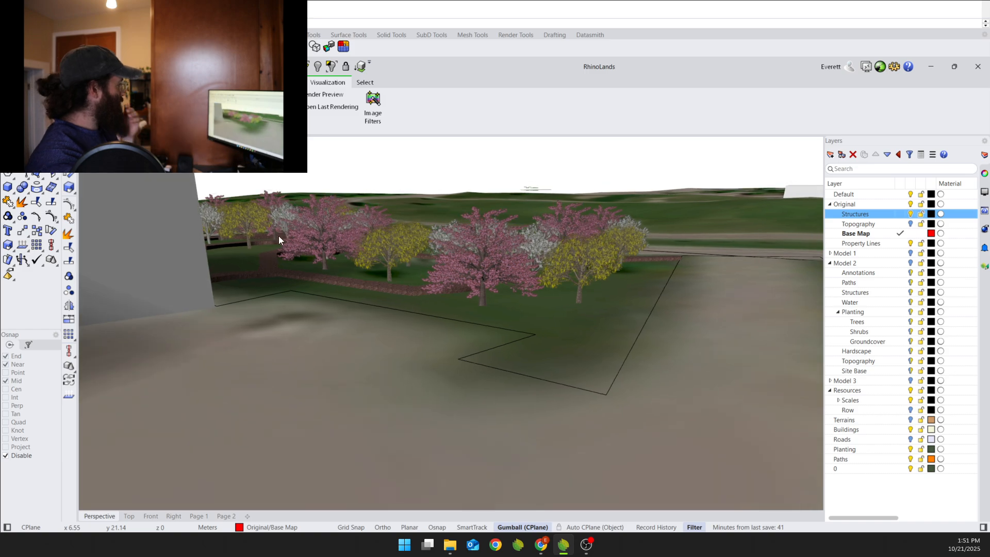
pyautogui.scroll(5, 267, 252)
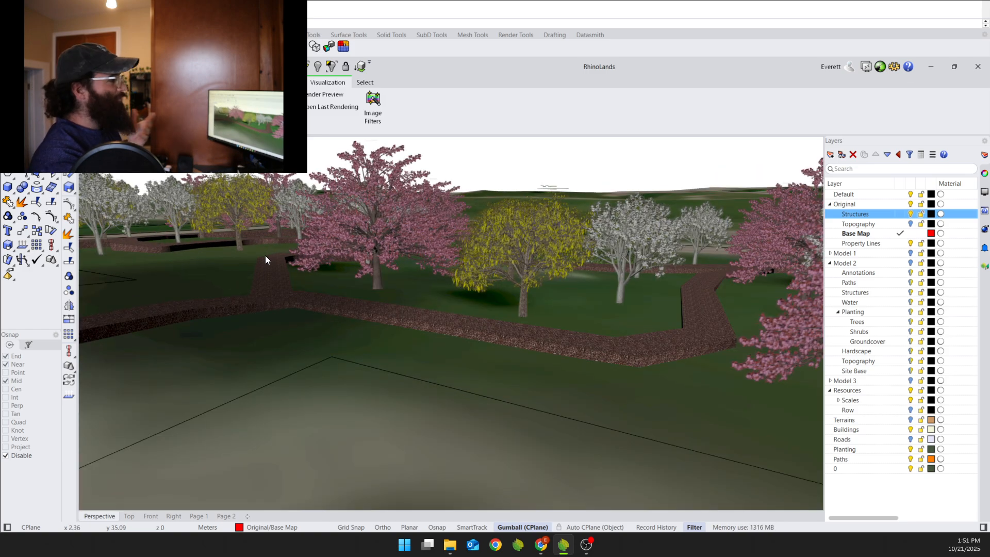
pyautogui.scroll(2, 285, 258)
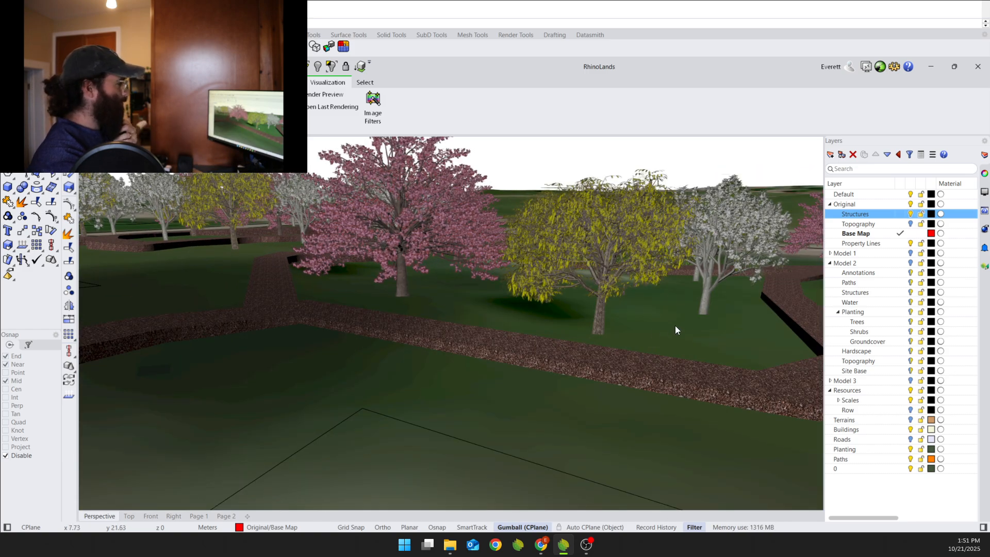
pyautogui.moveTo(676, 326); pyautogui.dragTo(694, 317, button='right')
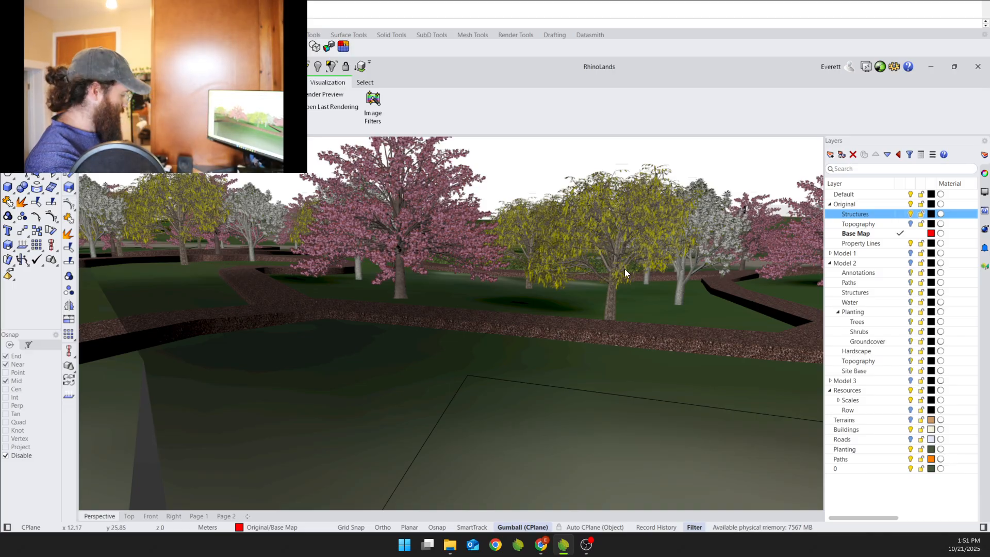
pyautogui.scroll(-3, 621, 282)
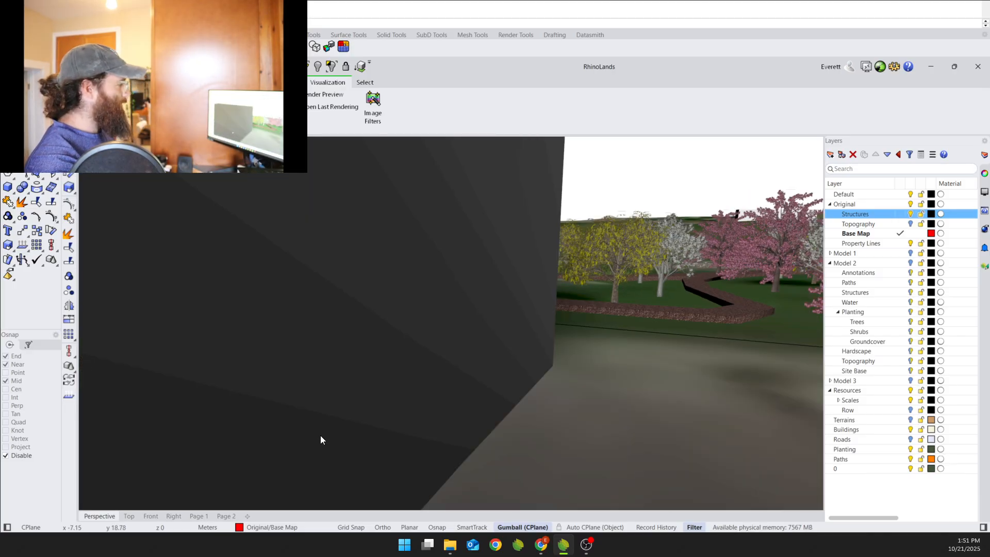
pyautogui.scroll(-5, 320, 436)
# Return to a maximized Top plan view showing the whole property and clear the selection.
pyautogui.doubleClick(99, 142)
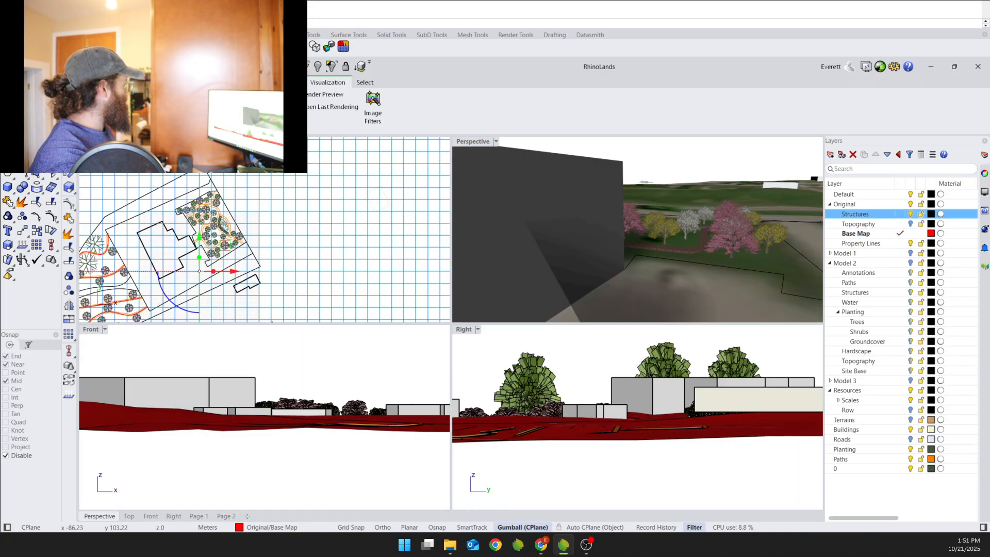
pyautogui.doubleClick(88, 141)
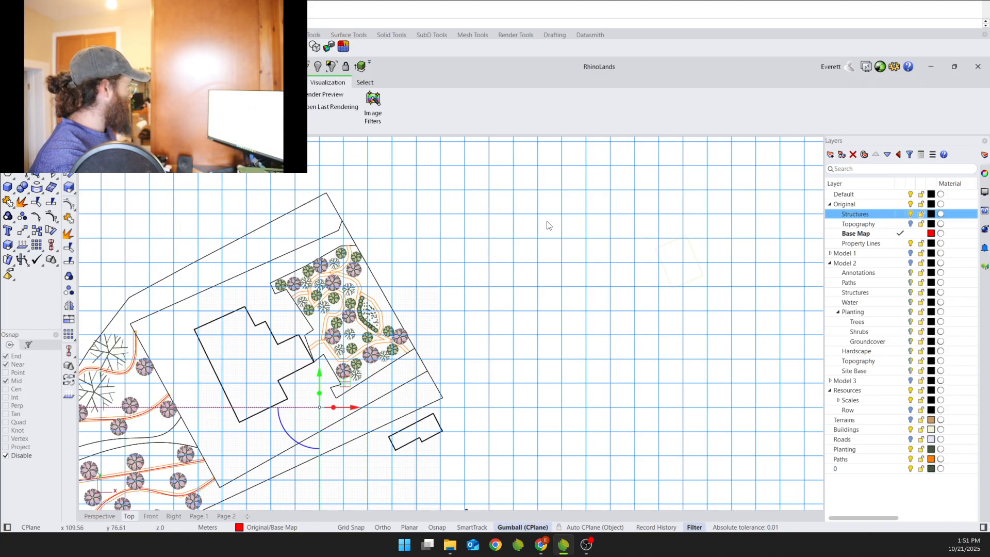
pyautogui.scroll(-3, 503, 207)
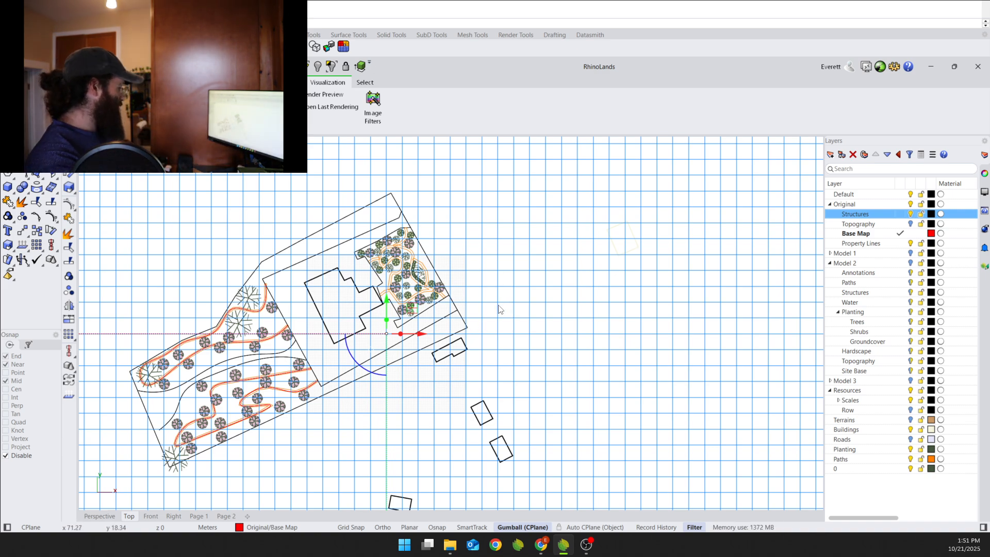
pyautogui.press('Escape')
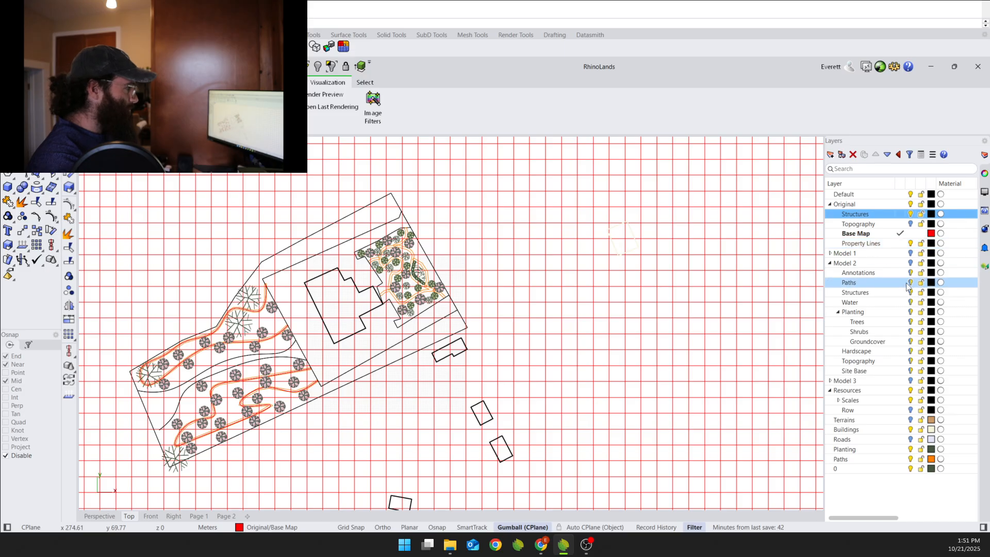
# Move all objects on the standalone Planting layer to the Planting sublayer of Model 2.
pyautogui.click(896, 452)
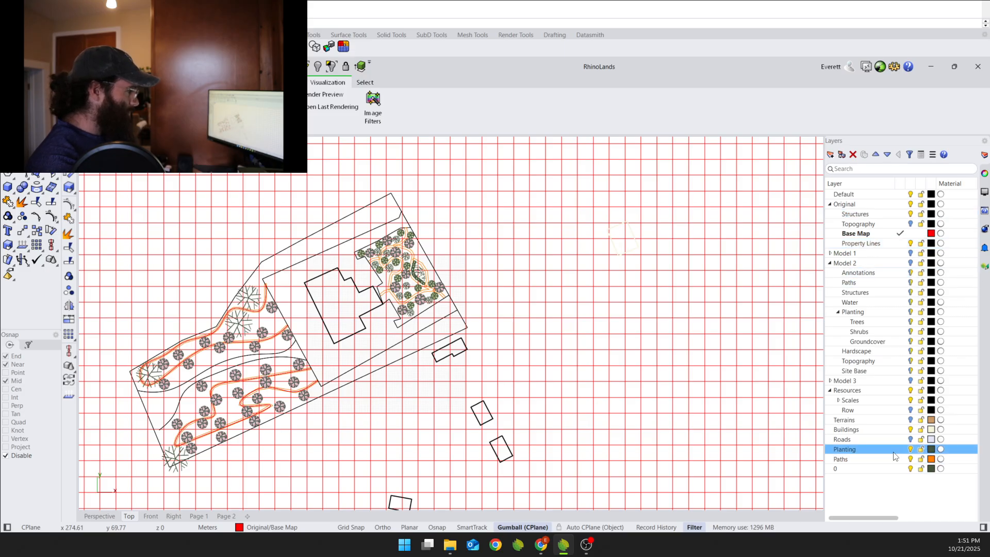
pyautogui.rightClick(844, 452)
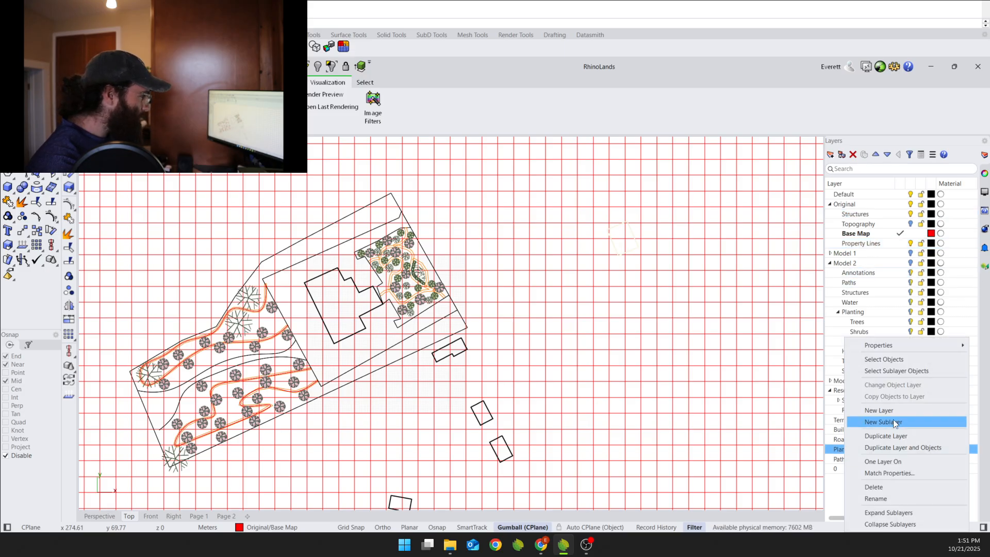
pyautogui.click(883, 359)
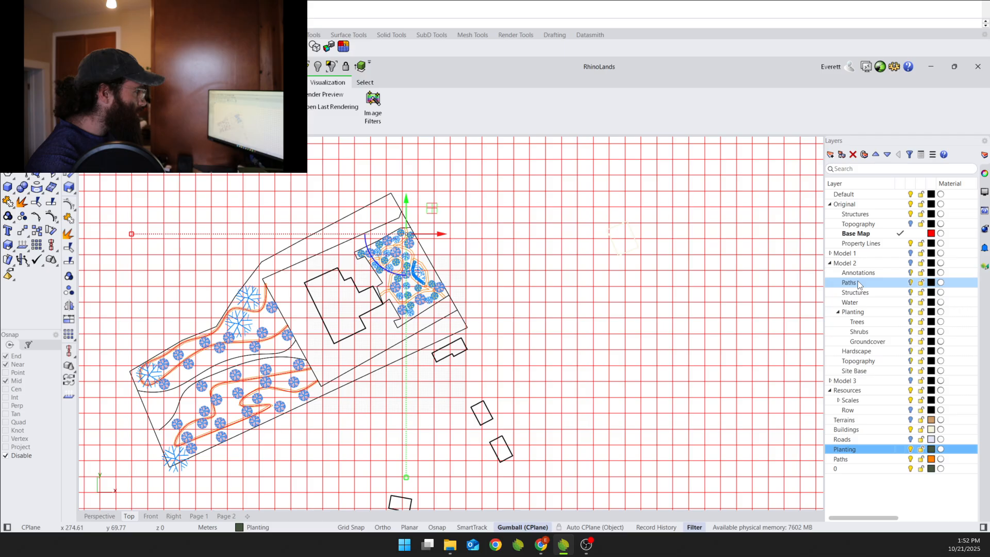
pyautogui.rightClick(863, 317)
pyautogui.click(861, 311)
pyautogui.rightClick(862, 311)
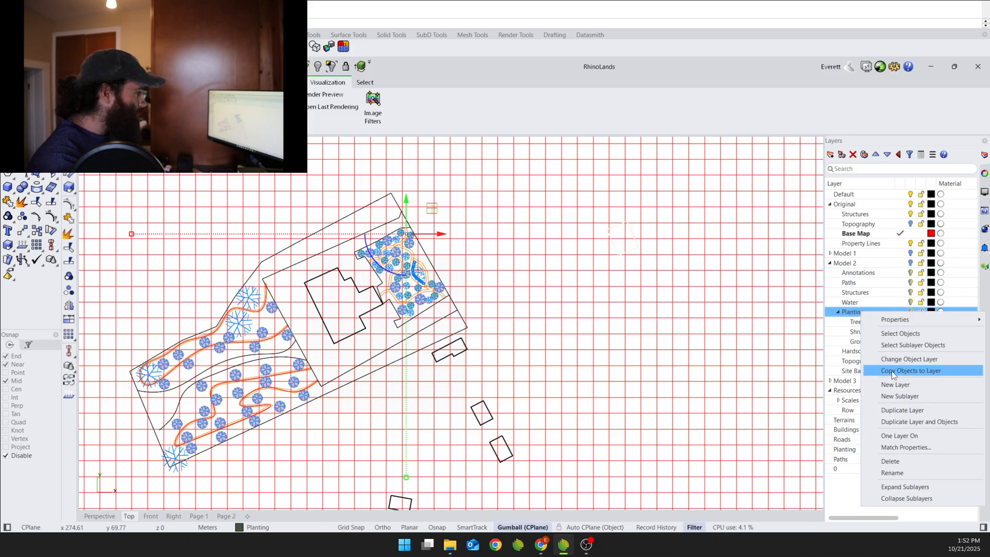
pyautogui.click(902, 359)
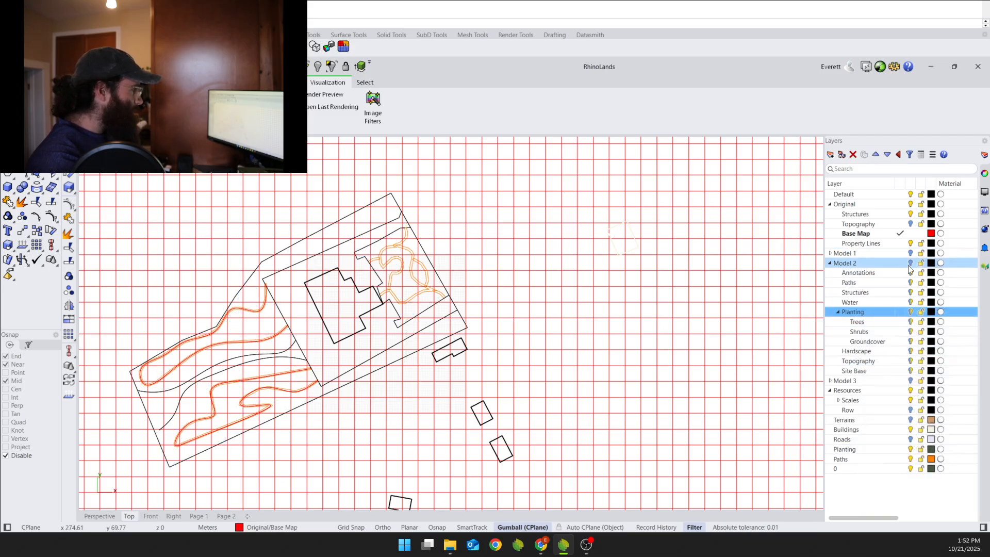
# Compare the Model 1 and Model 2 planting designs by switching their layer visibility, leaving Model 2 on and Model 1 off.
pyautogui.click(910, 263)
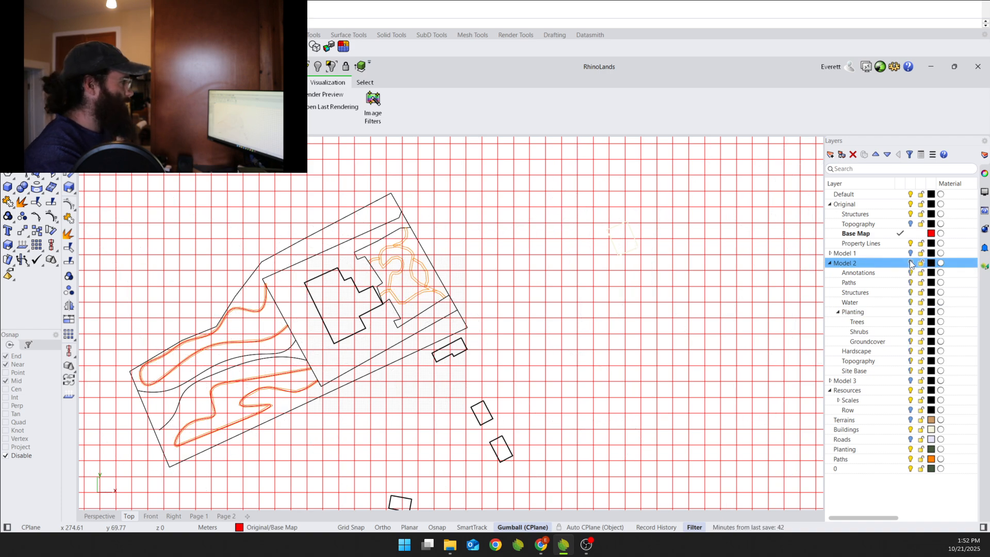
pyautogui.click(910, 264)
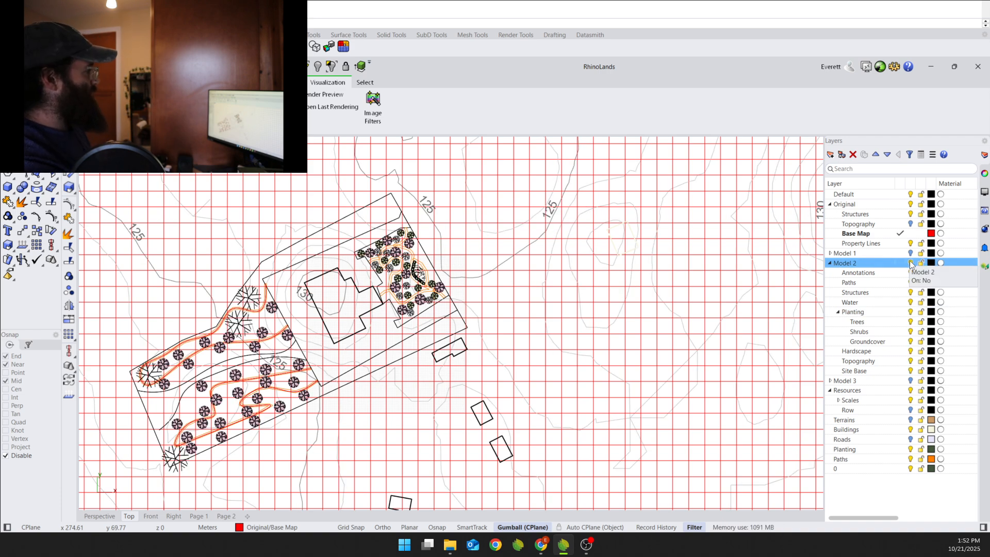
pyautogui.click(911, 253)
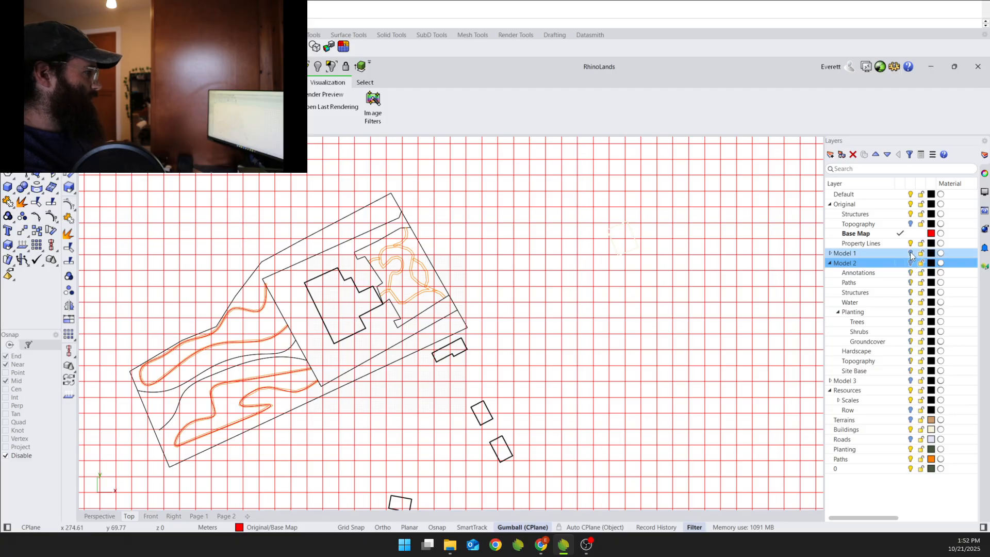
pyautogui.click(911, 254)
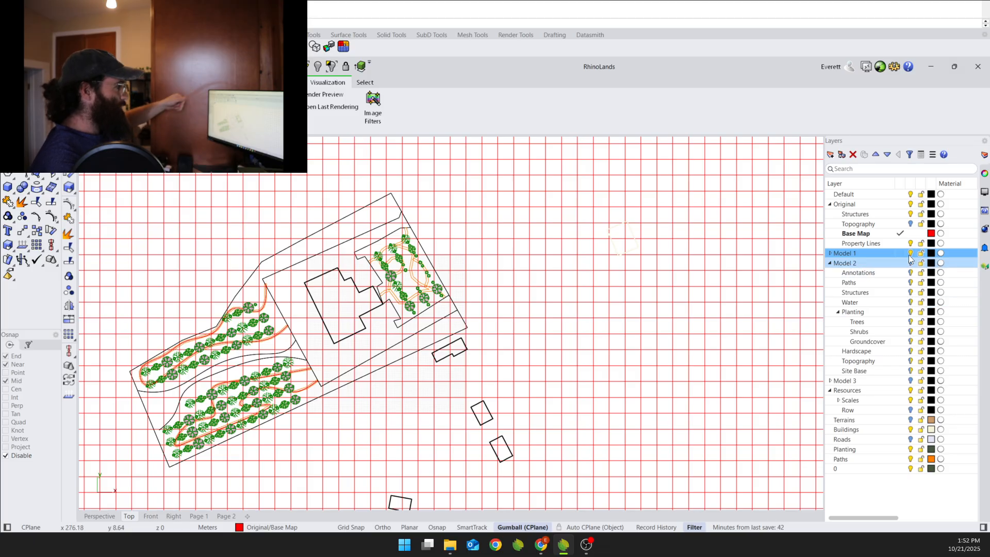
pyautogui.click(910, 254)
pyautogui.click(910, 263)
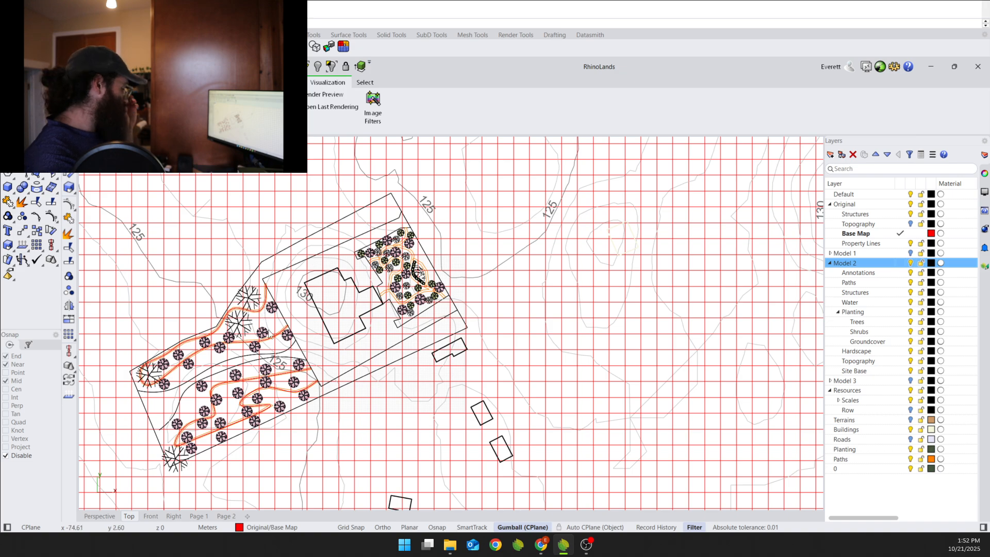
# Switch to Google Maps in the browser and view the church entrance and front lawn in Street View from farther out.
pyautogui.hotkey('alt', 'Tab')
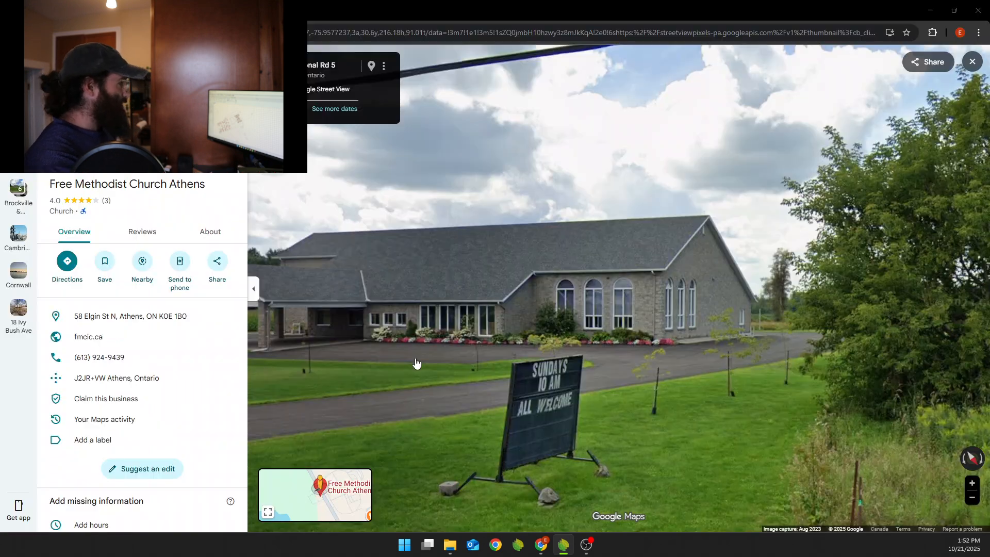
pyautogui.scroll(-3, 506, 313)
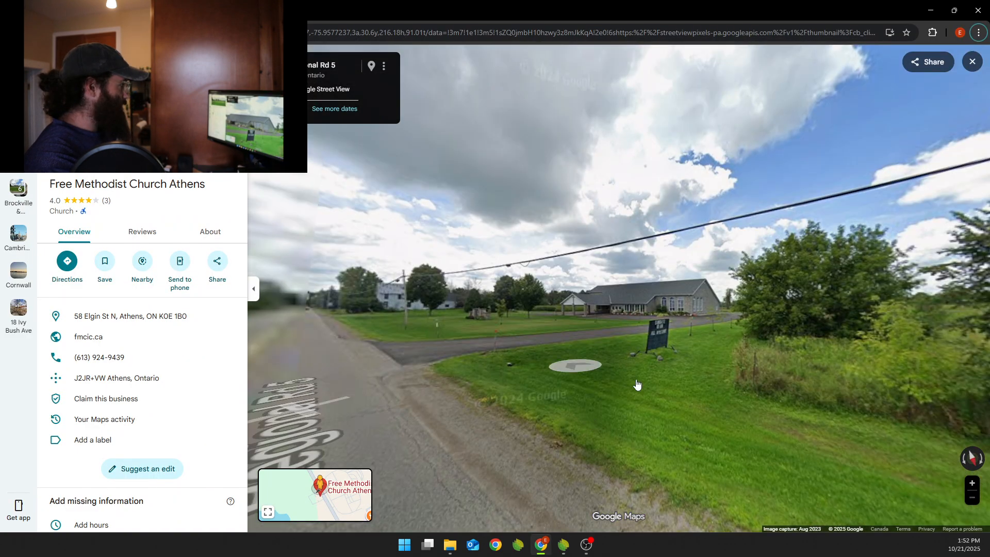